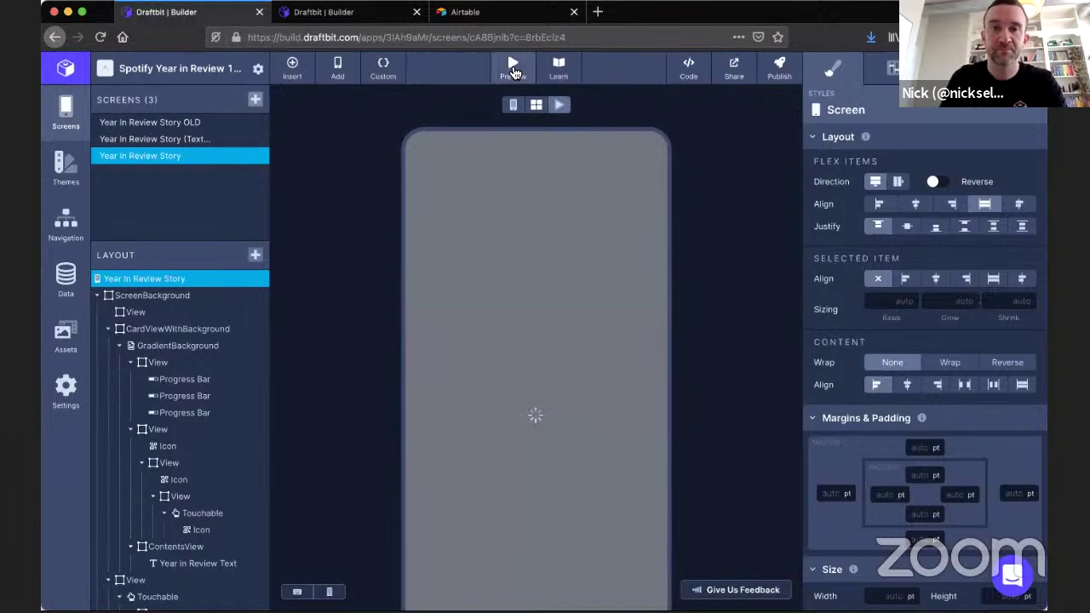
Check the Year In Review Story live-preview QR code, then set its status bar style to Default.
{"action": "left_click", "coordinate": [514, 74]}
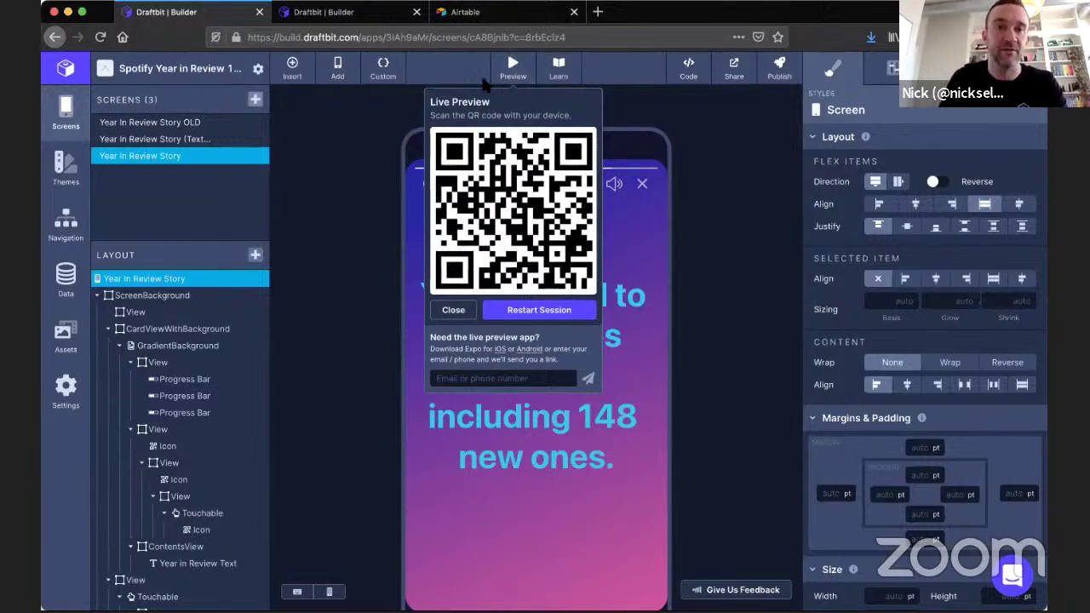
{"action": "left_click", "coordinate": [483, 83]}
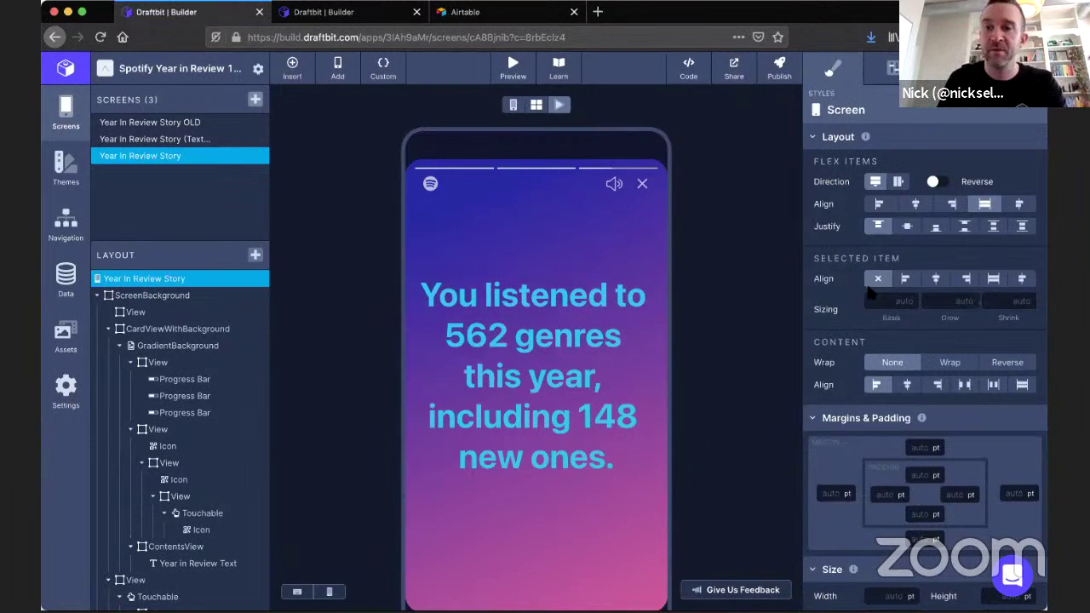
{"action": "left_click", "coordinate": [892, 68]}
{"action": "left_click", "coordinate": [944, 208]}
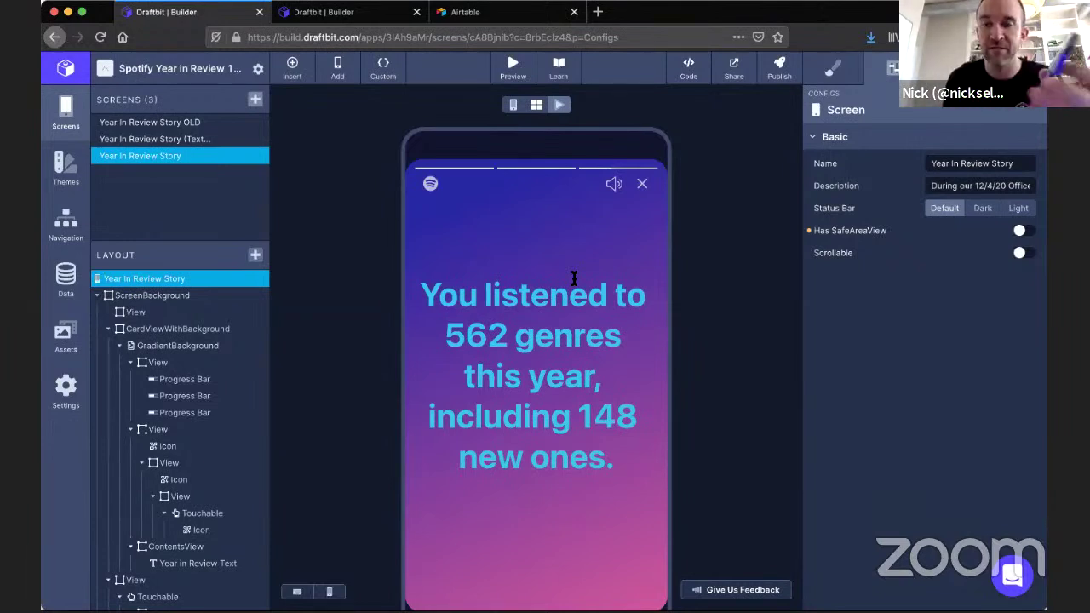
Try the Dark and Default status bar styles, then settle on Light.
{"action": "left_click", "coordinate": [980, 209]}
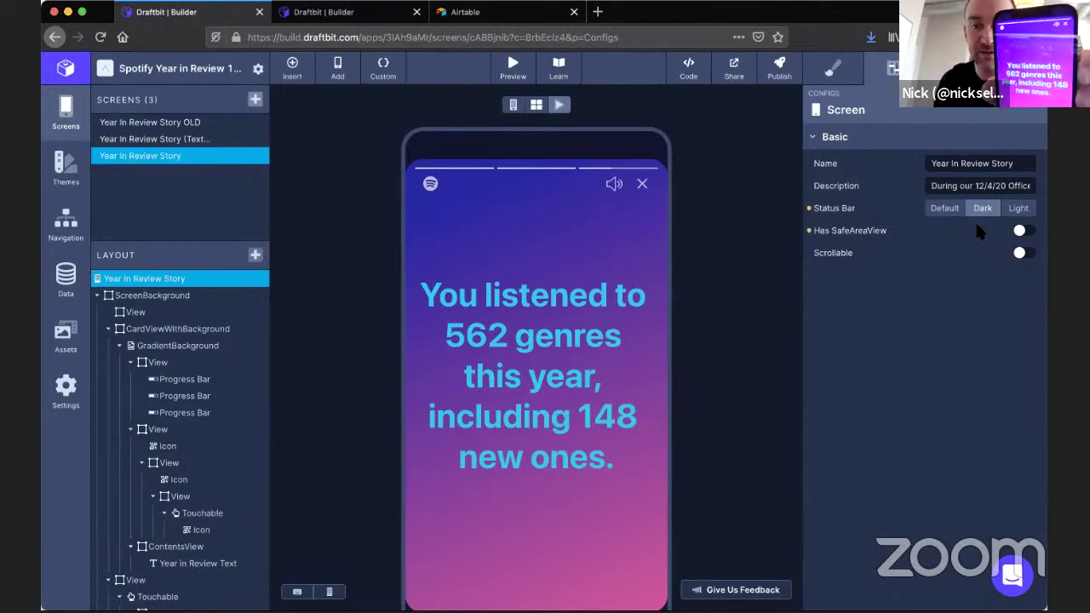
{"action": "left_click", "coordinate": [834, 212]}
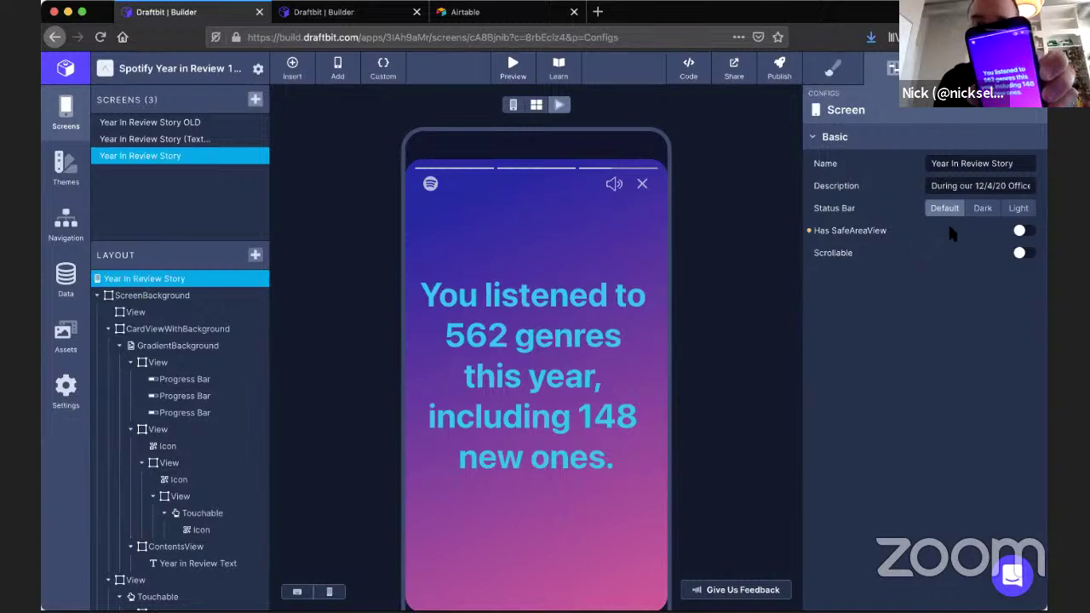
{"action": "left_click", "coordinate": [1014, 213]}
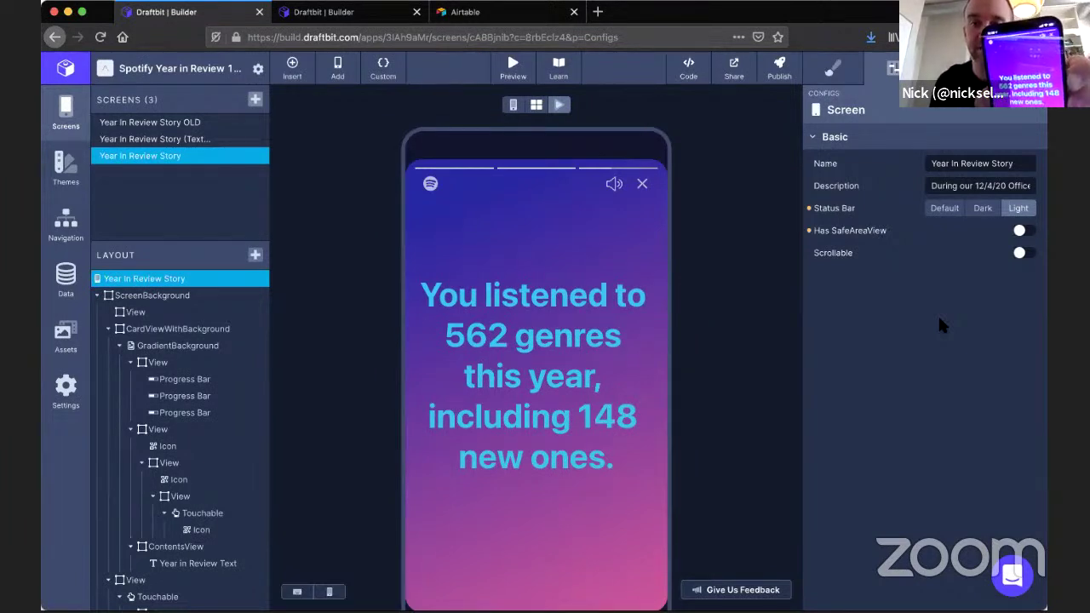
{"action": "left_click", "coordinate": [1021, 212]}
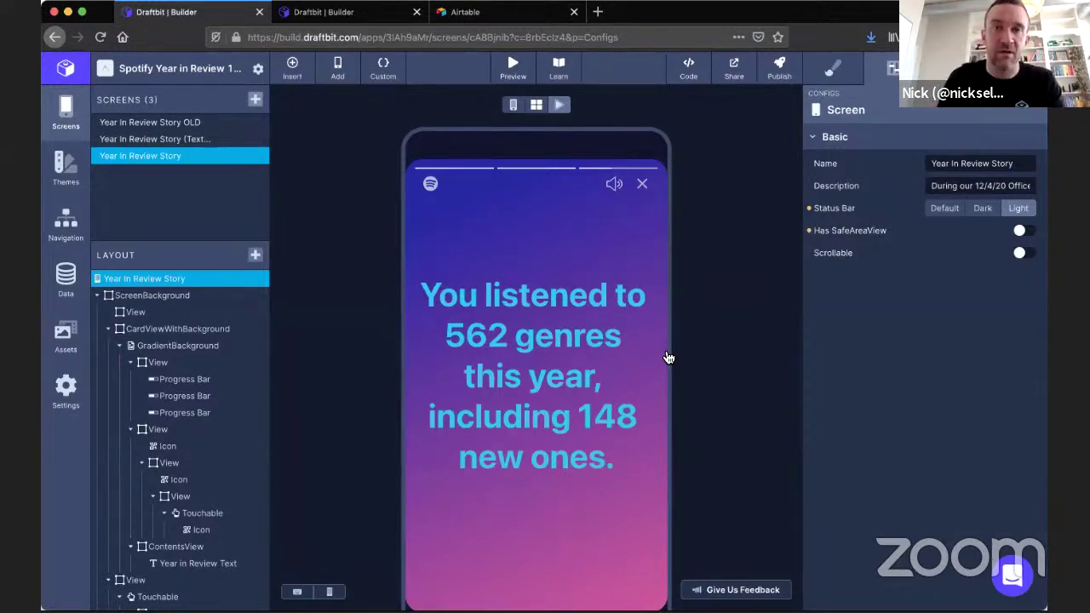
Copy the project's share link and open the shared Spotify Year in Review page.
{"action": "left_click", "coordinate": [733, 68]}
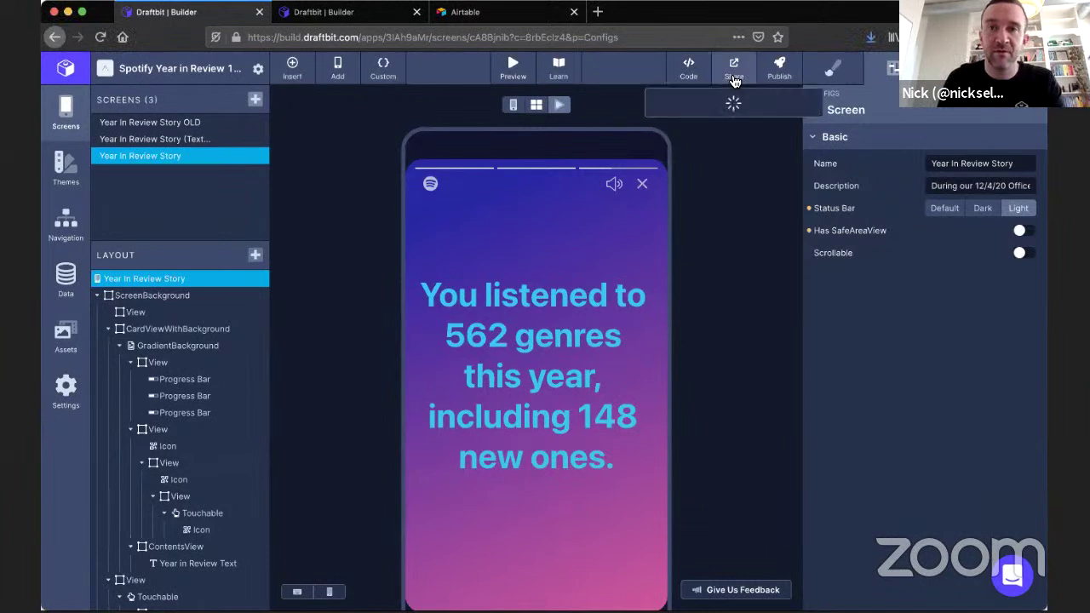
{"action": "left_click", "coordinate": [802, 166]}
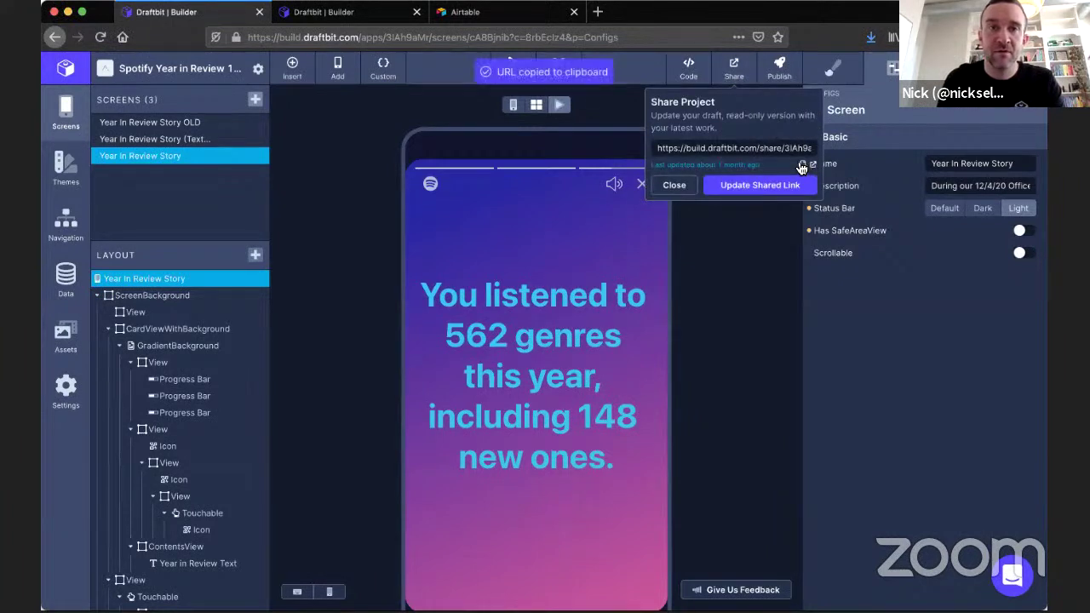
{"action": "left_click", "coordinate": [812, 165]}
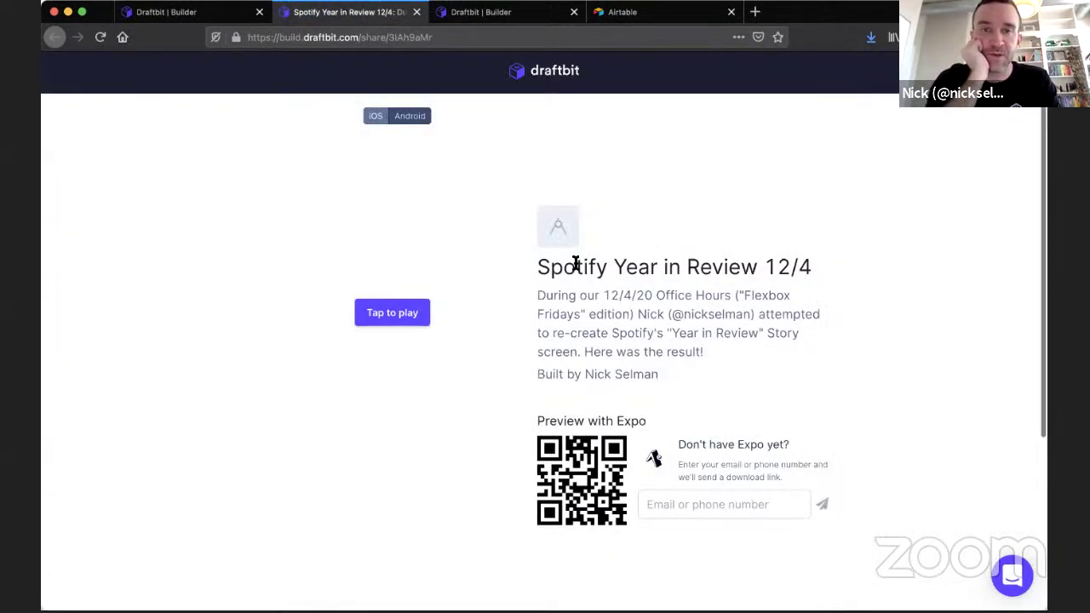
Select the built-by credit line on the shared page, then close that tab.
{"action": "double_click", "coordinate": [592, 373]}
{"action": "left_click", "coordinate": [591, 372]}
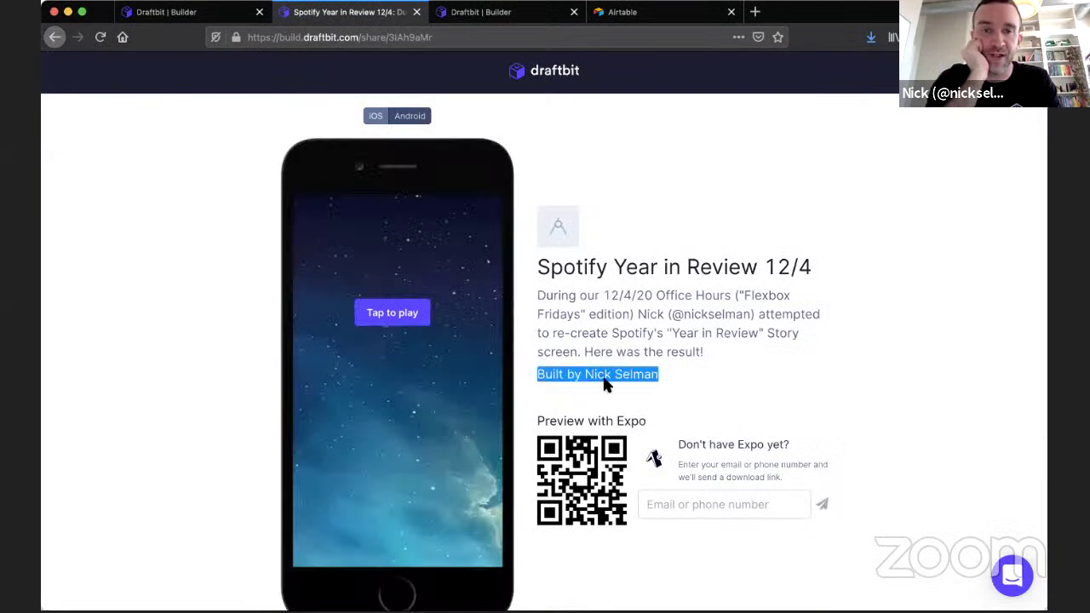
{"action": "triple_click", "coordinate": [627, 373]}
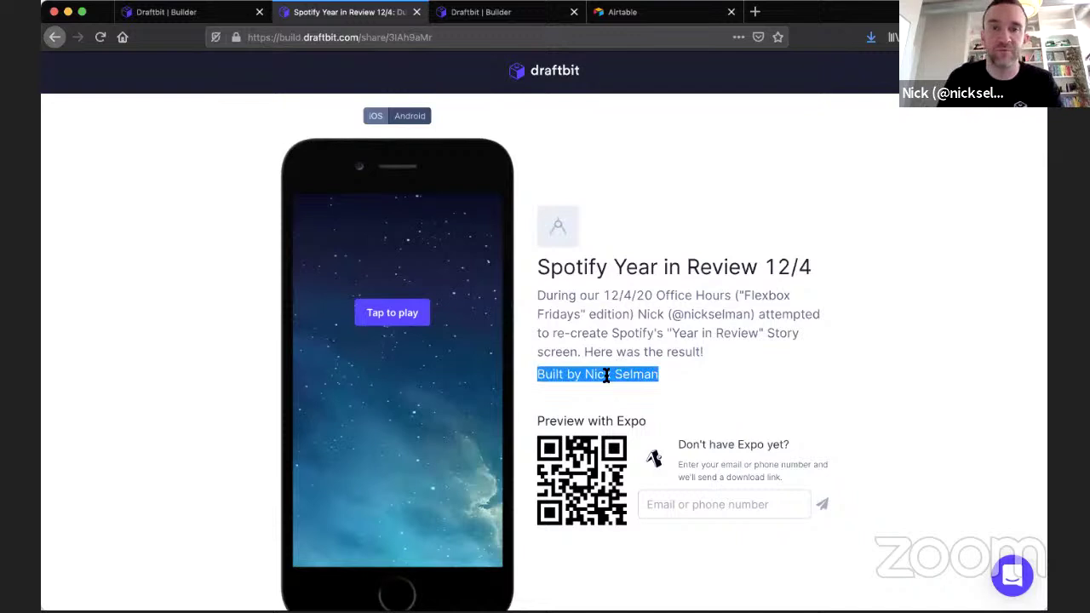
{"action": "left_click", "coordinate": [608, 373]}
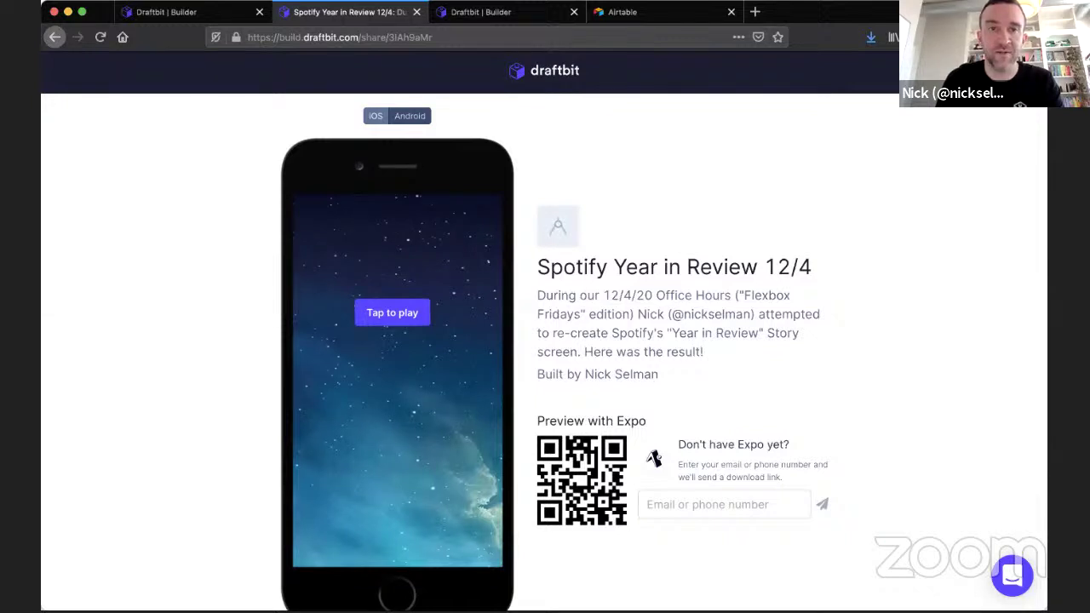
{"action": "left_click", "coordinate": [416, 12]}
Dismiss the sharing options and preview the Author Bio [Data-Enabled] template from the Add a Screen gallery.
{"action": "left_click", "coordinate": [382, 319]}
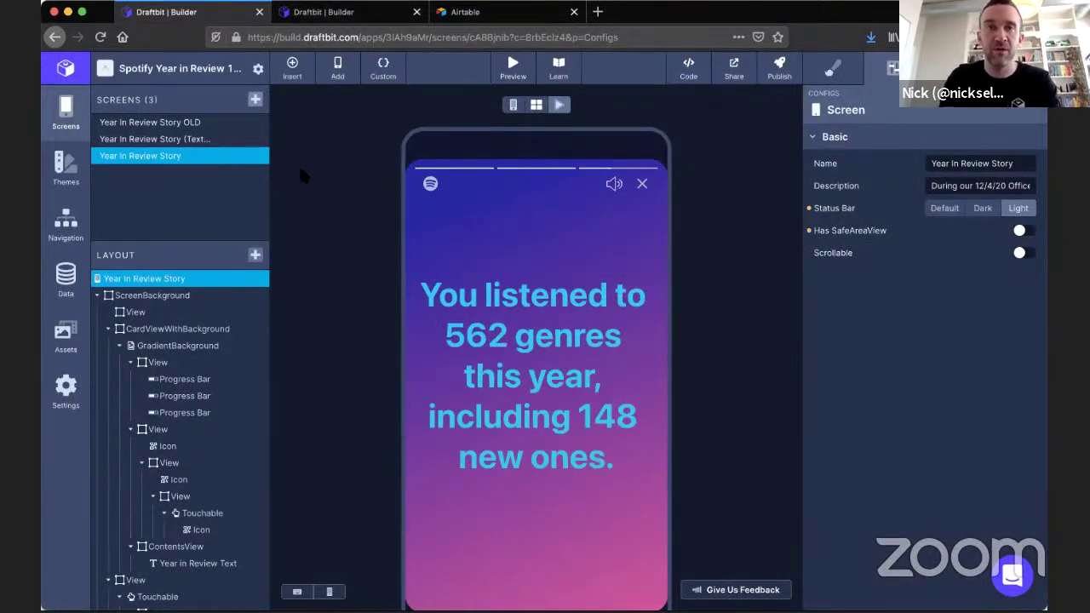
{"action": "left_click", "coordinate": [257, 101]}
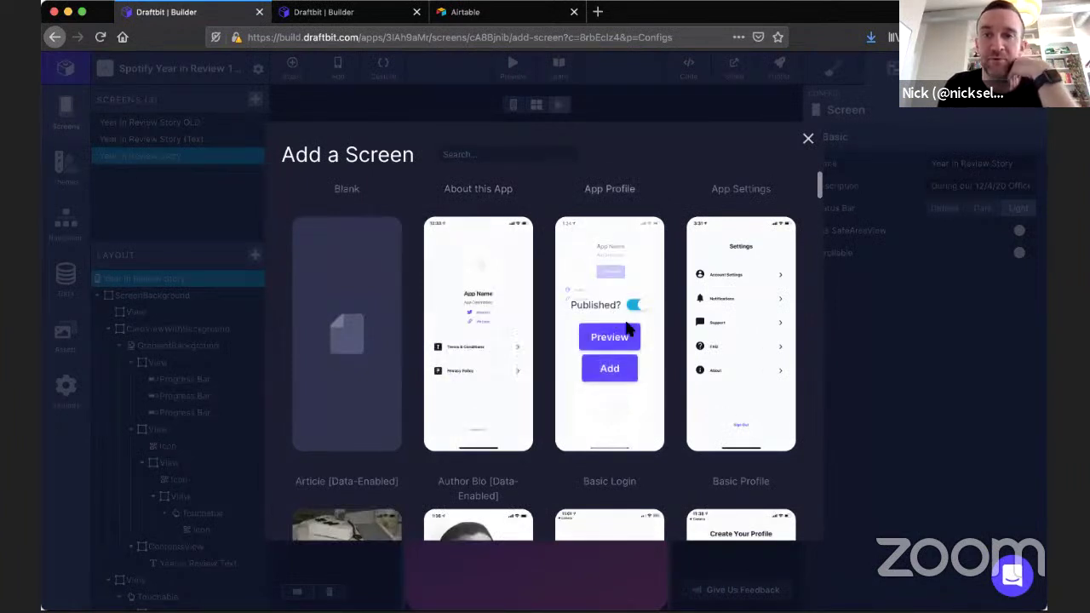
{"action": "scroll", "coordinate": [631, 392], "scroll_direction": "down", "scroll_amount": 2}
{"action": "scroll", "coordinate": [631, 392], "scroll_direction": "up", "scroll_amount": 2}
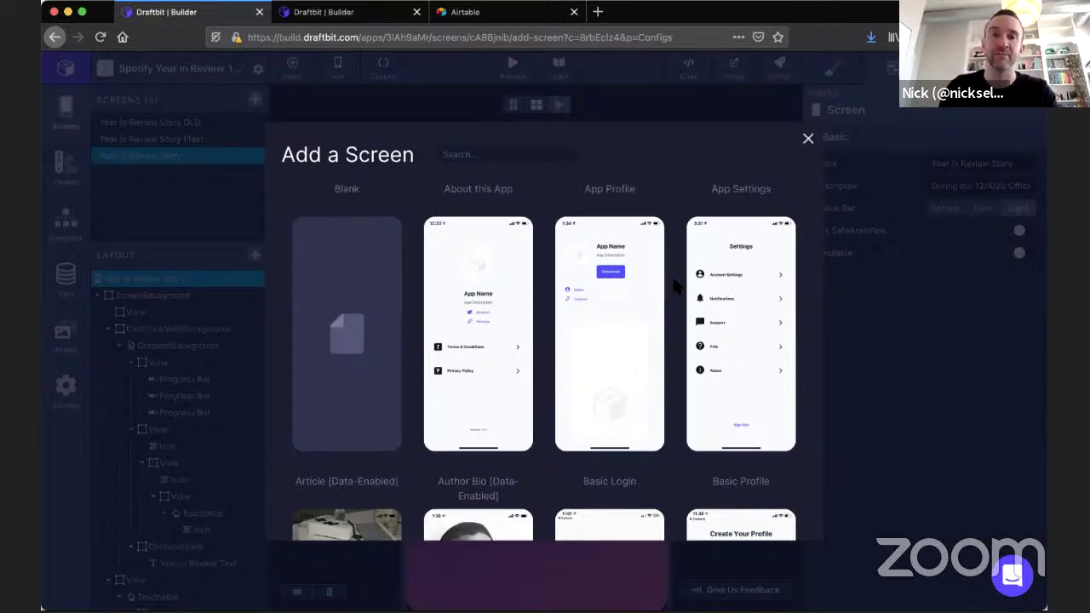
{"action": "scroll", "coordinate": [675, 286], "scroll_direction": "down", "scroll_amount": 5}
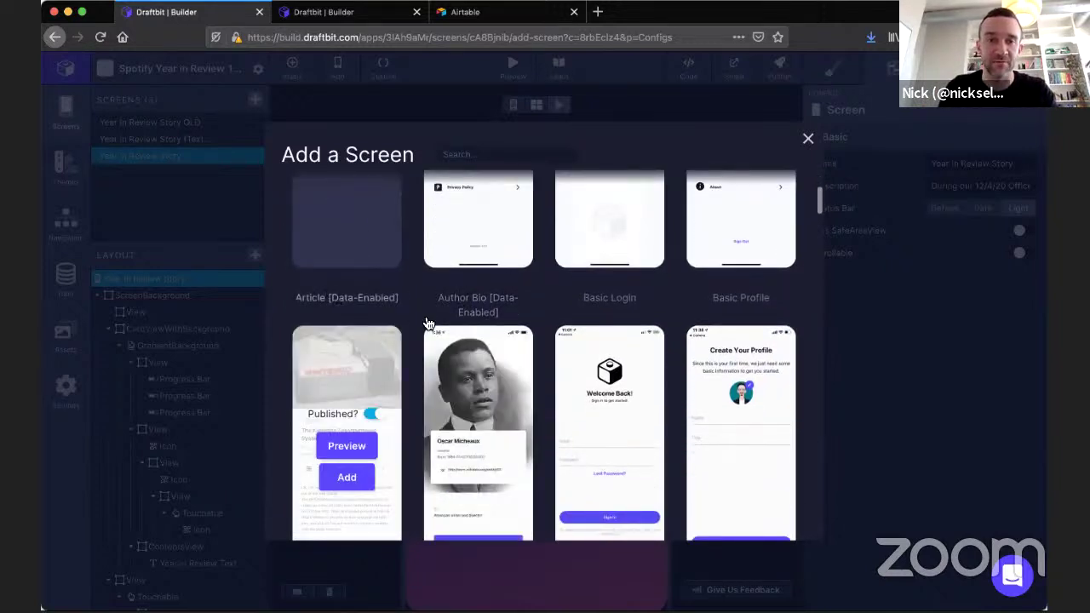
{"action": "scroll", "coordinate": [465, 387], "scroll_direction": "down", "scroll_amount": 1}
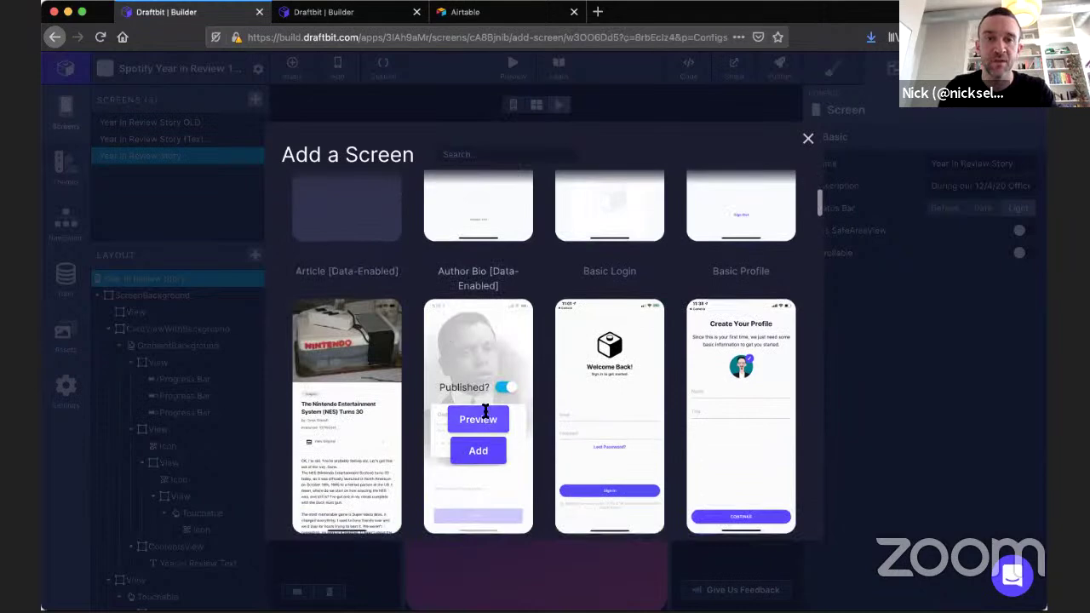
{"action": "left_click", "coordinate": [481, 418]}
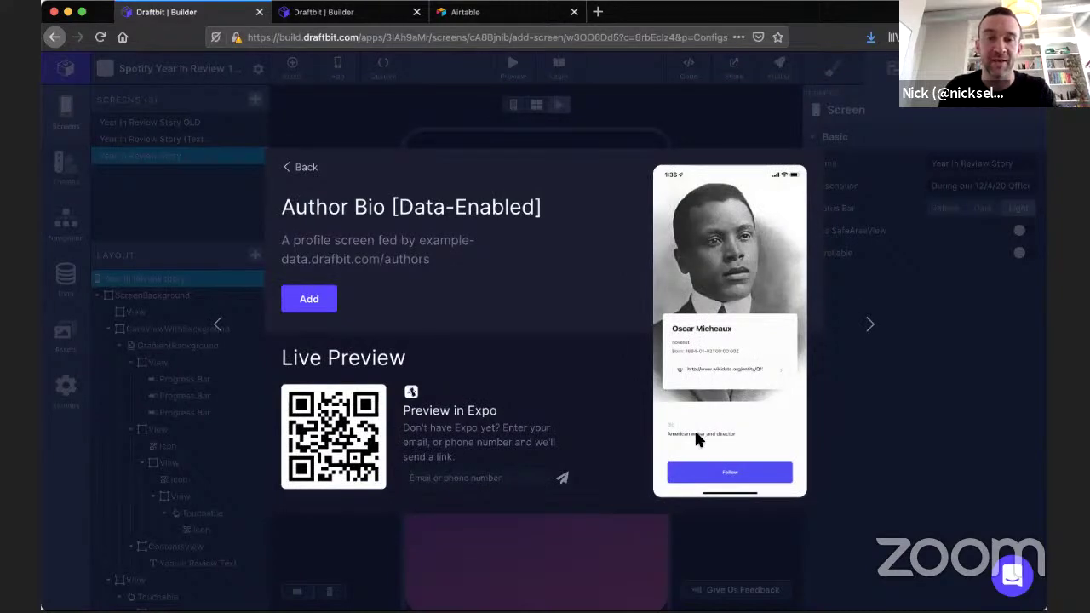
Go back from the Author Bio template details to the screen template gallery.
{"action": "left_click", "coordinate": [306, 169]}
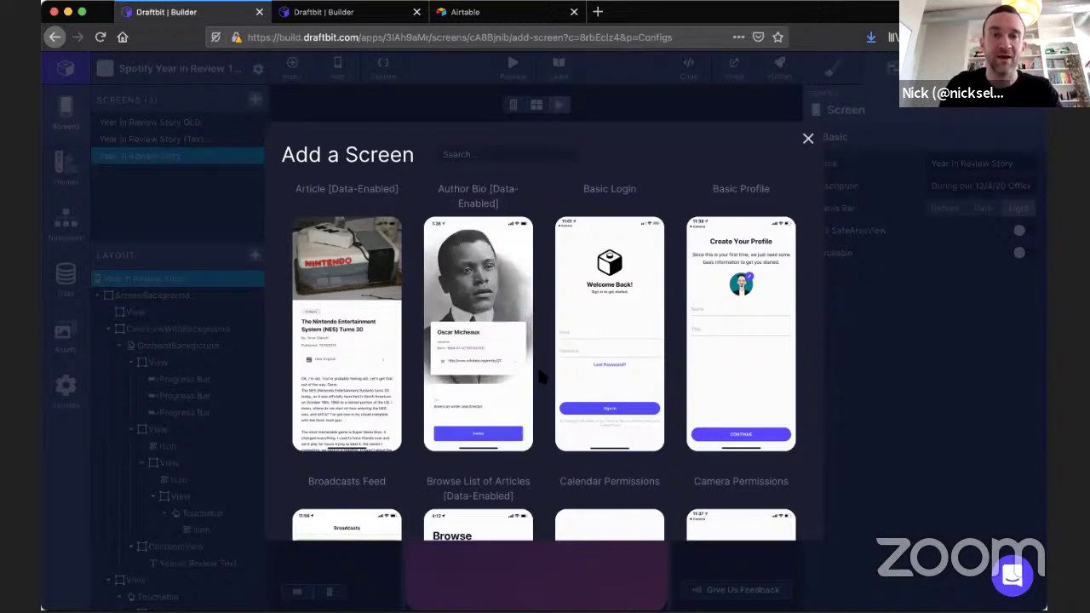
Reload the builder, scroll the template gallery, and switch to the project with the Coffee Info screen.
{"action": "mouse_move", "coordinate": [490, 378]}
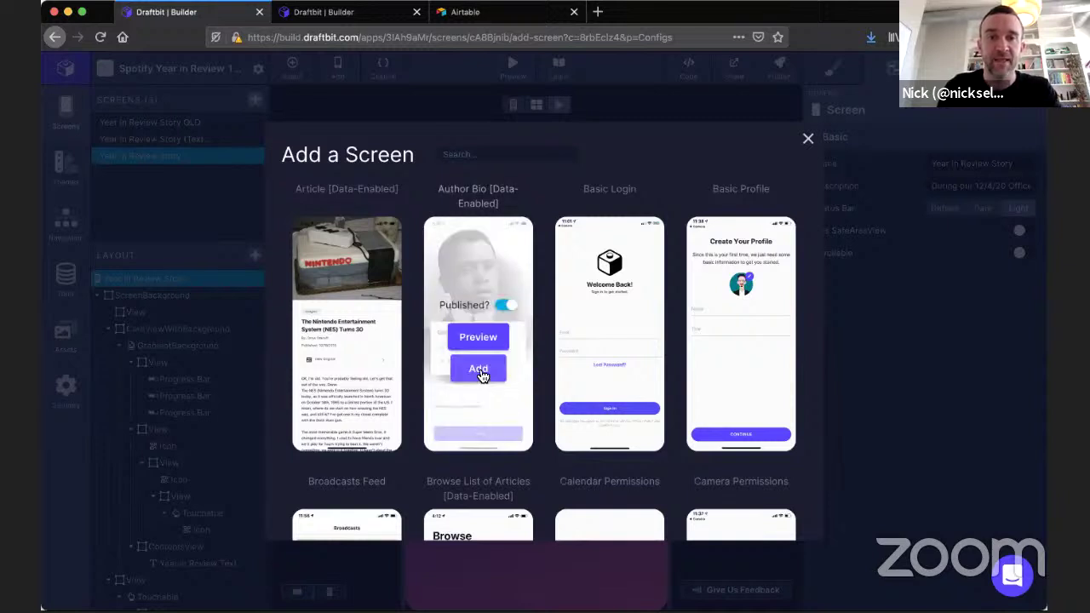
{"action": "mouse_move", "coordinate": [347, 370]}
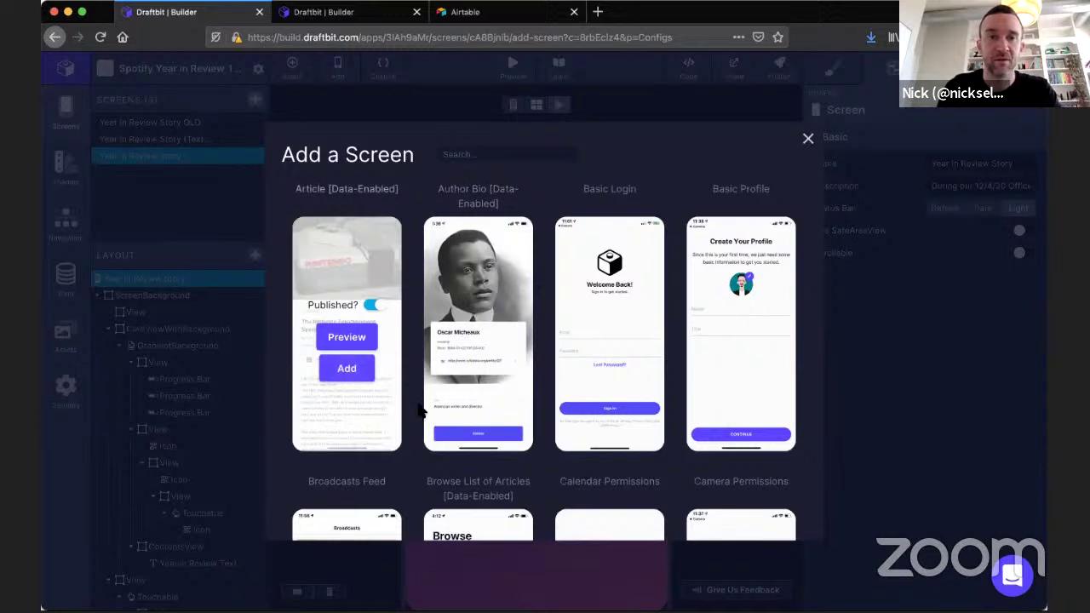
{"action": "key", "text": "super+r"}
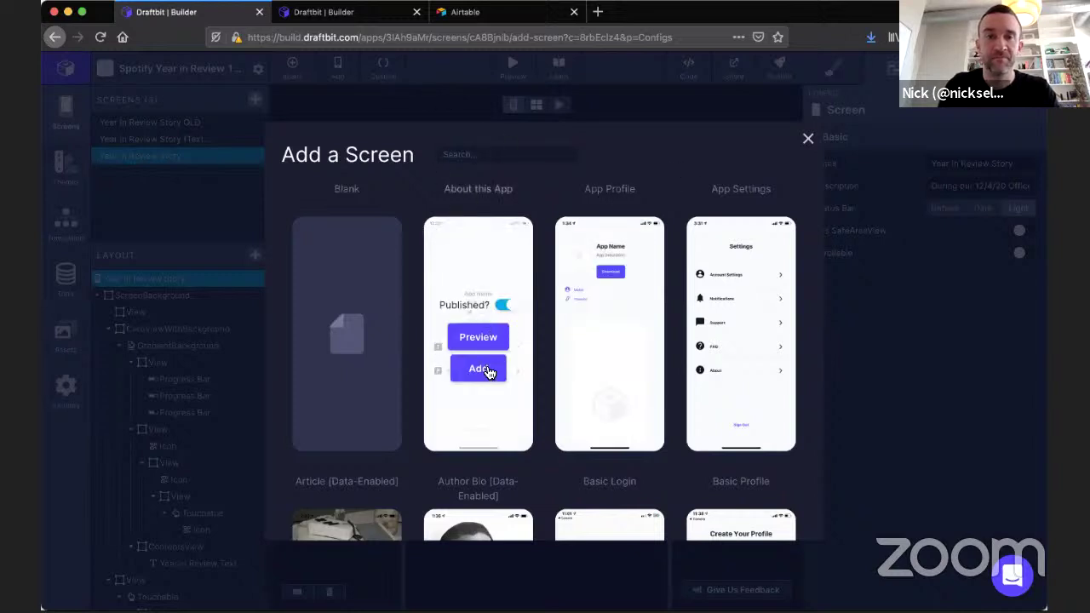
{"action": "scroll", "coordinate": [477, 383], "scroll_direction": "down", "scroll_amount": 3}
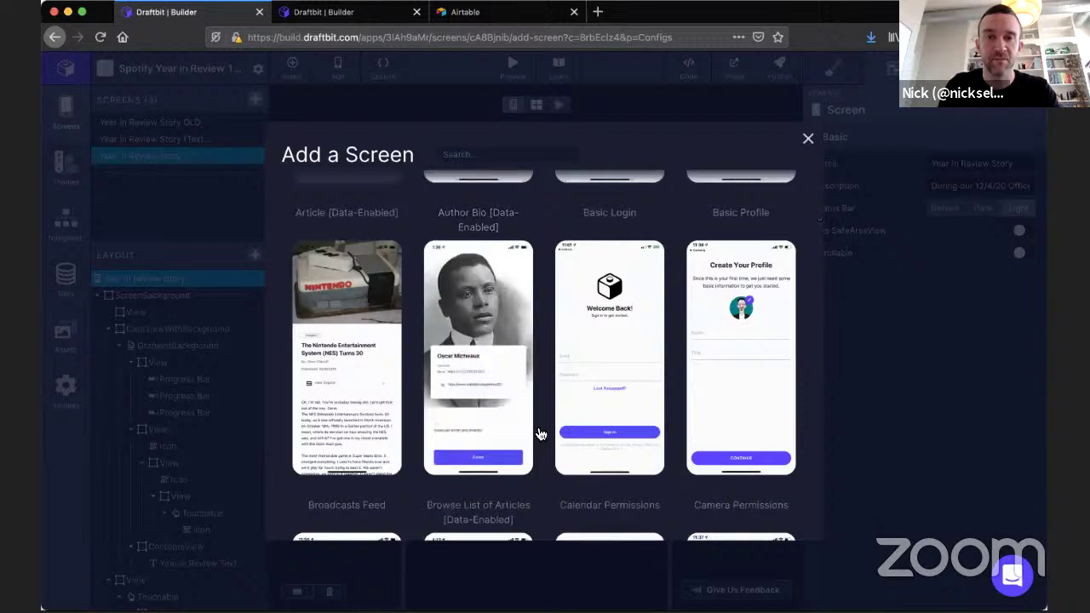
{"action": "mouse_move", "coordinate": [477, 396]}
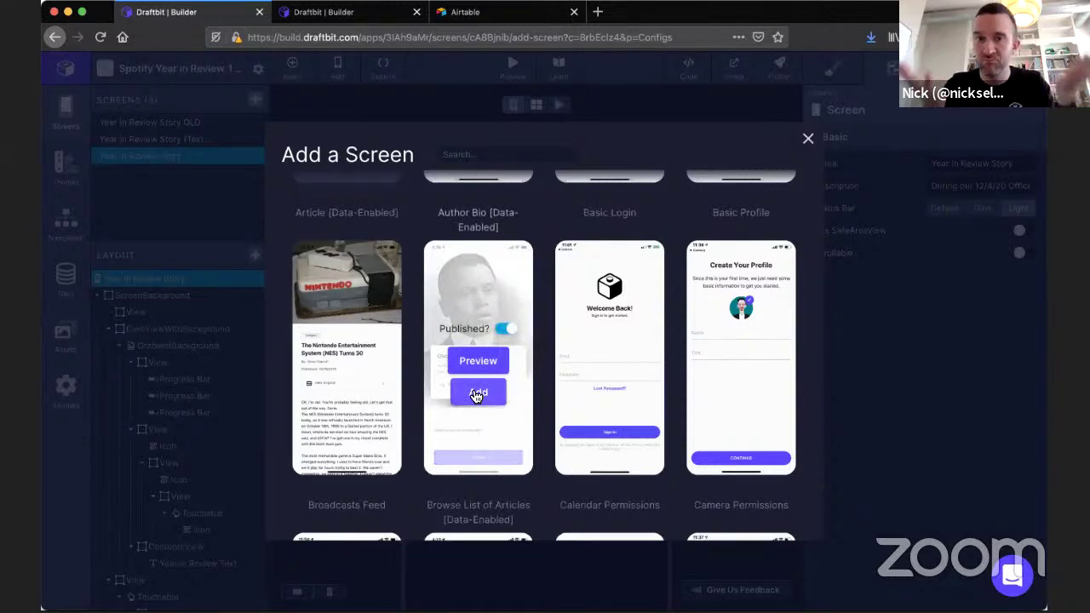
{"action": "left_click", "coordinate": [356, 15]}
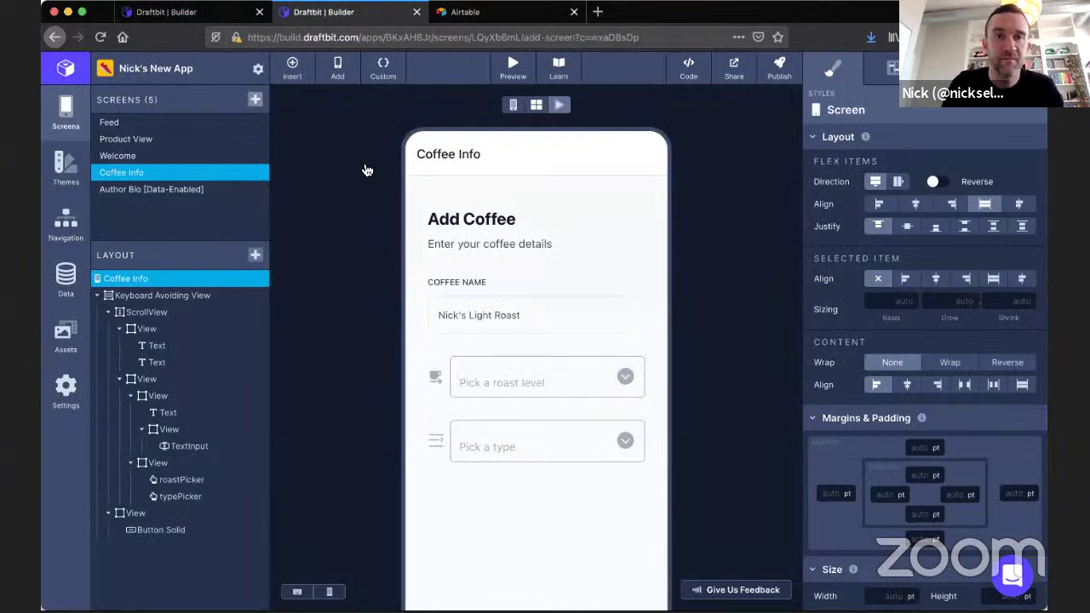
Scroll the template gallery and add a template as a new screen.
{"action": "scroll", "coordinate": [486, 320], "scroll_direction": "down", "scroll_amount": 5}
{"action": "scroll", "coordinate": [488, 325], "scroll_direction": "down", "scroll_amount": 5}
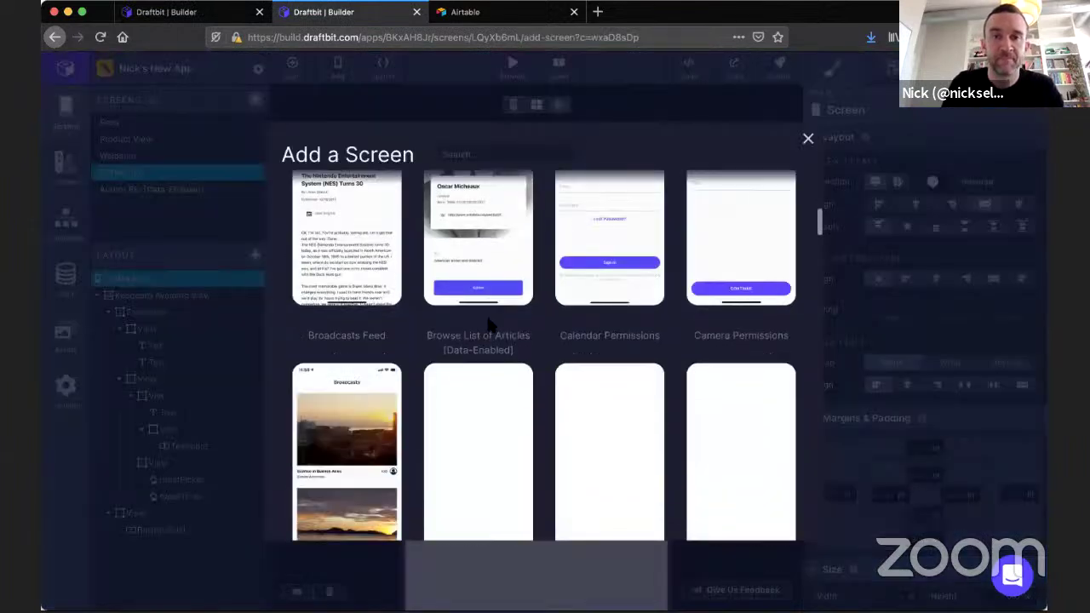
{"action": "scroll", "coordinate": [547, 426], "scroll_direction": "down", "scroll_amount": 2}
{"action": "scroll", "coordinate": [528, 408], "scroll_direction": "up", "scroll_amount": 5}
{"action": "left_click", "coordinate": [479, 332]}
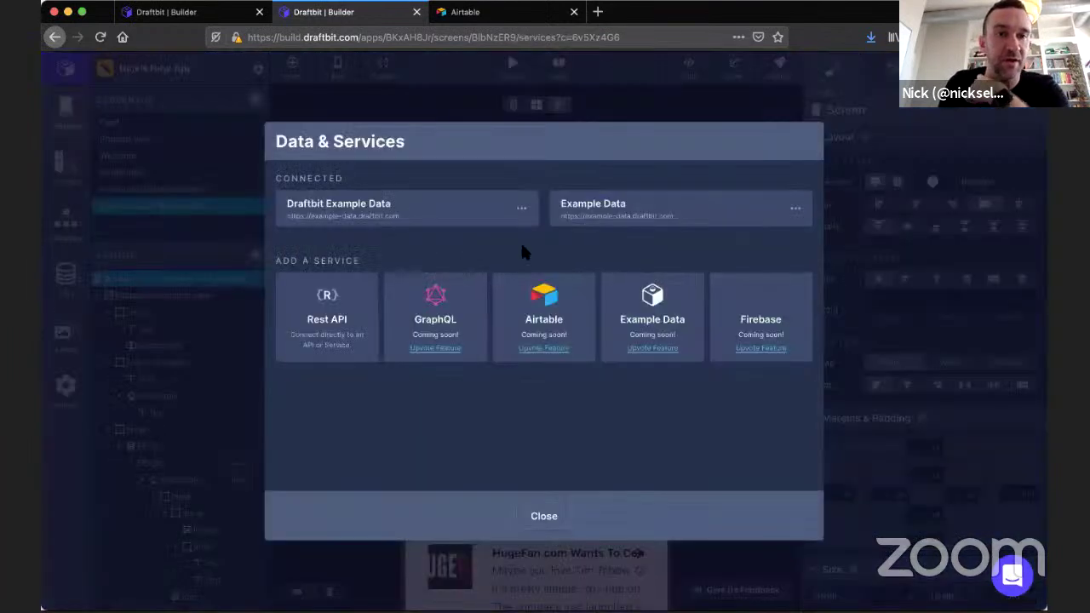
Review the Draftbit Example Data endpoints, close data services, and open Author Bio [Data-Enabled].
{"action": "left_click", "coordinate": [402, 213]}
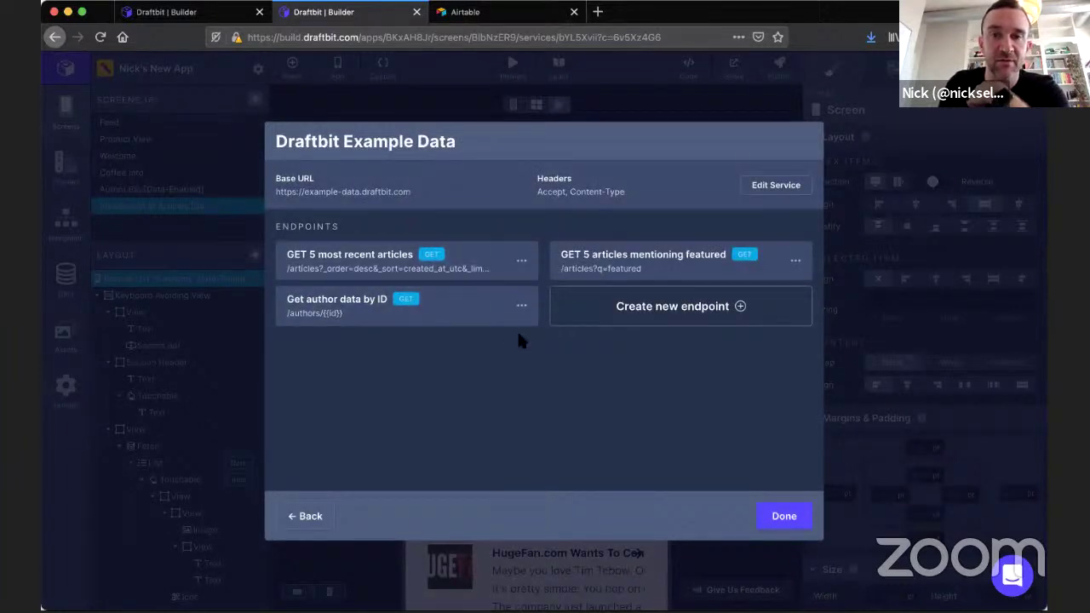
{"action": "left_click", "coordinate": [308, 516]}
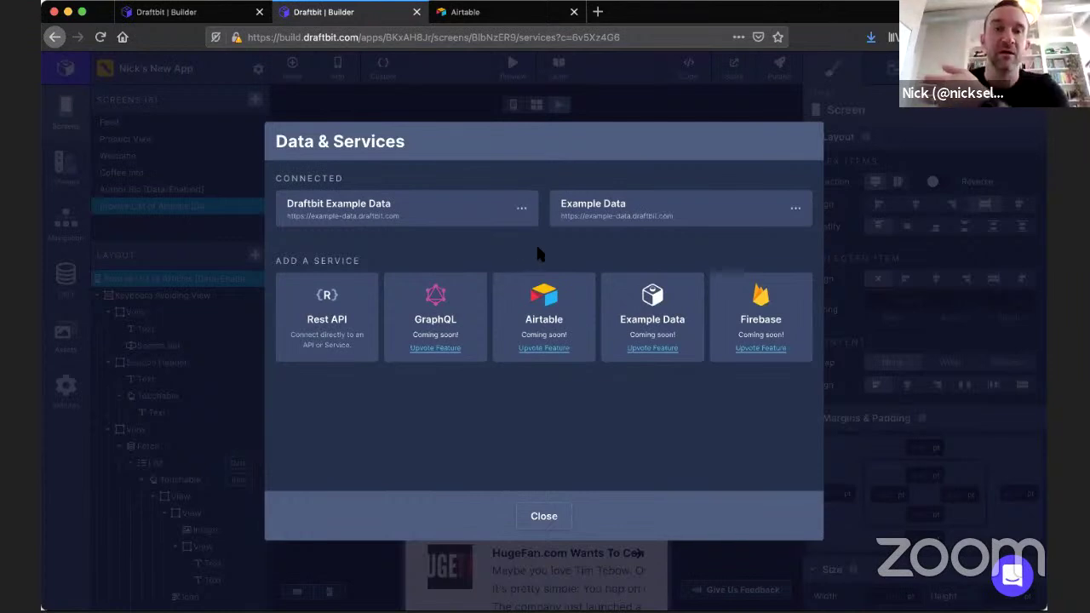
{"action": "left_click", "coordinate": [549, 512]}
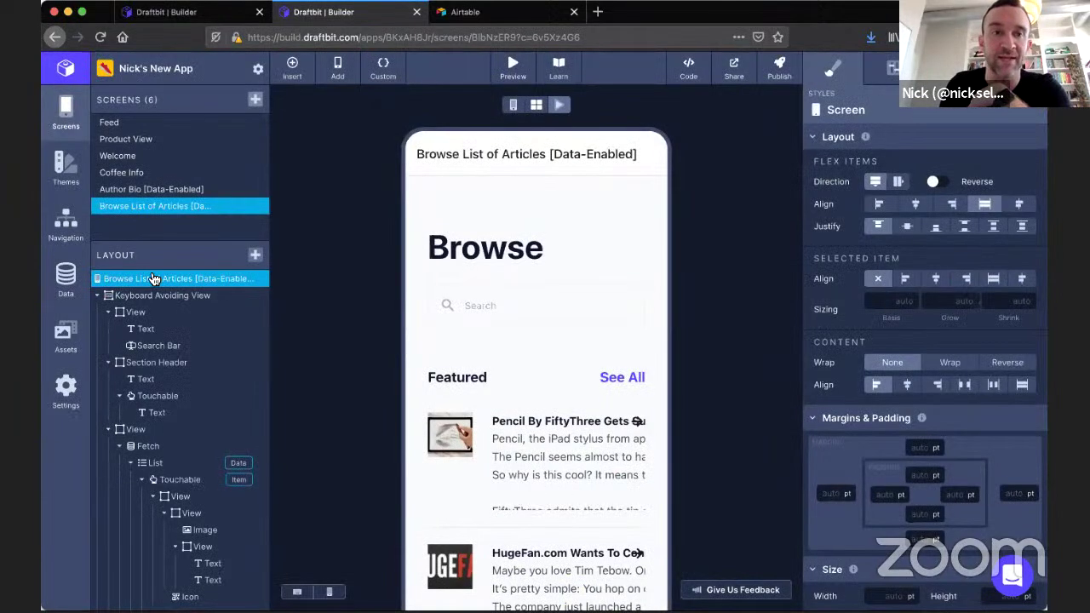
{"action": "left_click", "coordinate": [65, 279]}
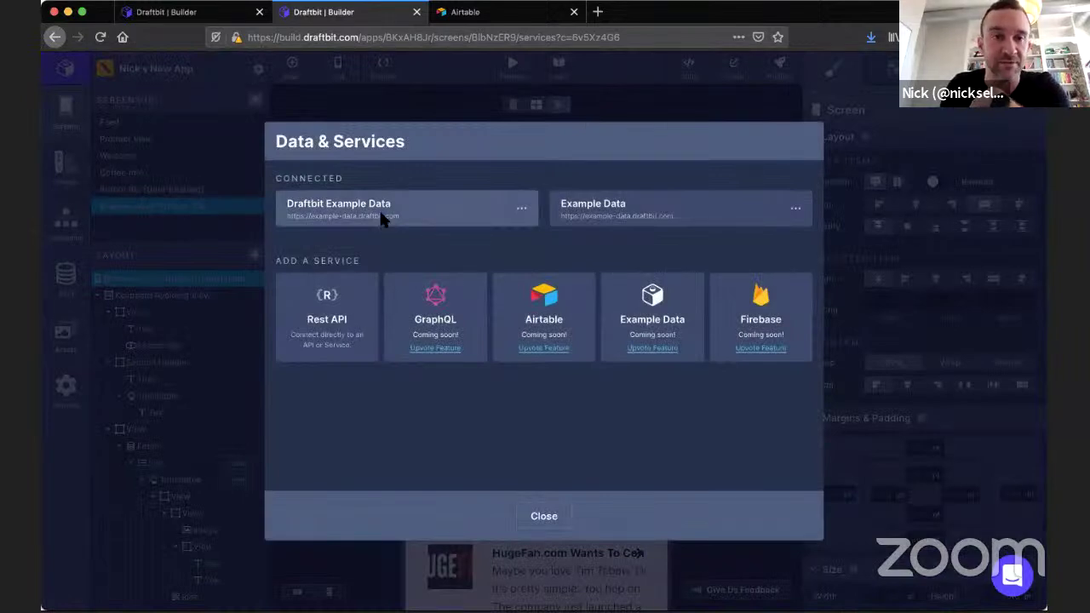
{"action": "left_click", "coordinate": [548, 516]}
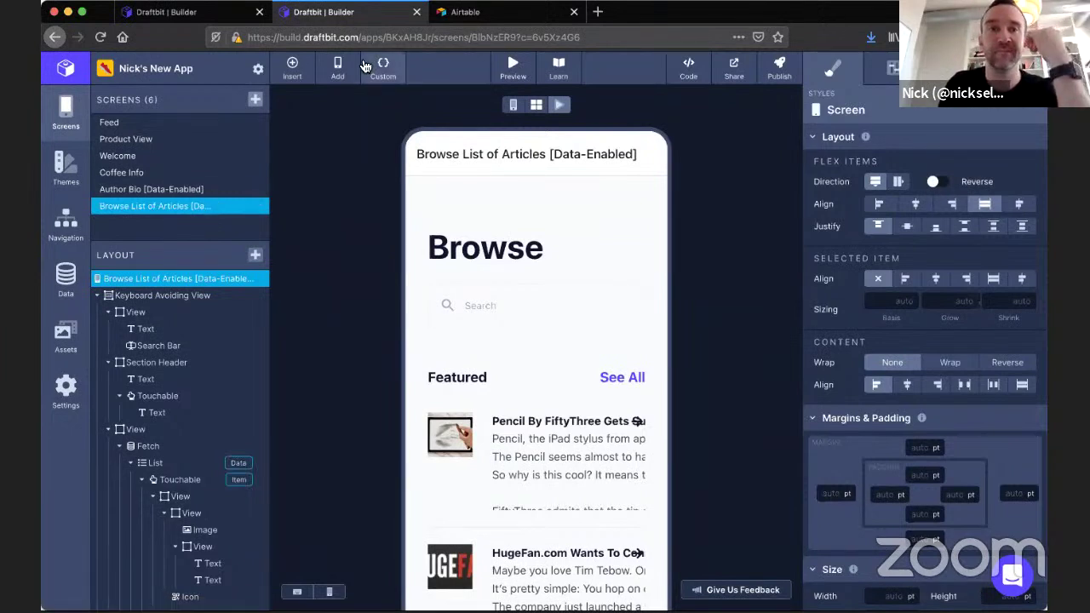
{"action": "left_click", "coordinate": [182, 193]}
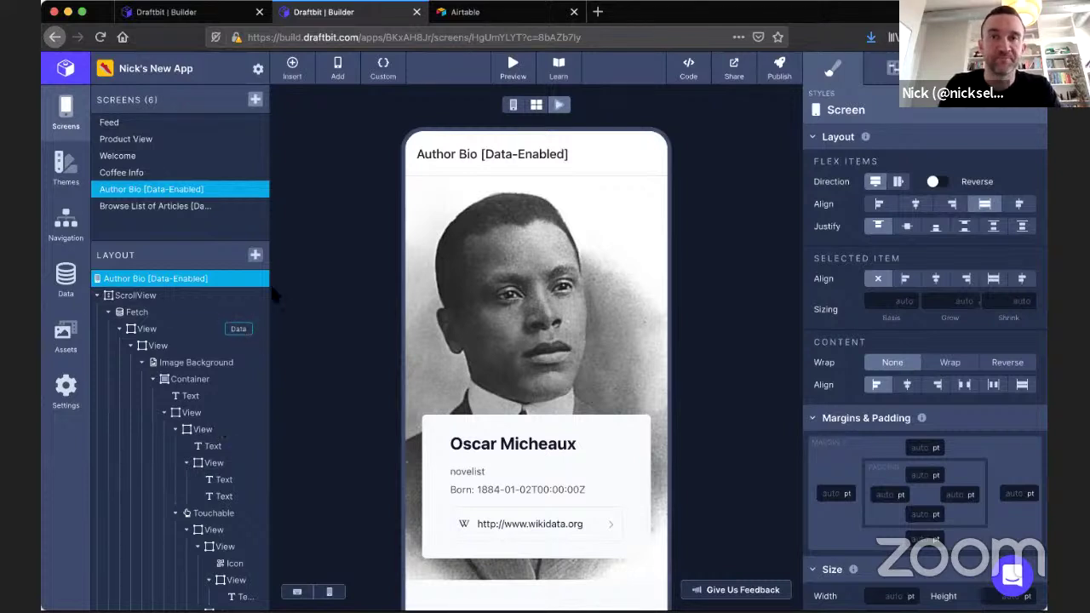
Glance at the Airtable bases tab, then return to the builder and open Coffee Info.
{"action": "left_click", "coordinate": [513, 23]}
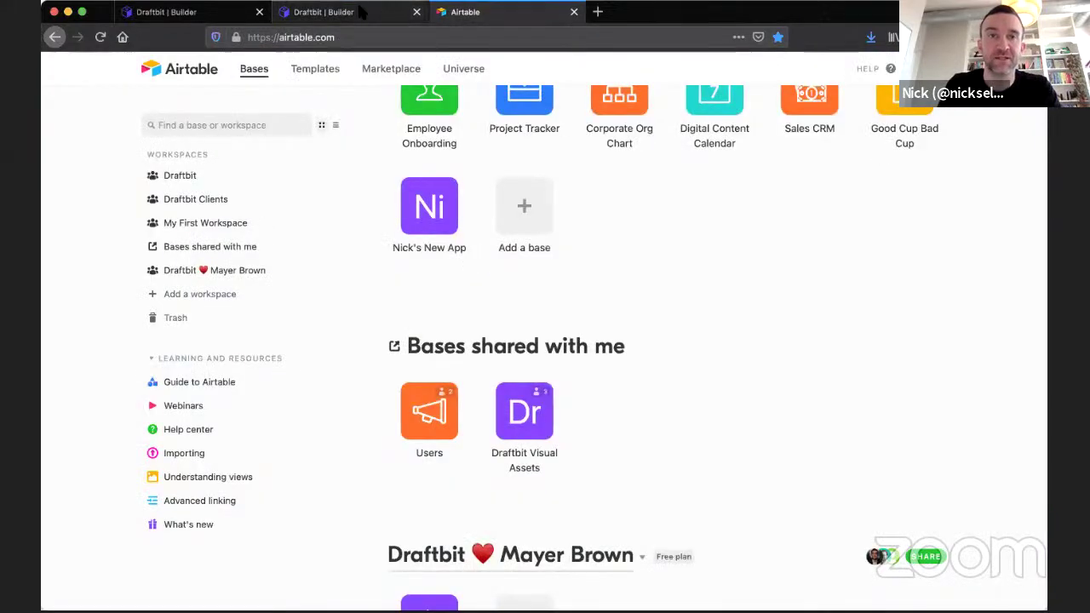
{"action": "left_click", "coordinate": [356, 22]}
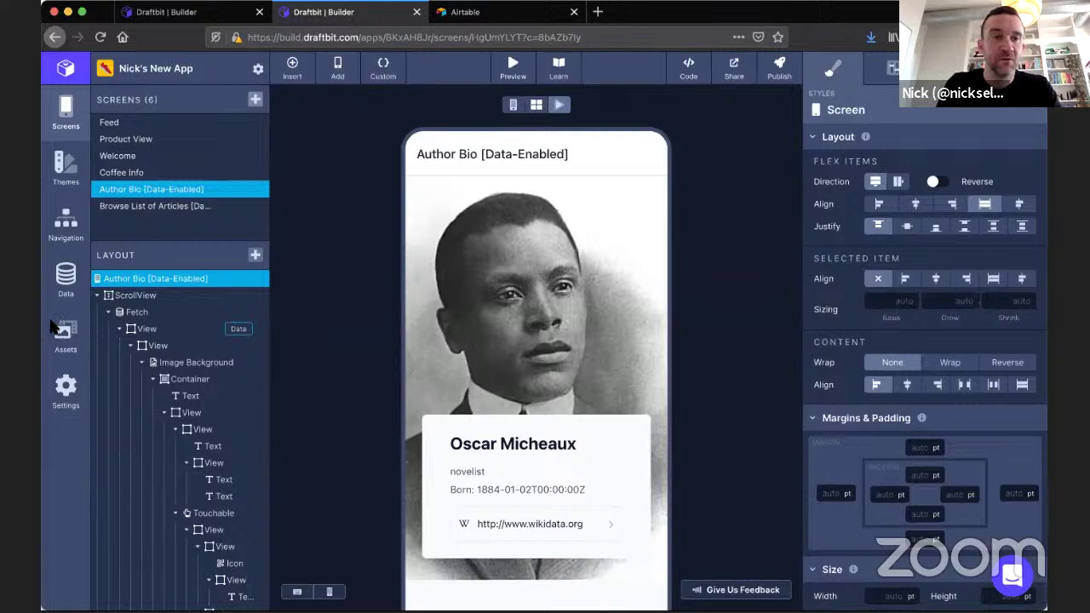
{"action": "left_click", "coordinate": [145, 174]}
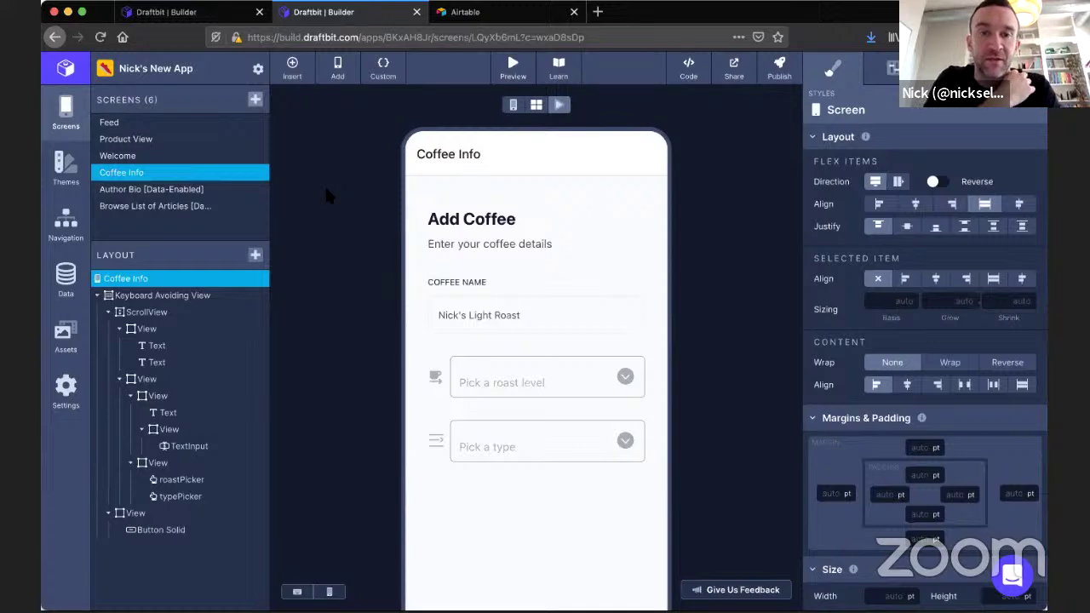
Search Google for 'untappd' in a new tab.
{"action": "left_click", "coordinate": [599, 12]}
{"action": "type", "text": "untappd"}
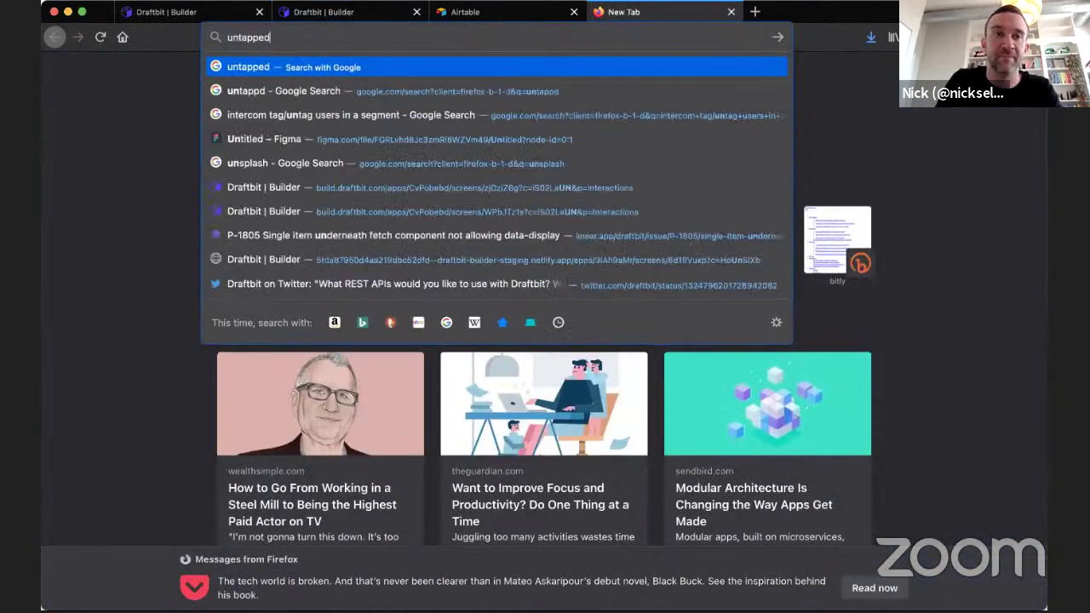
{"action": "key", "text": "Return"}
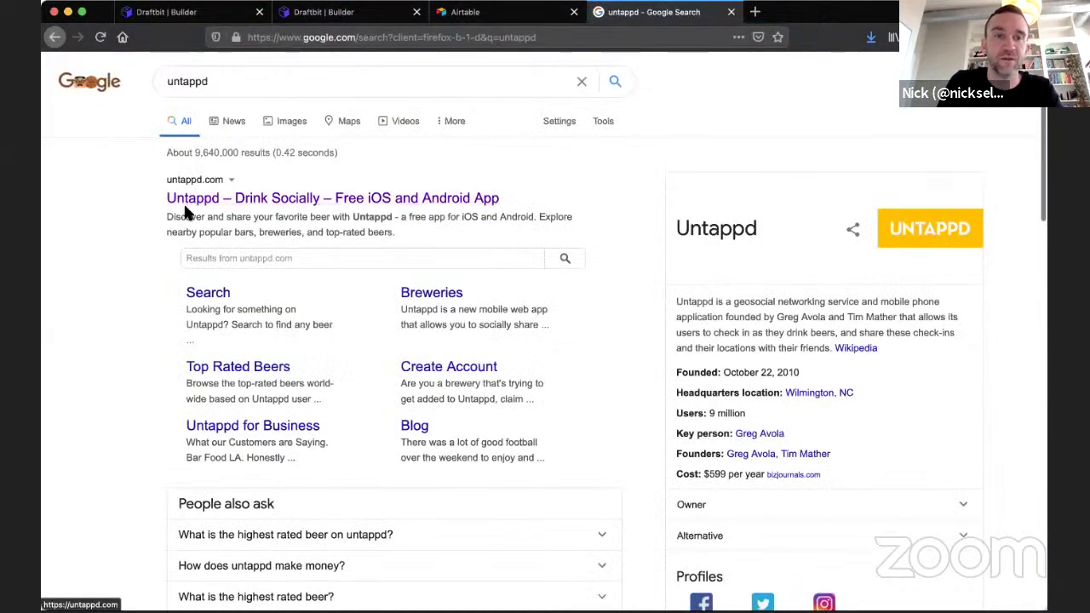
{"action": "scroll", "coordinate": [183, 202], "scroll_direction": "down", "scroll_amount": 2}
{"action": "scroll", "coordinate": [185, 212], "scroll_direction": "down", "scroll_amount": 15}
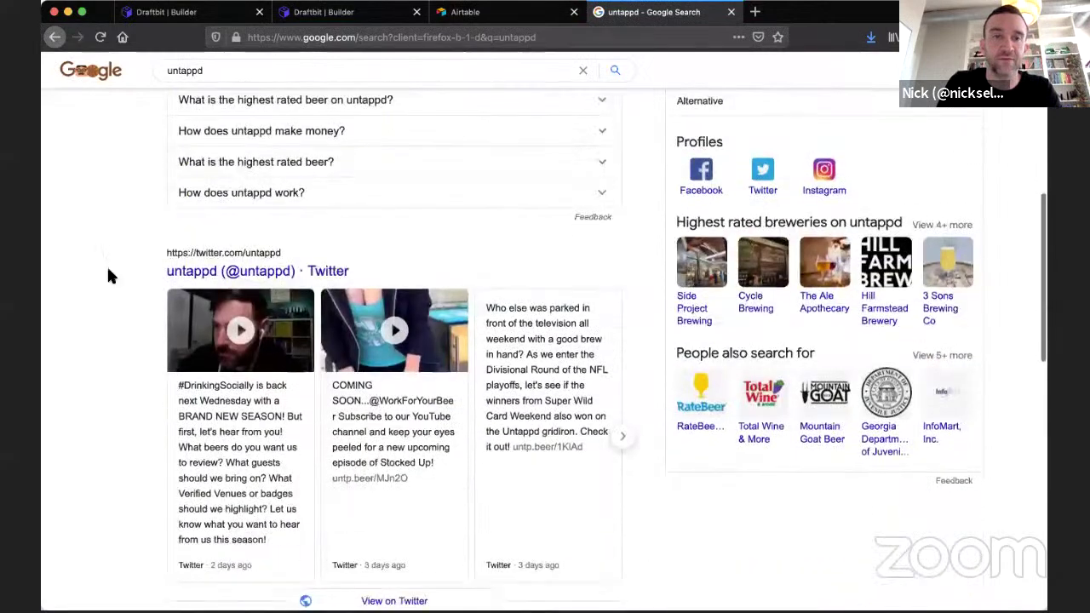
{"action": "scroll", "coordinate": [108, 275], "scroll_direction": "down", "scroll_amount": 5}
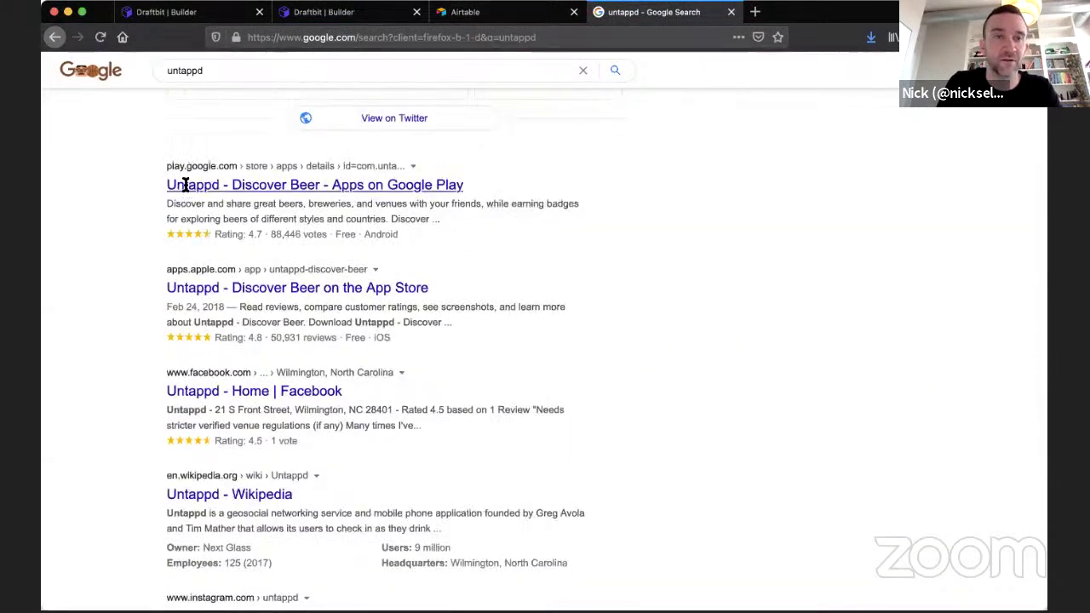
Open the Untappd - Discover Beer App Store result, declining the Mac App Store prompt.
{"action": "left_click", "coordinate": [189, 291]}
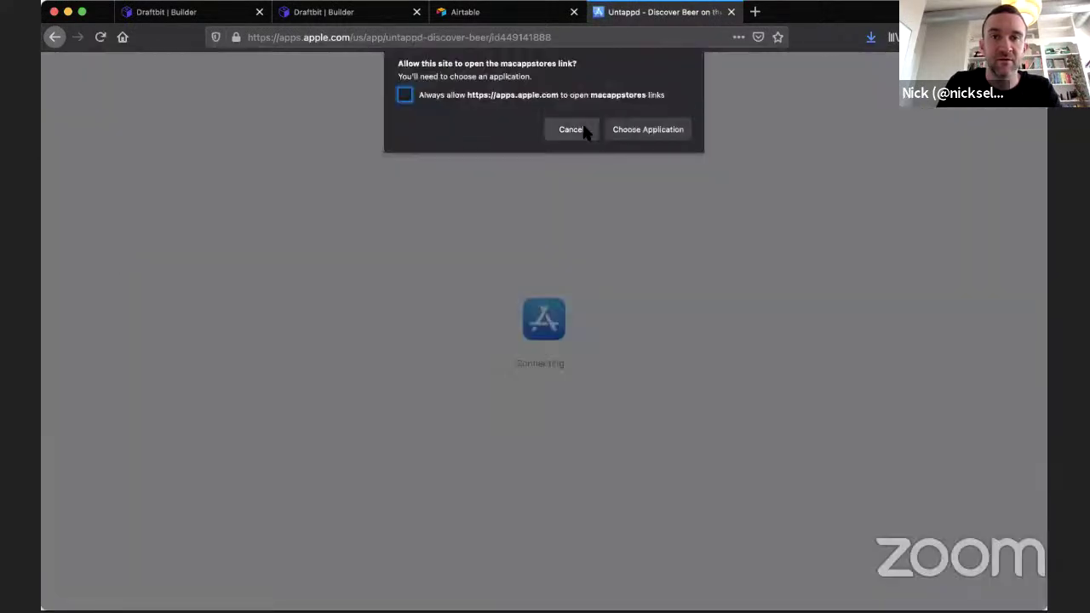
{"action": "left_click", "coordinate": [586, 132]}
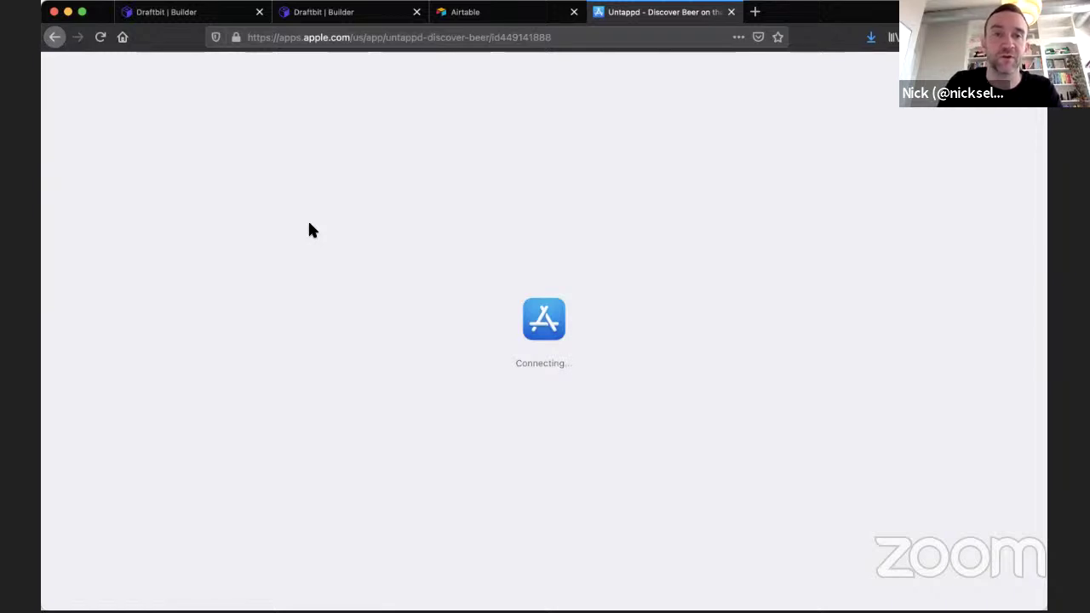
{"action": "left_click", "coordinate": [54, 37]}
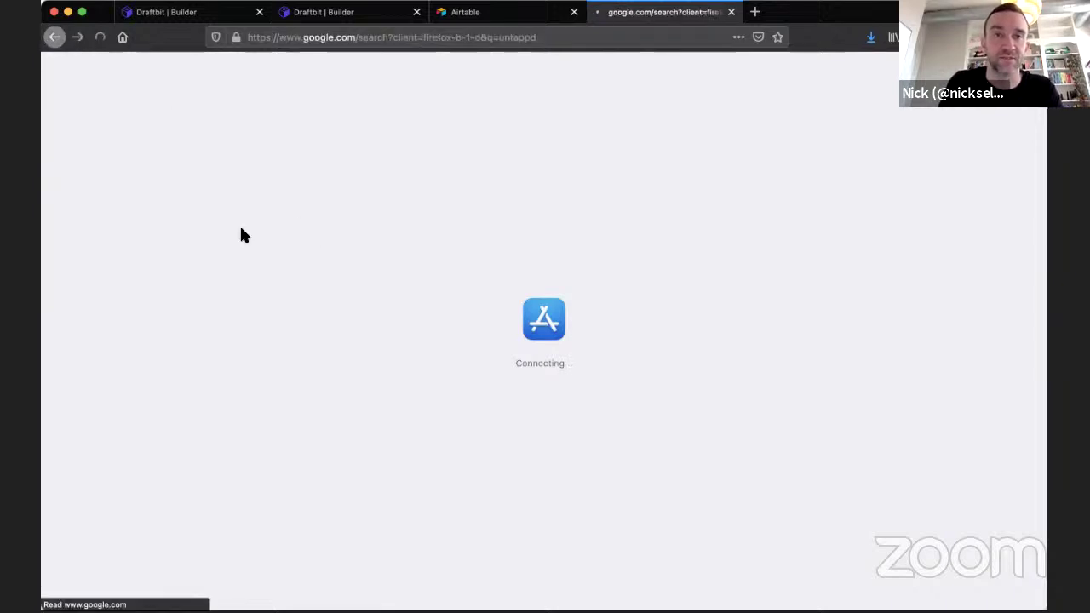
{"action": "scroll", "coordinate": [289, 183], "scroll_direction": "up", "scroll_amount": 1}
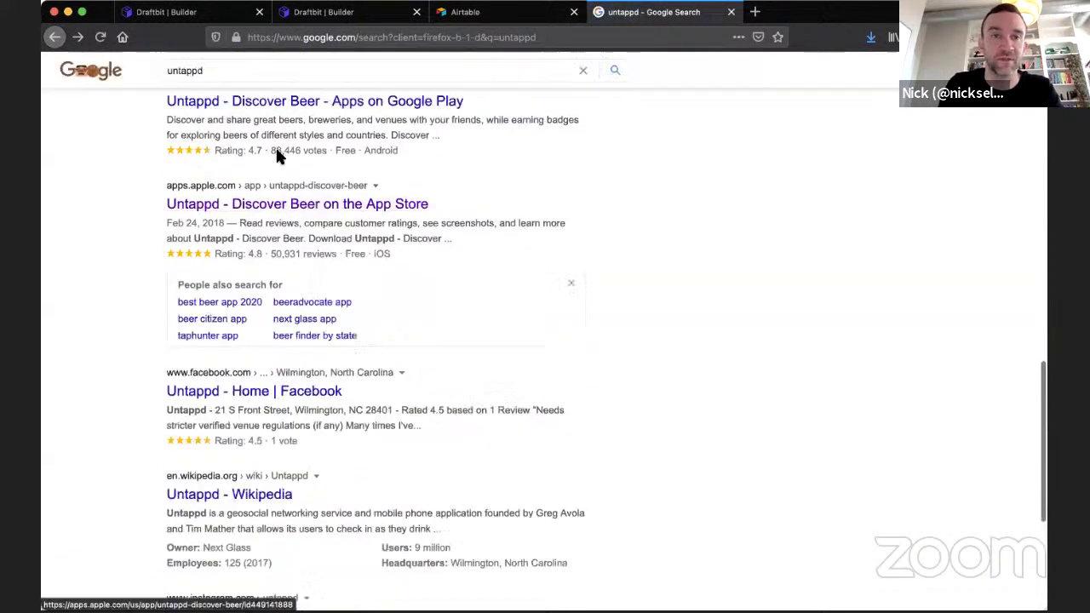
{"action": "left_click", "coordinate": [298, 210]}
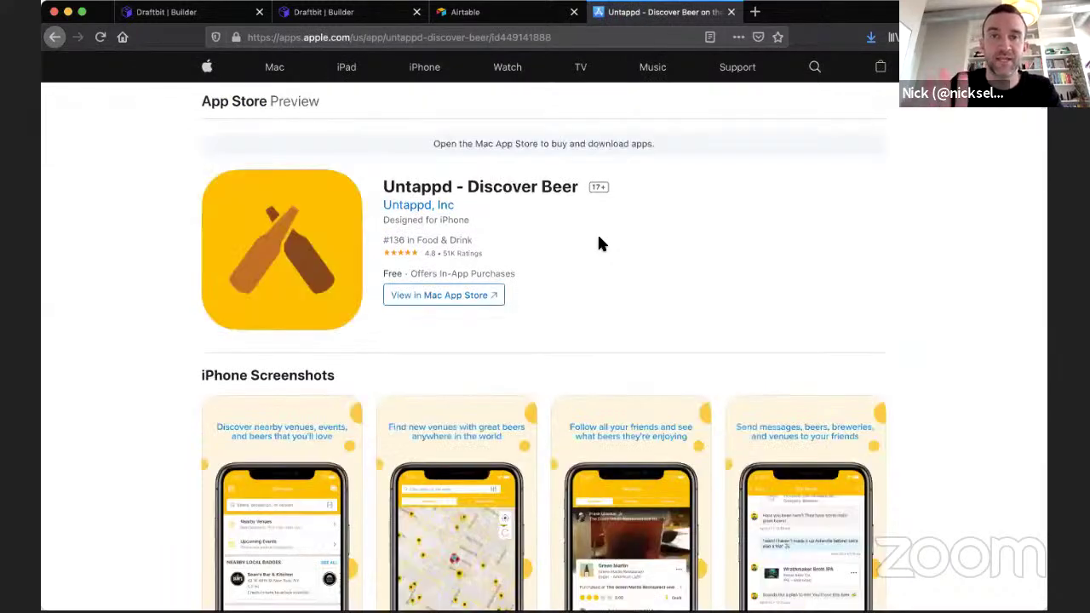
{"action": "scroll", "coordinate": [143, 300], "scroll_direction": "down", "scroll_amount": 5}
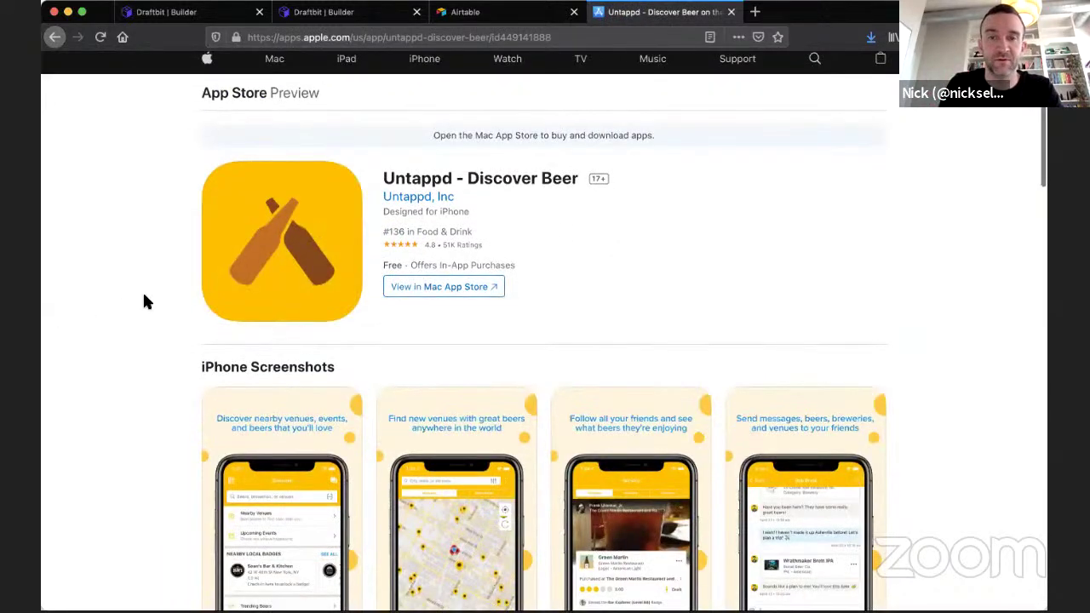
{"action": "scroll", "coordinate": [145, 300], "scroll_direction": "up", "scroll_amount": 4}
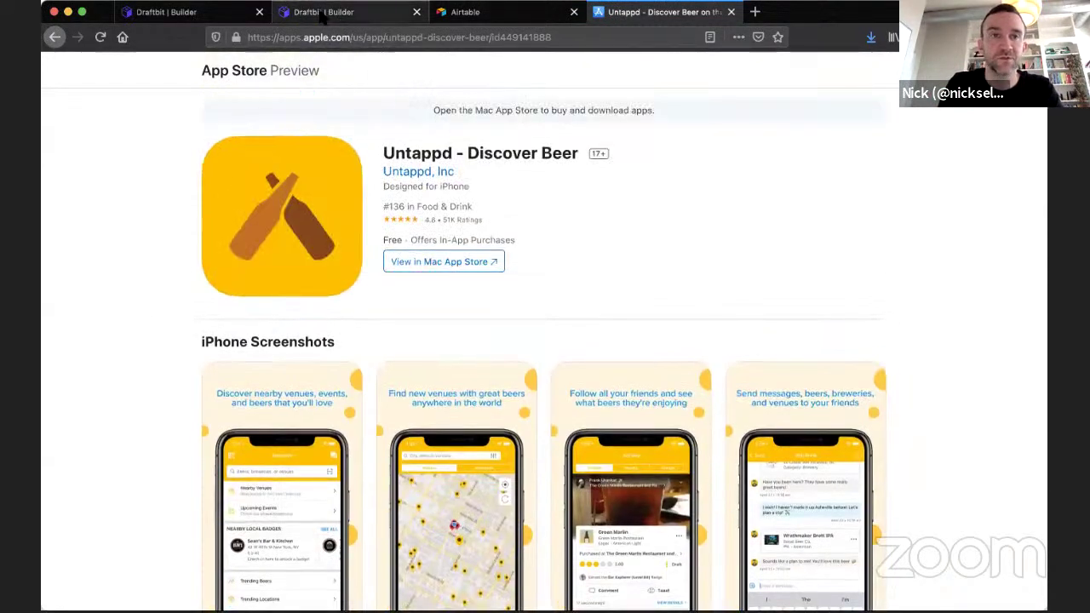
Back on the Coffee Info screen, show the live-preview QR code for a phone and dismiss it.
{"action": "left_click", "coordinate": [323, 13]}
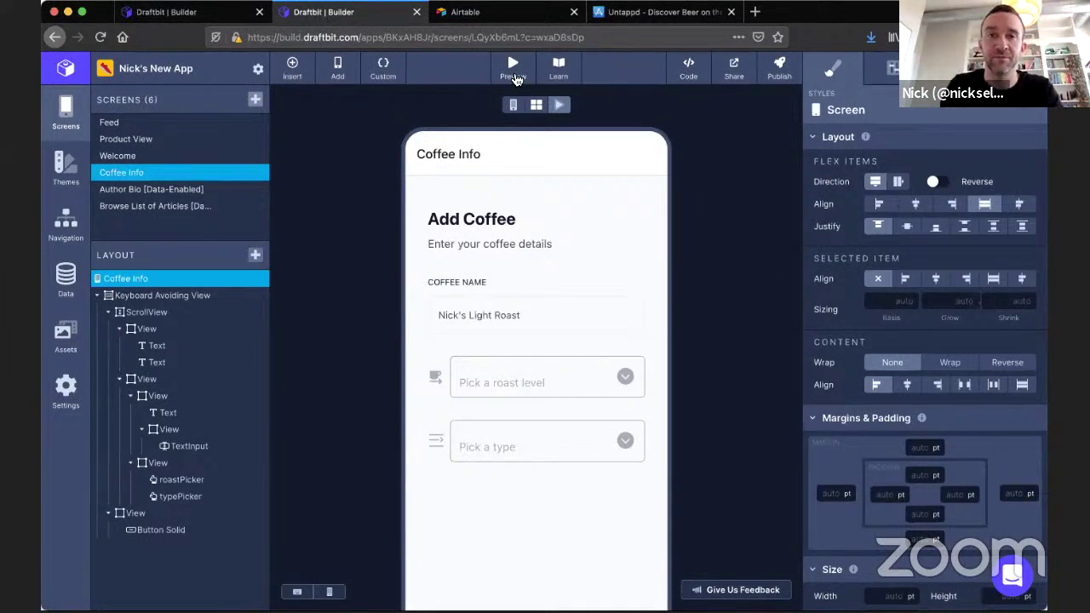
{"action": "left_click", "coordinate": [514, 77]}
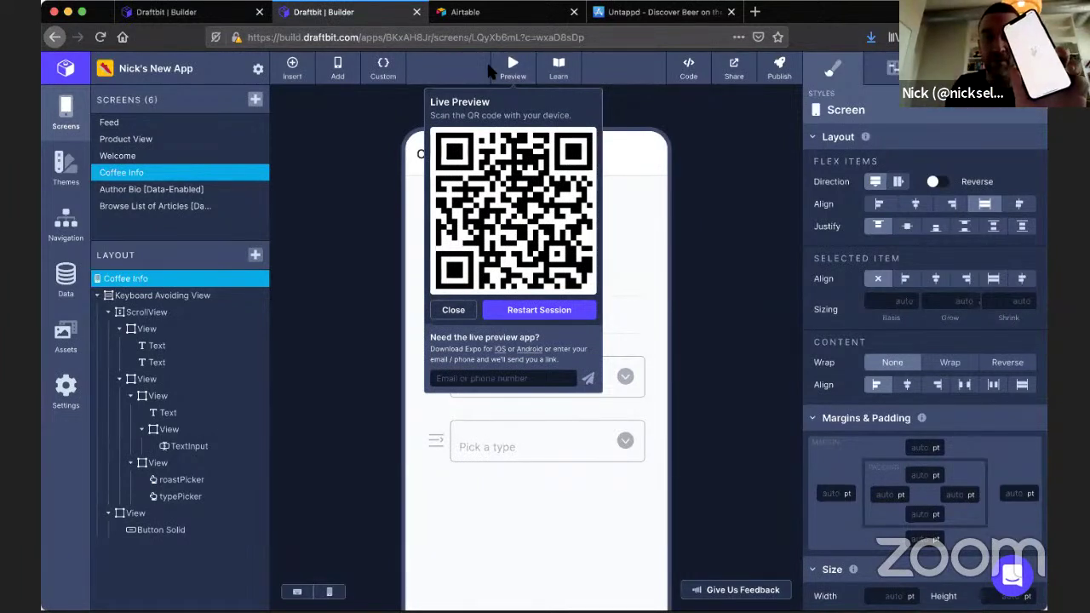
{"action": "left_click", "coordinate": [449, 313]}
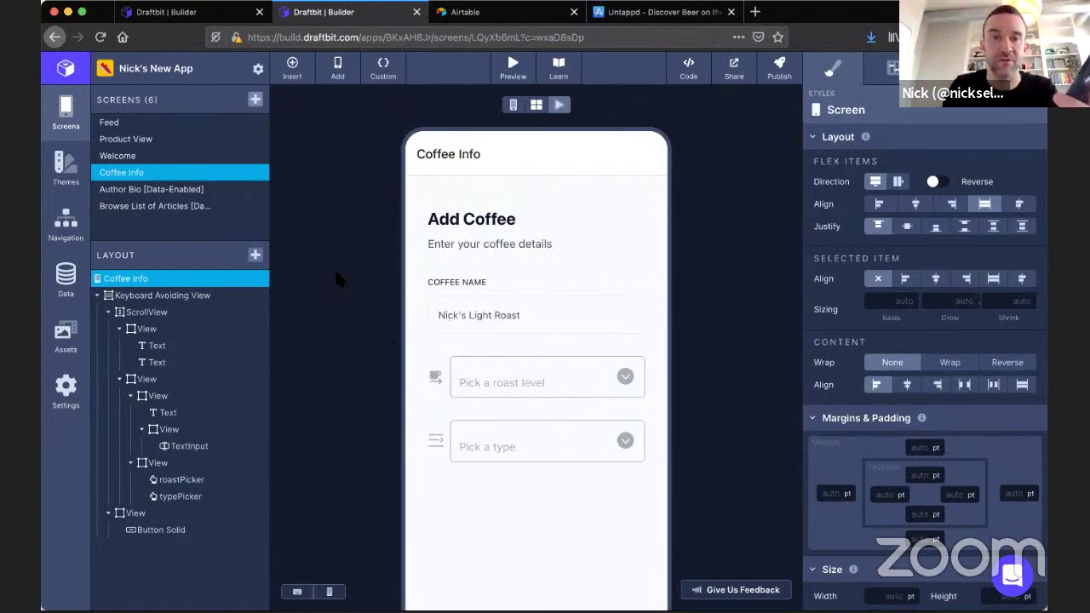
{"action": "scroll", "coordinate": [336, 271], "scroll_direction": "down", "scroll_amount": 3}
{"action": "scroll", "coordinate": [337, 278], "scroll_direction": "up", "scroll_amount": 3}
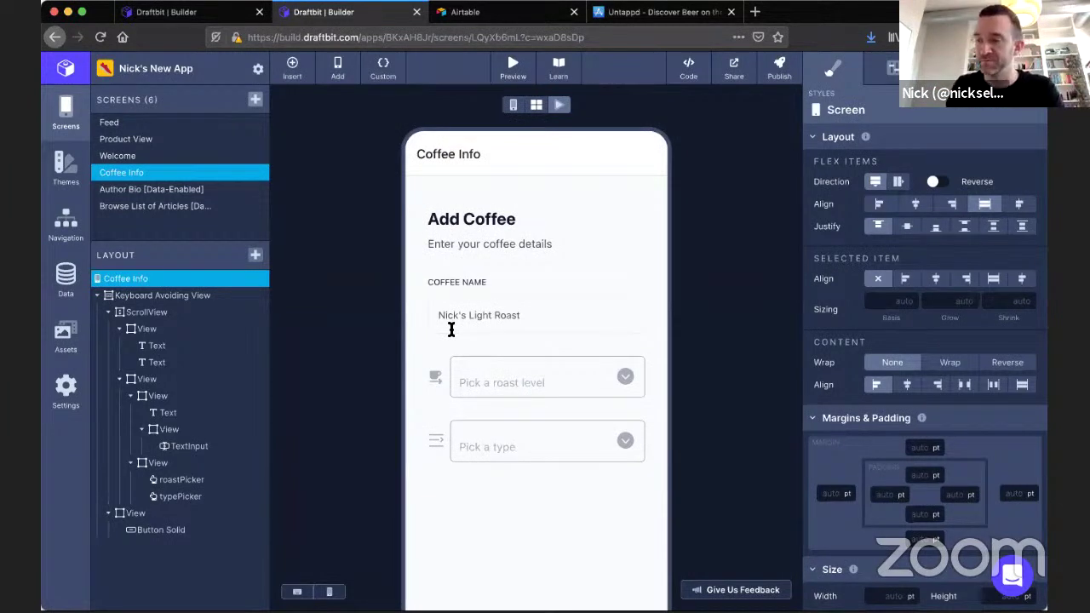
Turn on running preview so the canvas shows the live Add Coffee form.
{"action": "left_click", "coordinate": [512, 104]}
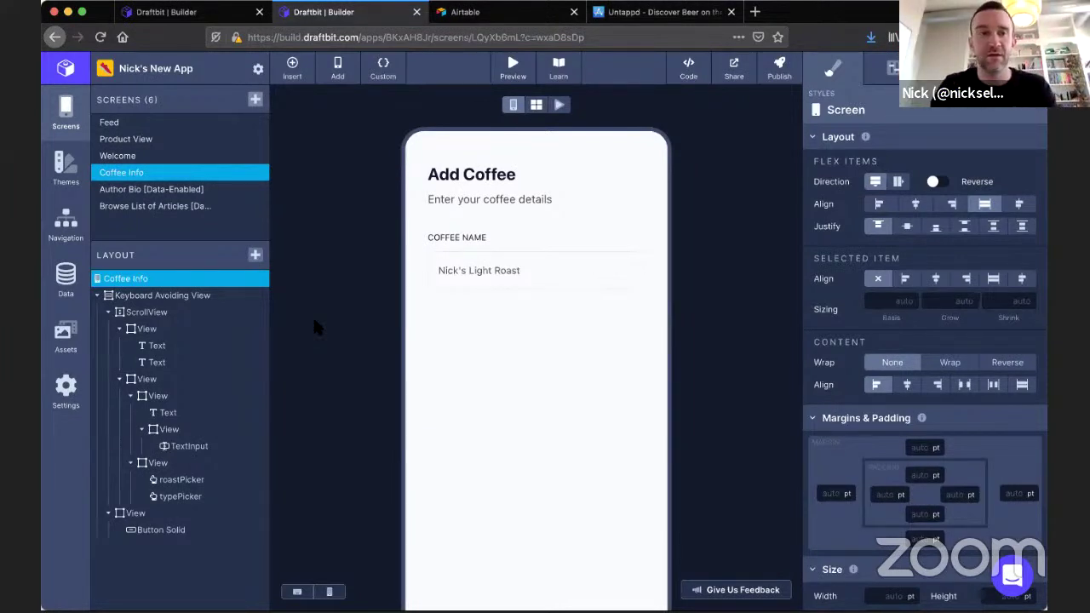
With the View holding roastPicker and typePicker selected in edit mode, open the add-components library.
{"action": "left_click", "coordinate": [166, 463]}
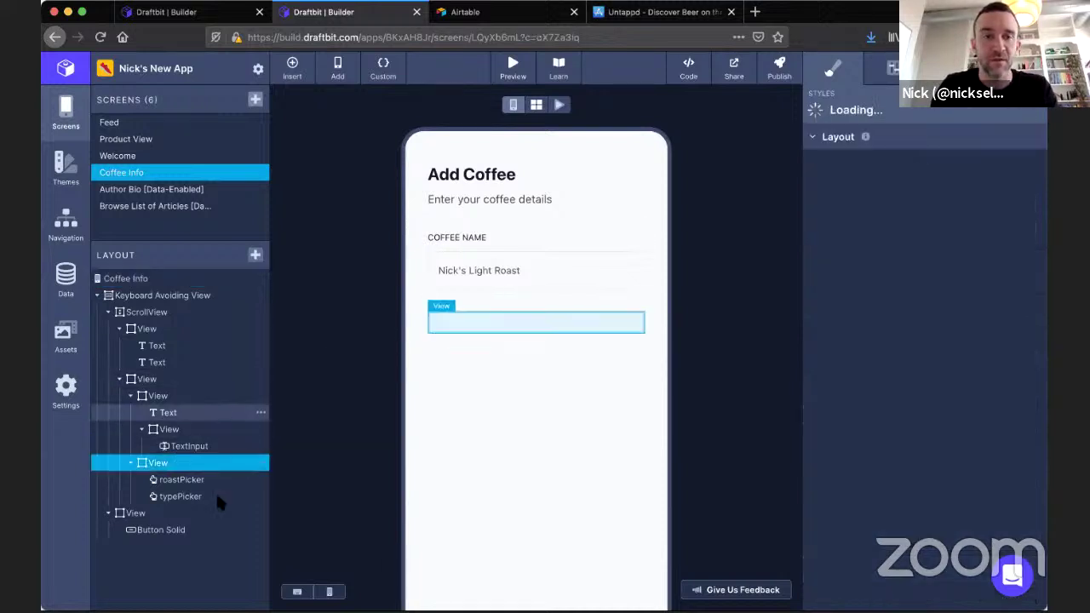
{"action": "left_click", "coordinate": [560, 104]}
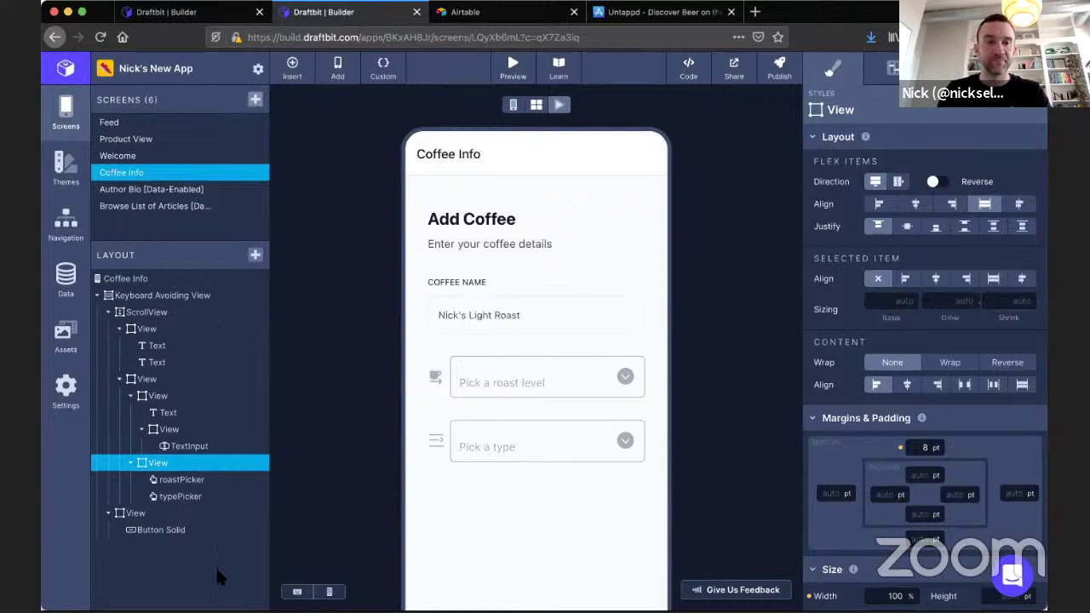
{"action": "left_click", "coordinate": [255, 258]}
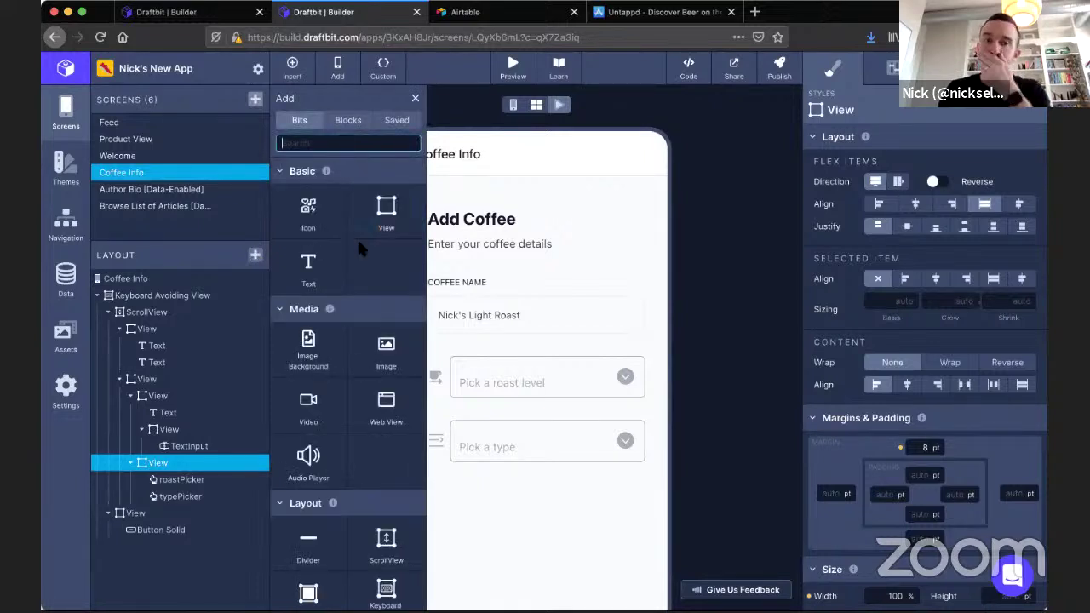
Insert a Slider Field from the Blocks tab's Fields section into the pickers' container.
{"action": "scroll", "coordinate": [357, 236], "scroll_direction": "down", "scroll_amount": 5}
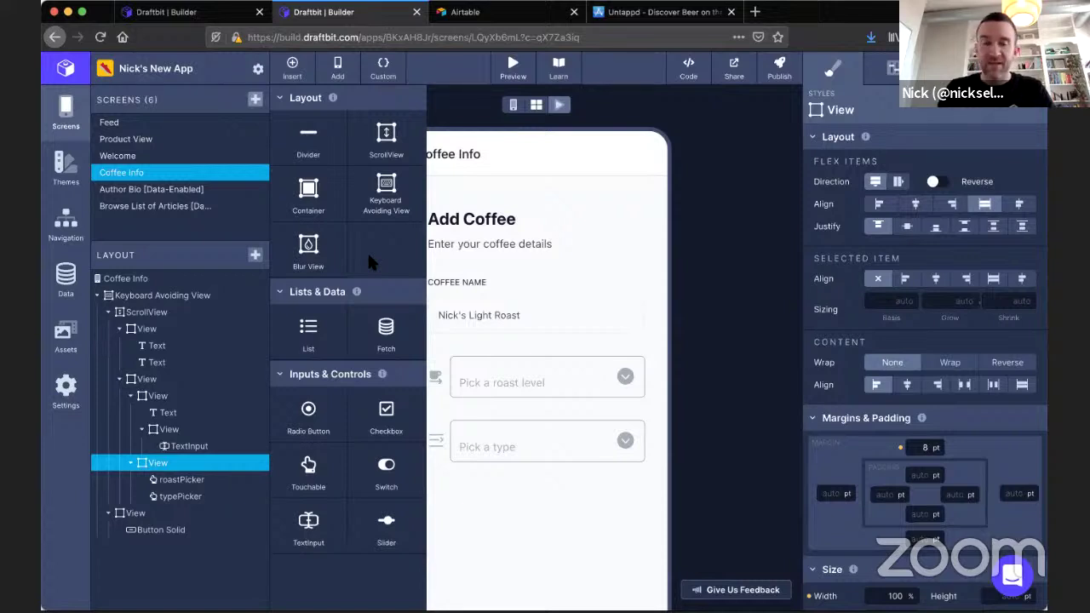
{"action": "scroll", "coordinate": [367, 250], "scroll_direction": "up", "scroll_amount": 5}
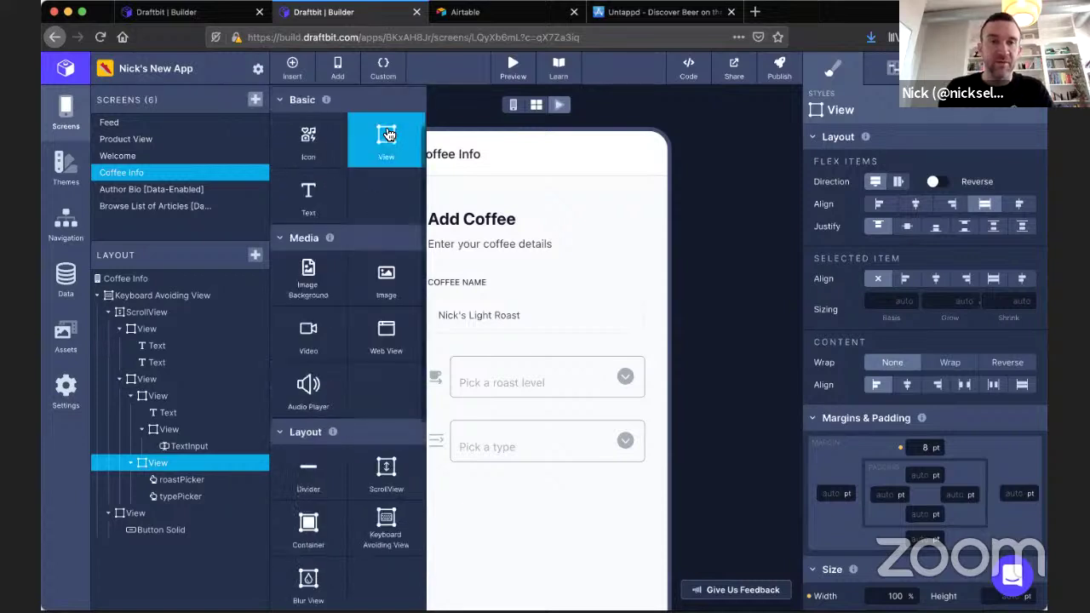
{"action": "left_click", "coordinate": [393, 124]}
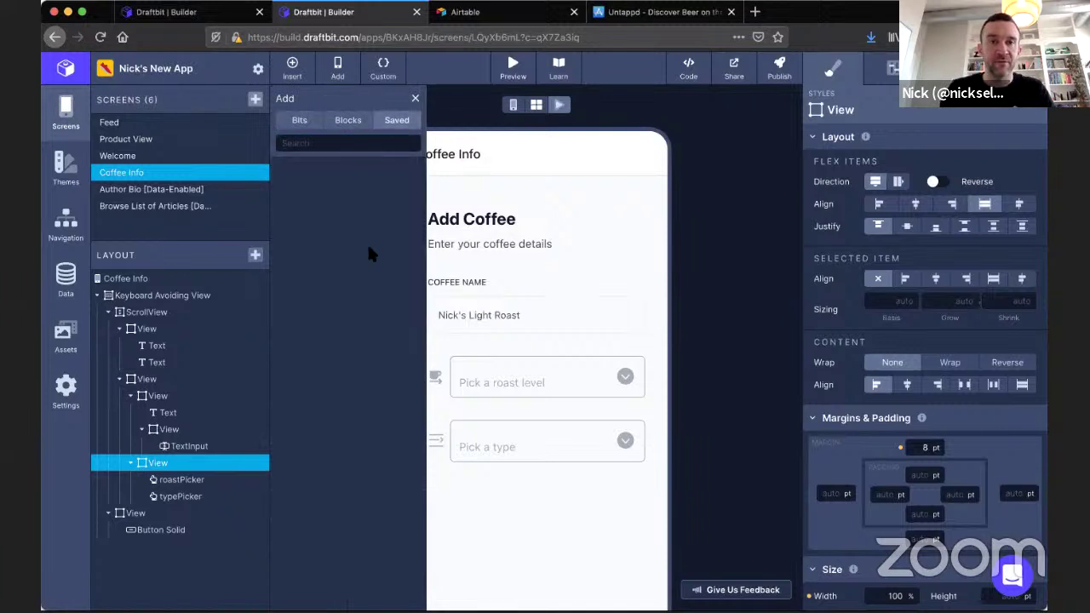
{"action": "left_click", "coordinate": [346, 120]}
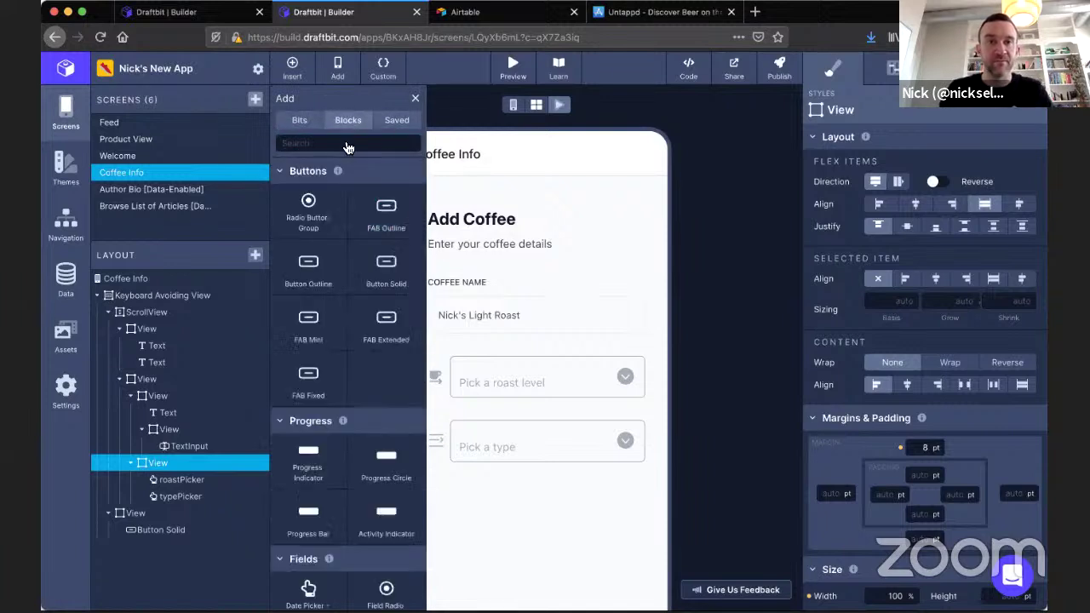
{"action": "scroll", "coordinate": [369, 374], "scroll_direction": "down", "scroll_amount": 3}
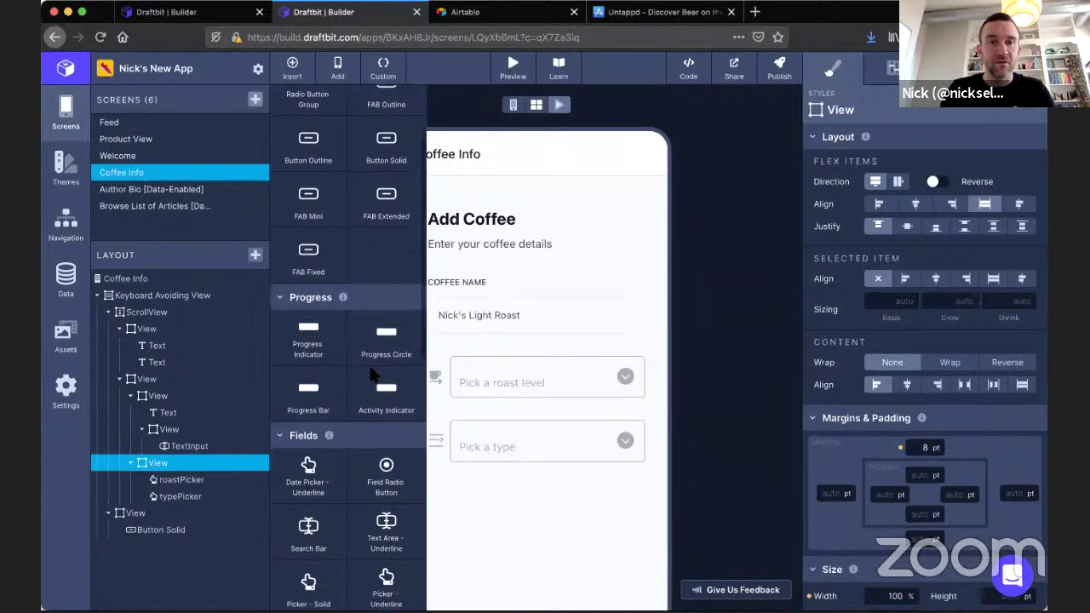
{"action": "scroll", "coordinate": [375, 376], "scroll_direction": "down", "scroll_amount": 3}
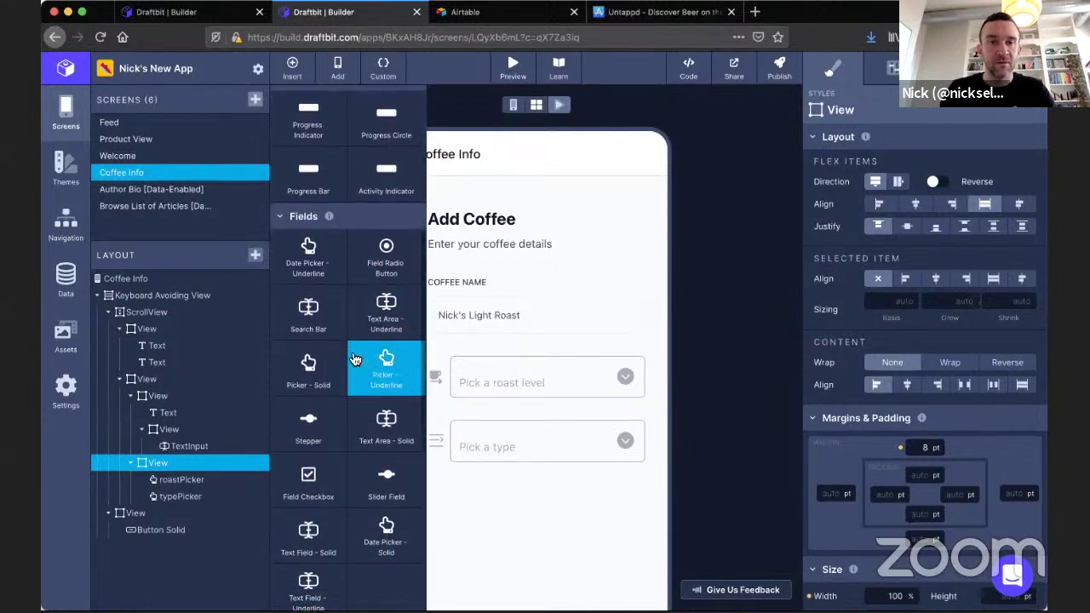
{"action": "scroll", "coordinate": [355, 359], "scroll_direction": "down", "scroll_amount": 3}
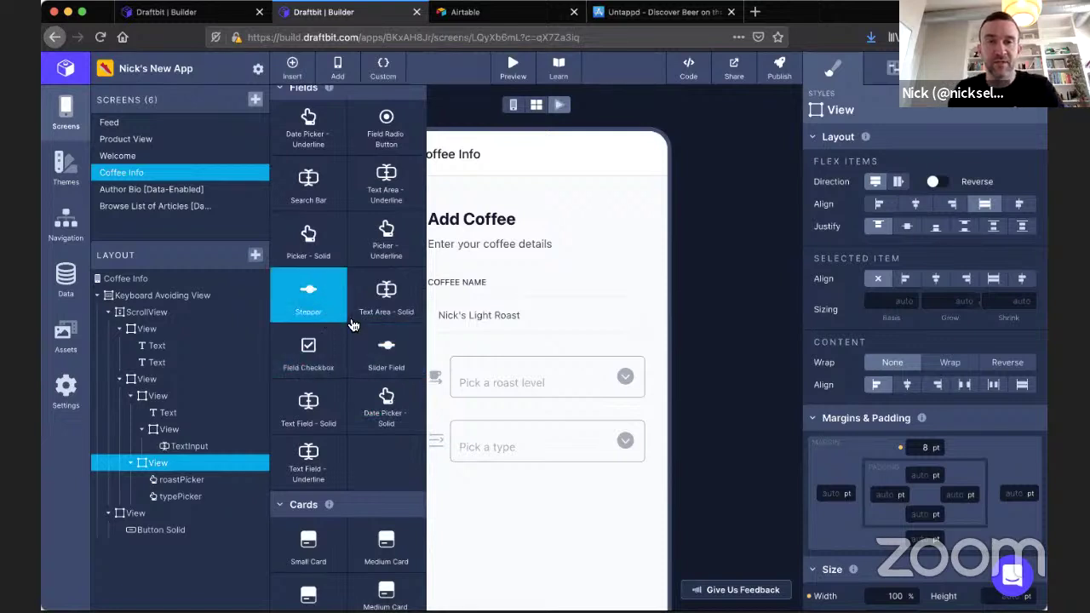
{"action": "scroll", "coordinate": [374, 349], "scroll_direction": "down", "scroll_amount": 2}
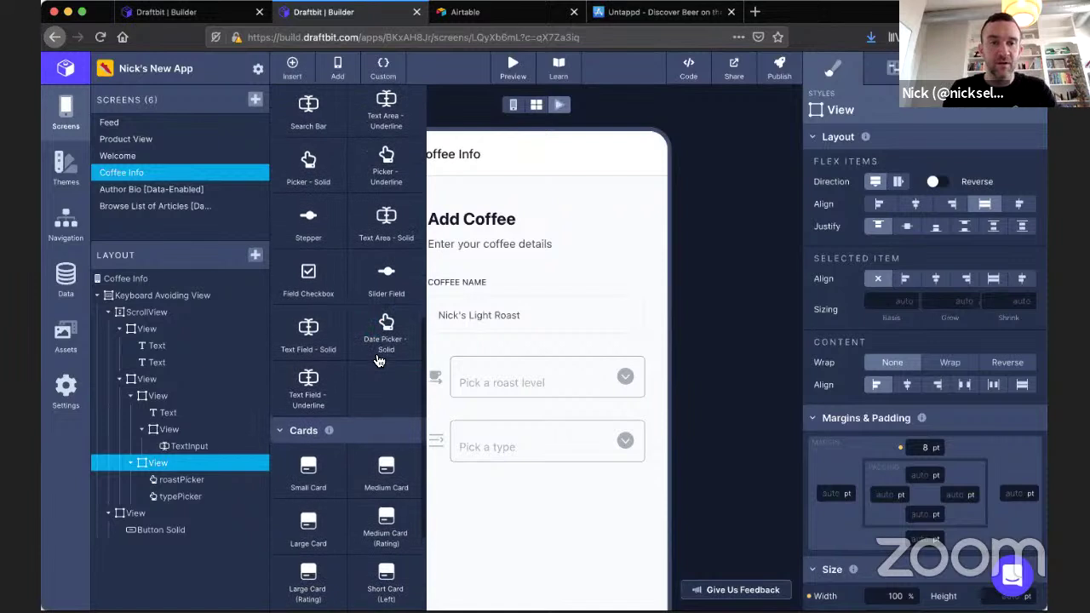
{"action": "left_click", "coordinate": [386, 290]}
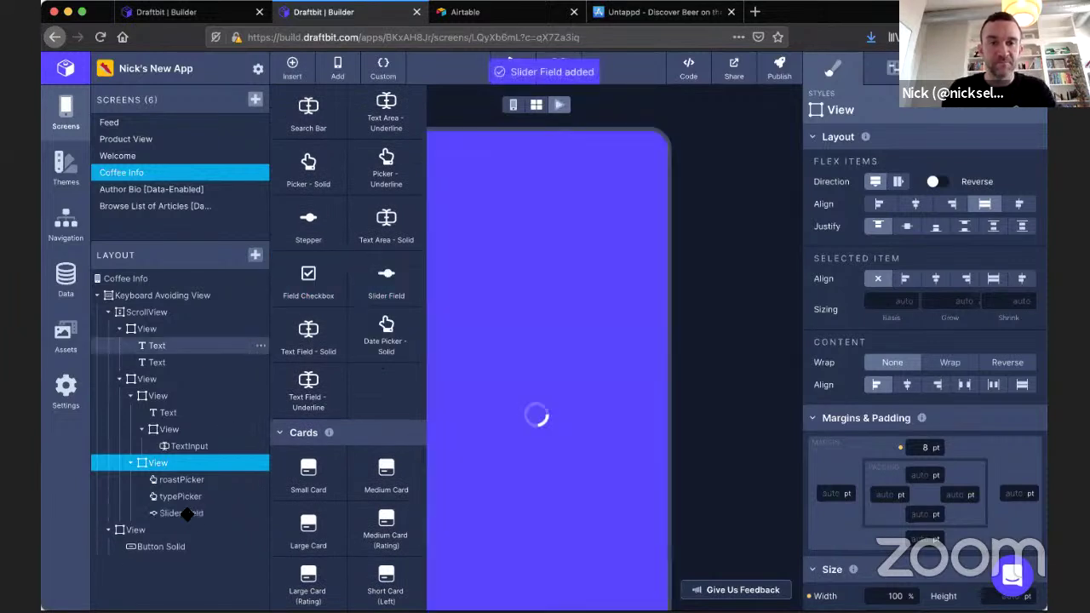
Label the new slider's ends with a Minimum label of 1 and a Maximum label of 5.
{"action": "left_click", "coordinate": [186, 513]}
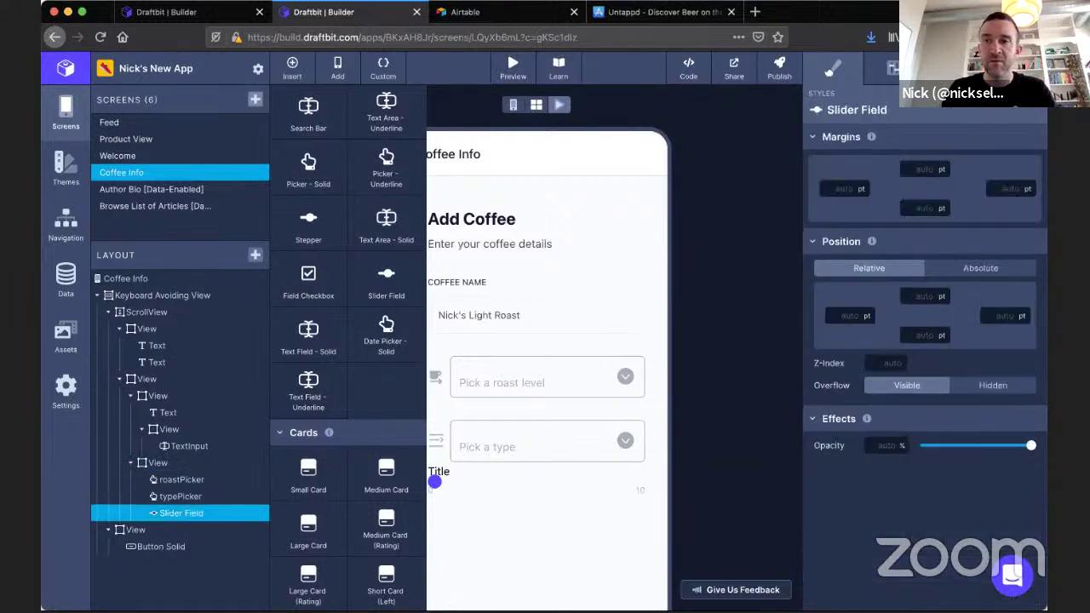
{"action": "left_click", "coordinate": [892, 68]}
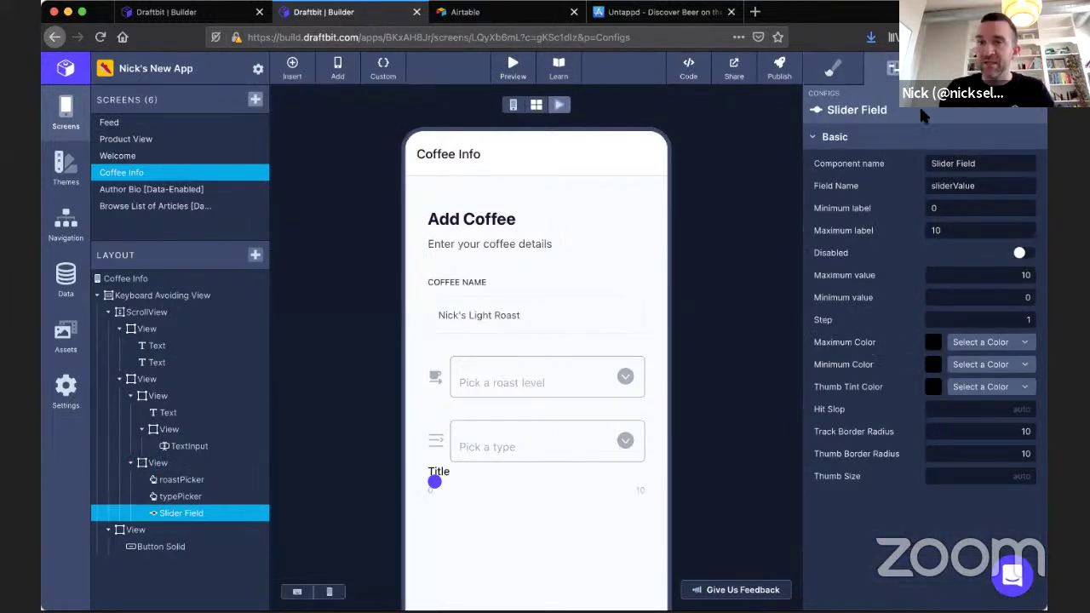
{"action": "double_click", "coordinate": [964, 208]}
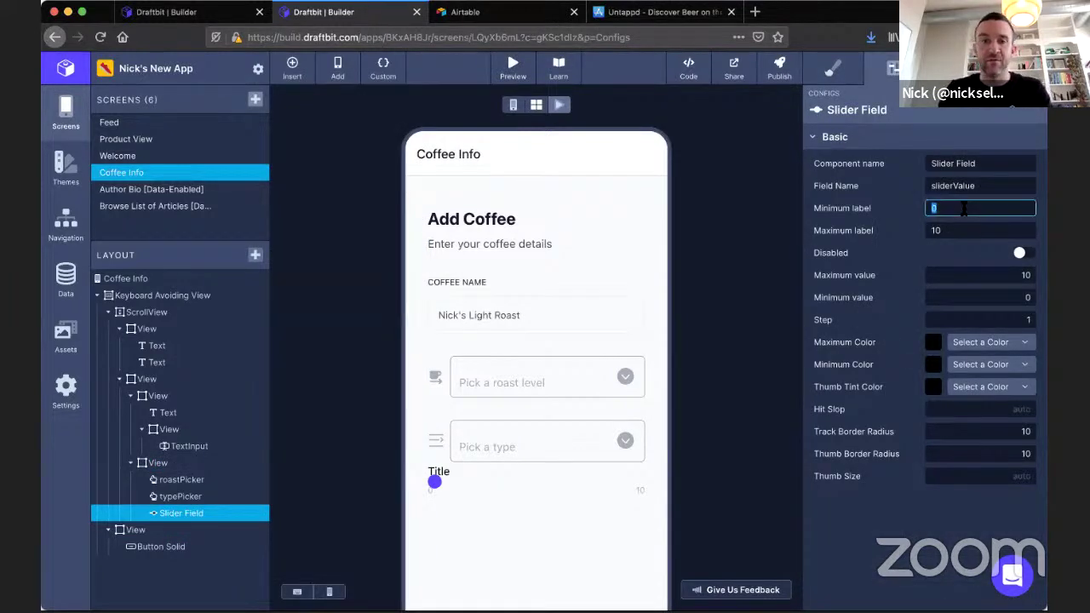
{"action": "type", "text": "1"}
{"action": "double_click", "coordinate": [952, 230]}
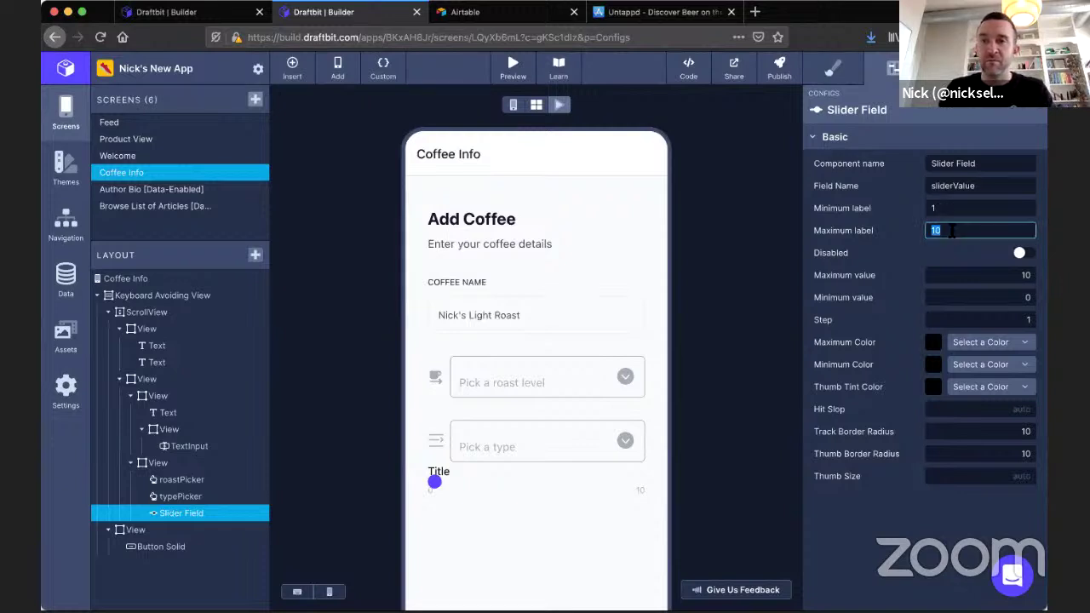
{"action": "type", "text": "5"}
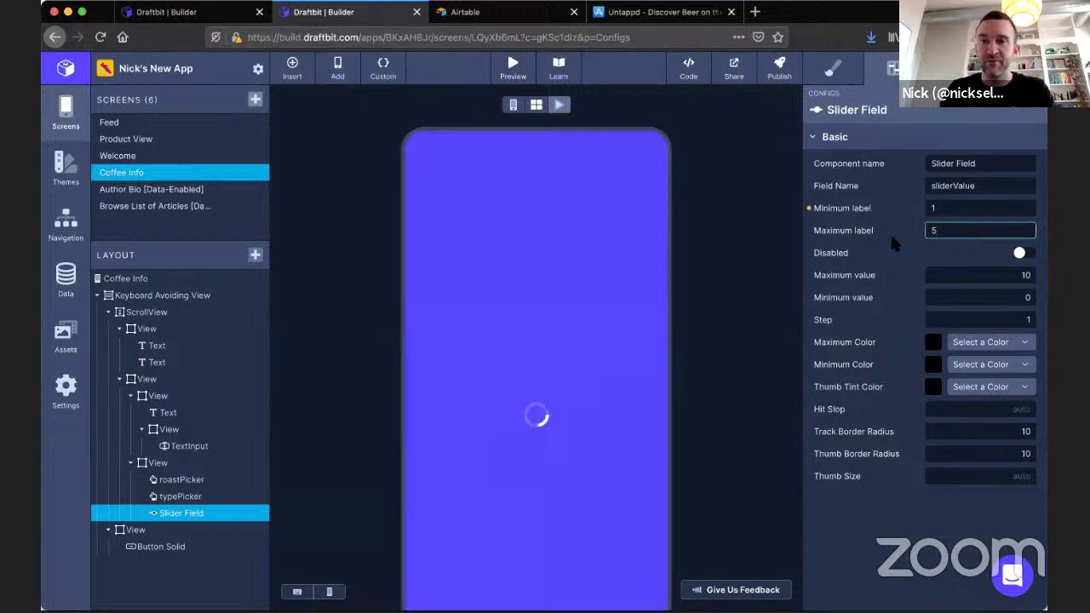
Set the slider's Maximum value to 5, Minimum value to 1 and Step to 1.
{"action": "double_click", "coordinate": [982, 275]}
{"action": "type", "text": "5"}
{"action": "double_click", "coordinate": [1005, 297]}
{"action": "type", "text": "1"}
{"action": "left_click", "coordinate": [1015, 317]}
{"action": "double_click", "coordinate": [1015, 317]}
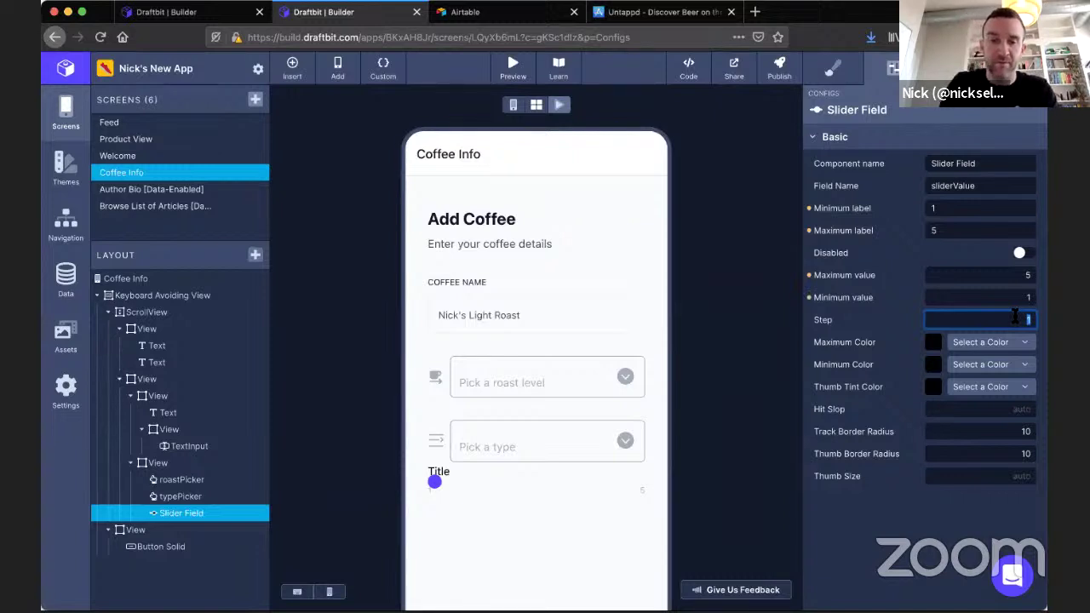
{"action": "type", "text": "0"}
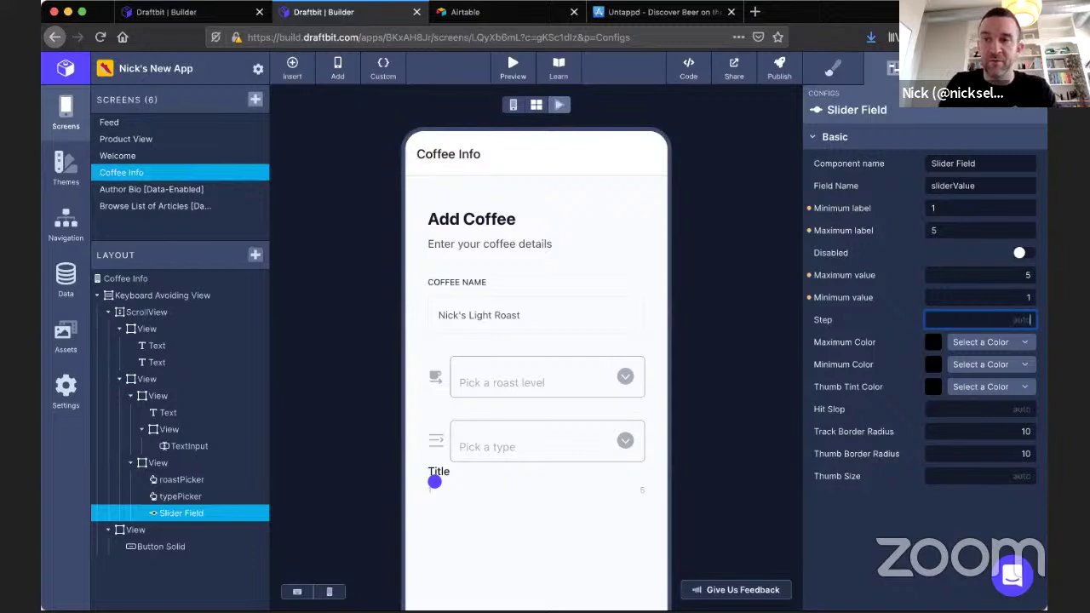
{"action": "key", "text": "BackSpace"}
{"action": "type", "text": "1"}
{"action": "left_click", "coordinate": [847, 330]}
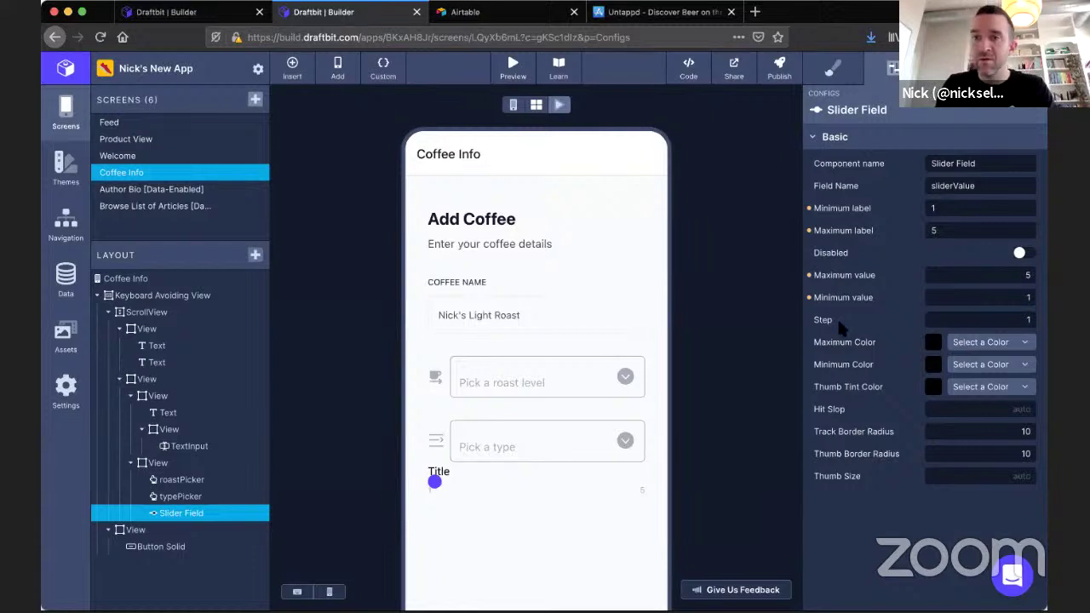
Replace the slider's default Title text with 'Rating' in its Data settings.
{"action": "left_click", "coordinate": [952, 68]}
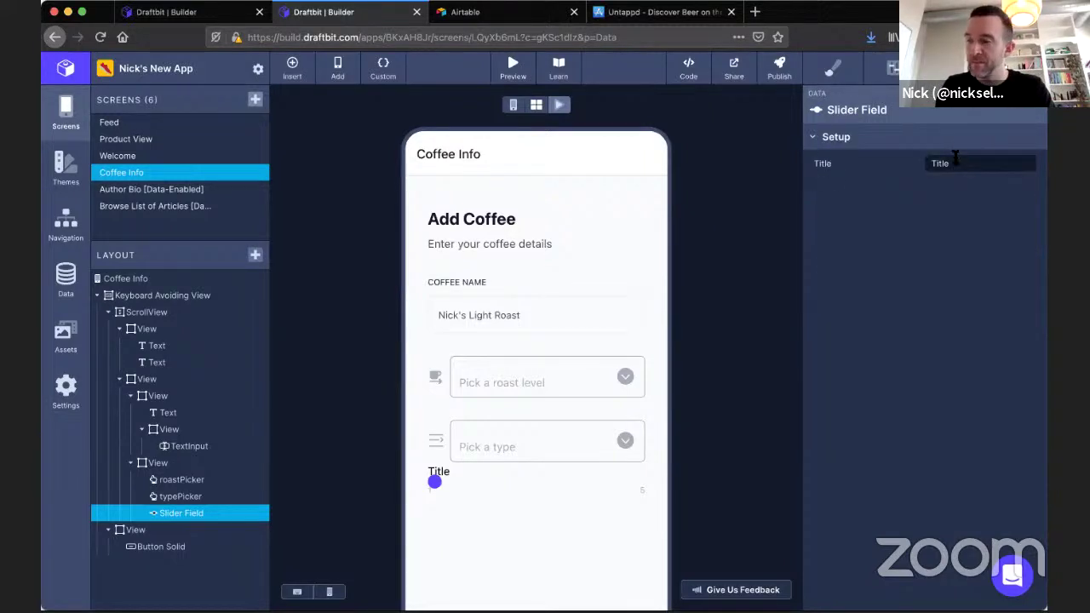
{"action": "double_click", "coordinate": [955, 160]}
{"action": "type", "text": "Rating"}
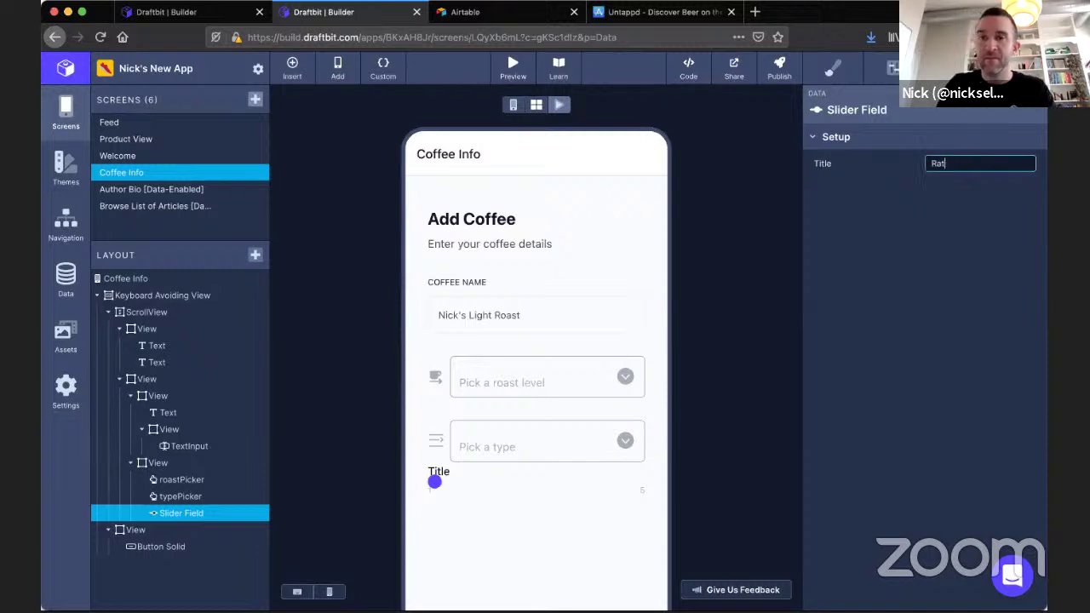
{"action": "left_click", "coordinate": [877, 251]}
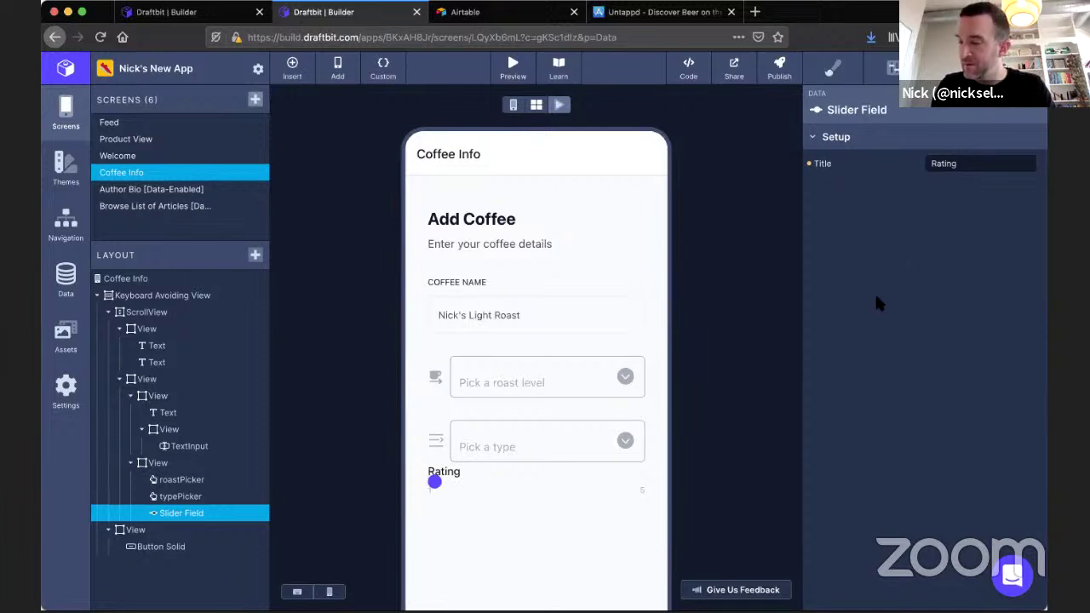
{"action": "left_click", "coordinate": [833, 69]}
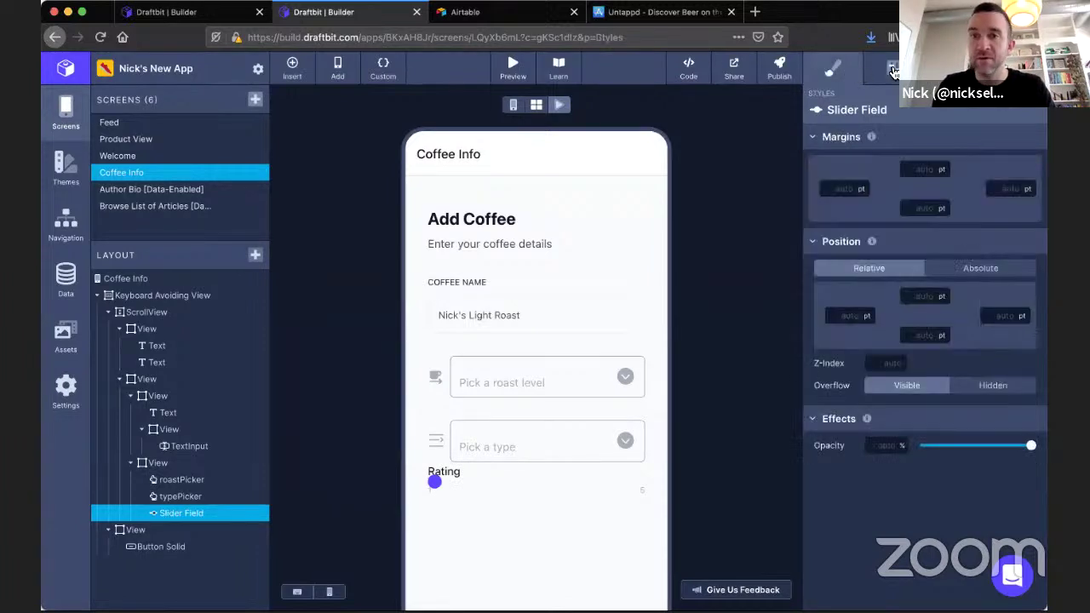
{"action": "left_click", "coordinate": [893, 68]}
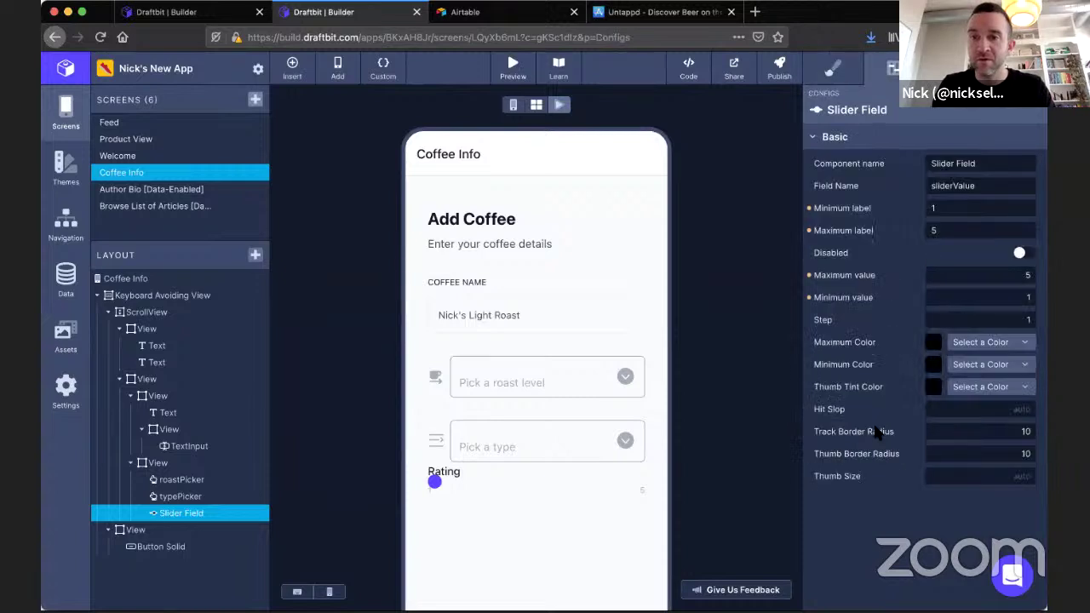
Set the slider's track and thumb border radius to 0 and tint the thumb Primary.
{"action": "double_click", "coordinate": [943, 431]}
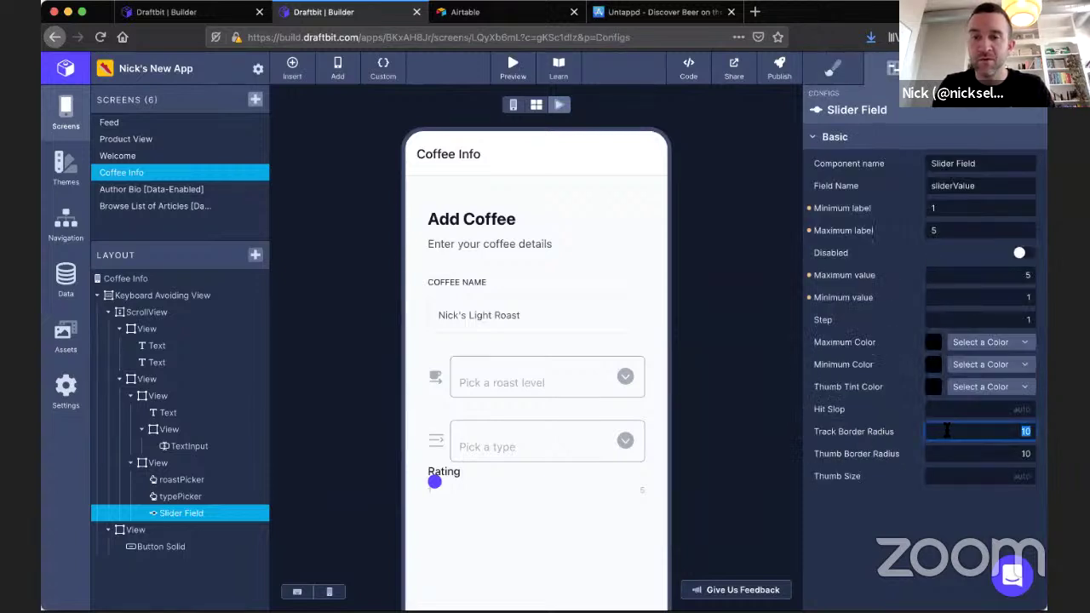
{"action": "type", "text": "0"}
{"action": "double_click", "coordinate": [962, 450]}
{"action": "type", "text": "0"}
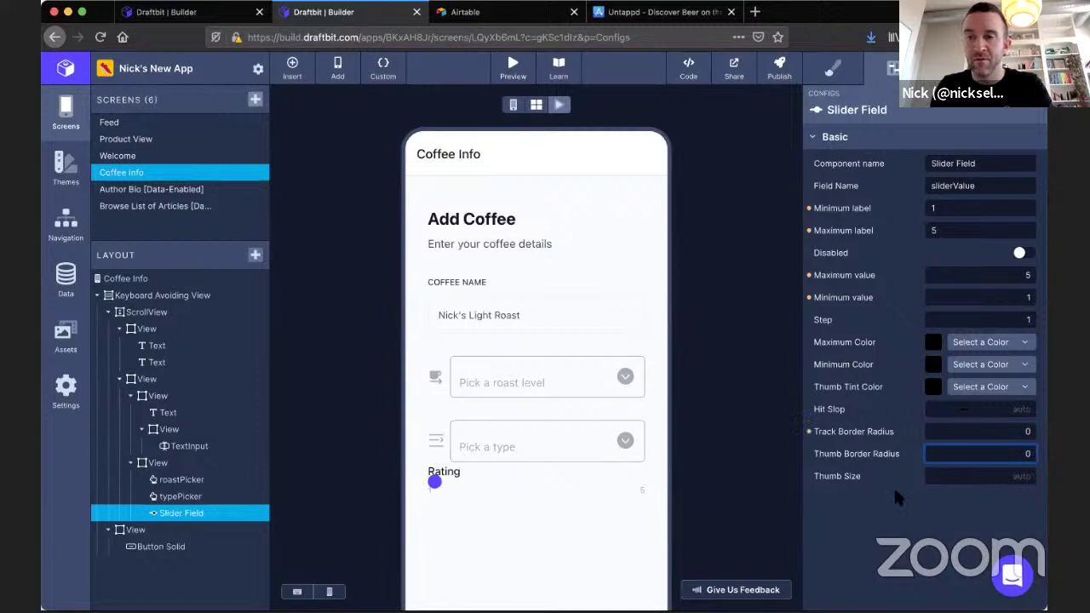
{"action": "left_click", "coordinate": [889, 476]}
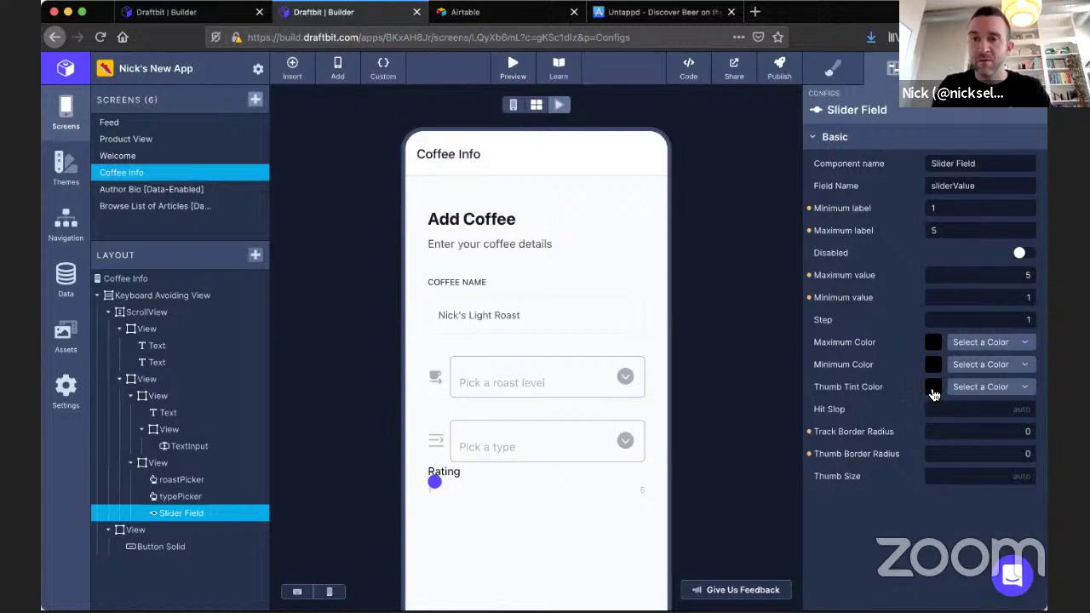
{"action": "left_click", "coordinate": [934, 390]}
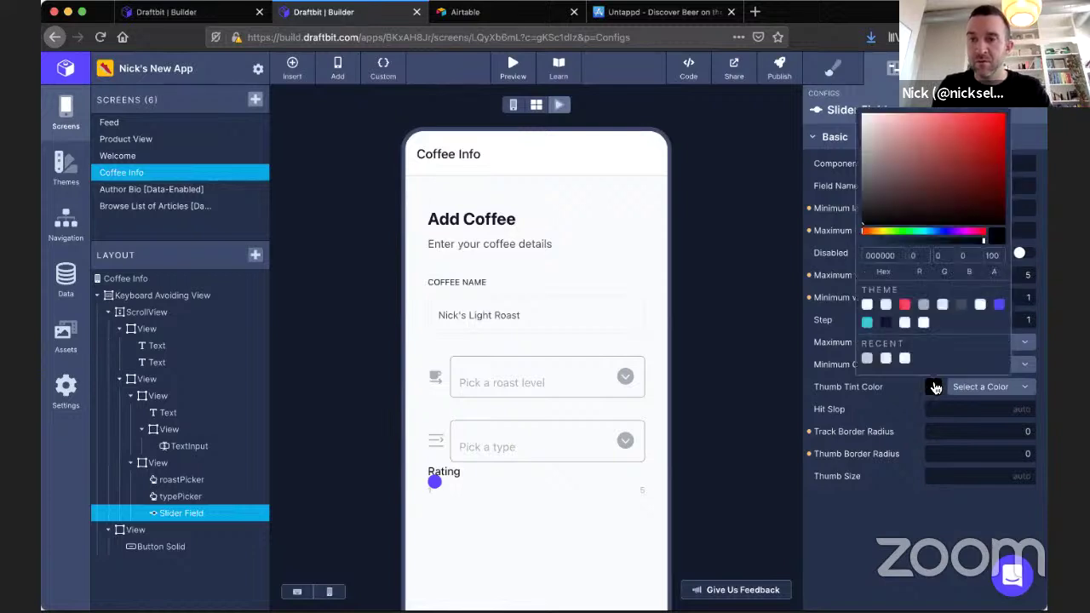
{"action": "left_click", "coordinate": [999, 309]}
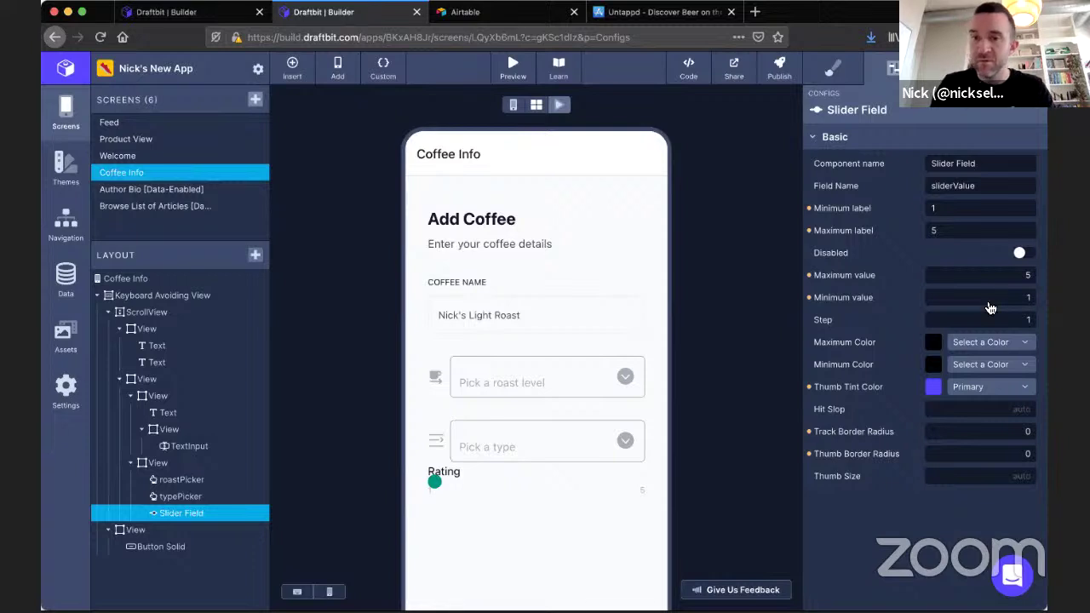
Set Hit Slop to 10, Maximum Color to Error and Minimum Color to Secondary.
{"action": "left_click", "coordinate": [986, 409]}
{"action": "type", "text": "10"}
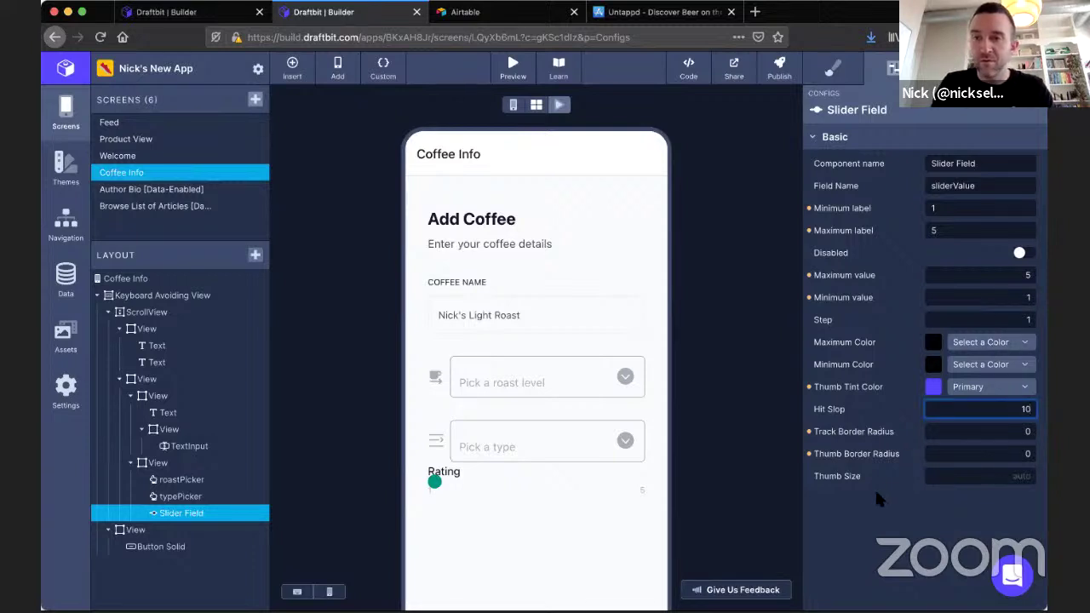
{"action": "left_click", "coordinate": [772, 474]}
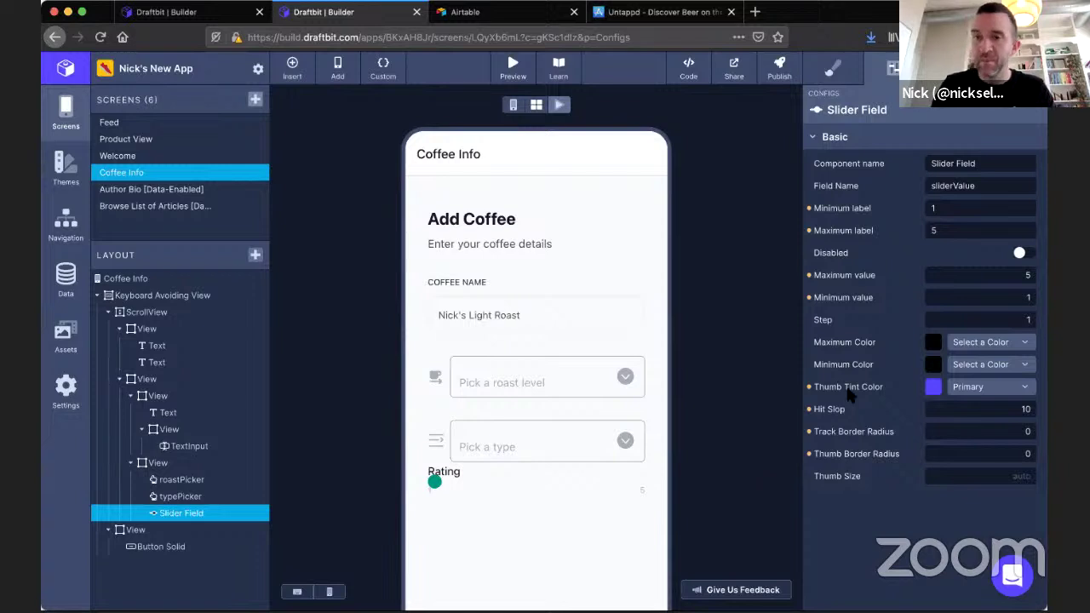
{"action": "left_click", "coordinate": [933, 342]}
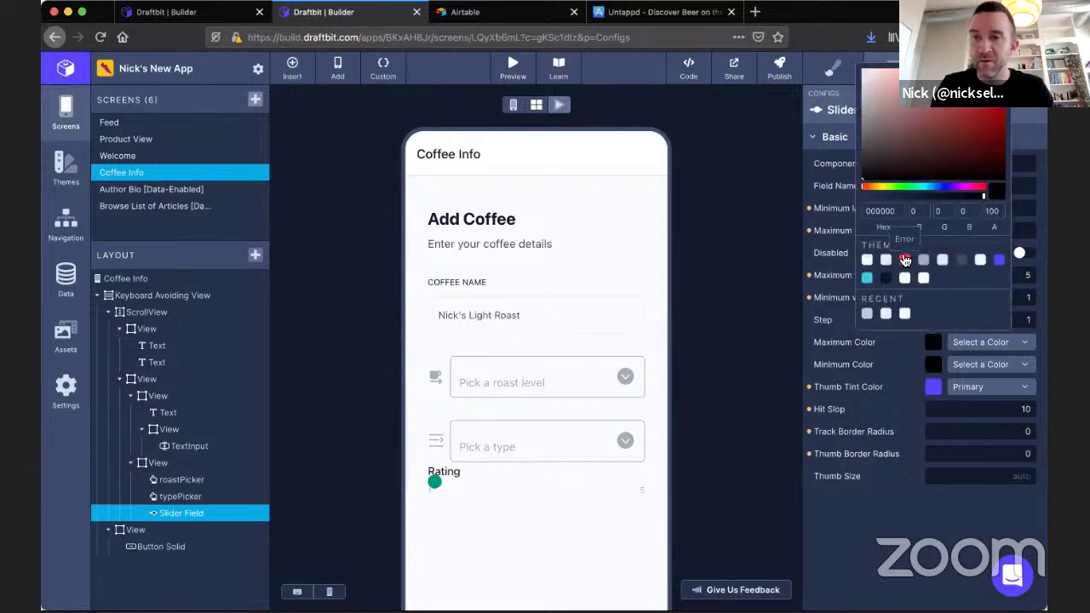
{"action": "left_click", "coordinate": [905, 259]}
{"action": "left_click", "coordinate": [933, 364]}
{"action": "left_click", "coordinate": [867, 300]}
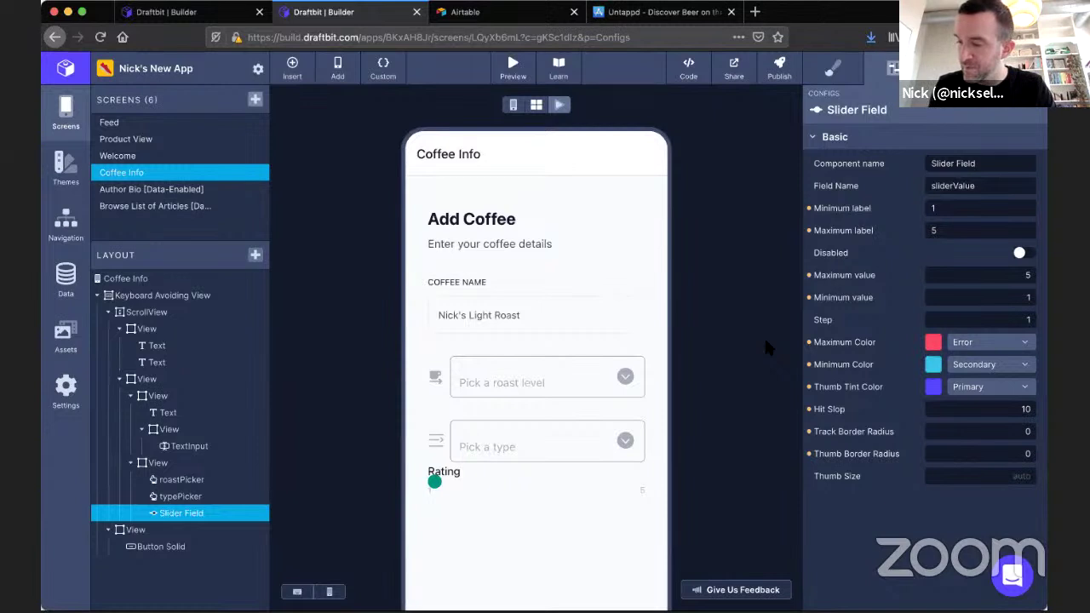
Give the Rating slider top, left, right and bottom margins of 20 in its Styles.
{"action": "left_click", "coordinate": [836, 73]}
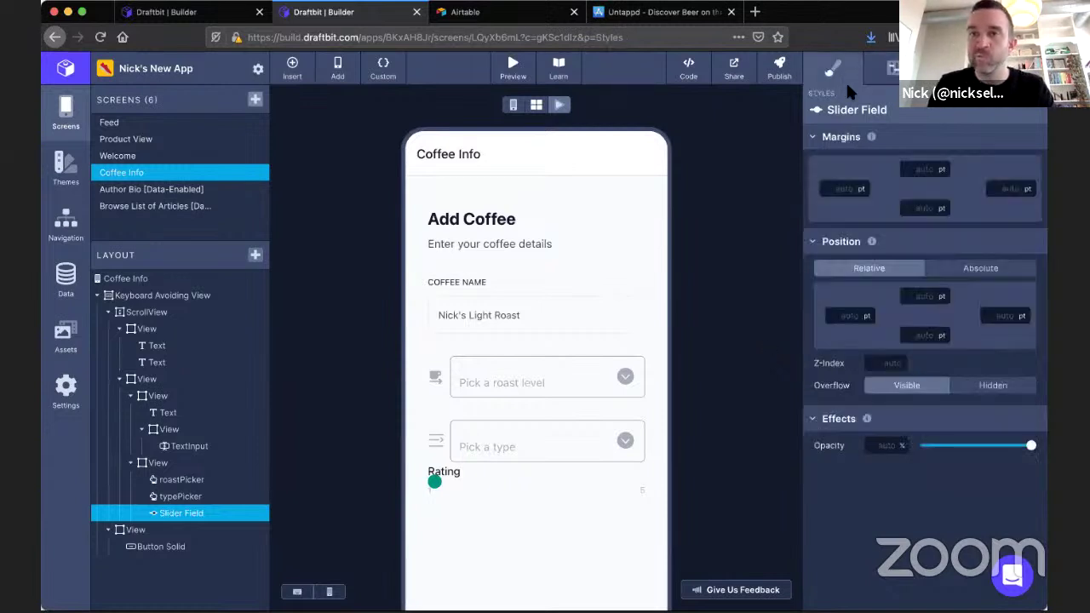
{"action": "left_click", "coordinate": [920, 168]}
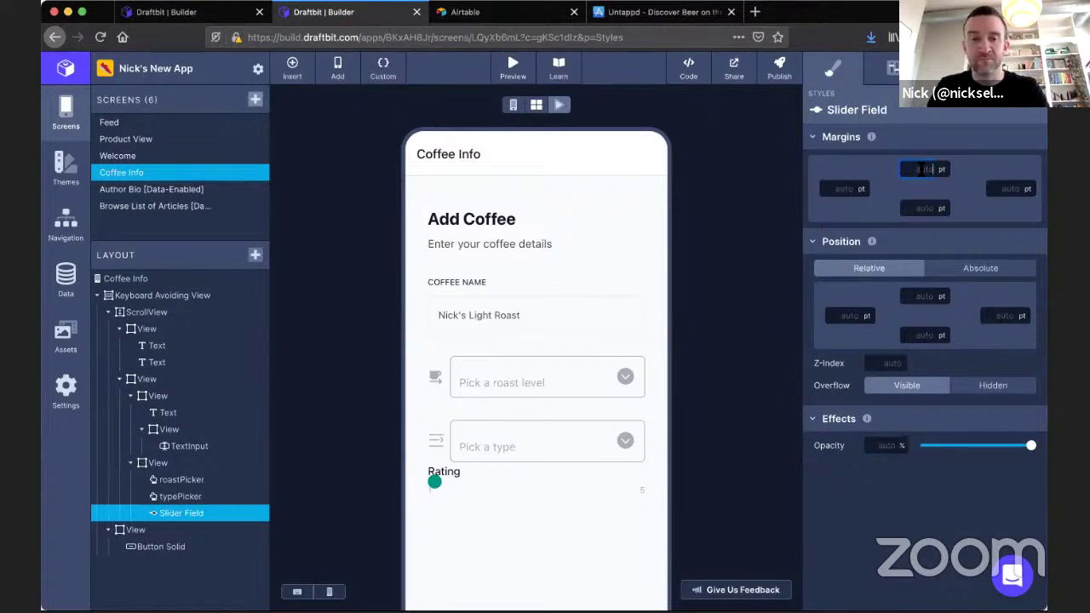
{"action": "type", "text": "20"}
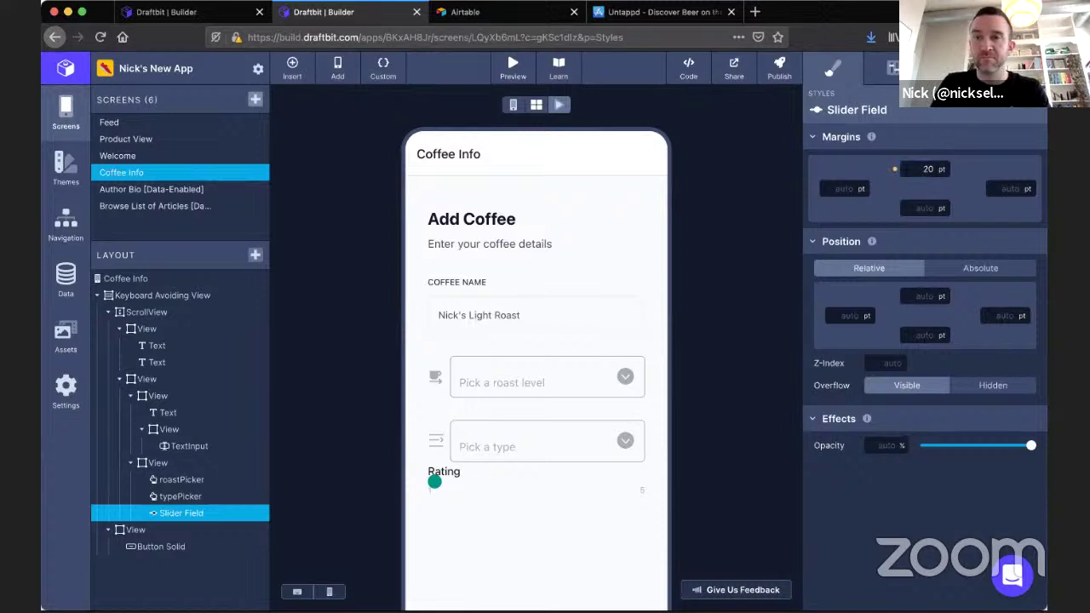
{"action": "left_click", "coordinate": [863, 192]}
{"action": "type", "text": "20"}
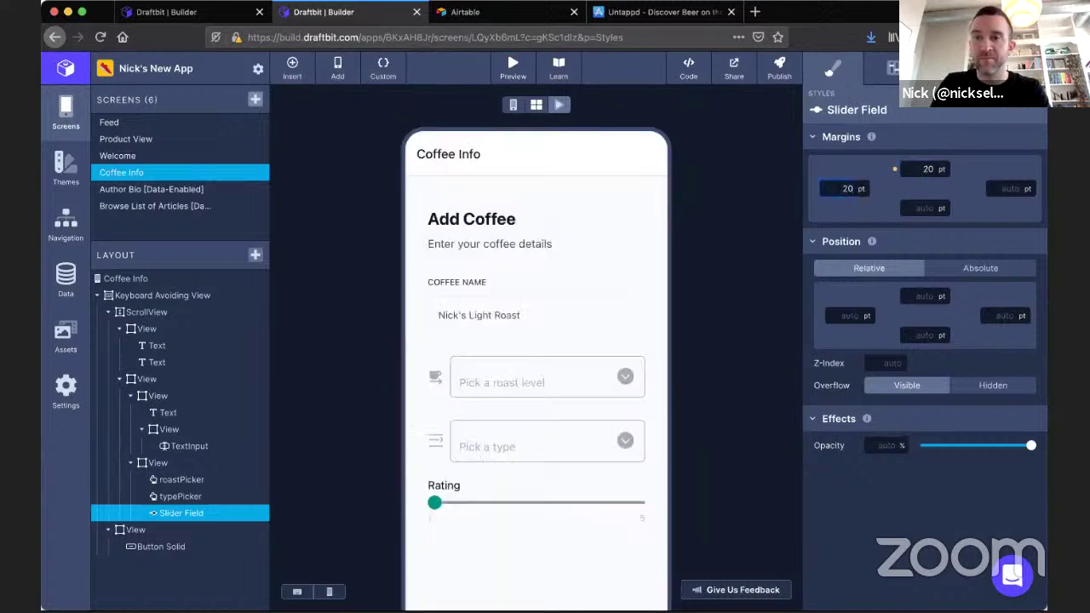
{"action": "left_click", "coordinate": [995, 188]}
{"action": "type", "text": "20"}
{"action": "key", "text": "Tab"}
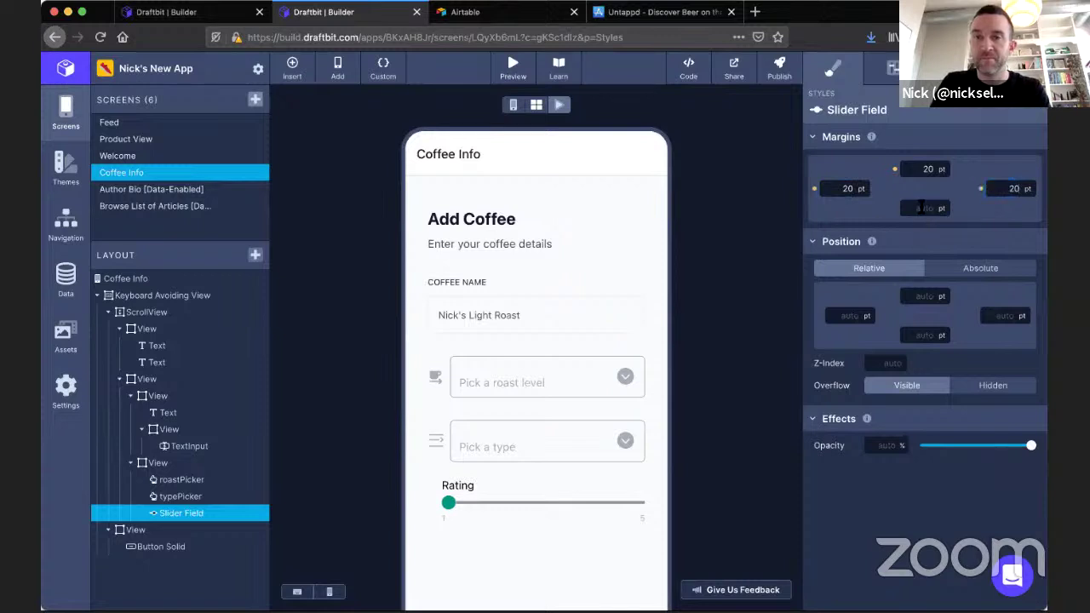
{"action": "type", "text": "20"}
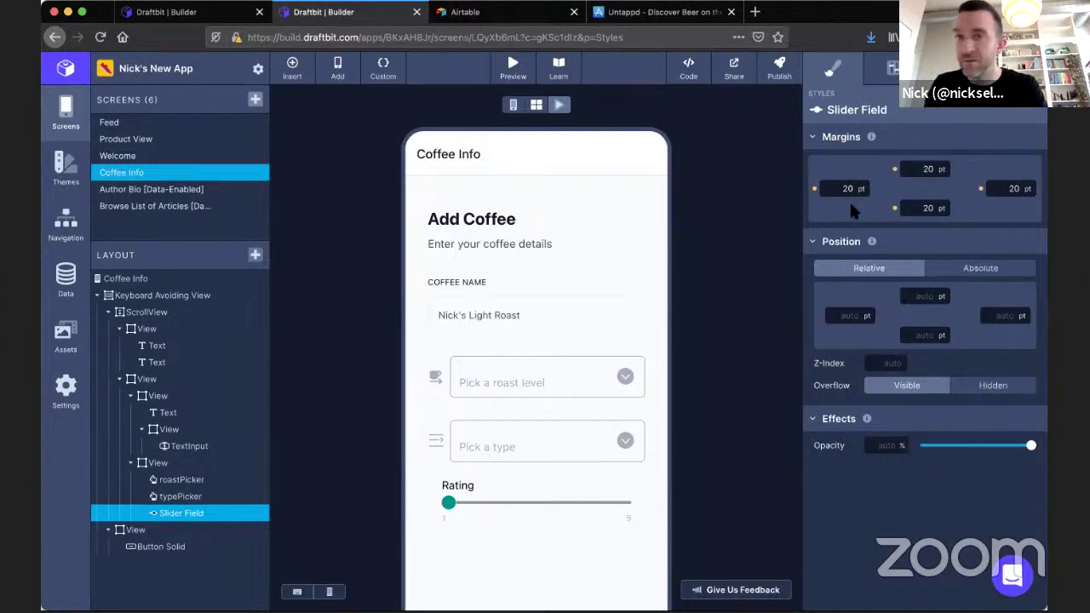
Set the slider's Step to 0 and Hit Slop to 20, then drag it to test.
{"action": "left_click", "coordinate": [893, 70]}
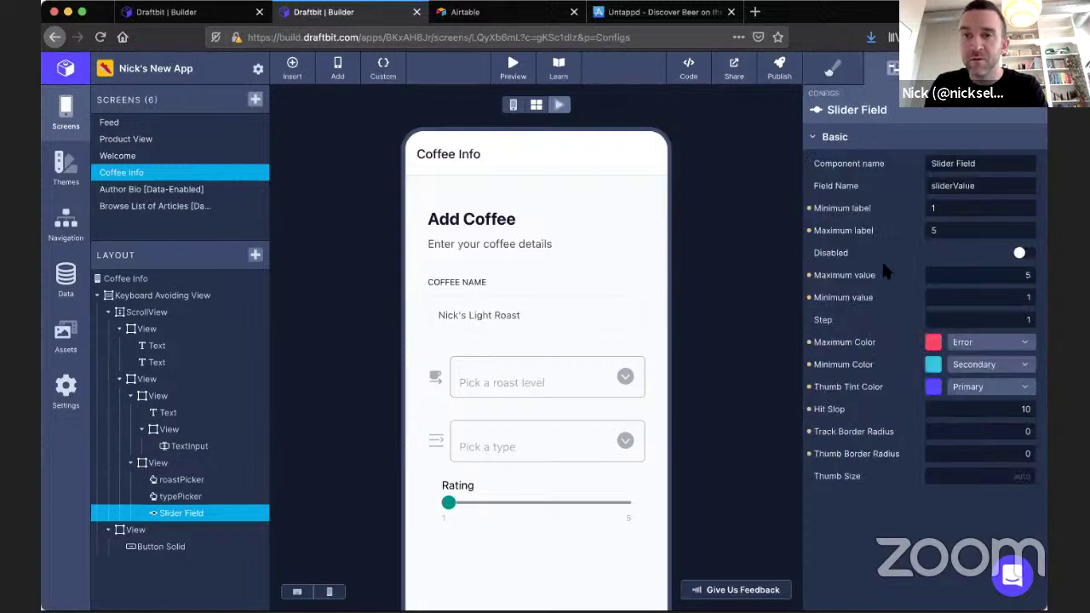
{"action": "left_click", "coordinate": [958, 315]}
{"action": "type", "text": "0"}
{"action": "left_click", "coordinate": [741, 334]}
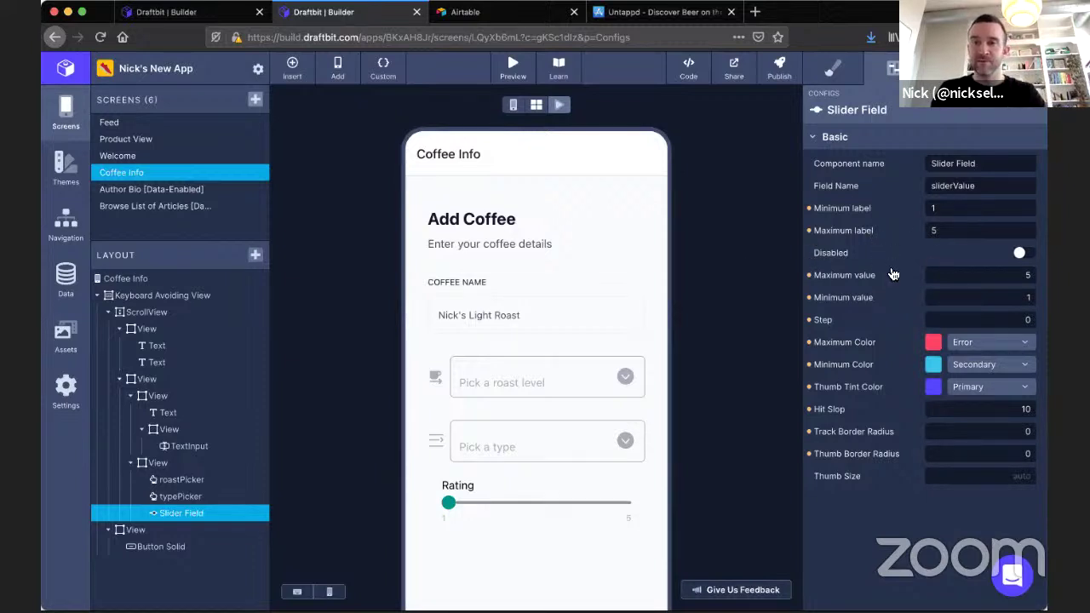
{"action": "left_click", "coordinate": [980, 411]}
{"action": "type", "text": "20"}
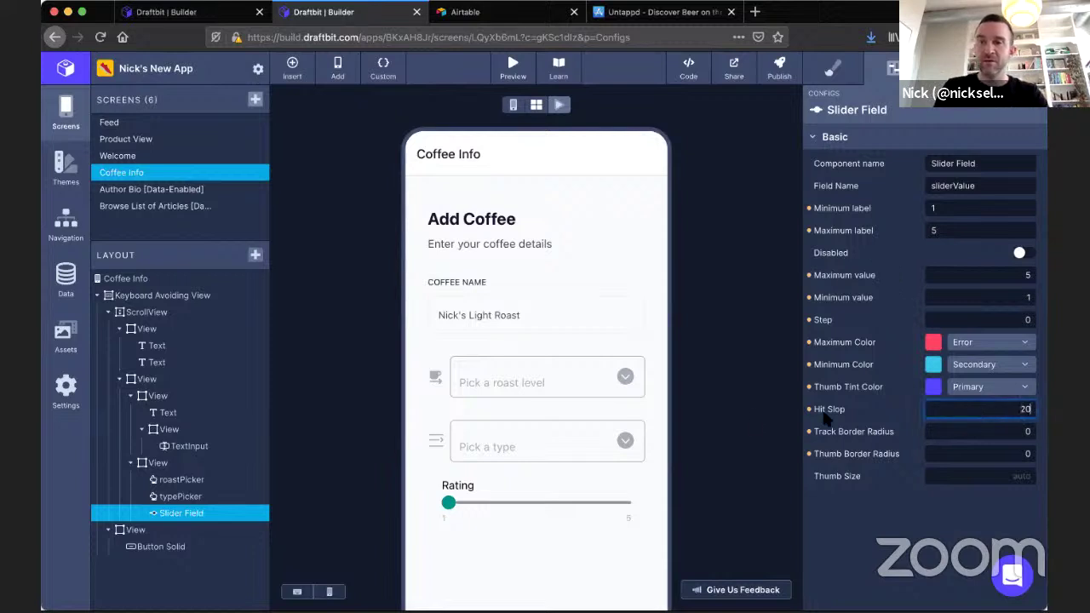
{"action": "left_click_drag", "start_coordinate": [453, 503], "coordinate": [513, 504]}
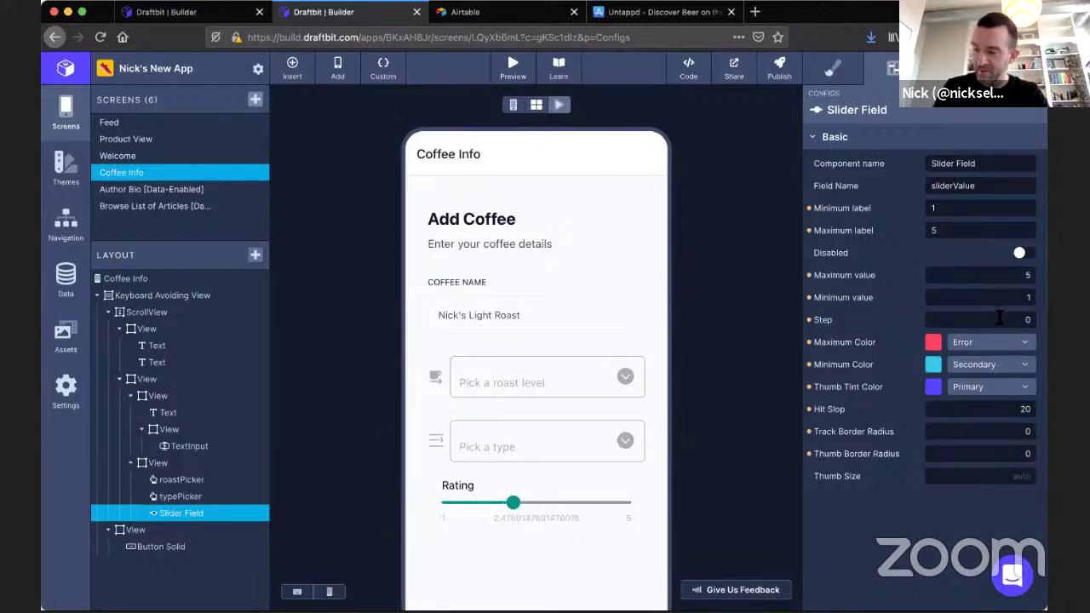
Clear the maximum, minimum and thumb colours, restore Step to 1, and test snapping to whole values.
{"action": "left_click", "coordinate": [849, 366]}
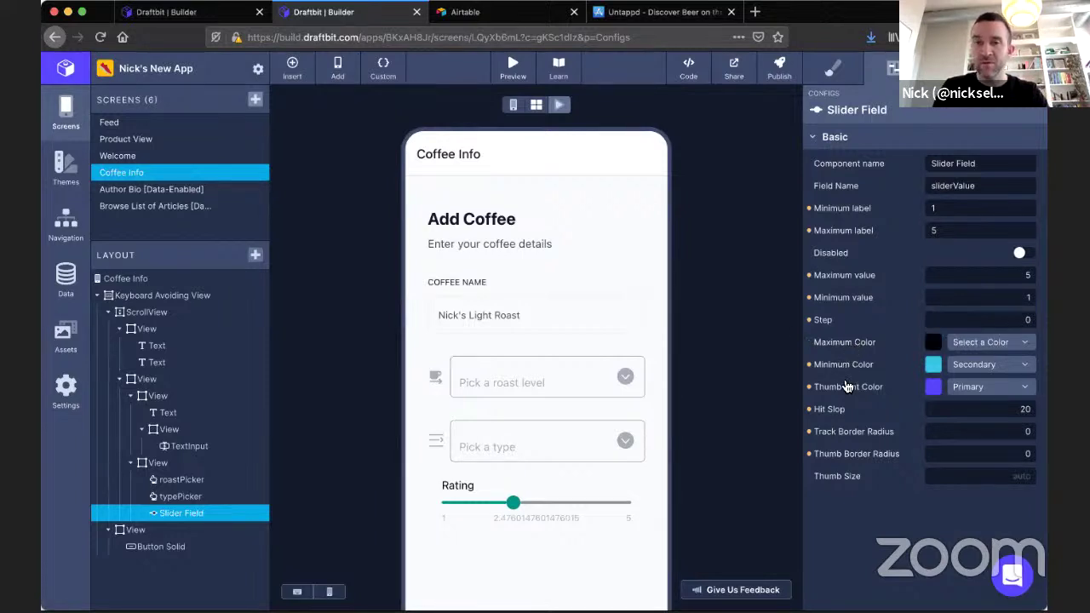
{"action": "left_click", "coordinate": [846, 387]}
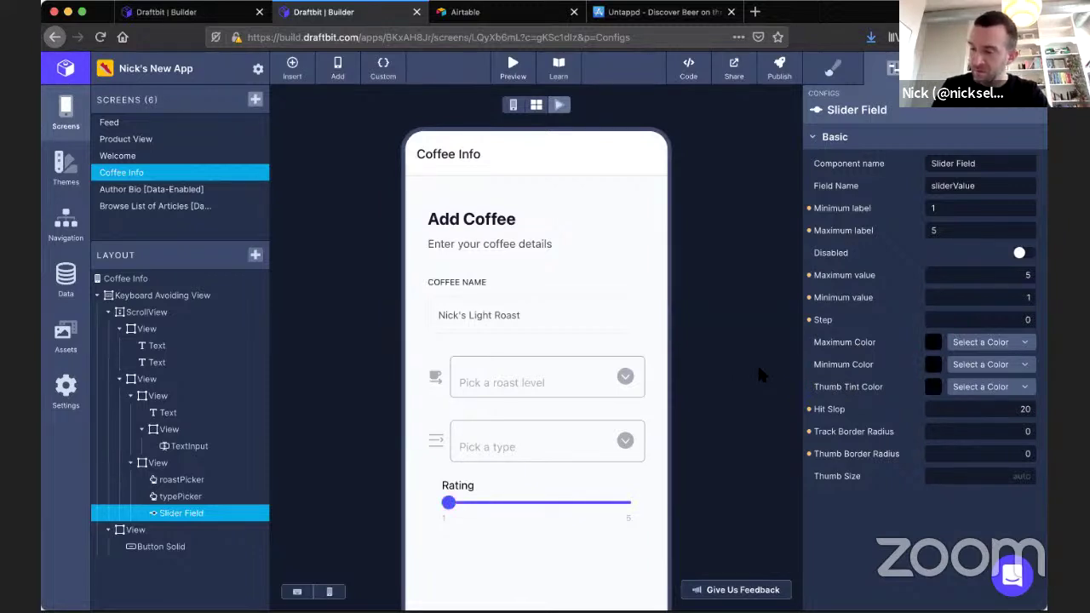
{"action": "left_click", "coordinate": [968, 319]}
{"action": "type", "text": "1"}
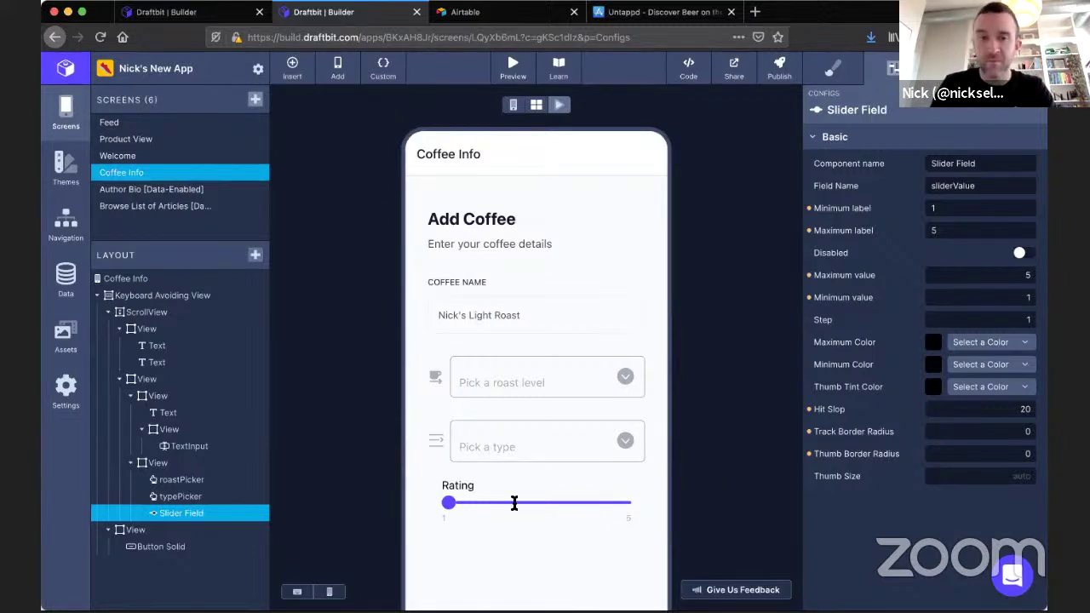
{"action": "left_click_drag", "start_coordinate": [479, 504], "coordinate": [581, 511]}
{"action": "left_click_drag", "start_coordinate": [513, 509], "coordinate": [492, 508]}
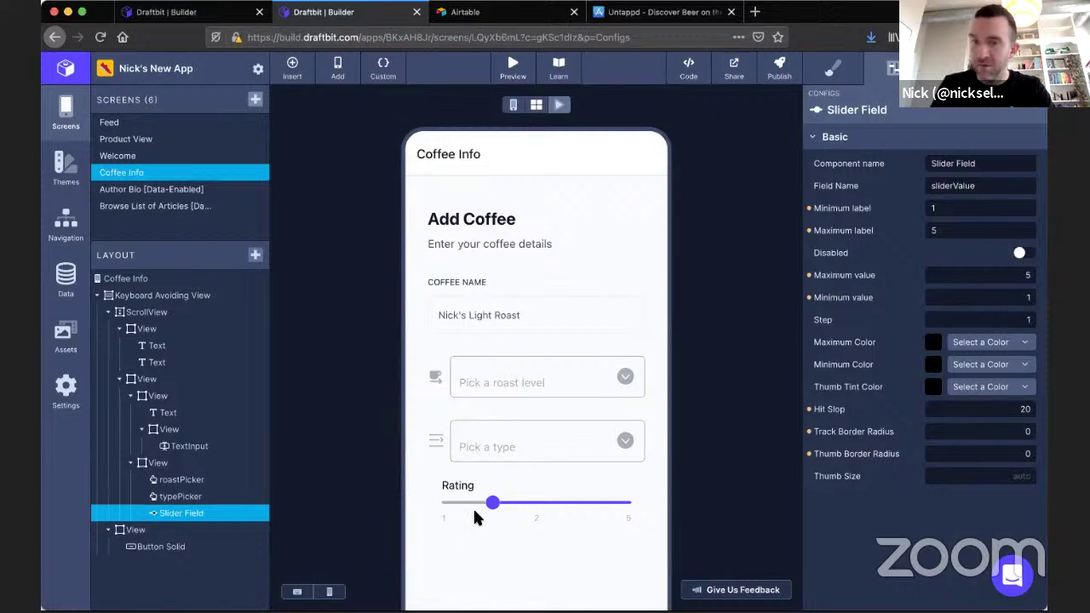
Set the slider's Field Name to coffeeRating and its Component name to ratingSlider, then try it.
{"action": "double_click", "coordinate": [988, 185]}
{"action": "type", "text": "coffeeRating"}
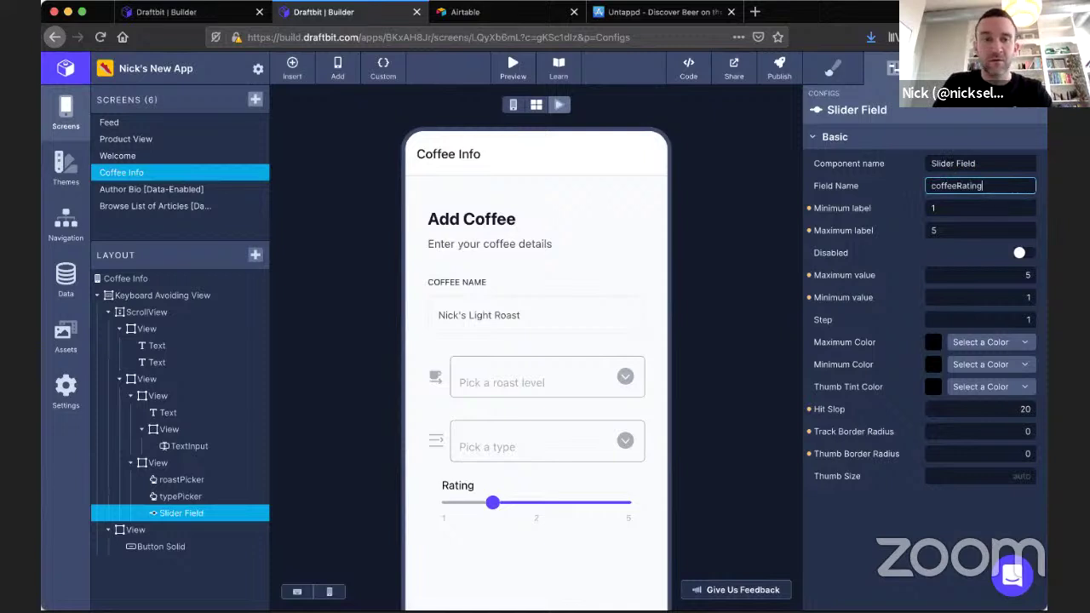
{"action": "triple_click", "coordinate": [978, 165]}
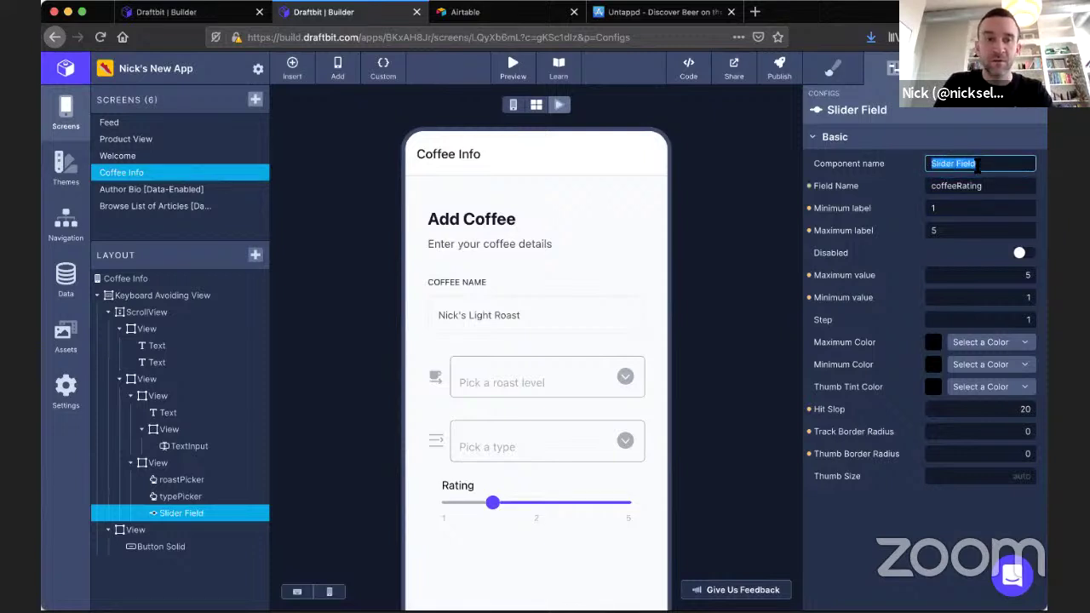
{"action": "type", "text": "rating"}
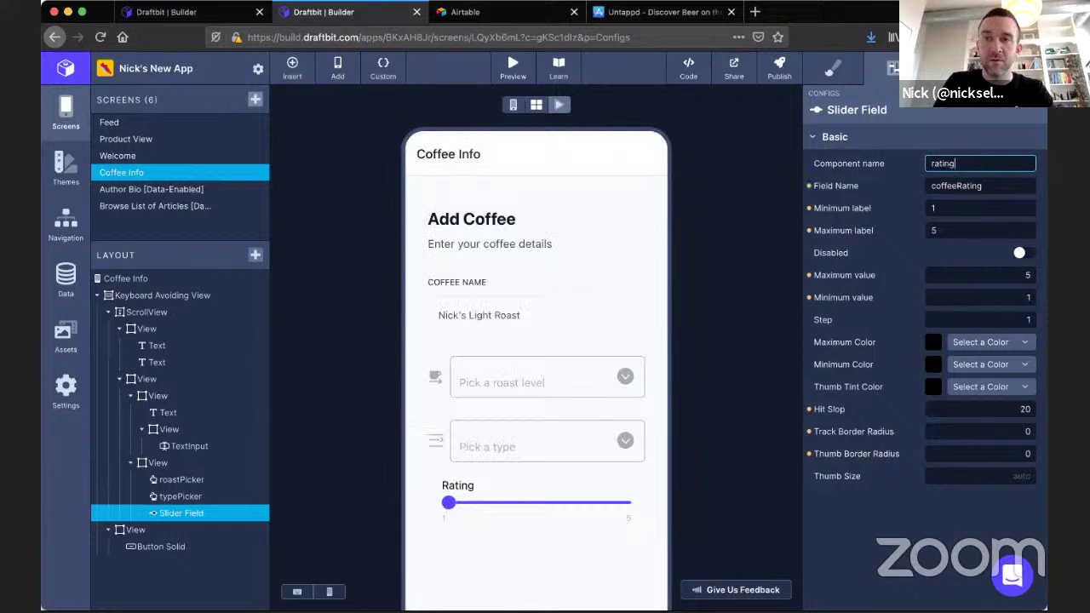
{"action": "type", "text": "Slider"}
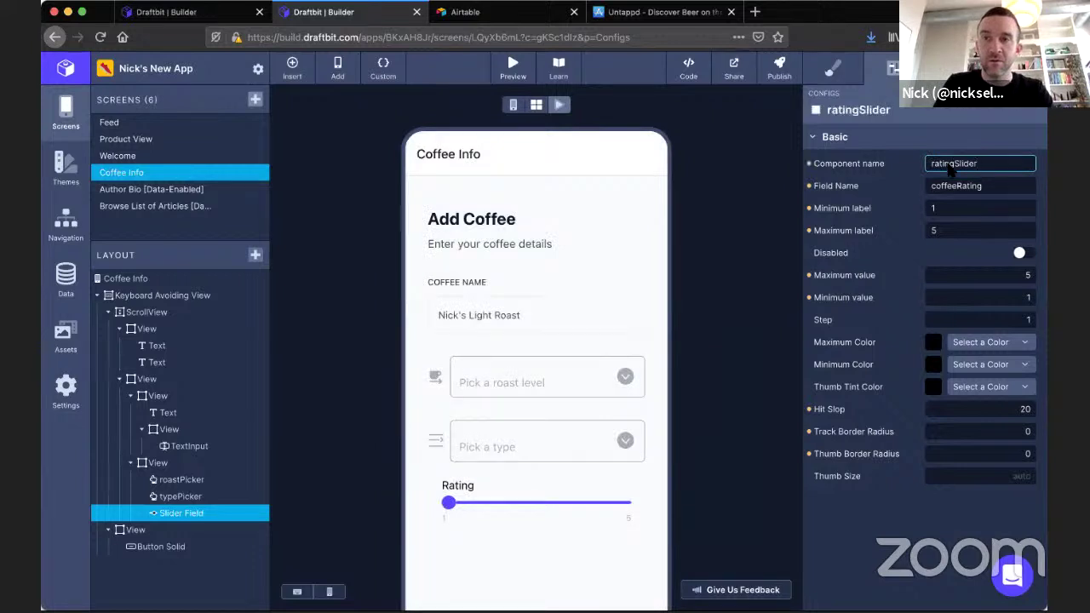
{"action": "left_click", "coordinate": [752, 173]}
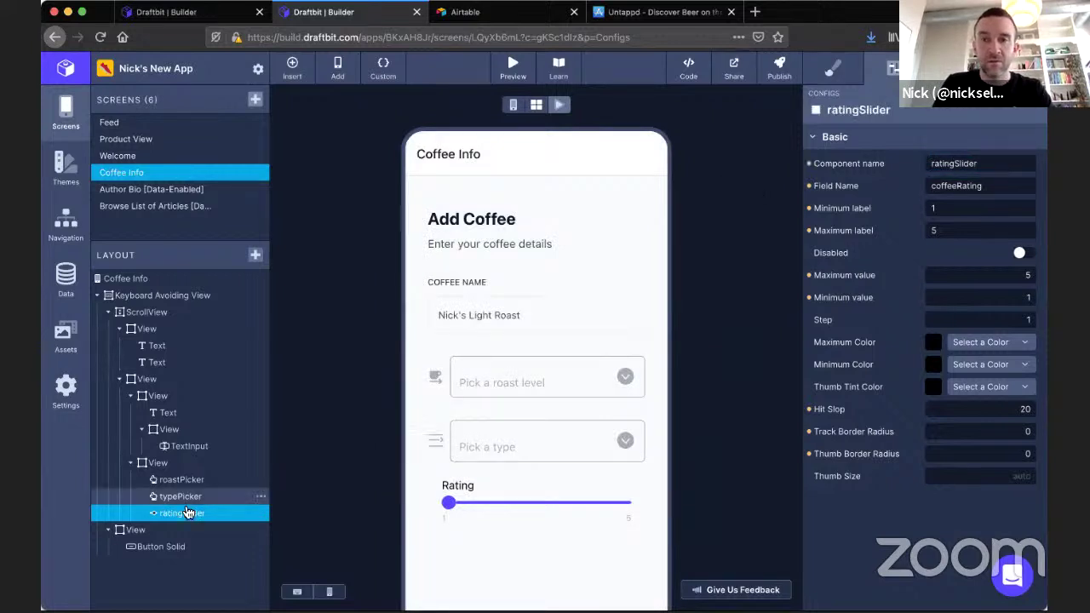
{"action": "left_click_drag", "start_coordinate": [449, 502], "coordinate": [413, 522]}
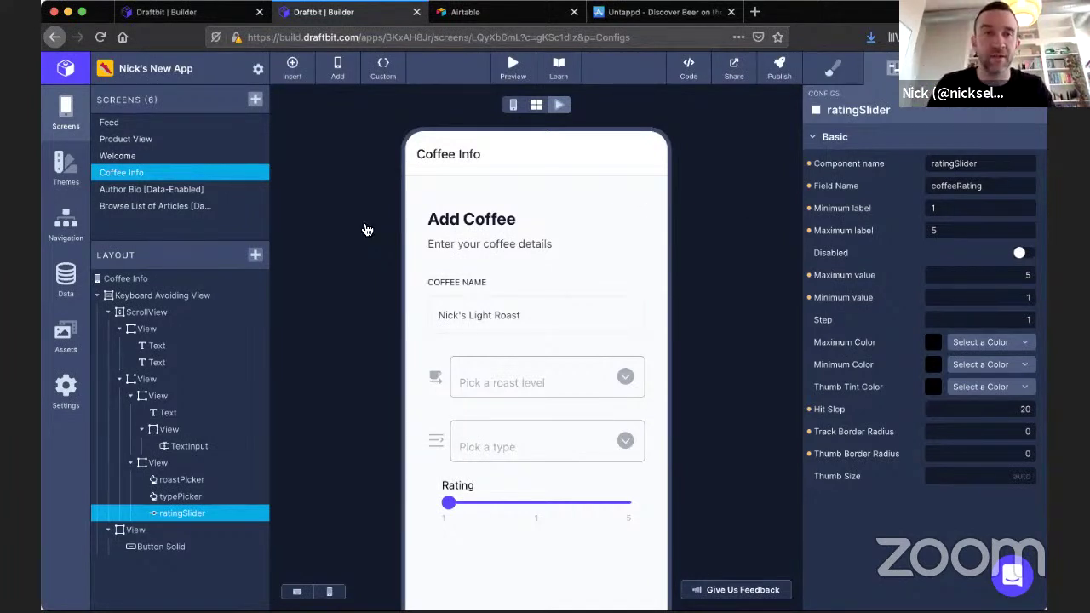
Try the Coffee Name input, roast picker and rating slider (2, 3, then 1) in the preview.
{"action": "left_click", "coordinate": [531, 315]}
{"action": "left_click", "coordinate": [535, 383]}
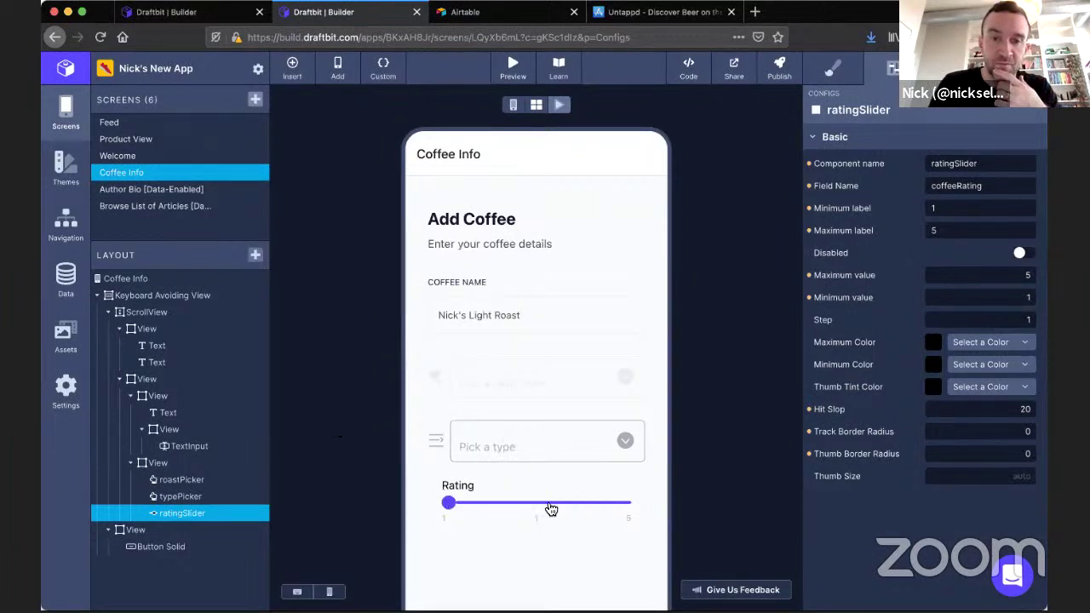
{"action": "left_click", "coordinate": [498, 508]}
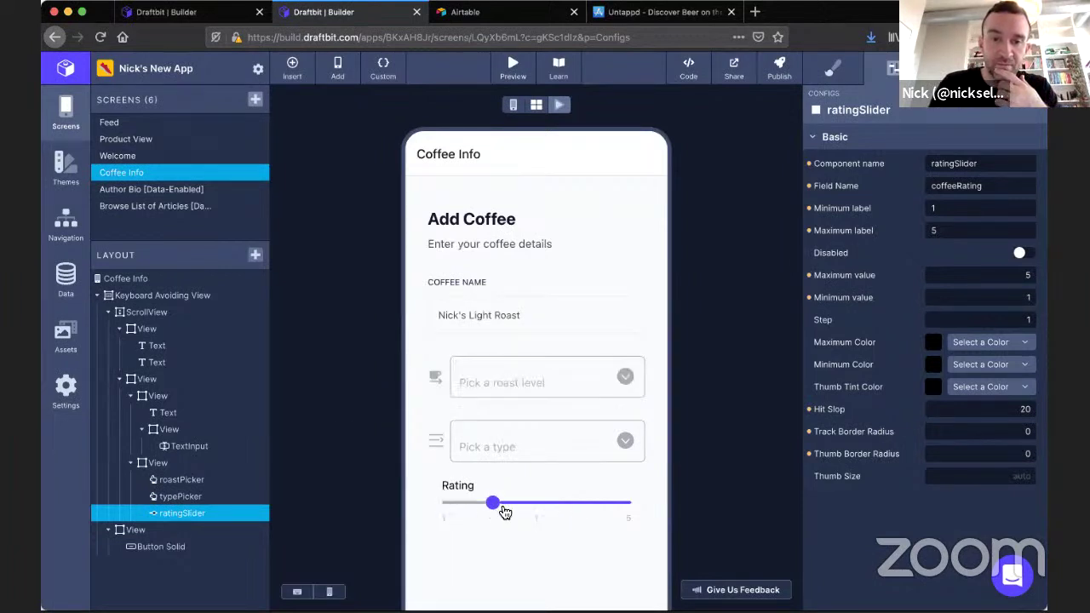
{"action": "left_click", "coordinate": [556, 508]}
{"action": "left_click", "coordinate": [457, 502]}
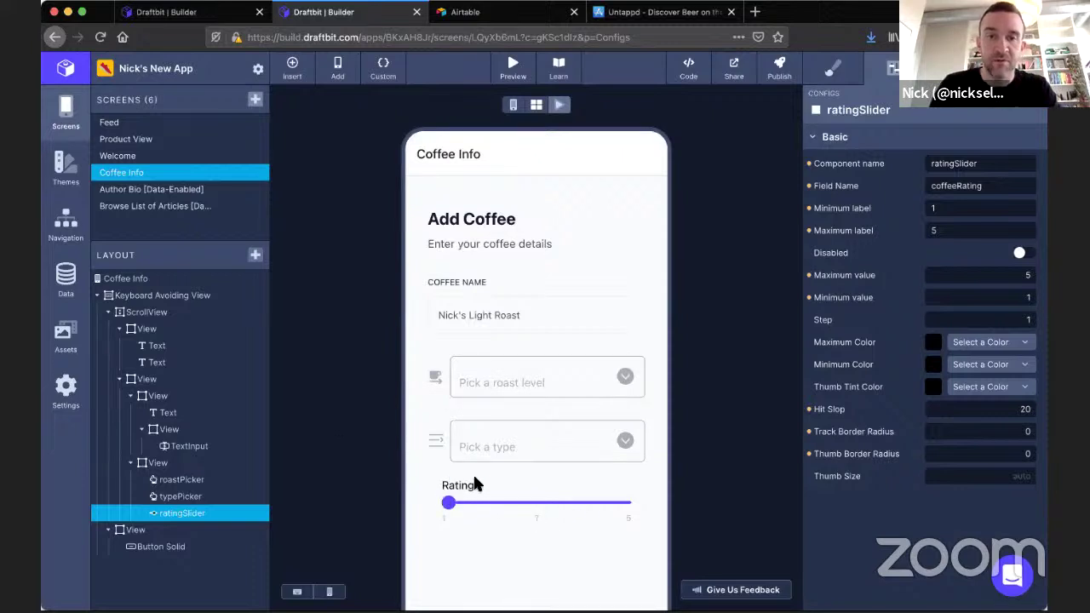
{"action": "scroll", "coordinate": [390, 477], "scroll_direction": "down", "scroll_amount": 1}
{"action": "scroll", "coordinate": [390, 477], "scroll_direction": "down", "scroll_amount": 2}
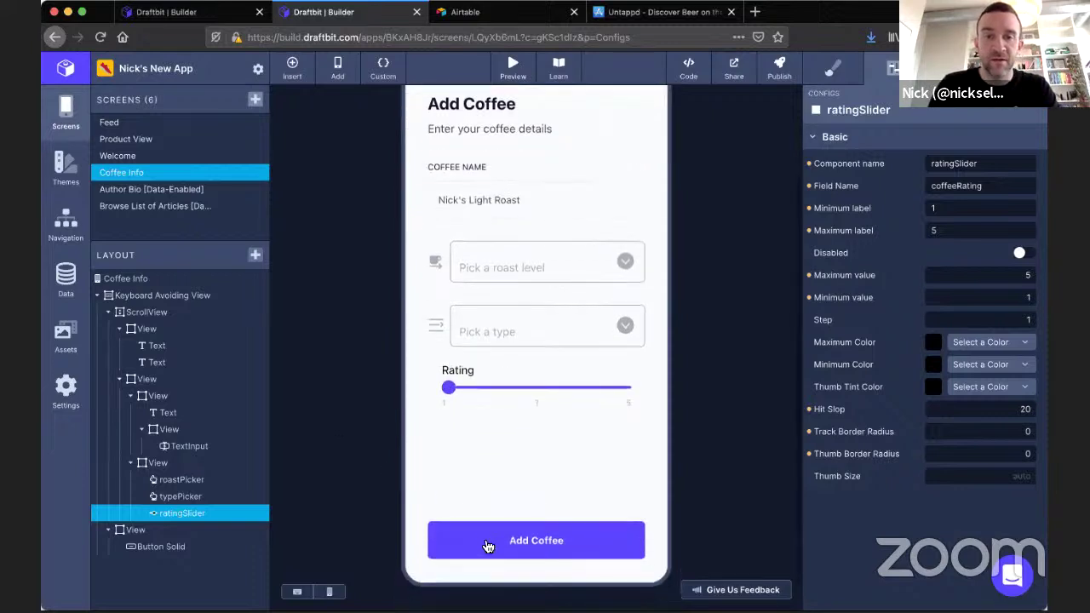
{"action": "scroll", "coordinate": [432, 391], "scroll_direction": "up", "scroll_amount": 3}
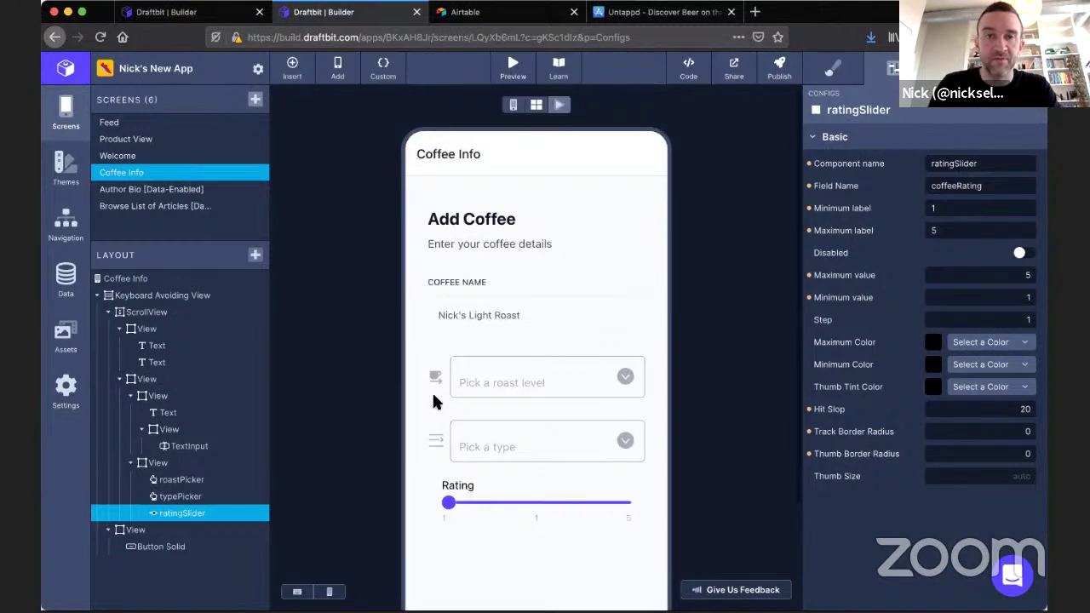
Change the rating slider's Field Name to Rating and the roast picker's to Roast.
{"action": "left_click", "coordinate": [179, 497]}
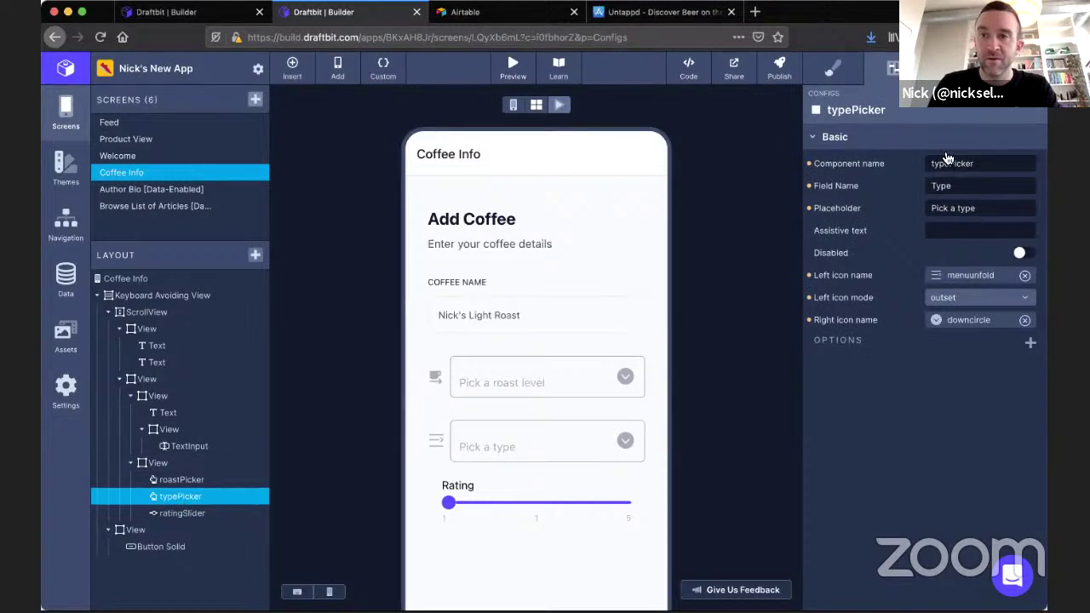
{"action": "left_click", "coordinate": [203, 513]}
{"action": "double_click", "coordinate": [956, 186]}
{"action": "type", "text": "Rating"}
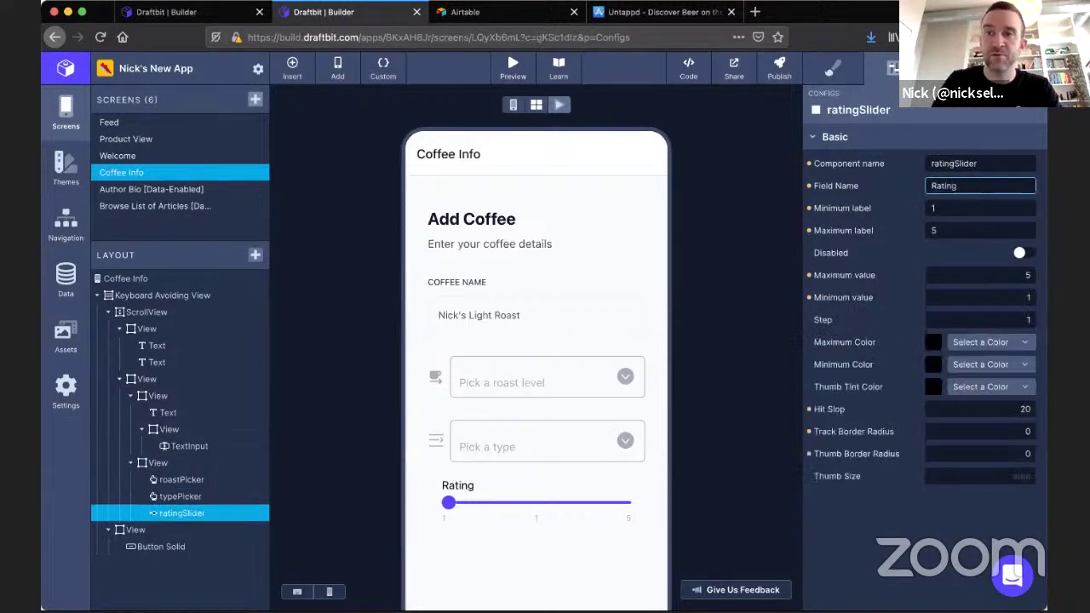
{"action": "left_click", "coordinate": [189, 482]}
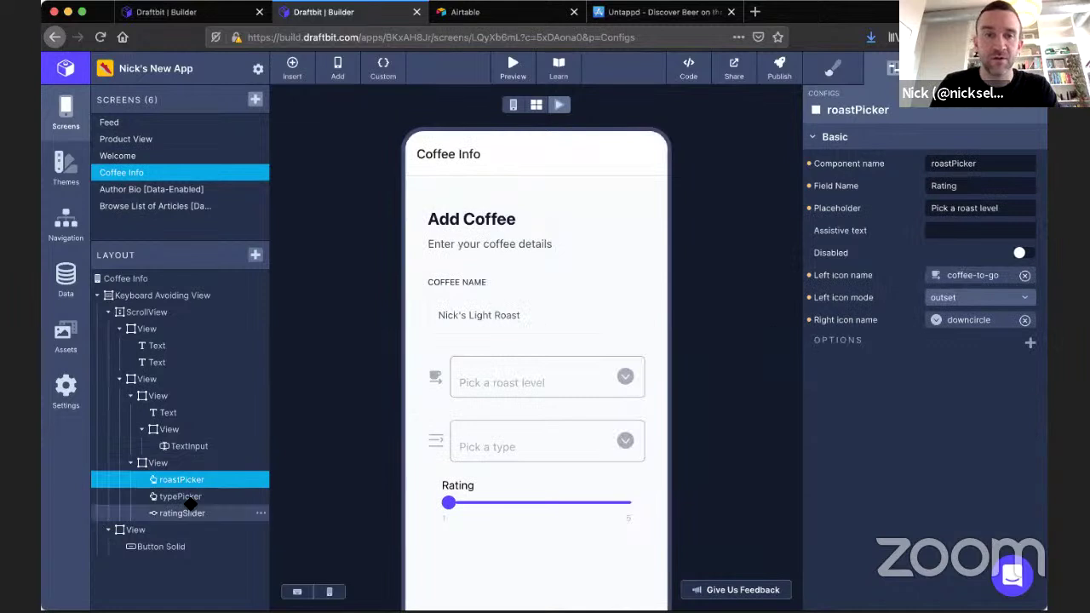
{"action": "left_click", "coordinate": [181, 498]}
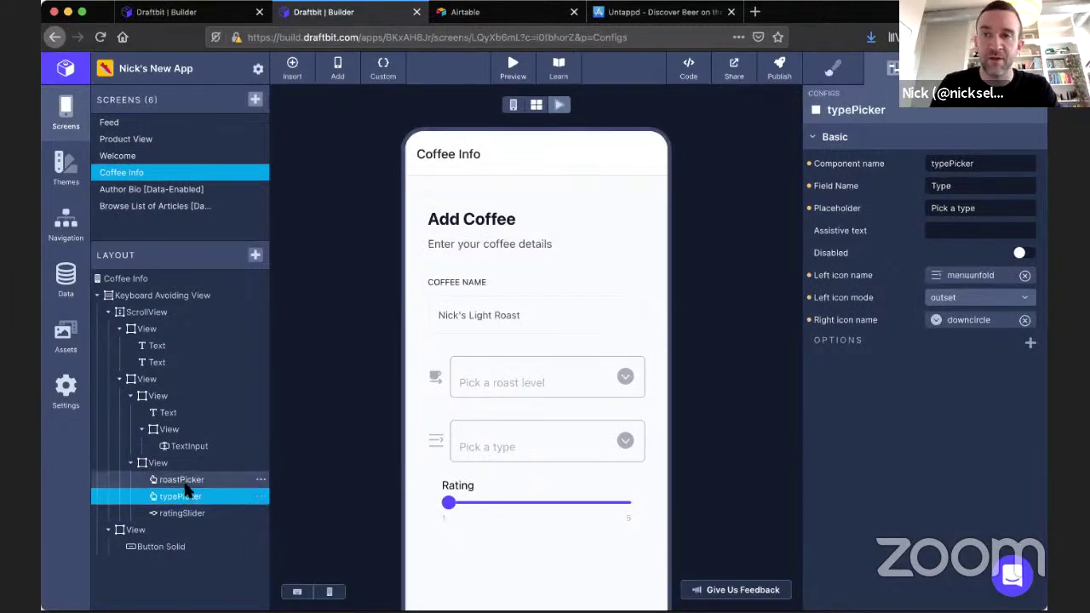
{"action": "left_click", "coordinate": [181, 480]}
{"action": "left_click", "coordinate": [945, 185]}
{"action": "key", "text": "ctrl+a"}
{"action": "type", "text": "R"}
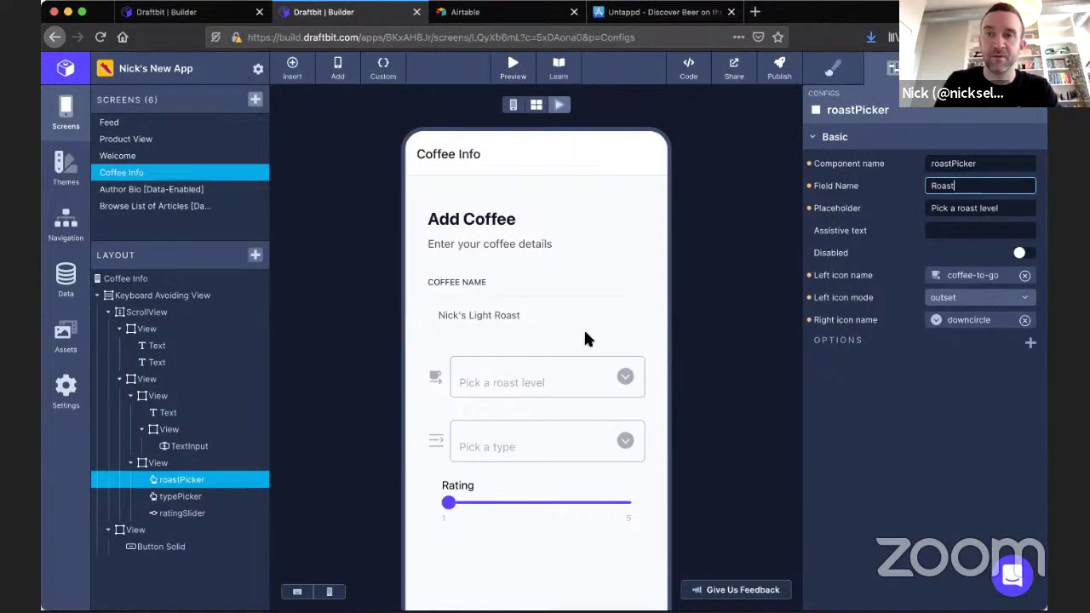
Change the type picker's Field Name to Type.
{"action": "left_click", "coordinate": [170, 498]}
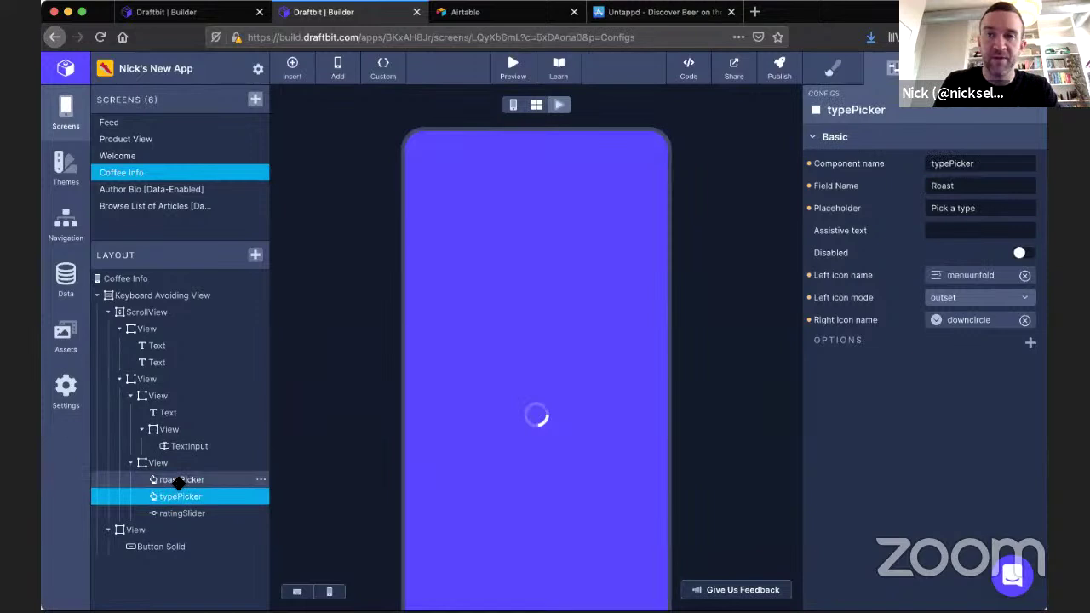
{"action": "left_click", "coordinate": [179, 480]}
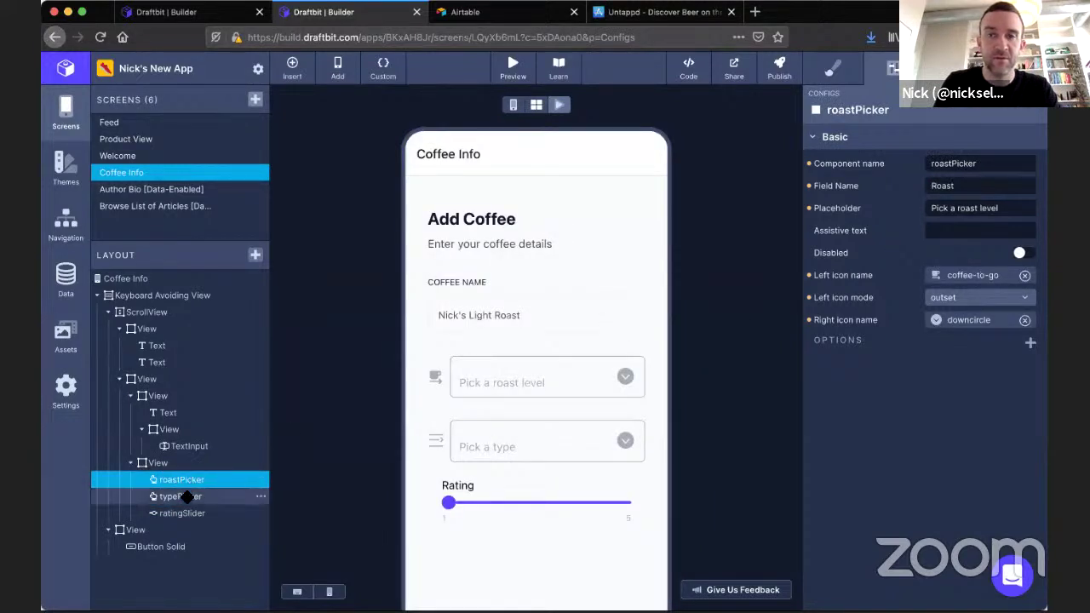
{"action": "left_click", "coordinate": [179, 496]}
{"action": "left_click", "coordinate": [946, 193]}
{"action": "double_click", "coordinate": [946, 189]}
{"action": "type", "text": "Type"}
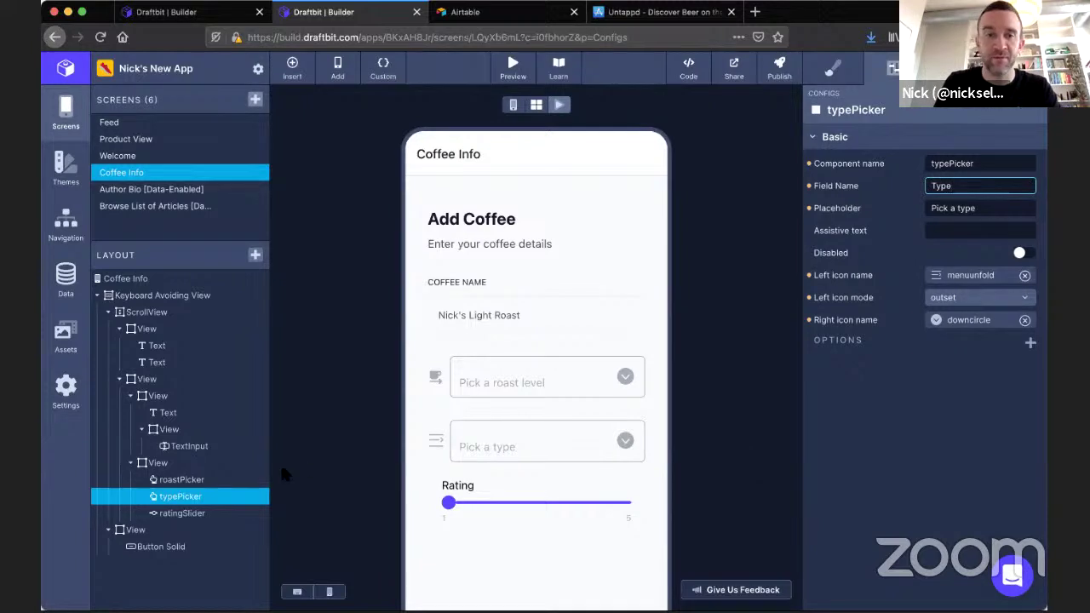
{"action": "left_click", "coordinate": [188, 513]}
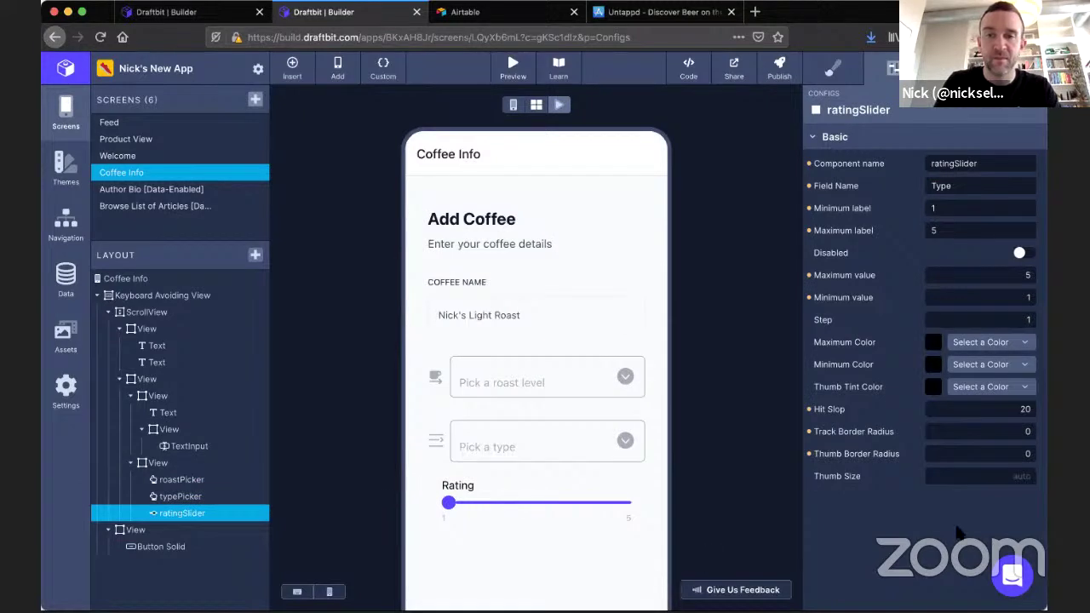
Test the slider at about 4, re-fix its Field Name as Rating, and review the other fields' names.
{"action": "left_click", "coordinate": [512, 103]}
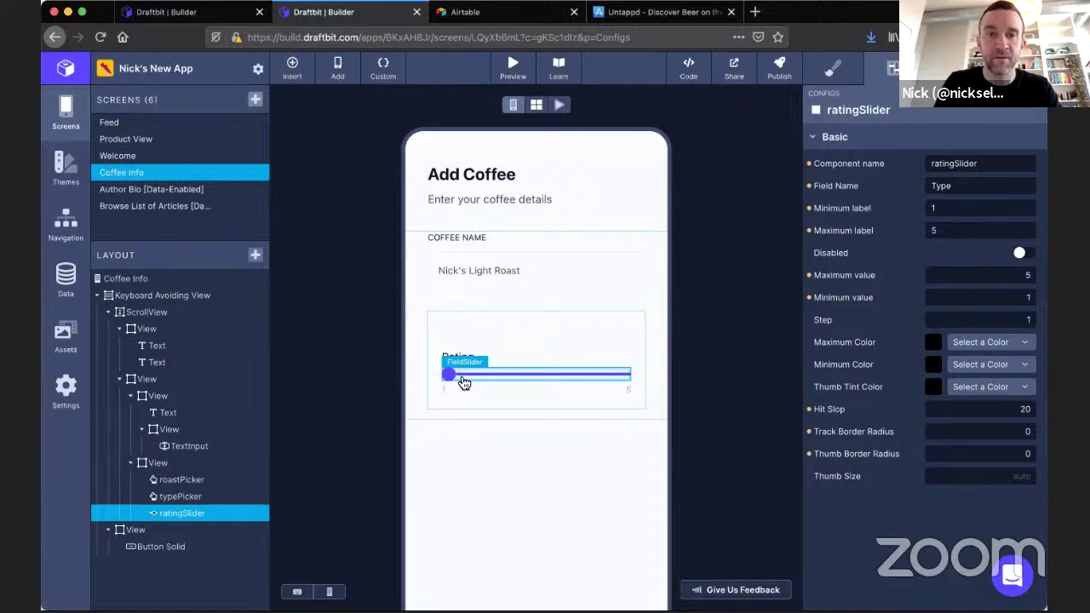
{"action": "mouse_move", "coordinate": [455, 380]}
{"action": "left_mouse_down"}
{"action": "mouse_move", "coordinate": [585, 381]}
{"action": "mouse_move", "coordinate": [446, 382]}
{"action": "left_mouse_up"}
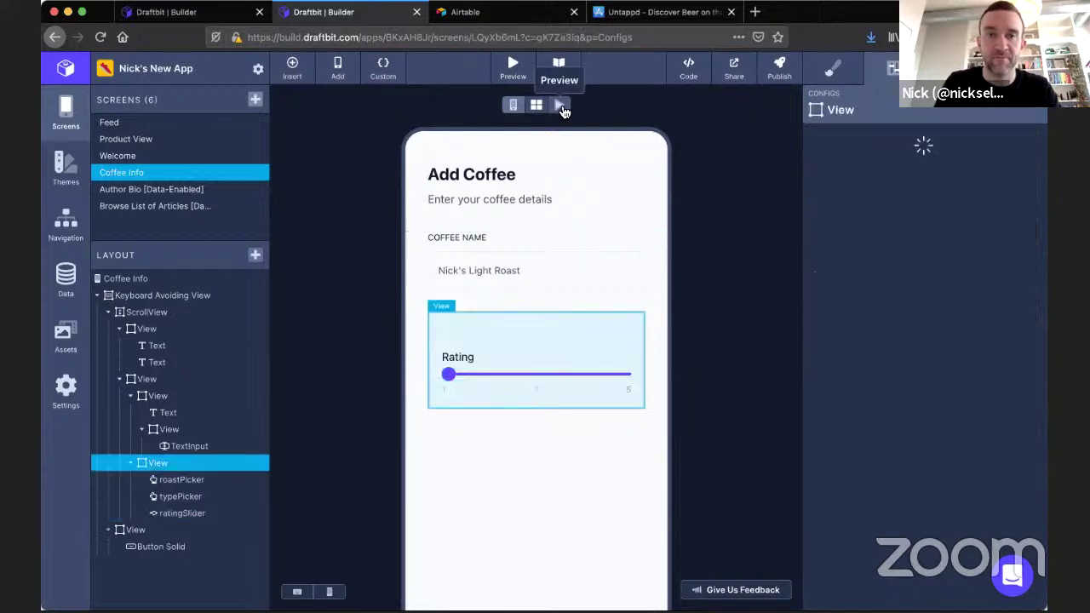
{"action": "left_click", "coordinate": [559, 104]}
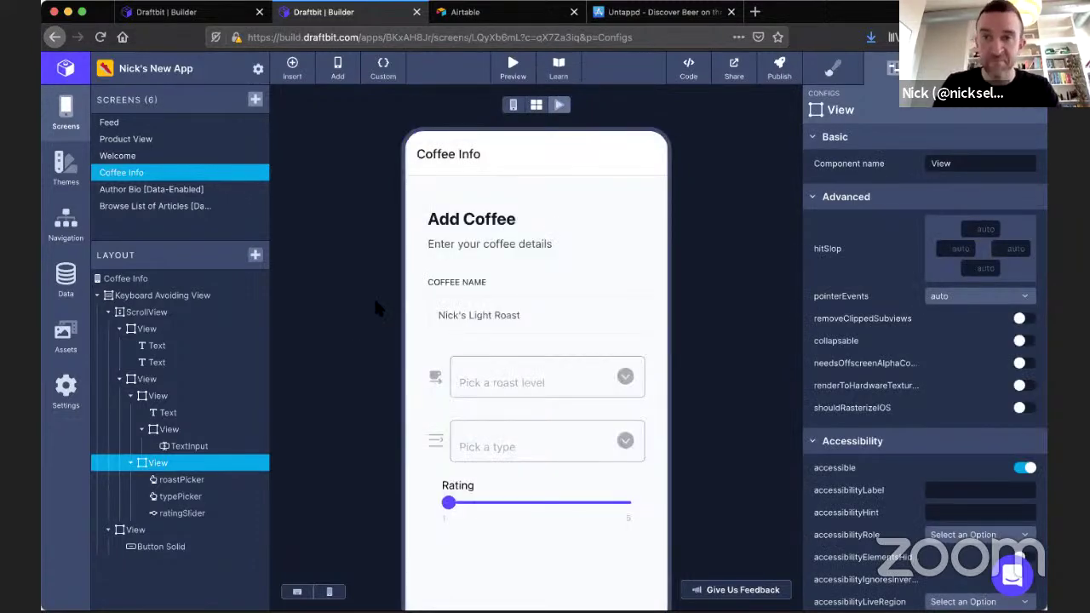
{"action": "left_click", "coordinate": [175, 479]}
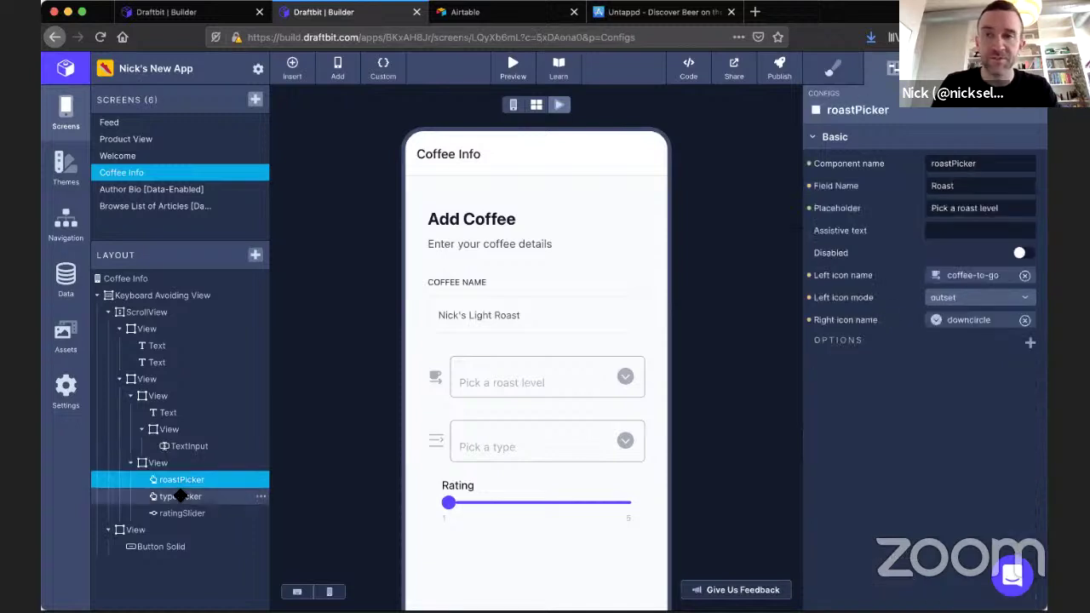
{"action": "left_click", "coordinate": [179, 496]}
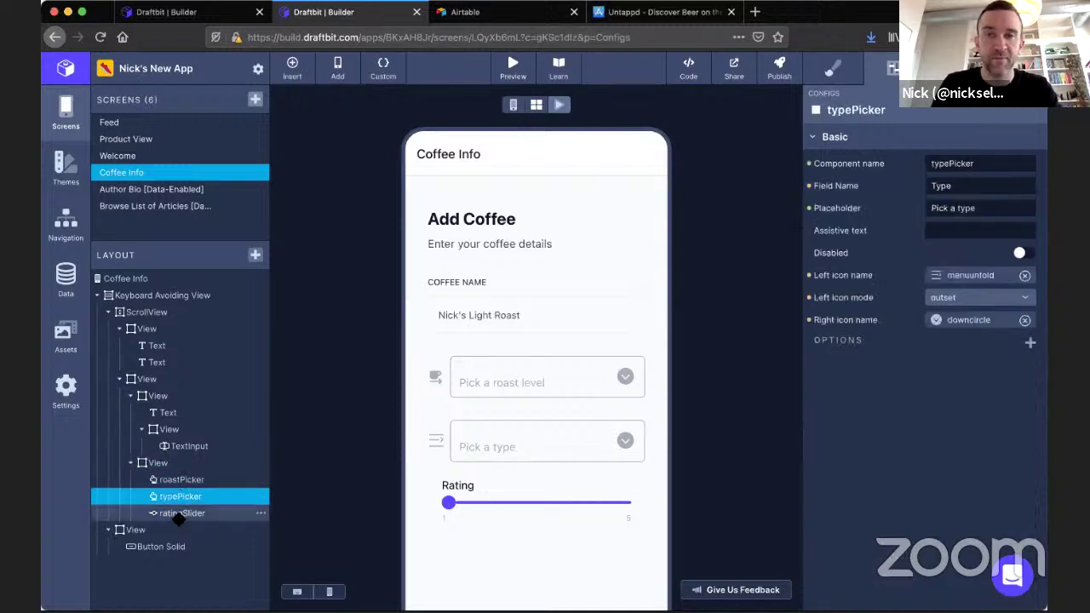
{"action": "left_click", "coordinate": [179, 514]}
{"action": "double_click", "coordinate": [945, 185]}
{"action": "type", "text": "Rating"}
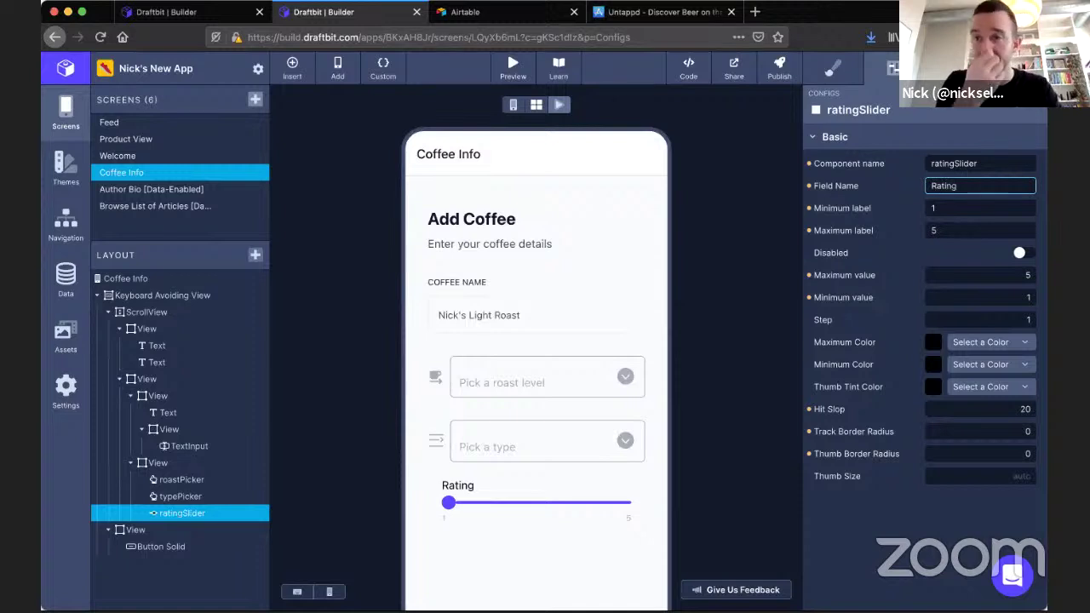
{"action": "left_click", "coordinate": [755, 310]}
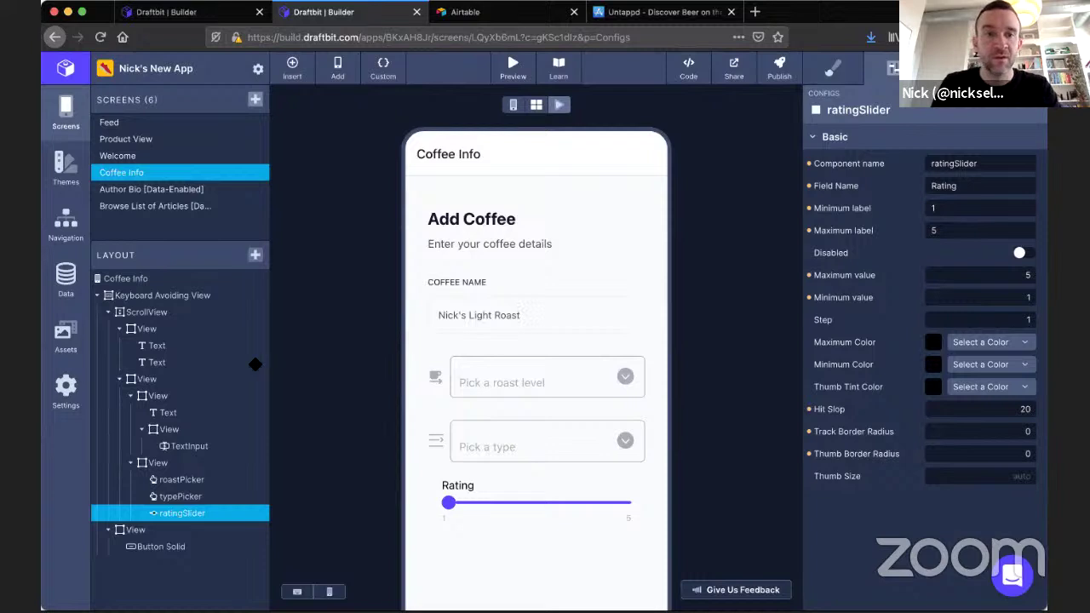
{"action": "left_click", "coordinate": [183, 446]}
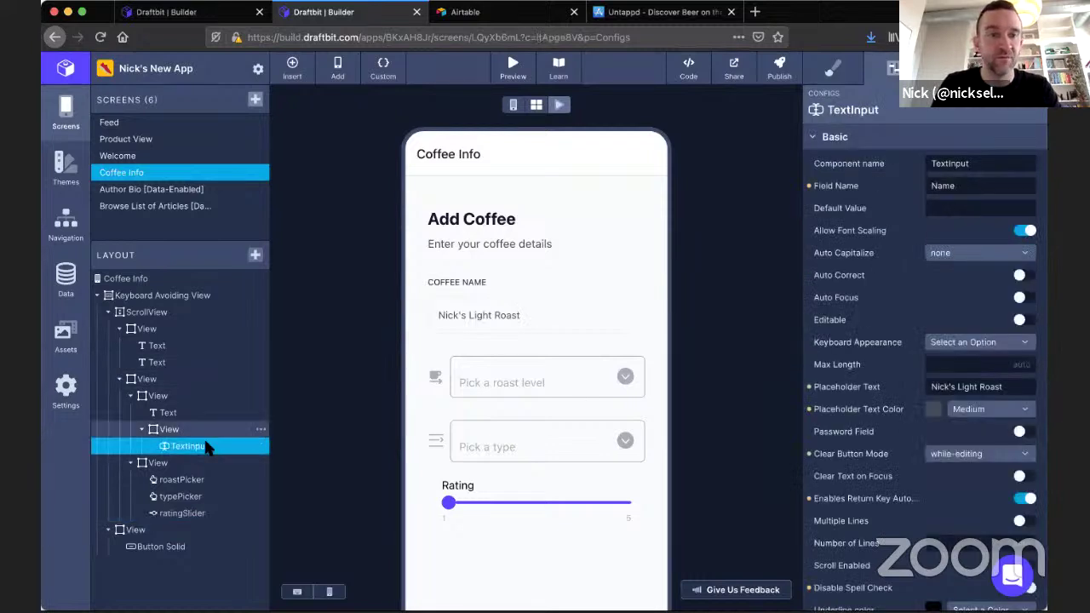
{"action": "left_click", "coordinate": [992, 186]}
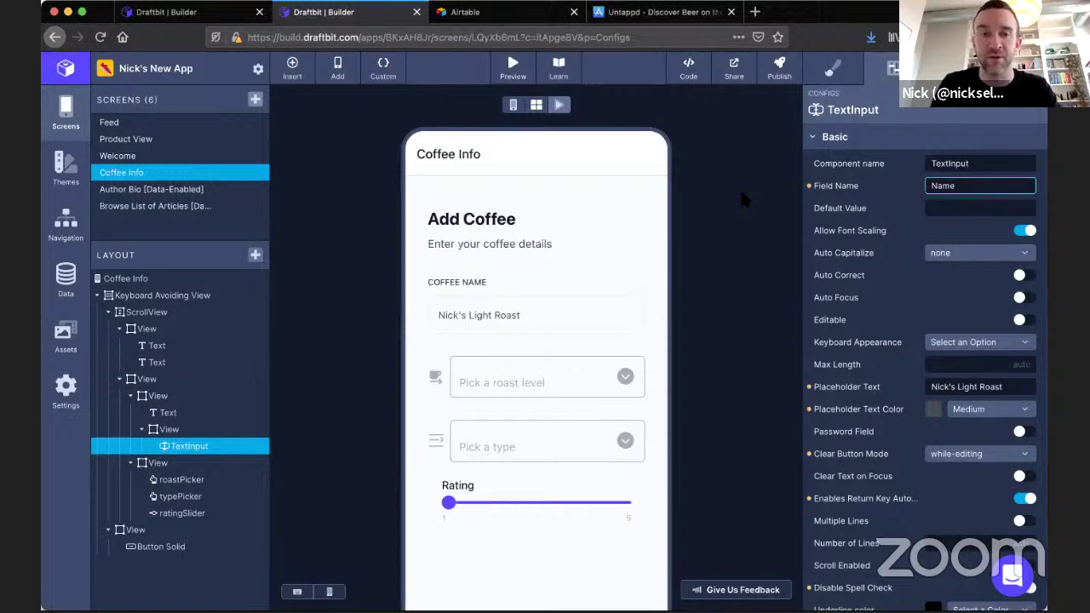
Switch to Airtable and open the Nick's New App base to show its Coffees table.
{"action": "left_click", "coordinate": [502, 13]}
{"action": "left_click", "coordinate": [452, 197]}
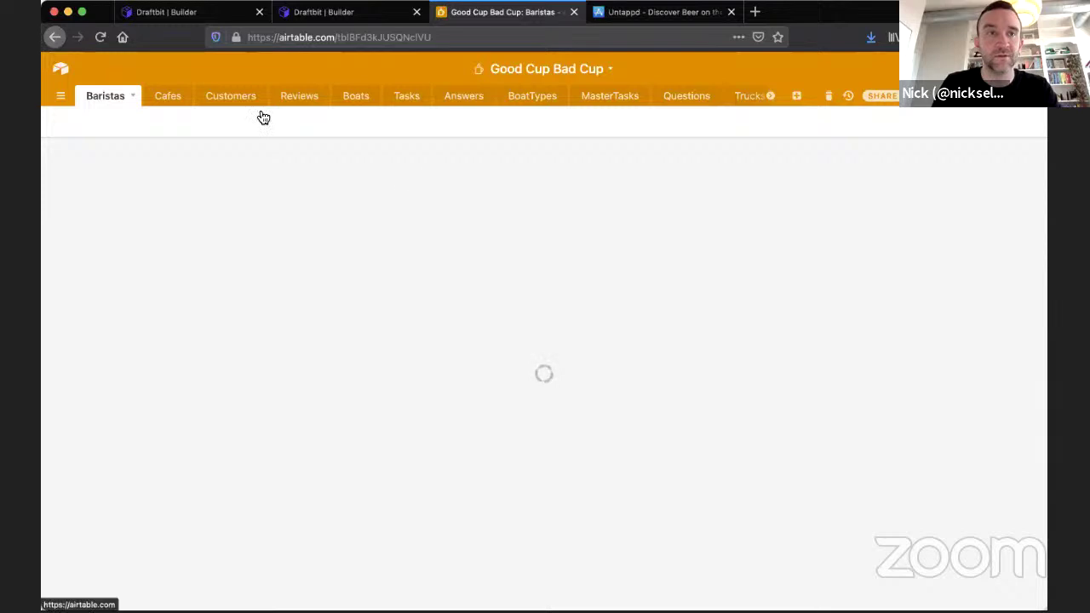
{"action": "left_click", "coordinate": [430, 209]}
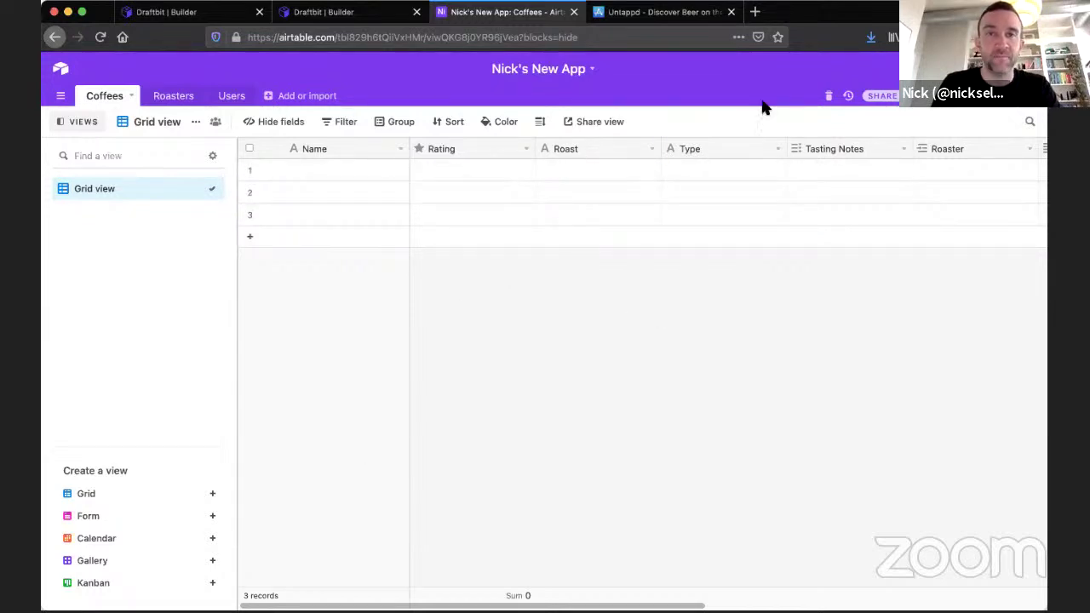
Load the Draftbit docs site in a new tab and dismiss the Flexbox Fridays chat popup.
{"action": "left_click", "coordinate": [754, 12]}
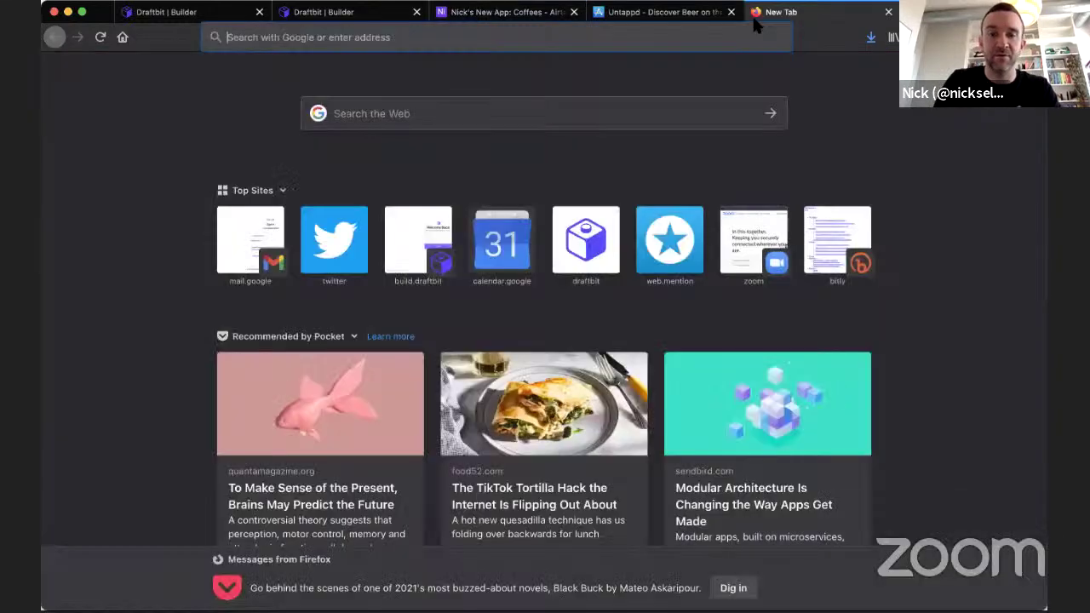
{"action": "type", "text": "docs.draftbit.com/"}
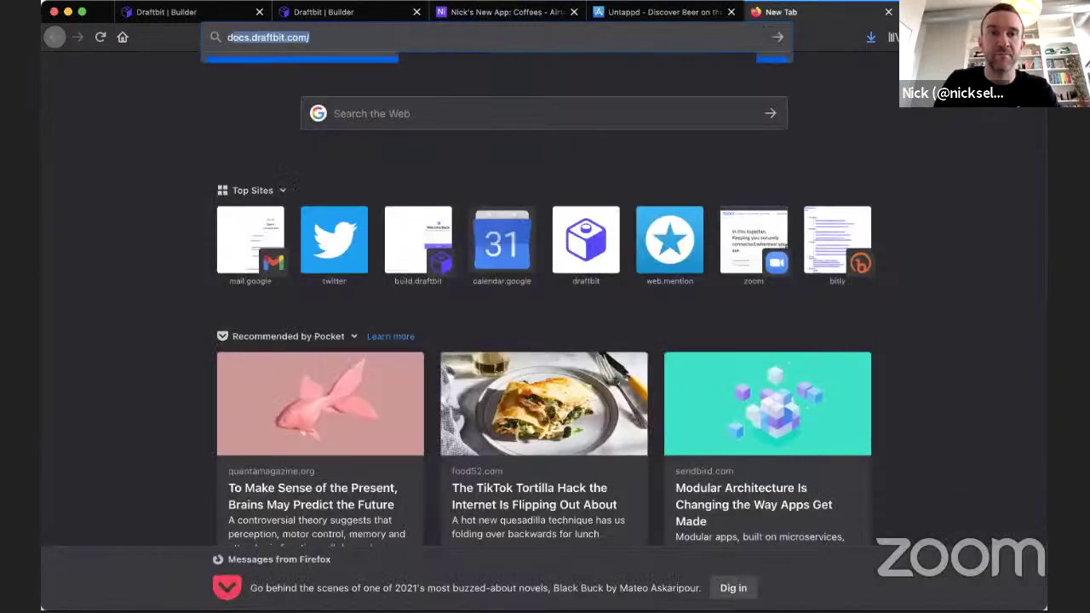
{"action": "key", "text": "Return"}
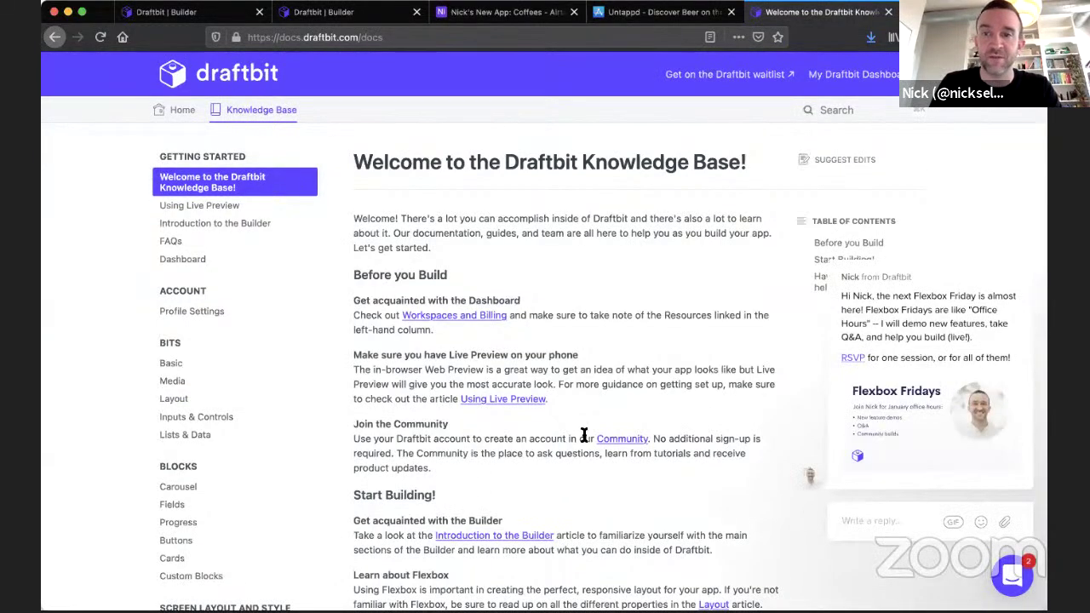
{"action": "left_click", "coordinate": [1025, 244]}
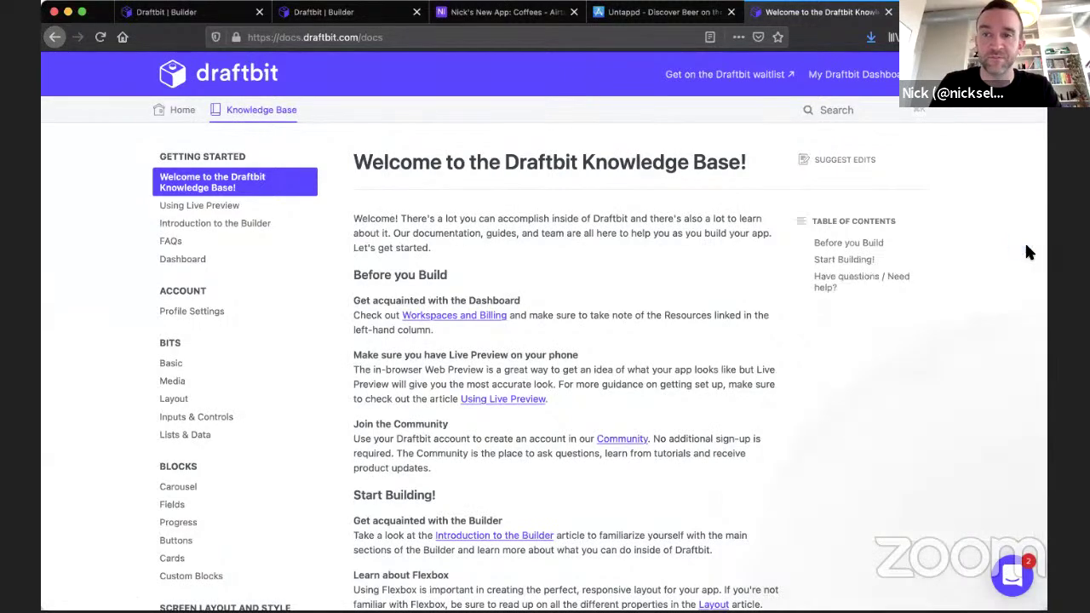
Go to the Direct Integrations docs page, then on to the REST API Integrations guide.
{"action": "scroll", "coordinate": [233, 428], "scroll_direction": "down", "scroll_amount": 10}
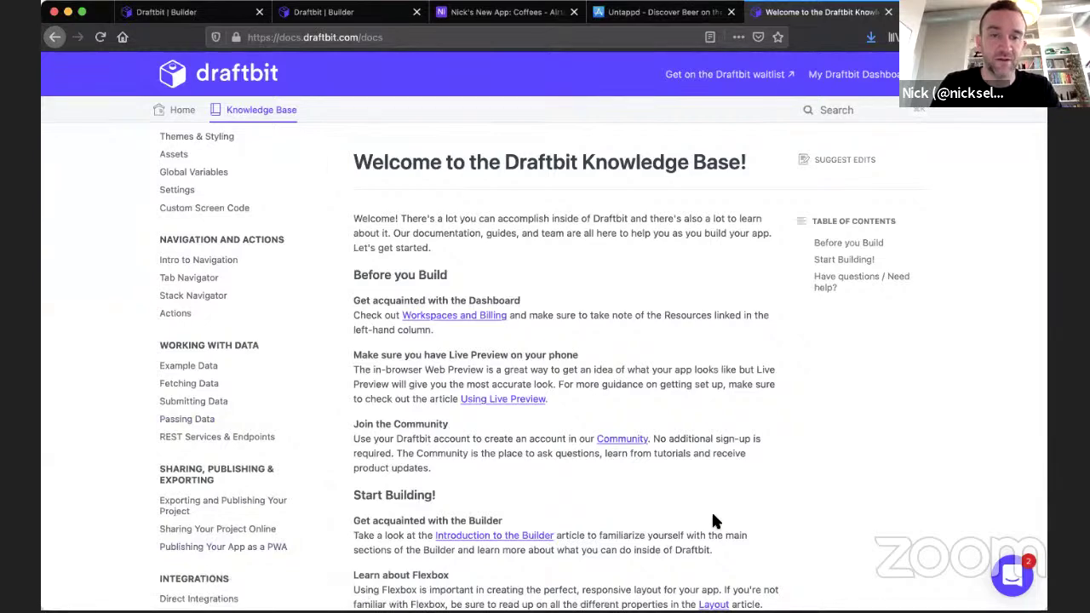
{"action": "scroll", "coordinate": [165, 530], "scroll_direction": "down", "scroll_amount": 3}
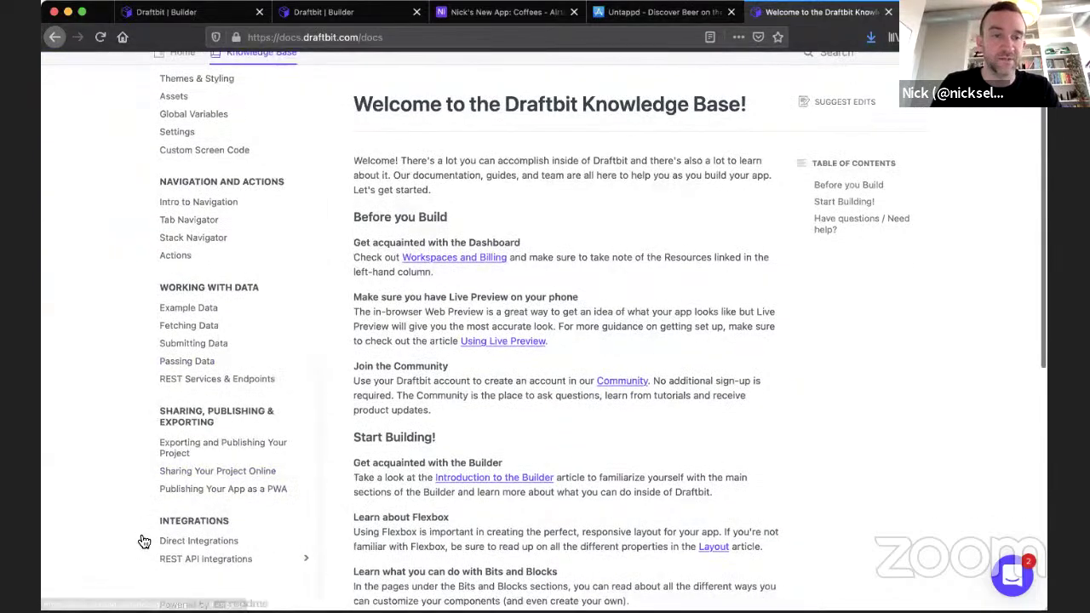
{"action": "left_click", "coordinate": [173, 528]}
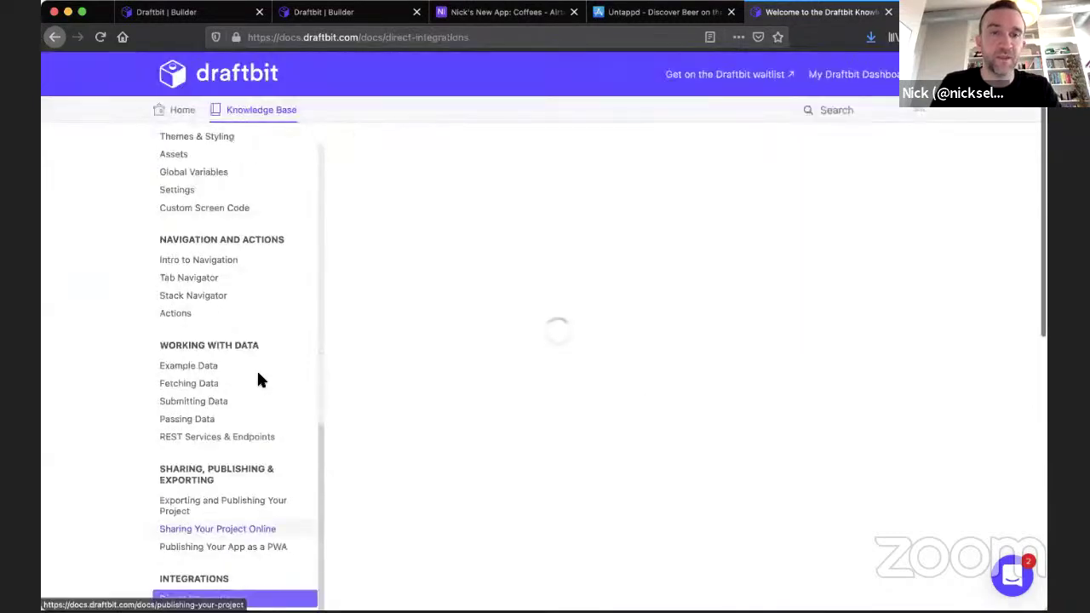
{"action": "scroll", "coordinate": [260, 380], "scroll_direction": "down", "scroll_amount": 2}
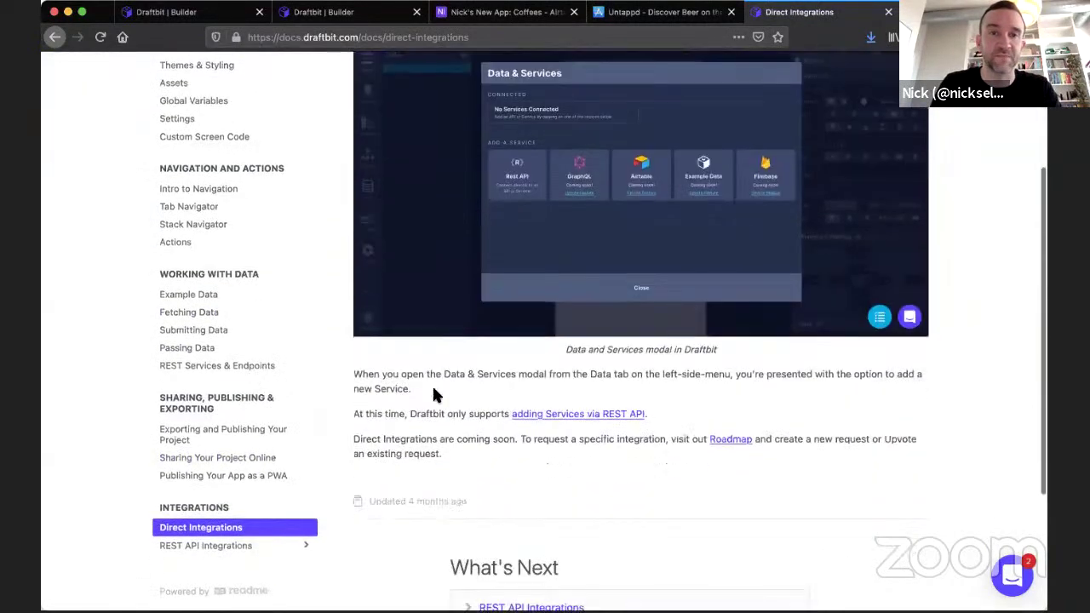
{"action": "scroll", "coordinate": [620, 195], "scroll_direction": "up", "scroll_amount": 3}
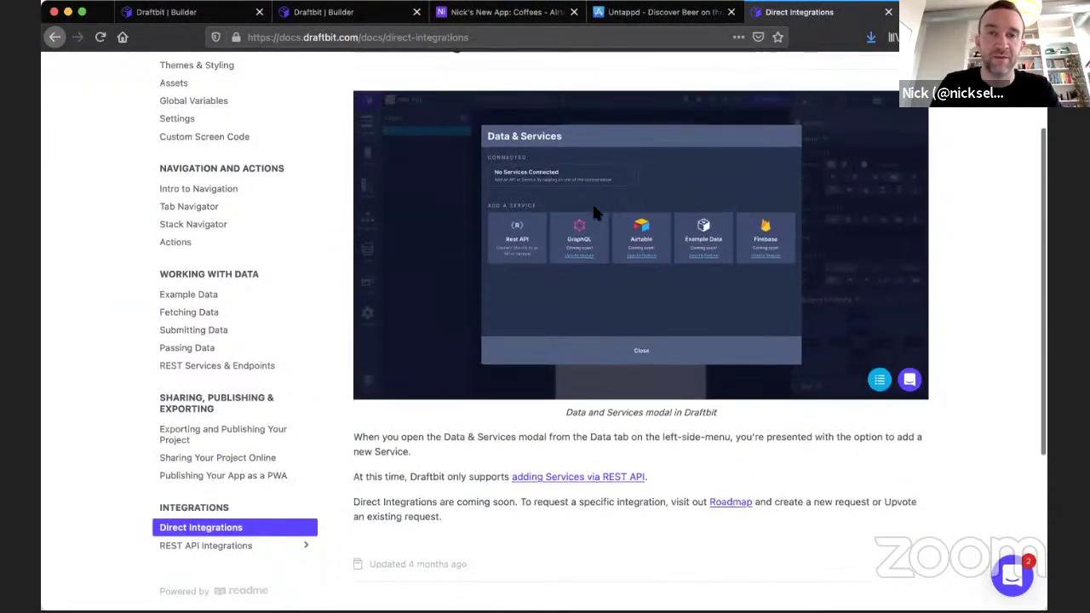
{"action": "scroll", "coordinate": [613, 306], "scroll_direction": "down", "scroll_amount": 1}
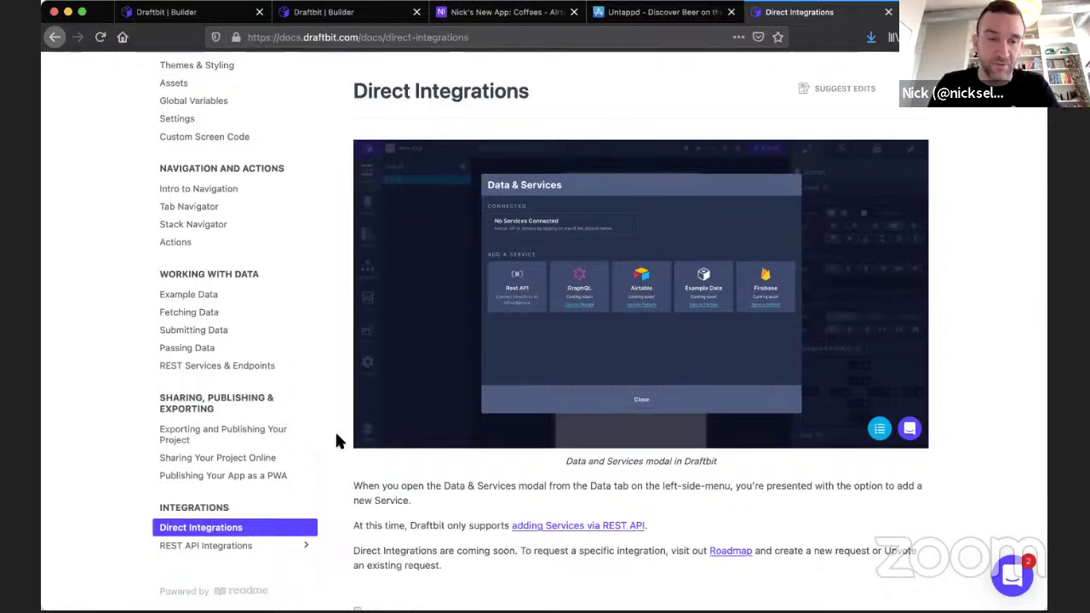
{"action": "left_click", "coordinate": [244, 546]}
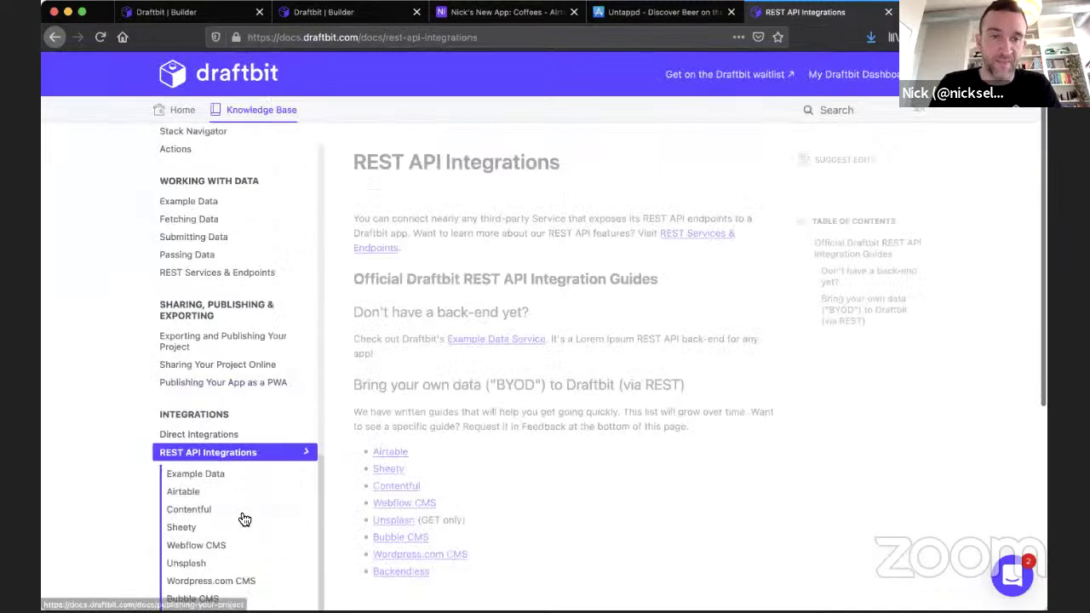
Open the Airtable guide and read its setup steps down to 'Using Airtable with Draftbit'.
{"action": "scroll", "coordinate": [450, 353], "scroll_direction": "down", "scroll_amount": 3}
{"action": "left_click", "coordinate": [394, 362]}
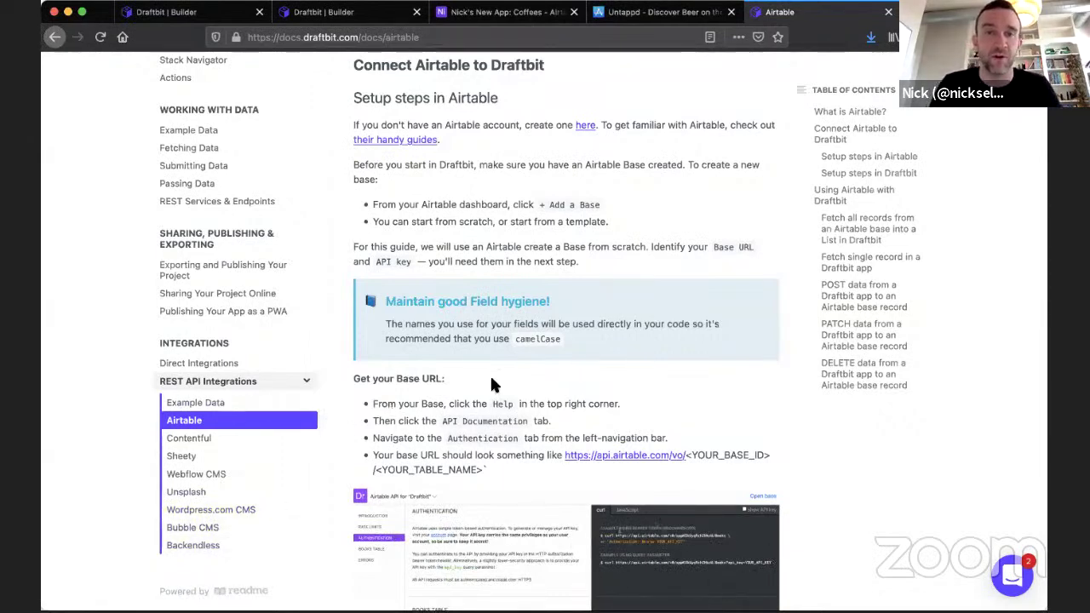
{"action": "scroll", "coordinate": [491, 385], "scroll_direction": "up", "scroll_amount": 5}
{"action": "scroll", "coordinate": [492, 385], "scroll_direction": "down", "scroll_amount": 8}
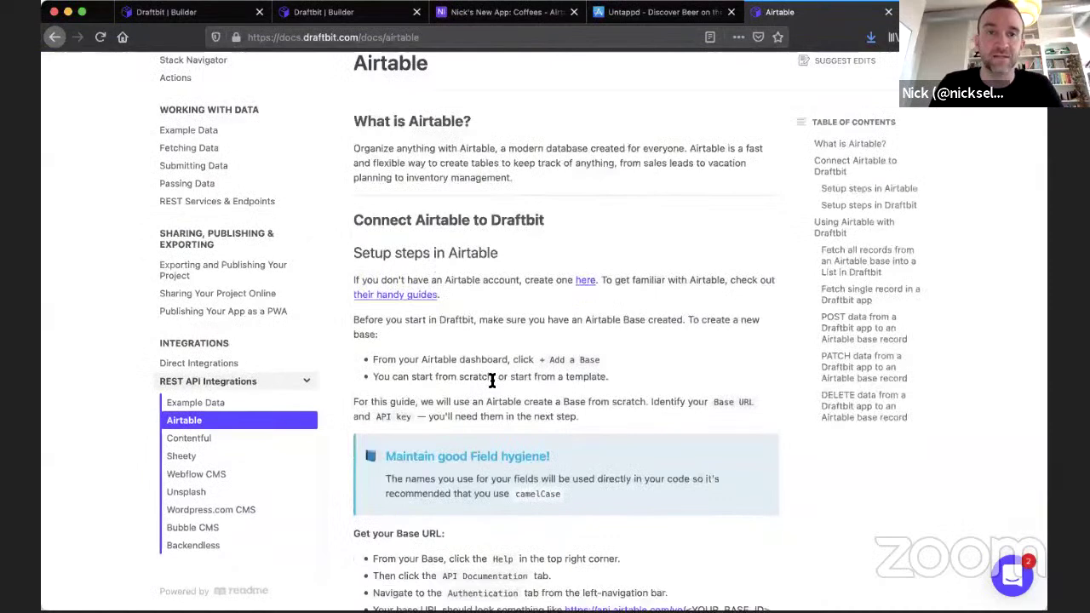
{"action": "scroll", "coordinate": [497, 387], "scroll_direction": "down", "scroll_amount": 15}
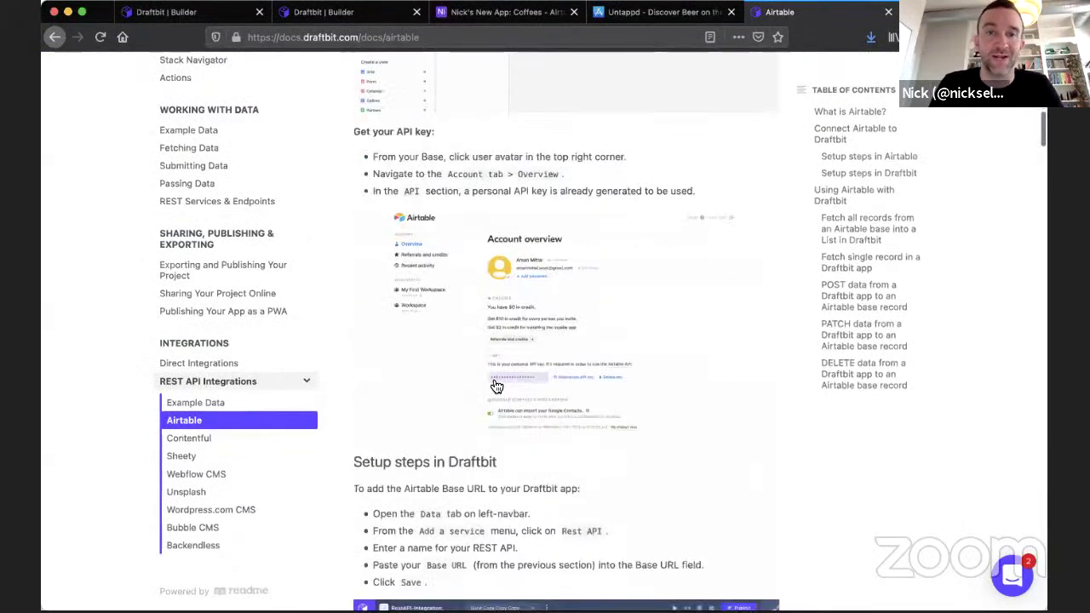
{"action": "scroll", "coordinate": [496, 387], "scroll_direction": "down", "scroll_amount": 14}
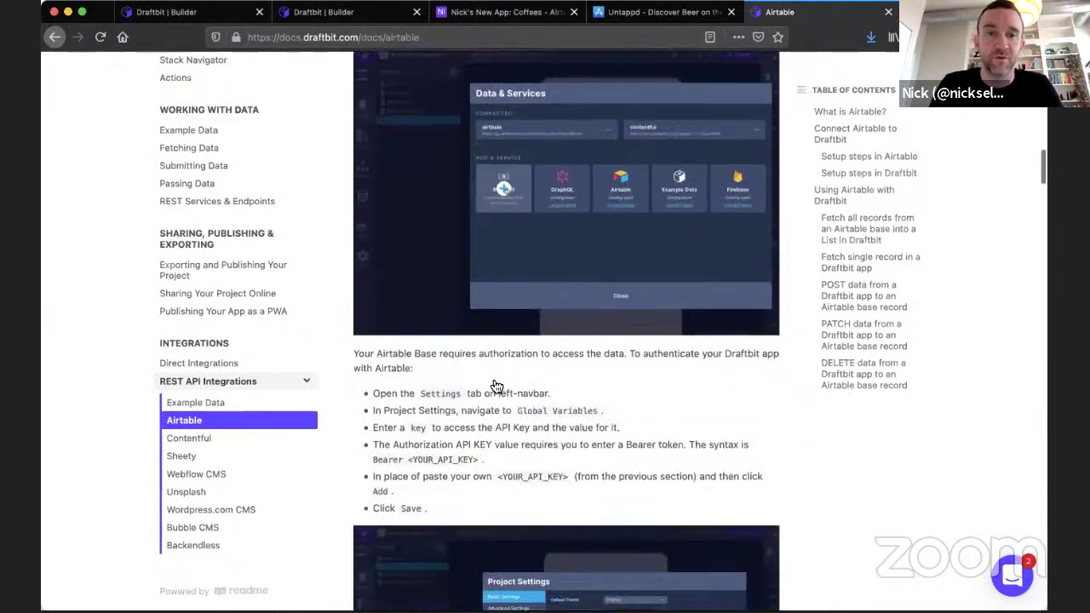
{"action": "scroll", "coordinate": [497, 386], "scroll_direction": "down", "scroll_amount": 7}
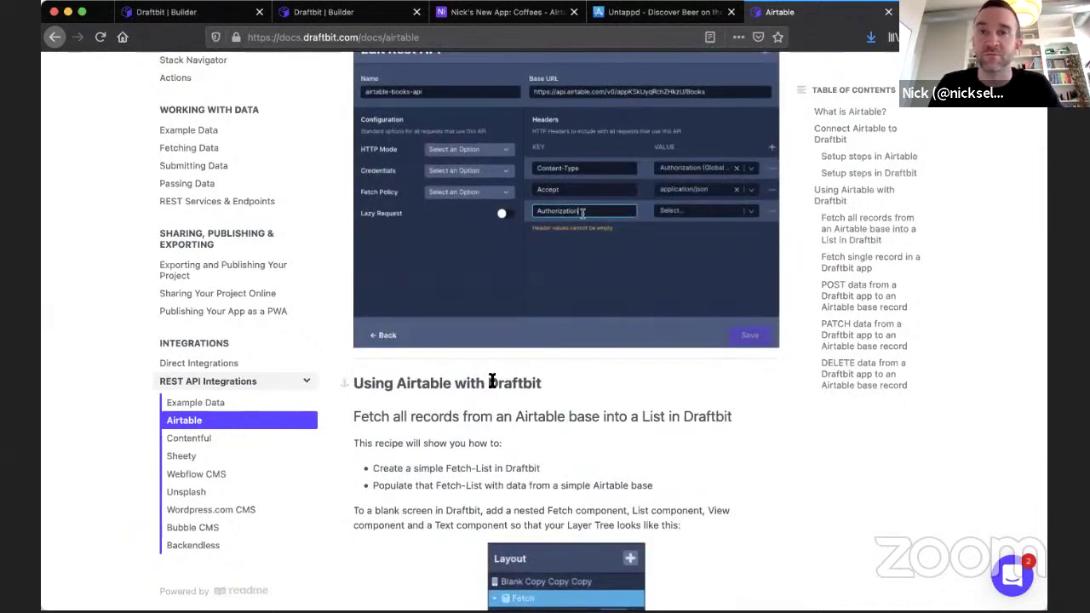
{"action": "scroll", "coordinate": [494, 384], "scroll_direction": "down", "scroll_amount": 5}
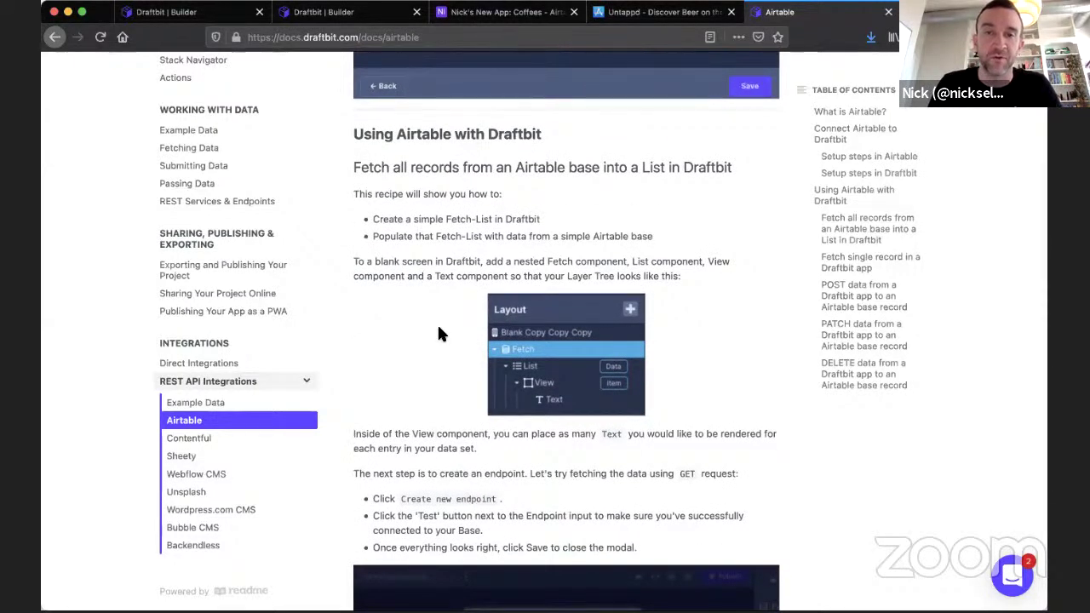
{"action": "scroll", "coordinate": [437, 323], "scroll_direction": "down", "scroll_amount": 2}
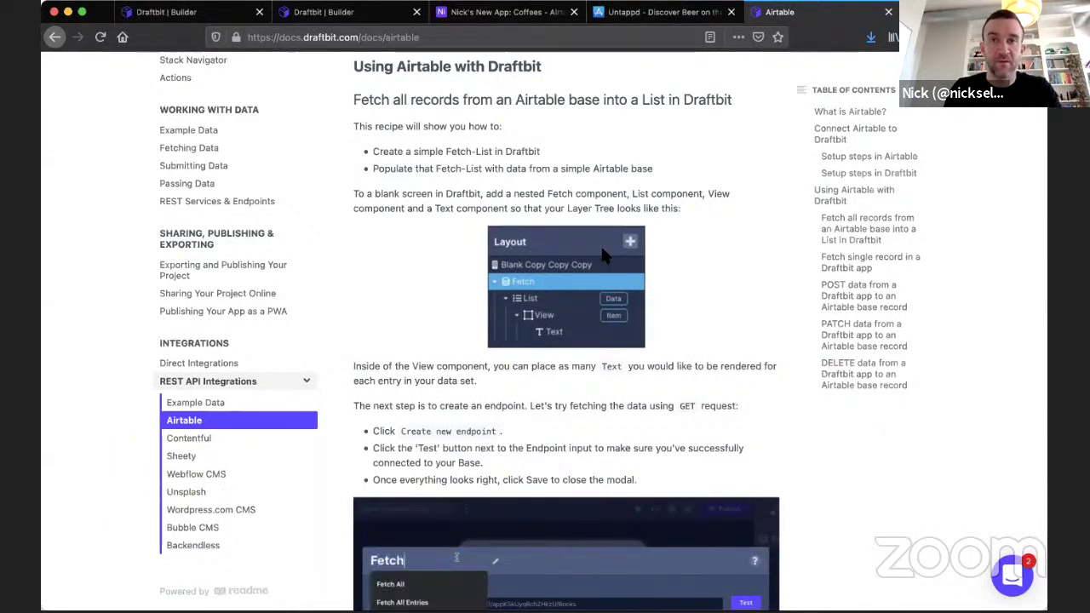
Load the pasted Dropbox screenshot link in a new tab, then close that tab.
{"action": "key", "text": "ctrl+t"}
{"action": "key", "text": "ctrl+v"}
{"action": "key", "text": "Return"}
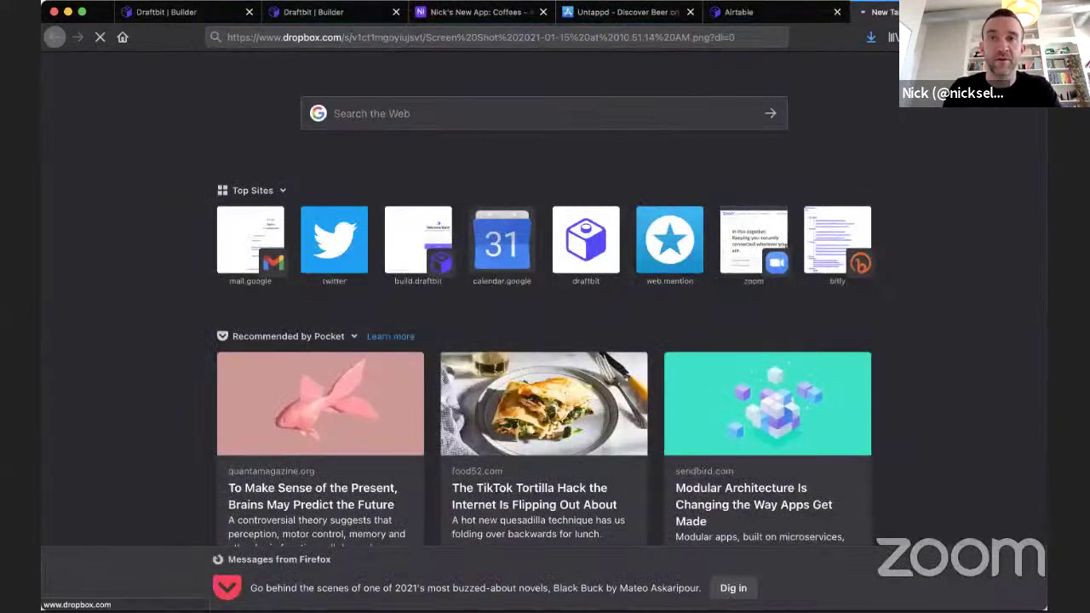
{"action": "key", "text": "ctrl+w"}
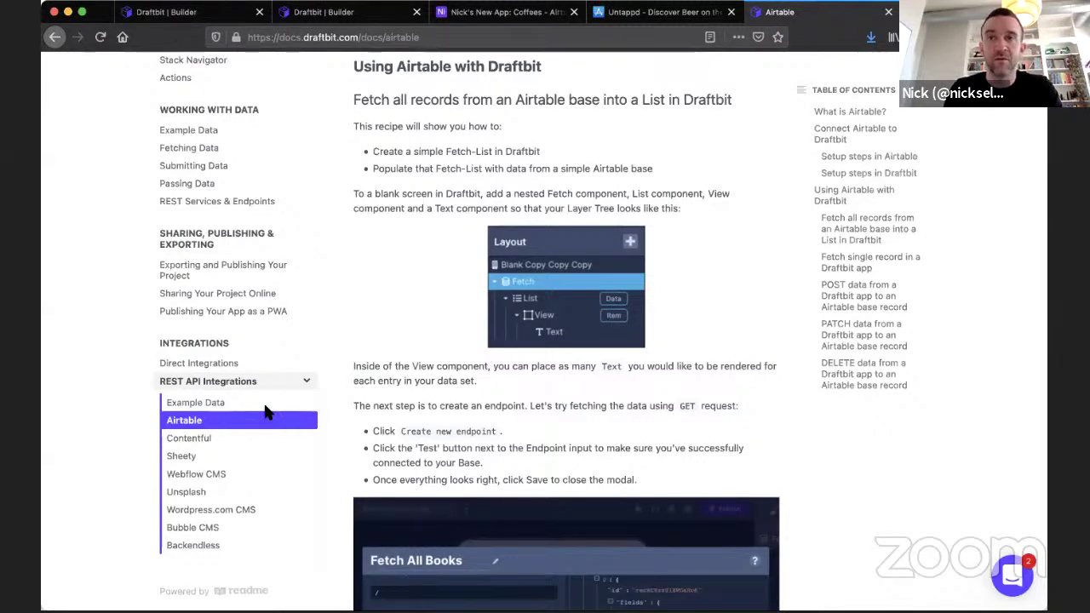
Load the KeepUp Timetables Draftbit project from its pasted link, then return to Airtable's Coffees tab.
{"action": "key", "text": "super+t"}
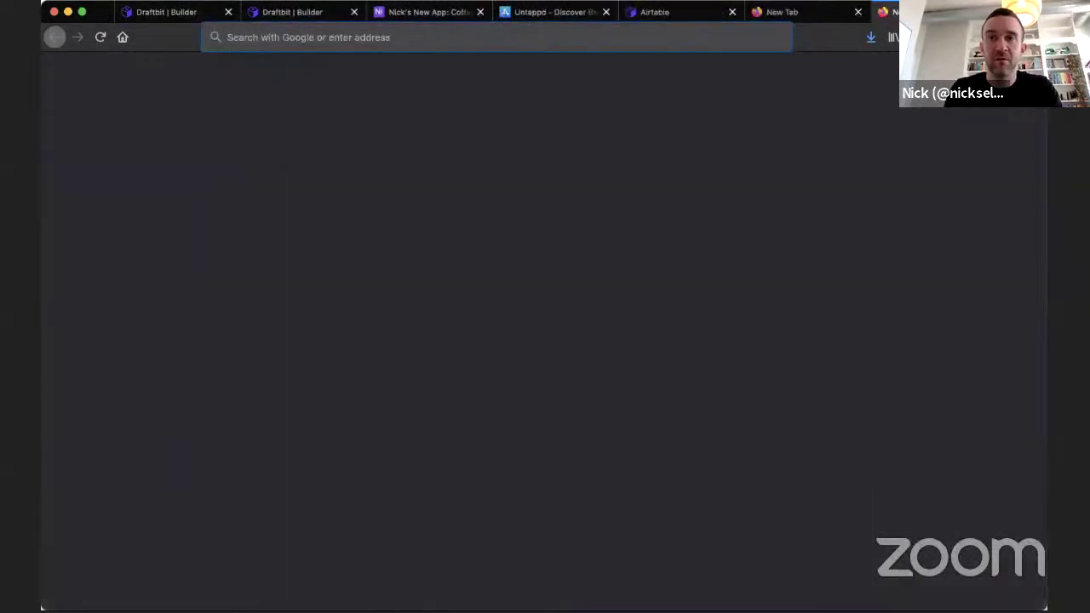
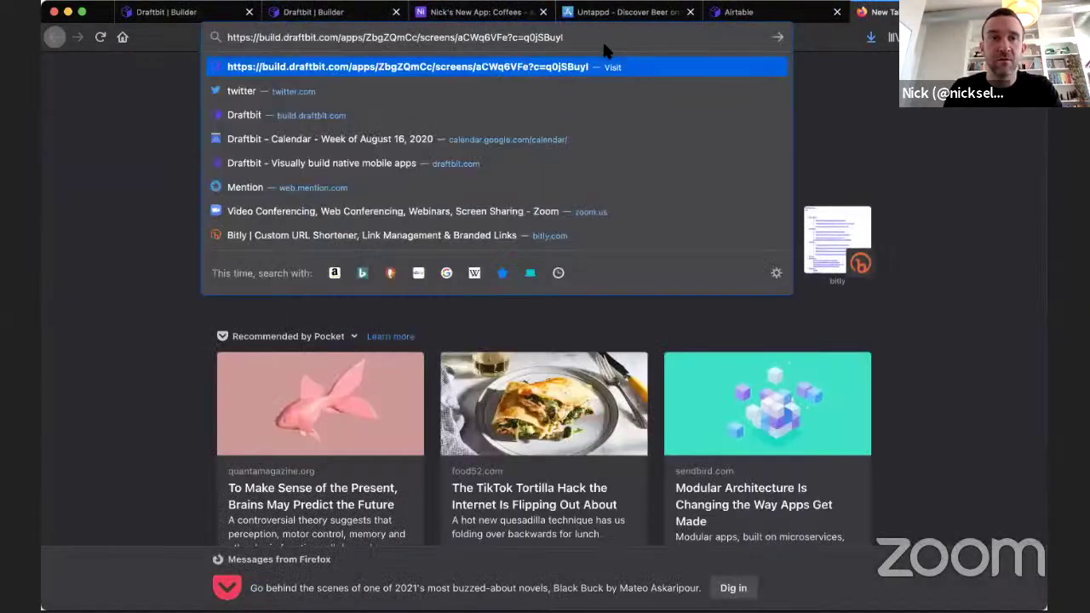
{"action": "key", "text": "Return"}
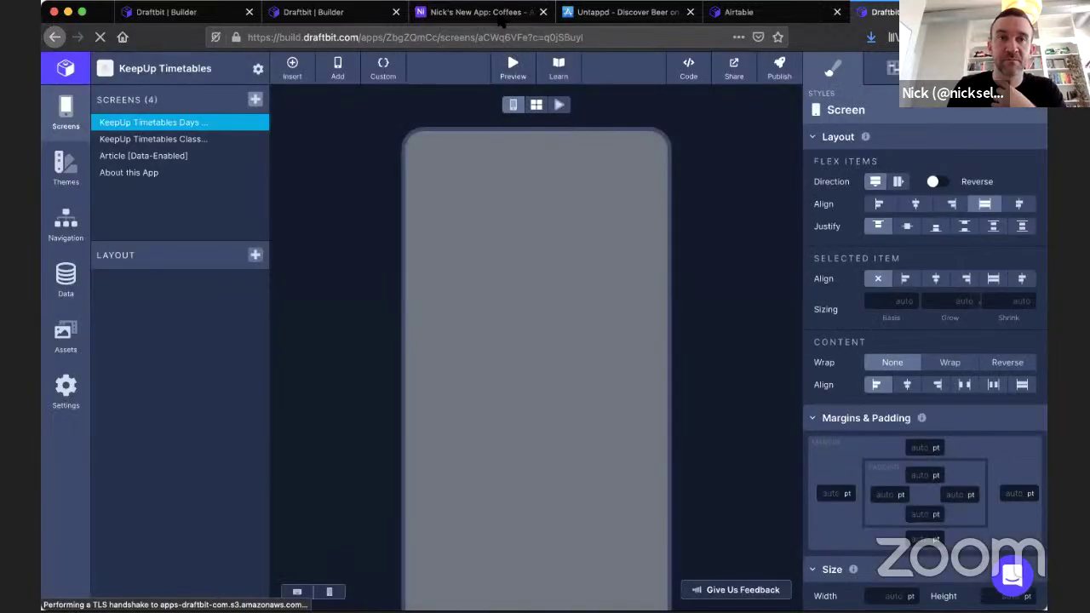
{"action": "left_click", "coordinate": [478, 14]}
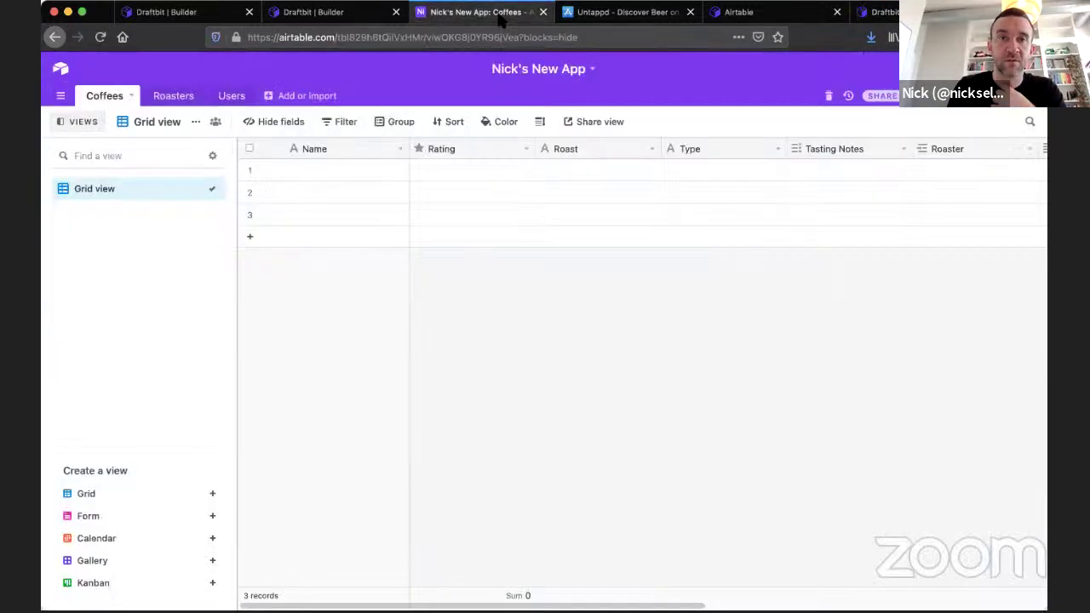
Open the KeepUp Timetables base from Airtable home, hide its apps panel, and widen the Periods column.
{"action": "left_click", "coordinate": [62, 74]}
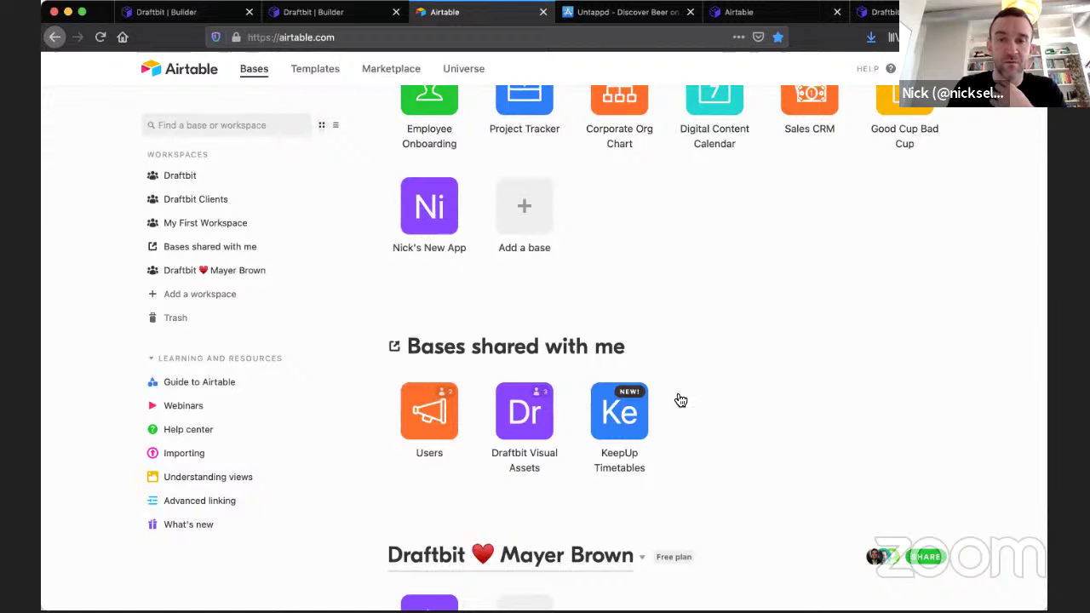
{"action": "left_click", "coordinate": [619, 412]}
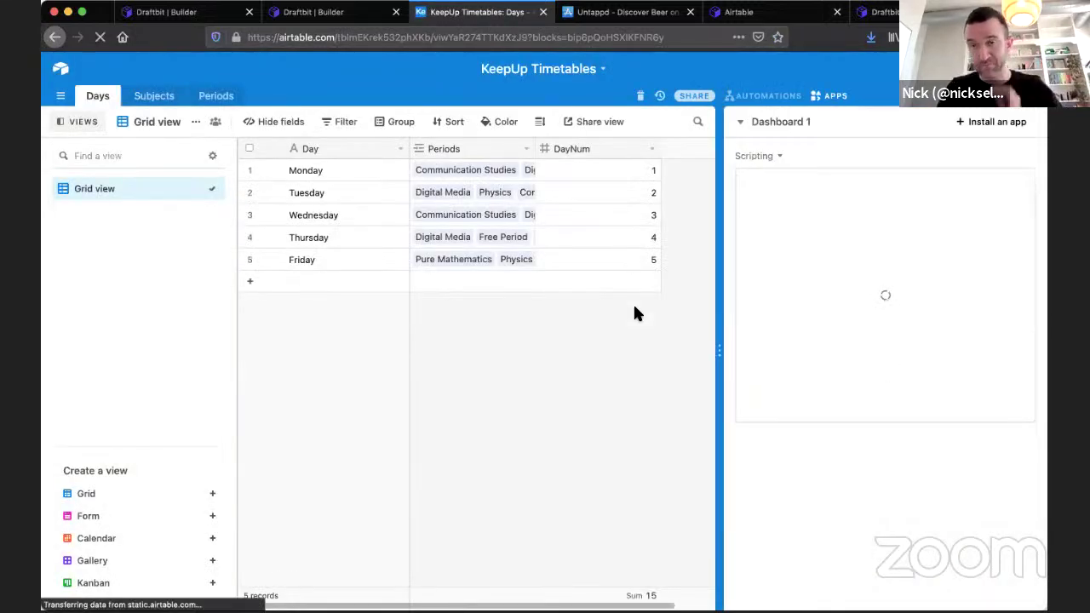
{"action": "left_click", "coordinate": [832, 96]}
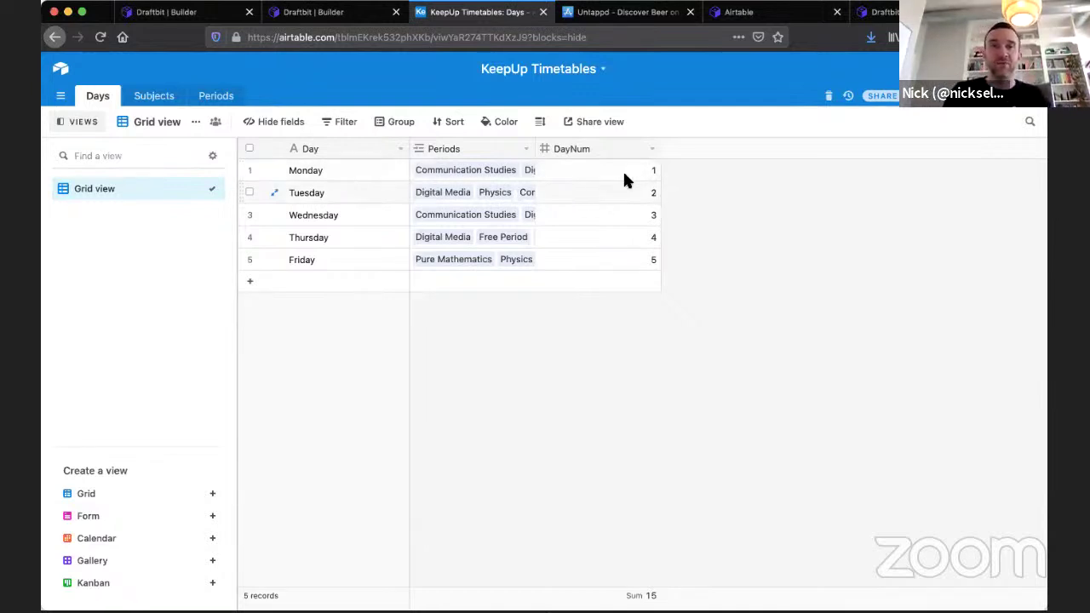
{"action": "left_click_drag", "start_coordinate": [538, 148], "coordinate": [780, 177]}
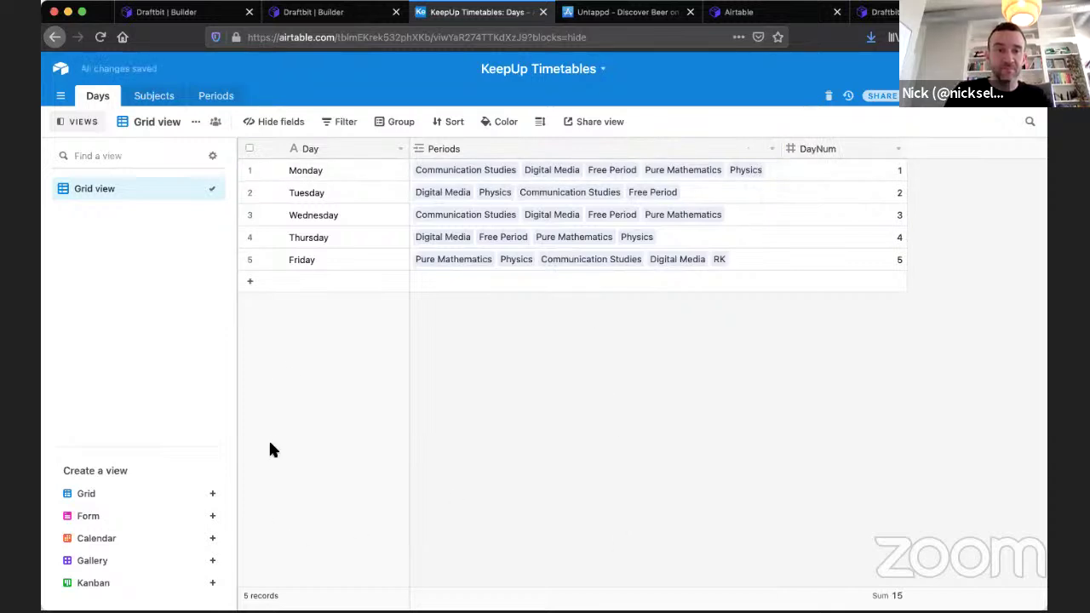
Look over the Subjects table, then switch to the Periods table.
{"action": "left_click", "coordinate": [156, 95]}
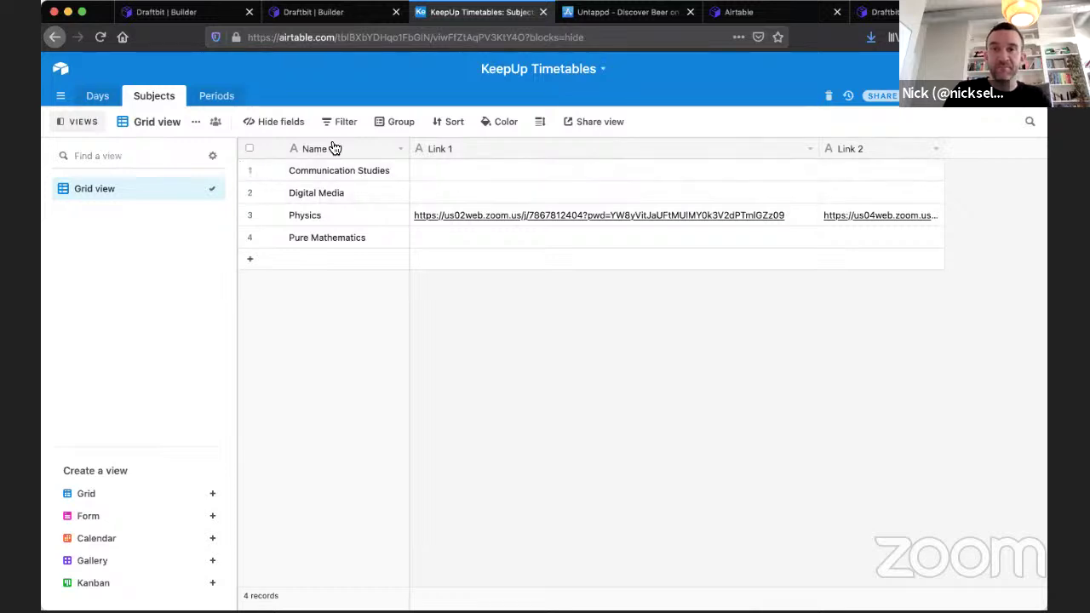
{"action": "left_click", "coordinate": [210, 104]}
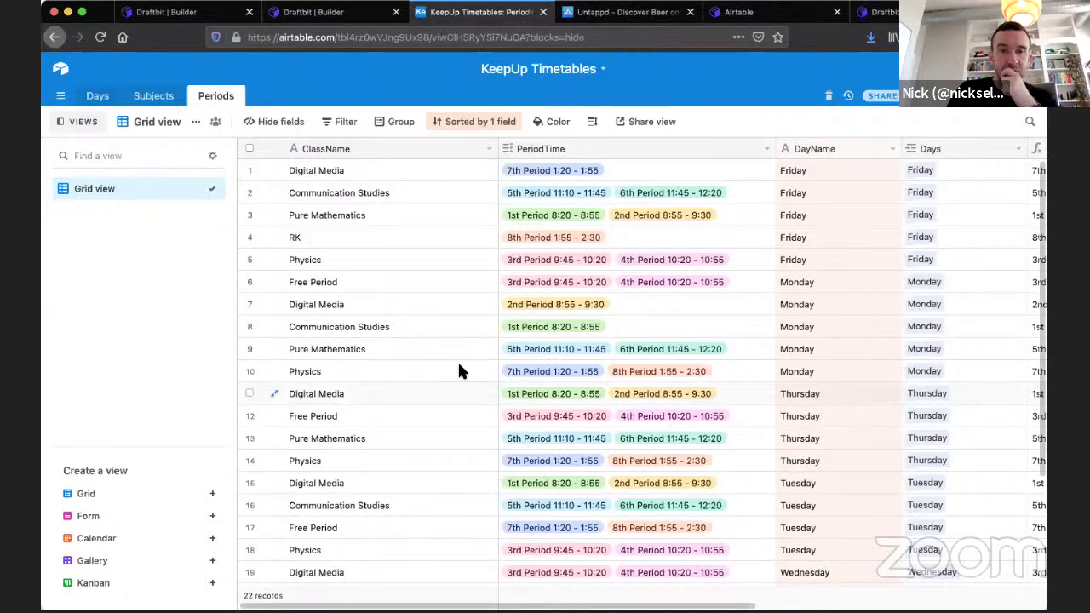
{"action": "scroll", "coordinate": [459, 367], "scroll_direction": "down", "scroll_amount": 1}
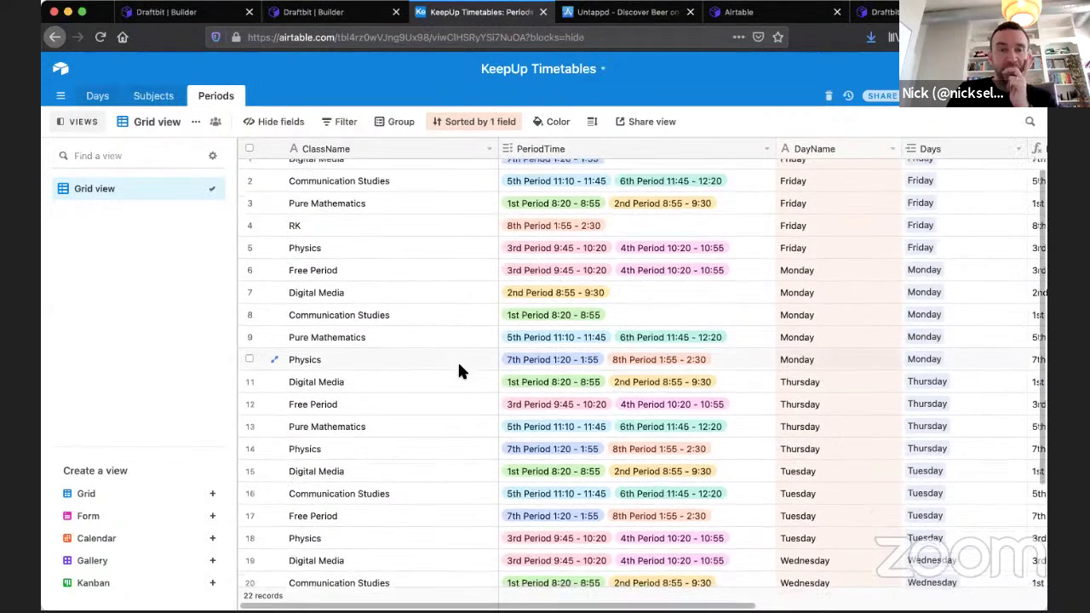
{"action": "scroll", "coordinate": [458, 366], "scroll_direction": "down", "scroll_amount": 1}
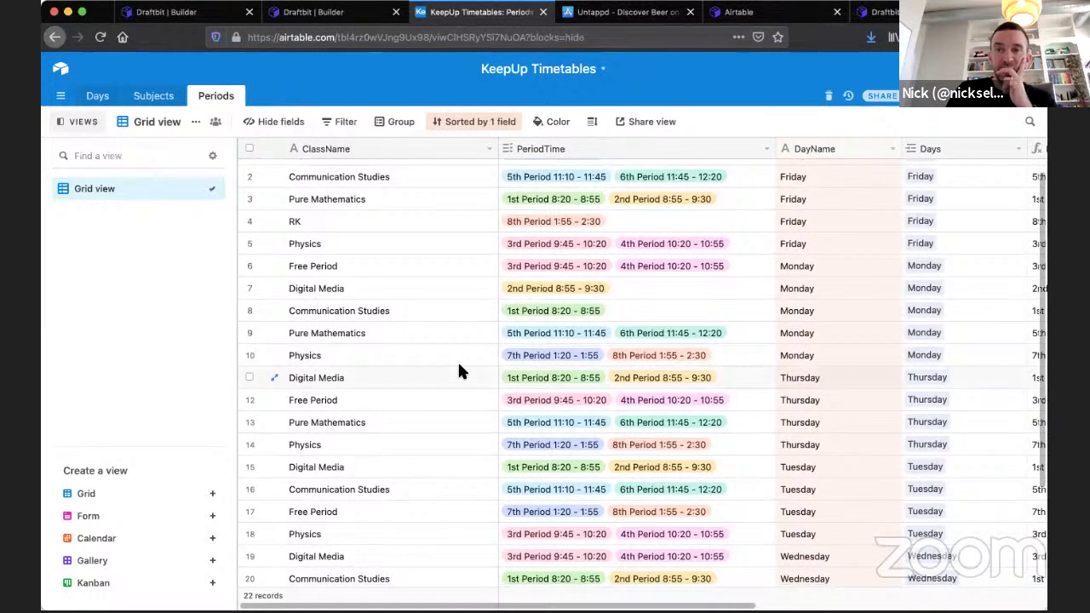
{"action": "scroll", "coordinate": [804, 321], "scroll_direction": "up", "scroll_amount": 1}
{"action": "scroll", "coordinate": [803, 314], "scroll_direction": "up", "scroll_amount": 1}
{"action": "scroll", "coordinate": [803, 315], "scroll_direction": "right", "scroll_amount": 3}
{"action": "scroll", "coordinate": [803, 315], "scroll_direction": "right", "scroll_amount": 3}
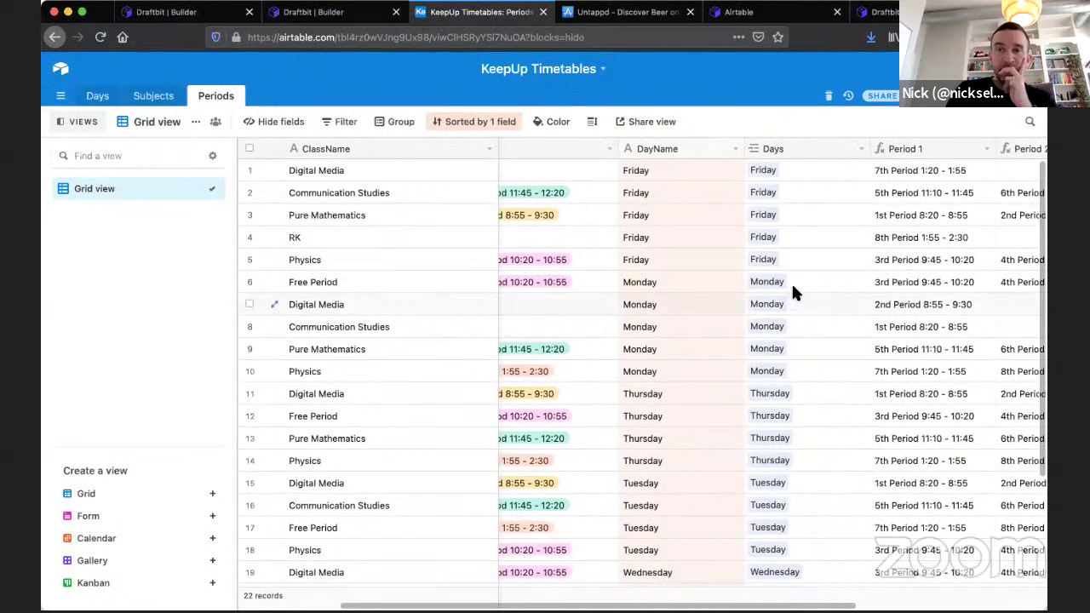
{"action": "scroll", "coordinate": [780, 221], "scroll_direction": "right", "scroll_amount": 1}
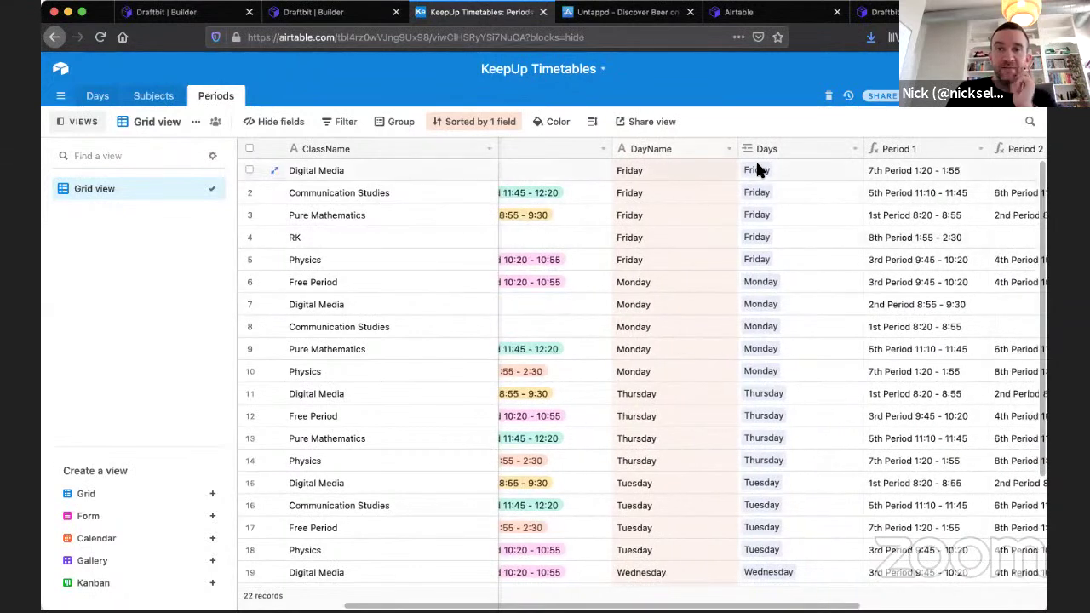
{"action": "scroll", "coordinate": [775, 274], "scroll_direction": "right", "scroll_amount": 3}
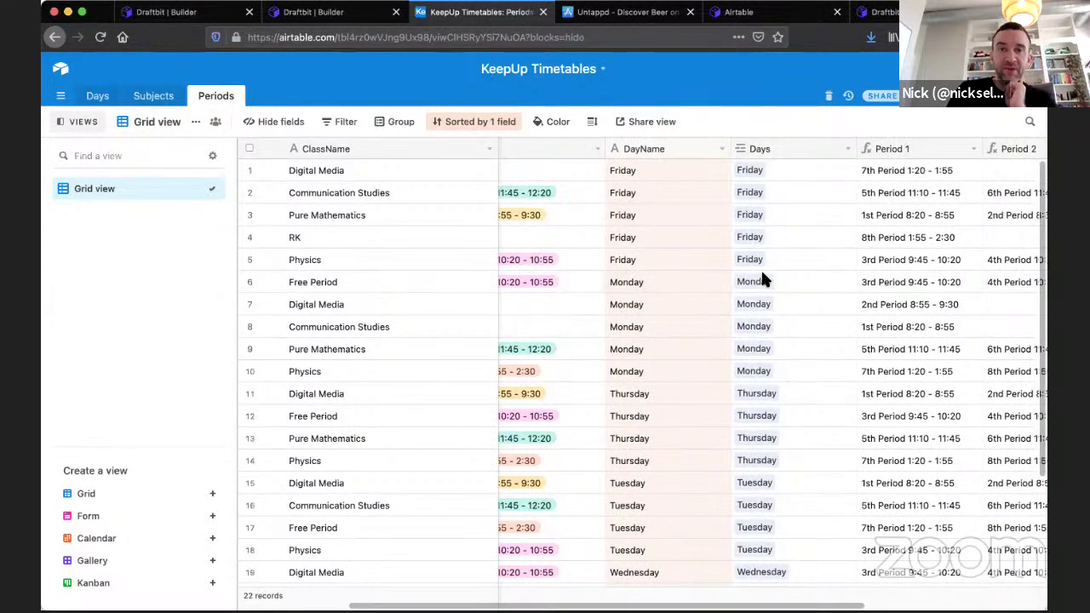
{"action": "scroll", "coordinate": [760, 277], "scroll_direction": "right", "scroll_amount": 3}
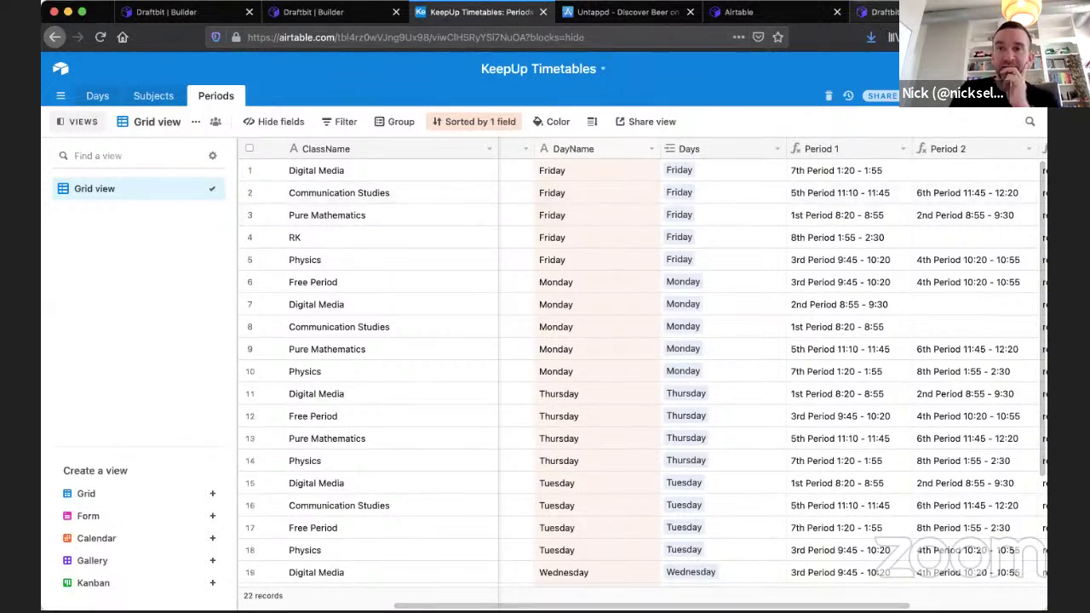
{"action": "scroll", "coordinate": [754, 315], "scroll_direction": "right", "scroll_amount": 1}
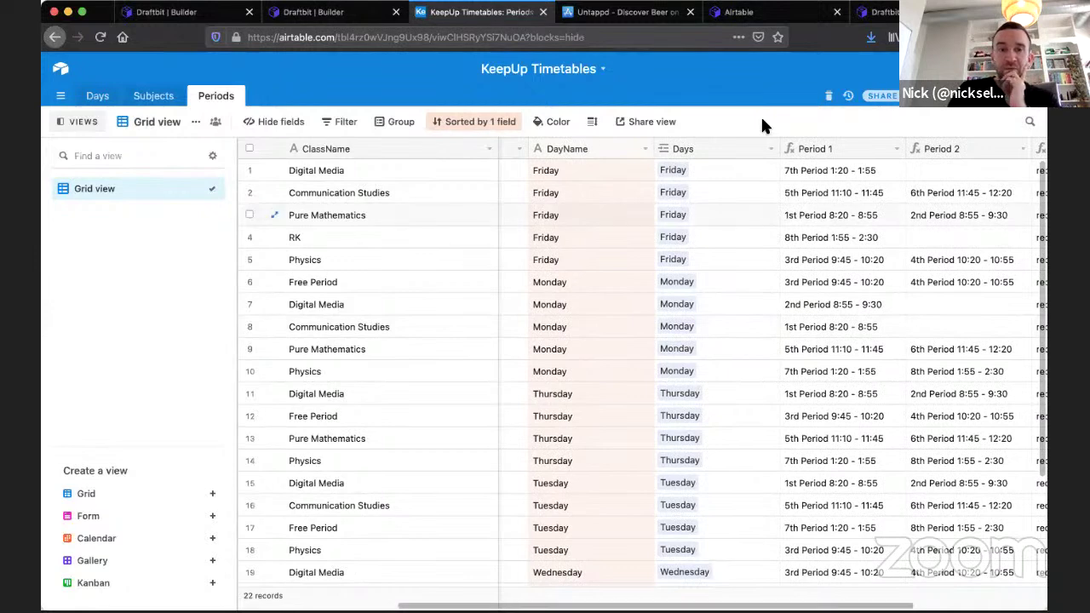
{"action": "scroll", "coordinate": [783, 207], "scroll_direction": "right", "scroll_amount": 5}
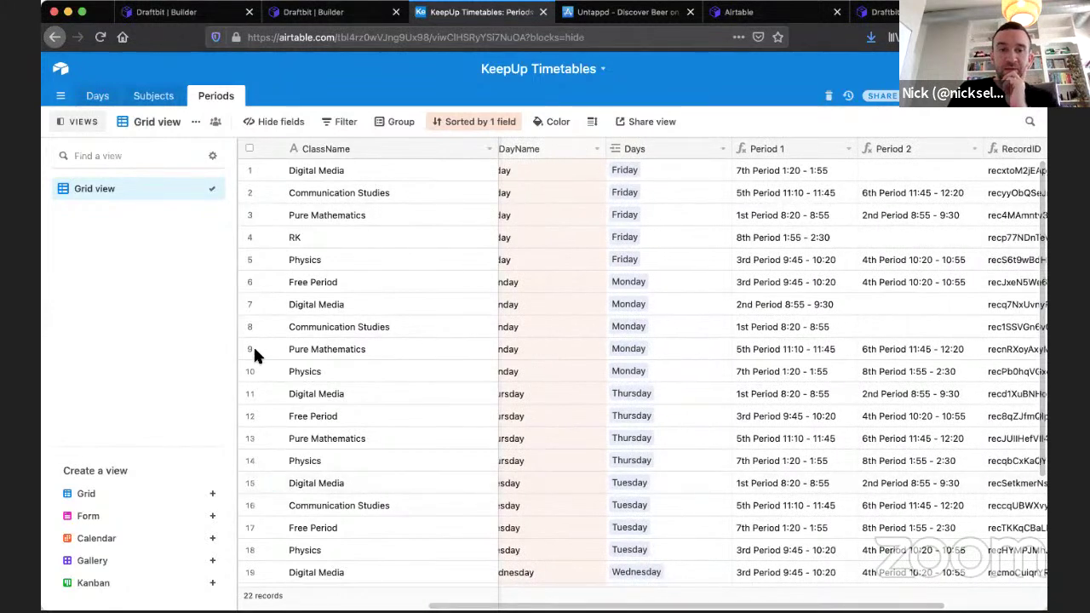
{"action": "scroll", "coordinate": [714, 270], "scroll_direction": "right", "scroll_amount": 10}
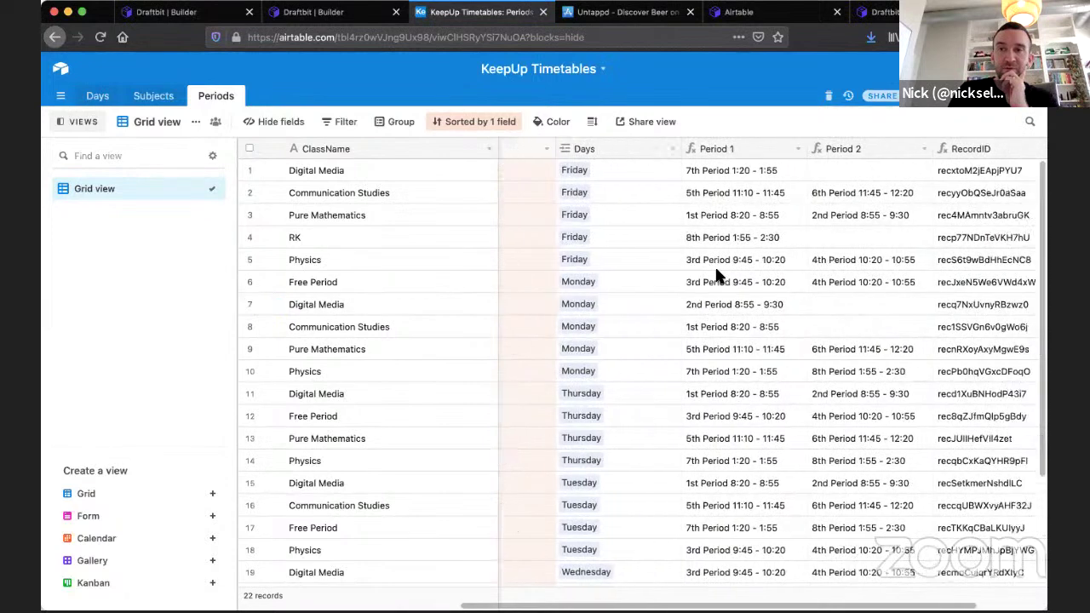
{"action": "scroll", "coordinate": [706, 205], "scroll_direction": "left", "scroll_amount": 2}
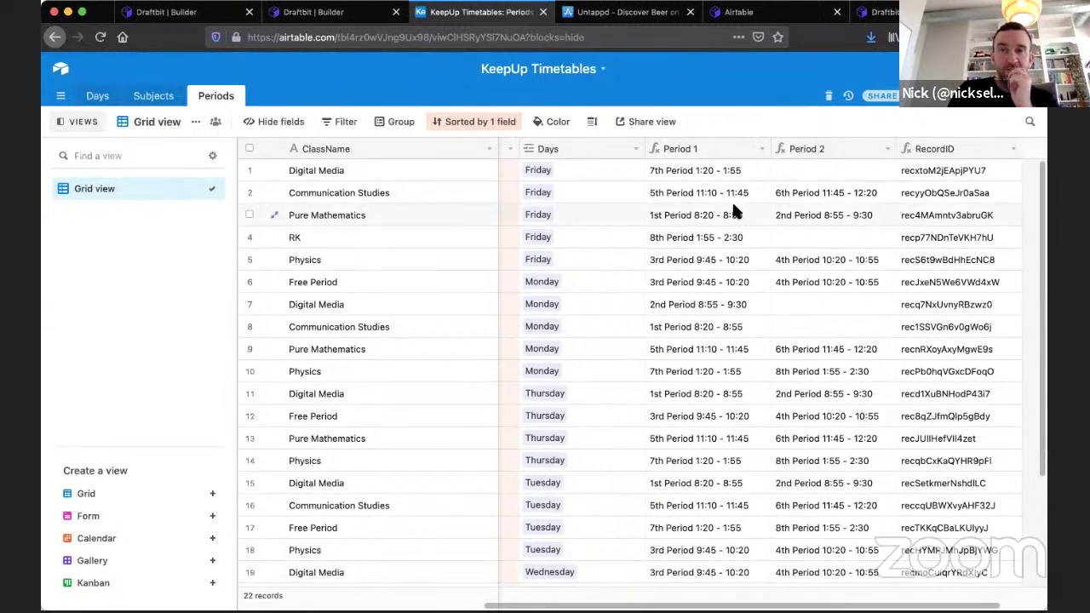
{"action": "scroll", "coordinate": [733, 206], "scroll_direction": "right", "scroll_amount": 2}
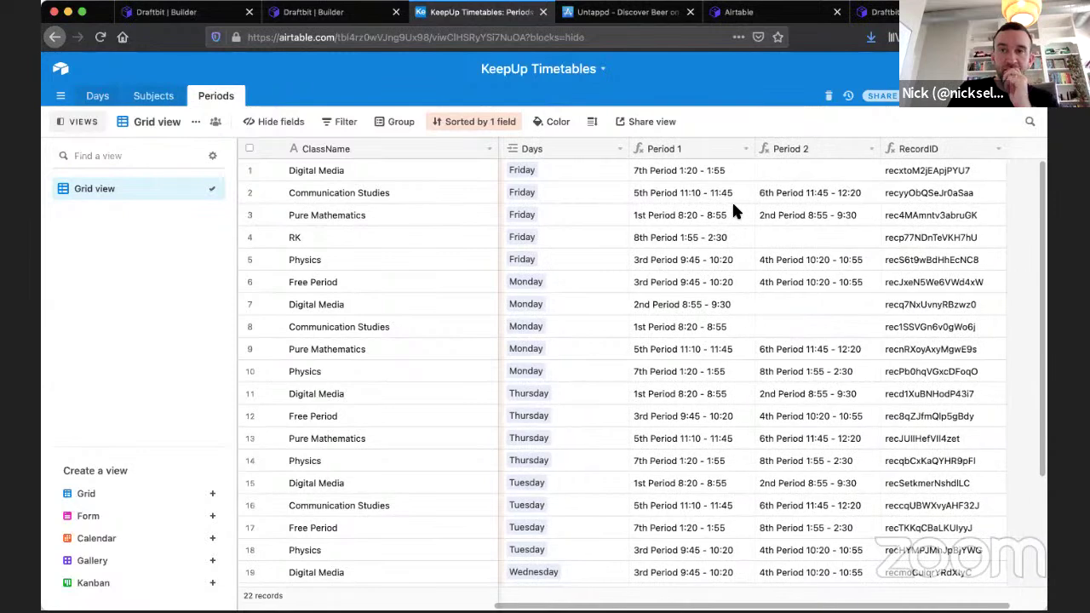
{"action": "scroll", "coordinate": [871, 192], "scroll_direction": "right", "scroll_amount": 5}
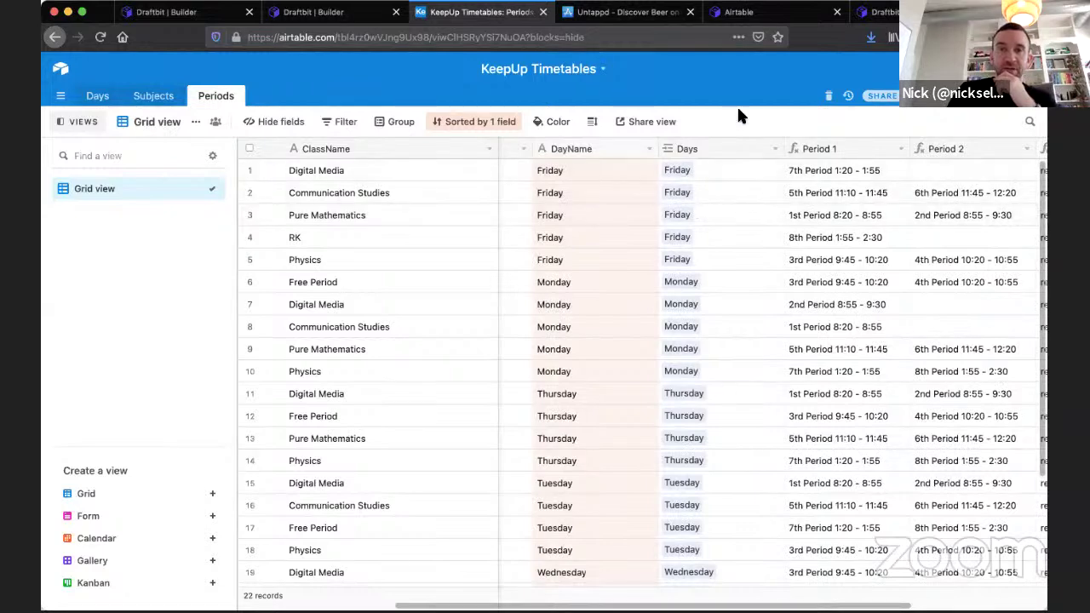
{"action": "scroll", "coordinate": [827, 250], "scroll_direction": "right", "scroll_amount": 3}
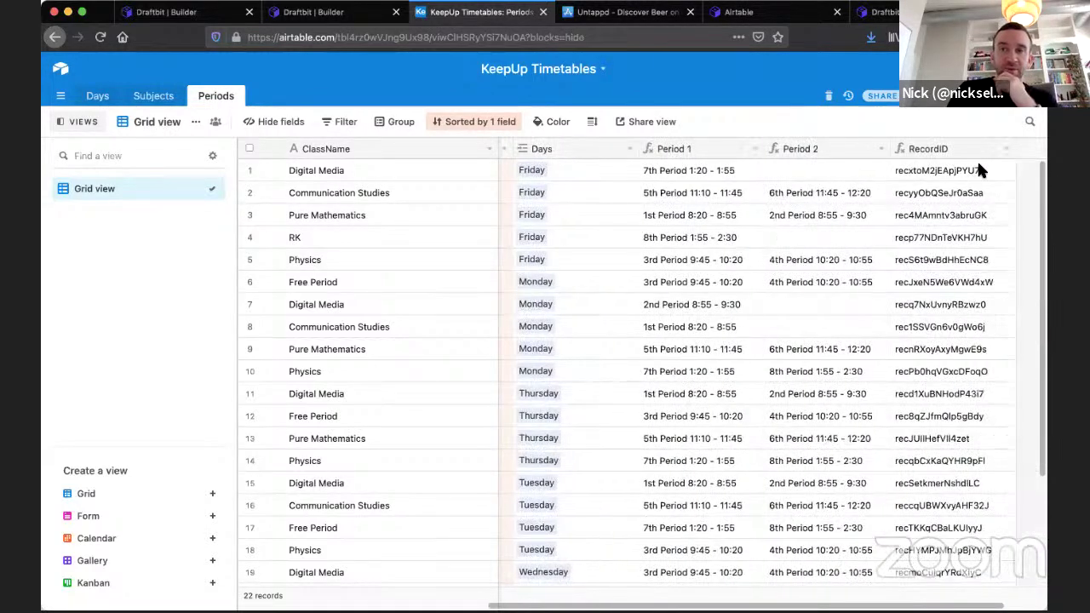
{"action": "scroll", "coordinate": [976, 157], "scroll_direction": "right", "scroll_amount": 2}
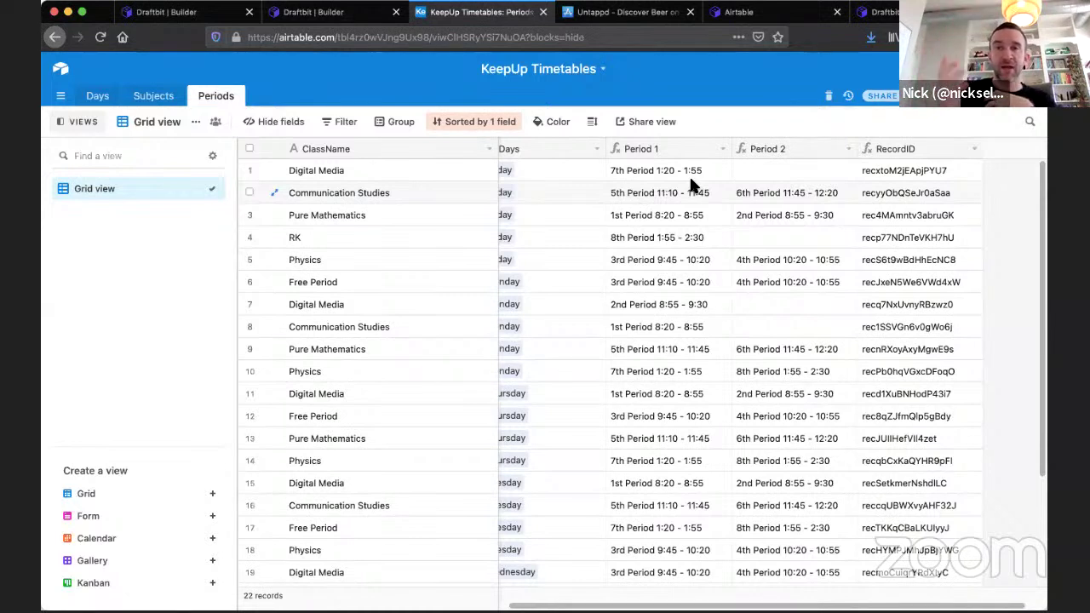
Sort the Grid view by Period 1 ascending and remove the secondary DayName sort.
{"action": "left_click", "coordinate": [726, 149]}
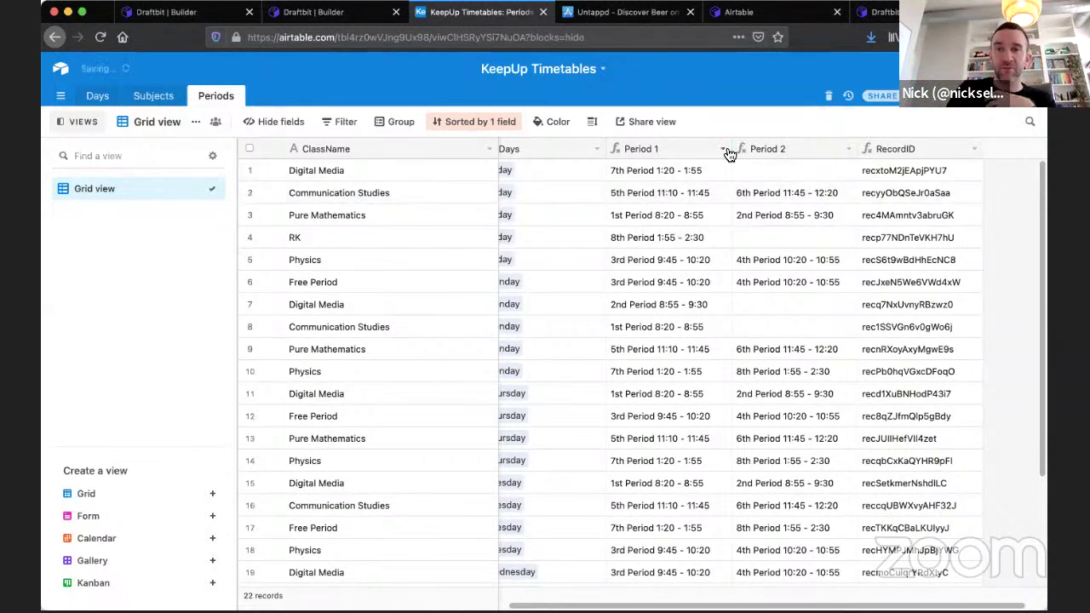
{"action": "left_click", "coordinate": [727, 150]}
{"action": "left_click", "coordinate": [694, 161]}
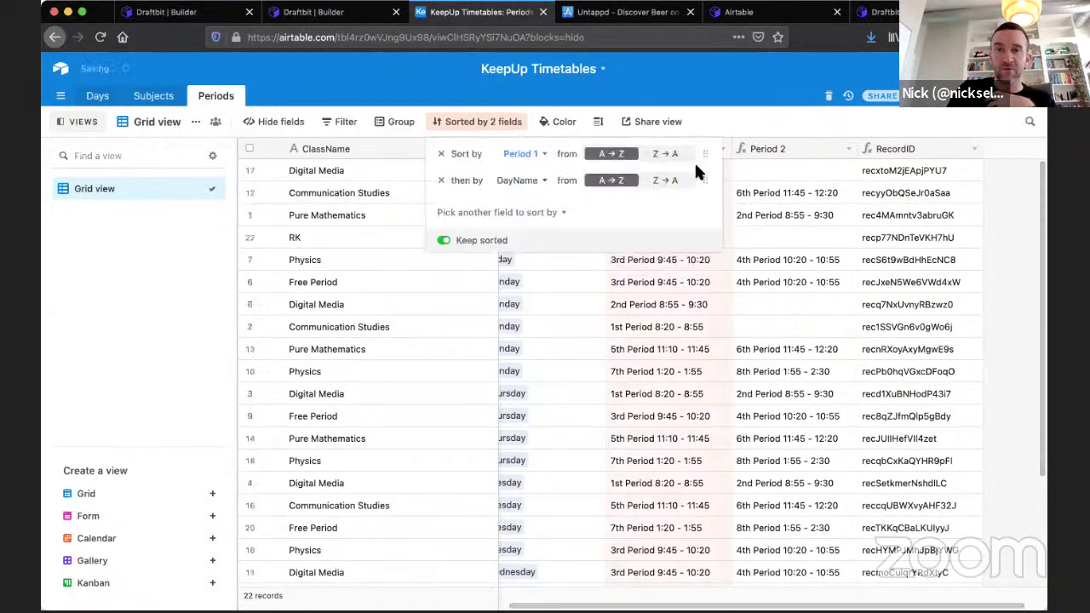
{"action": "left_click", "coordinate": [439, 182]}
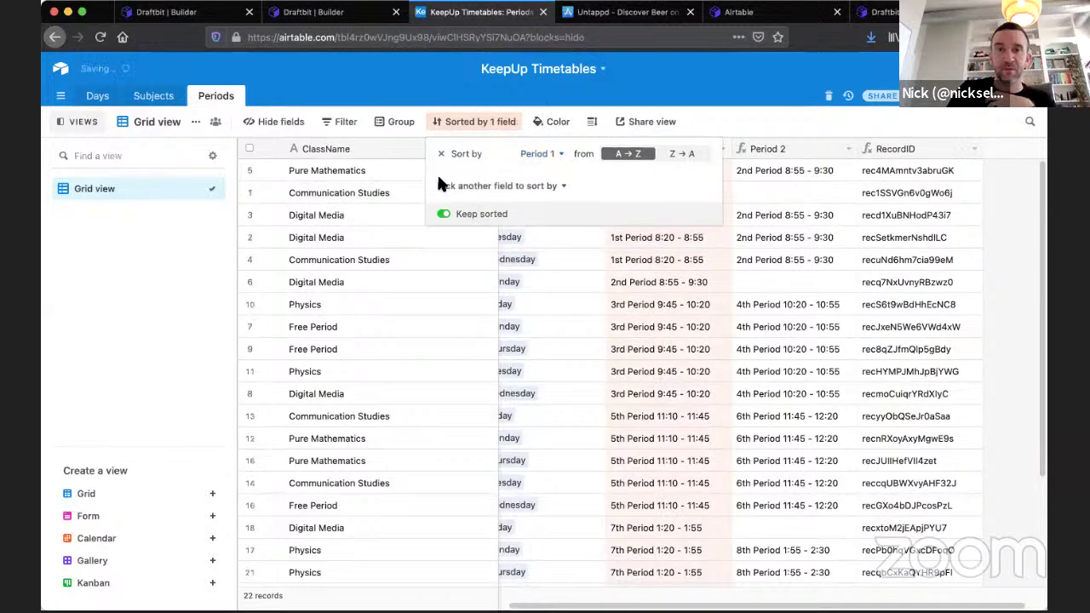
{"action": "left_click", "coordinate": [728, 121]}
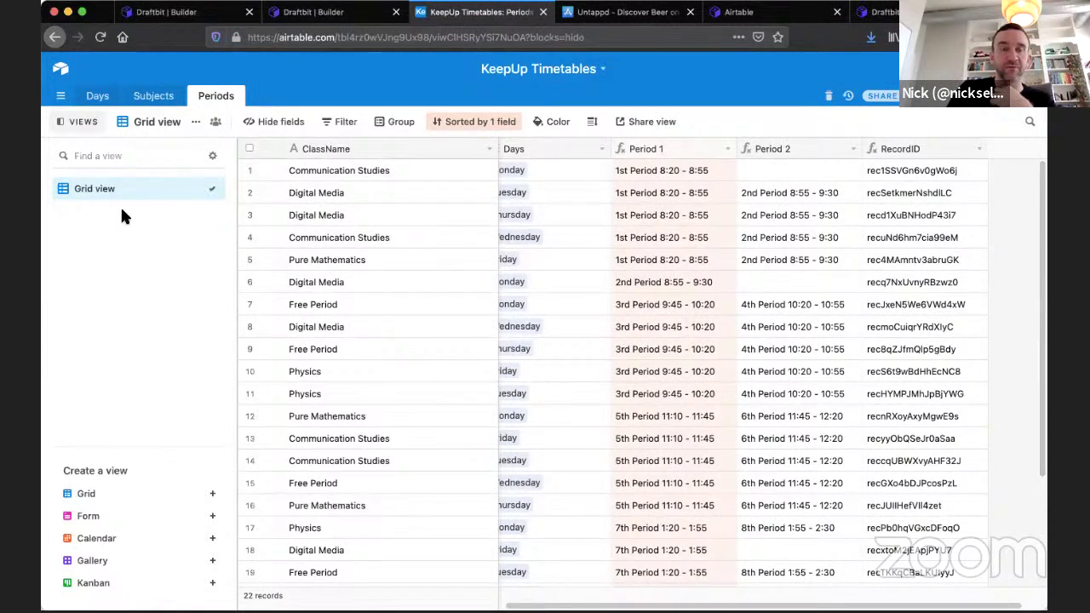
{"action": "mouse_move", "coordinate": [212, 495]}
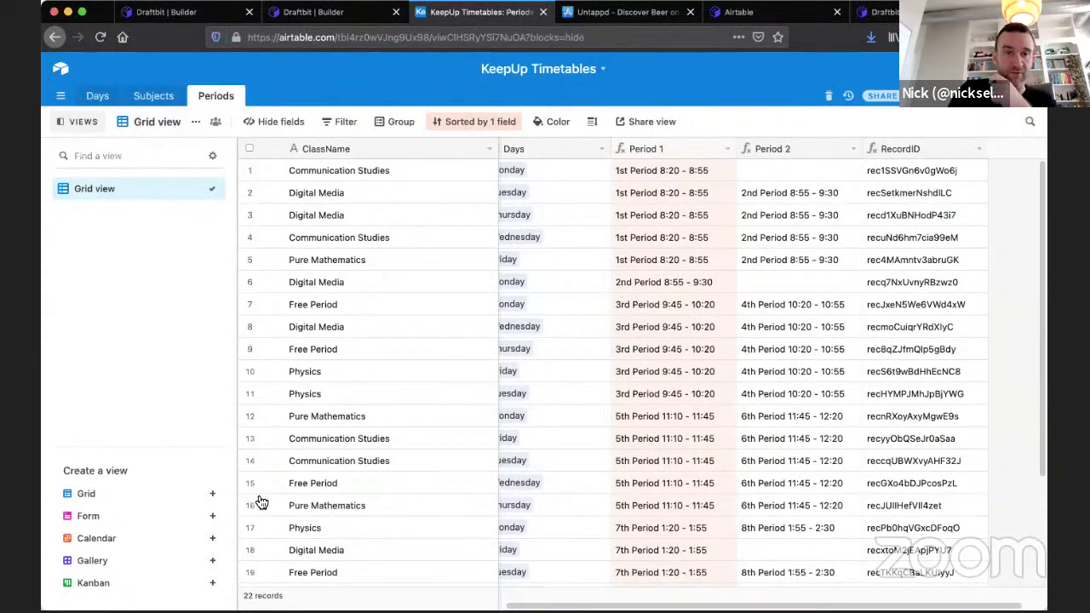
Create a new grid view named periodsSorted and sort it by Period 1.
{"action": "left_click", "coordinate": [212, 492]}
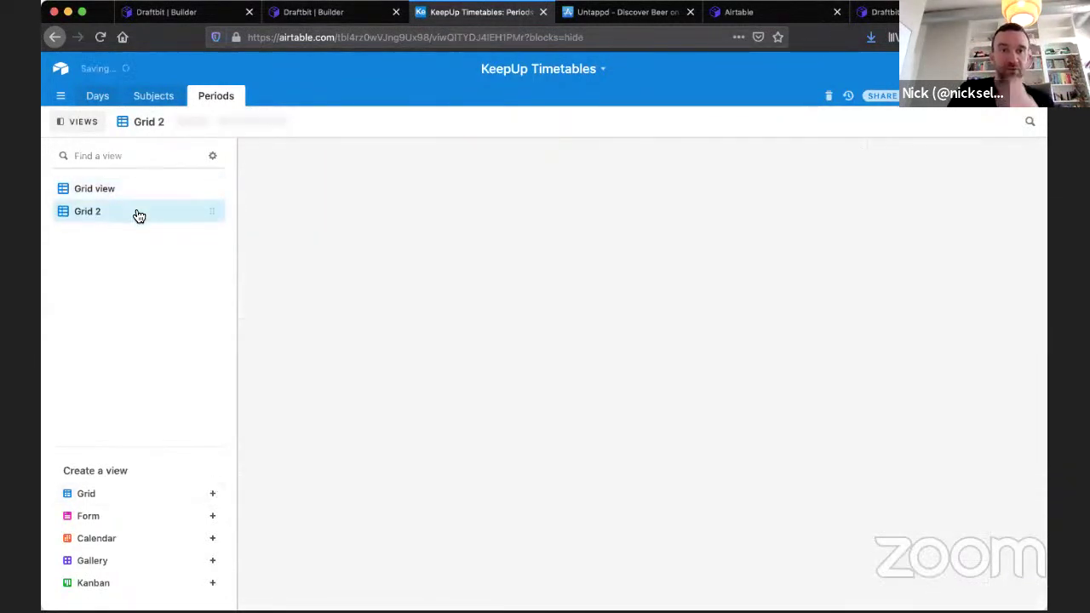
{"action": "double_click", "coordinate": [90, 212]}
{"action": "type", "text": "periodsSorted"}
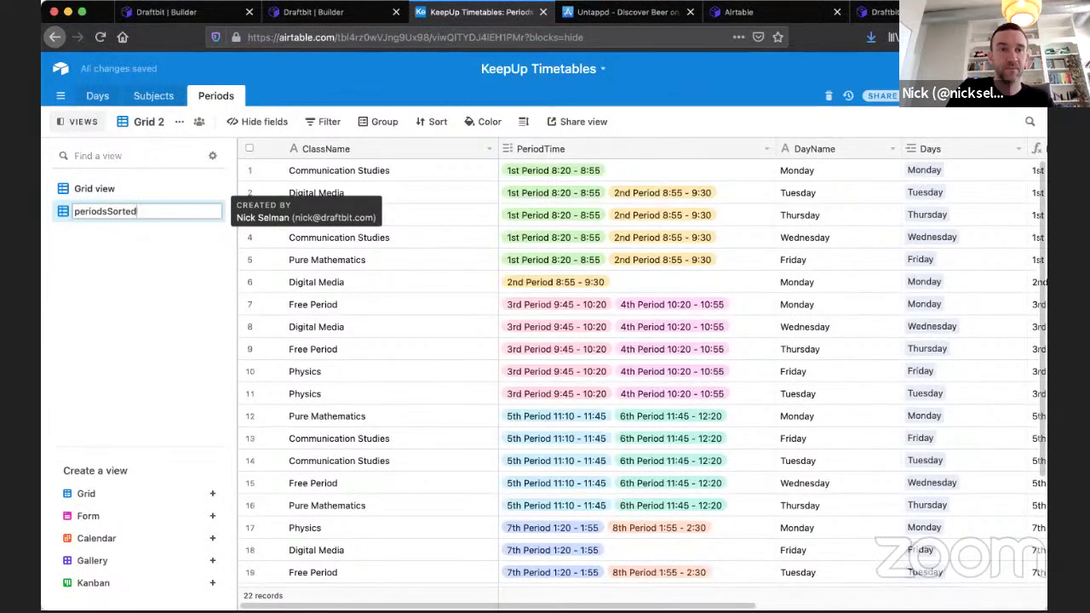
{"action": "key", "text": "Return"}
{"action": "left_click", "coordinate": [476, 123]}
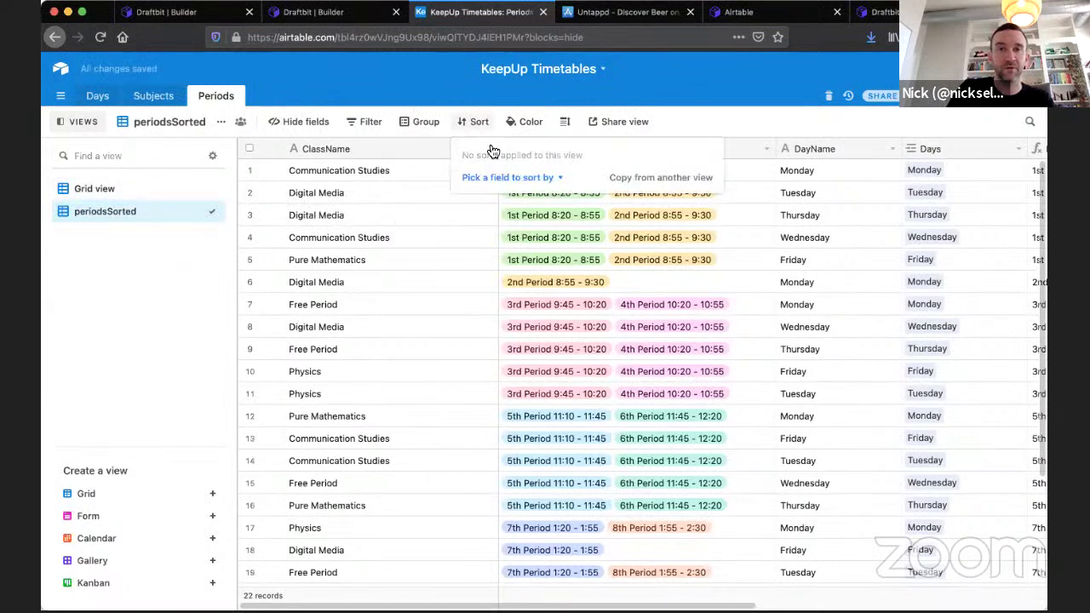
{"action": "left_click", "coordinate": [506, 176]}
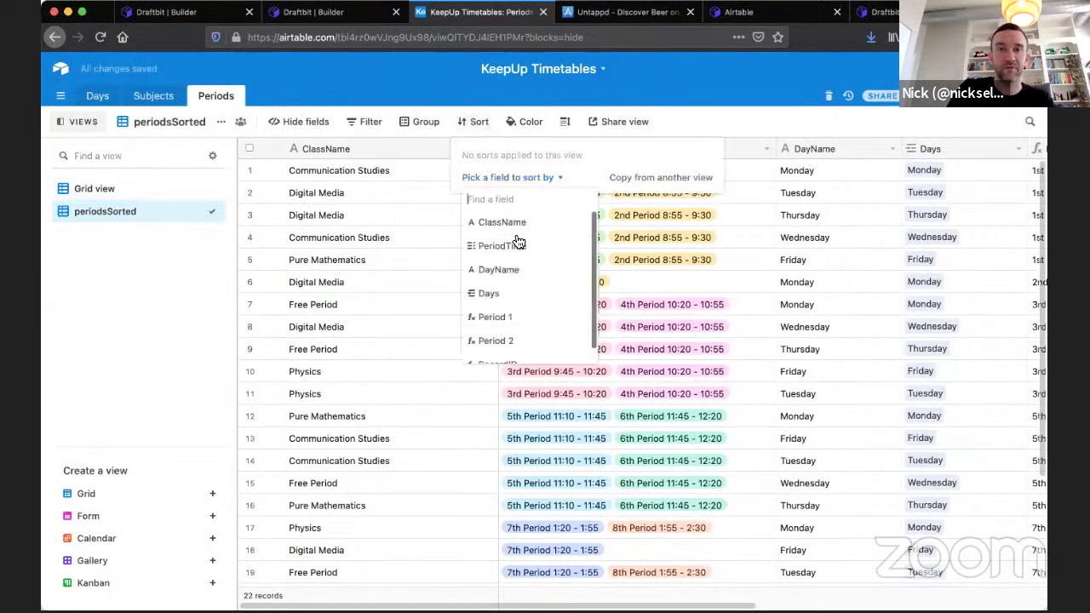
{"action": "left_click", "coordinate": [504, 317]}
{"action": "left_click", "coordinate": [736, 113]}
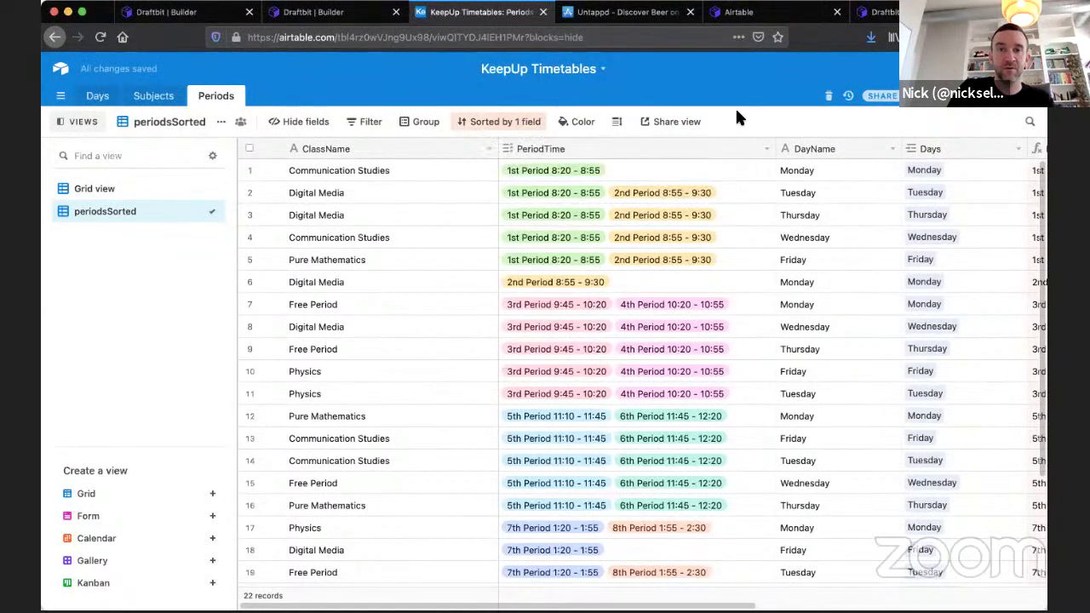
Rename the view to period1Sorted, then check the original Grid view and return.
{"action": "scroll", "coordinate": [694, 263], "scroll_direction": "right", "scroll_amount": 6}
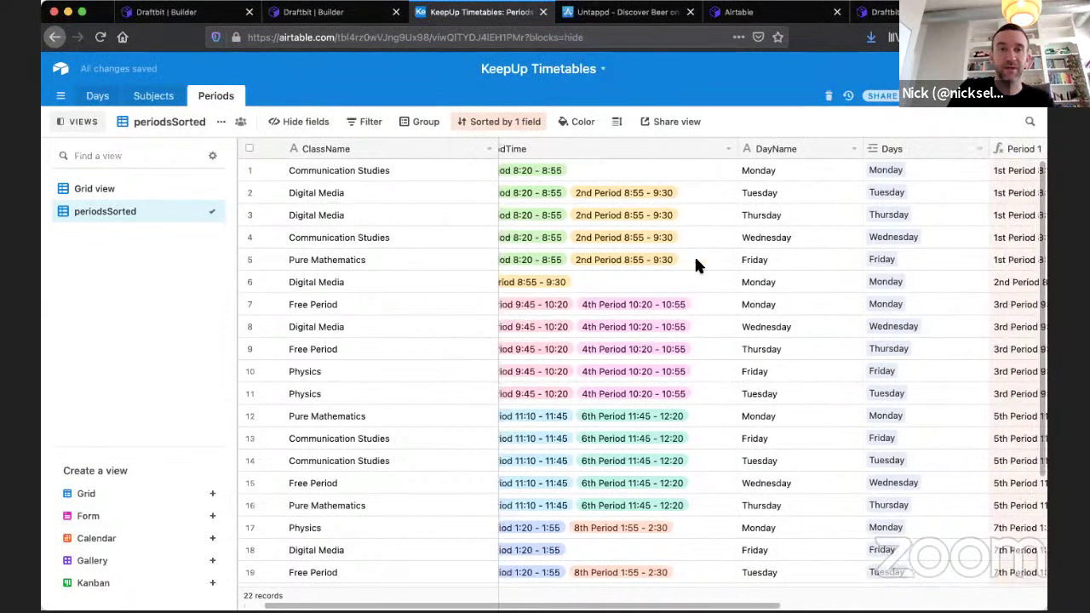
{"action": "scroll", "coordinate": [792, 201], "scroll_direction": "right", "scroll_amount": 1}
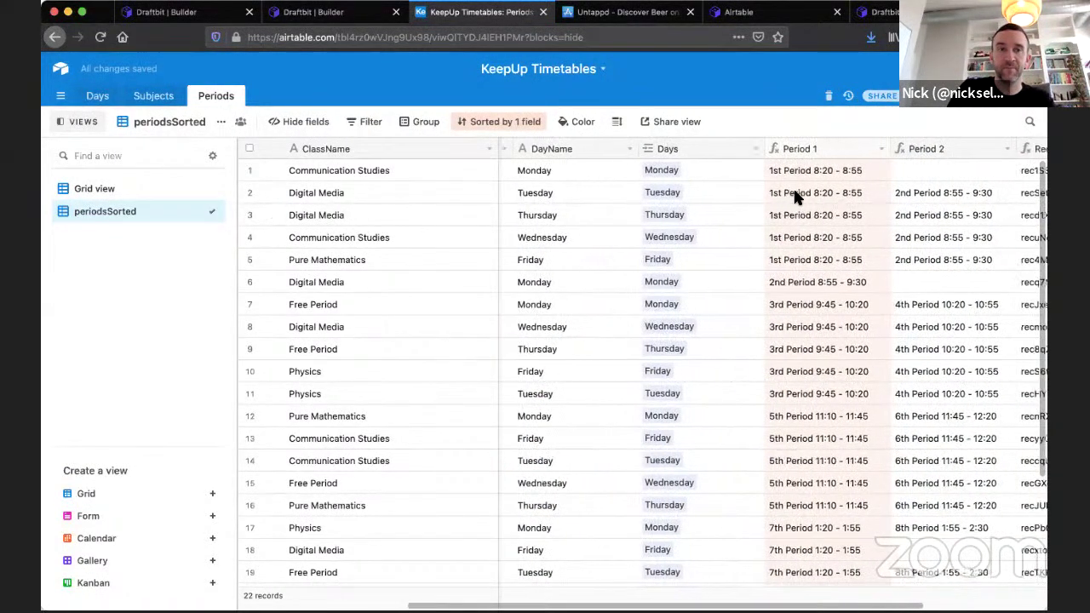
{"action": "double_click", "coordinate": [105, 212]}
{"action": "left_click", "coordinate": [104, 211]}
{"action": "key", "text": "BackSpace"}
{"action": "type", "text": "1"}
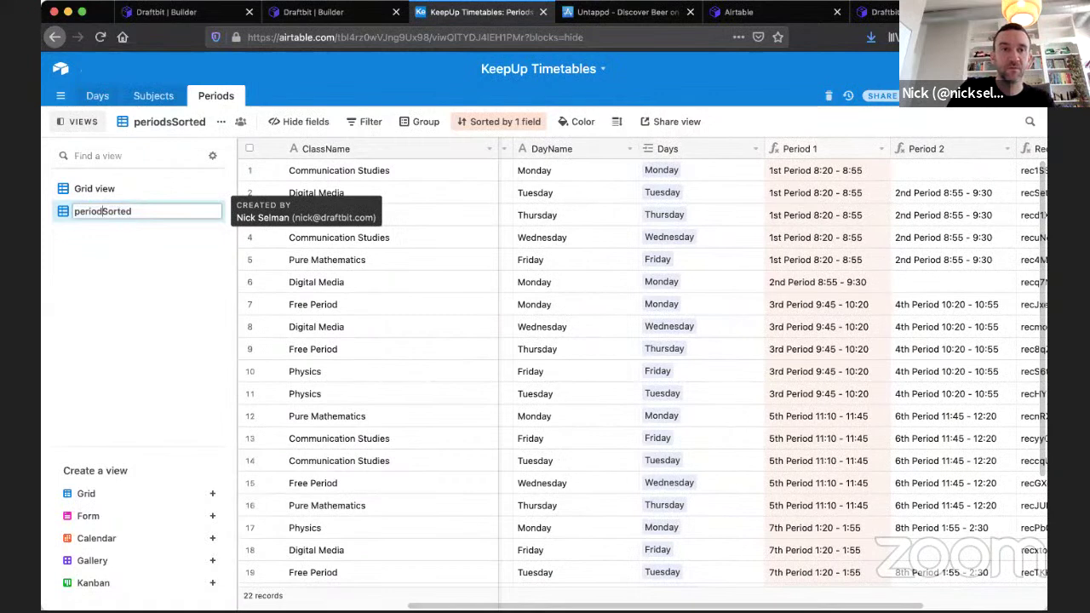
{"action": "key", "text": "Return"}
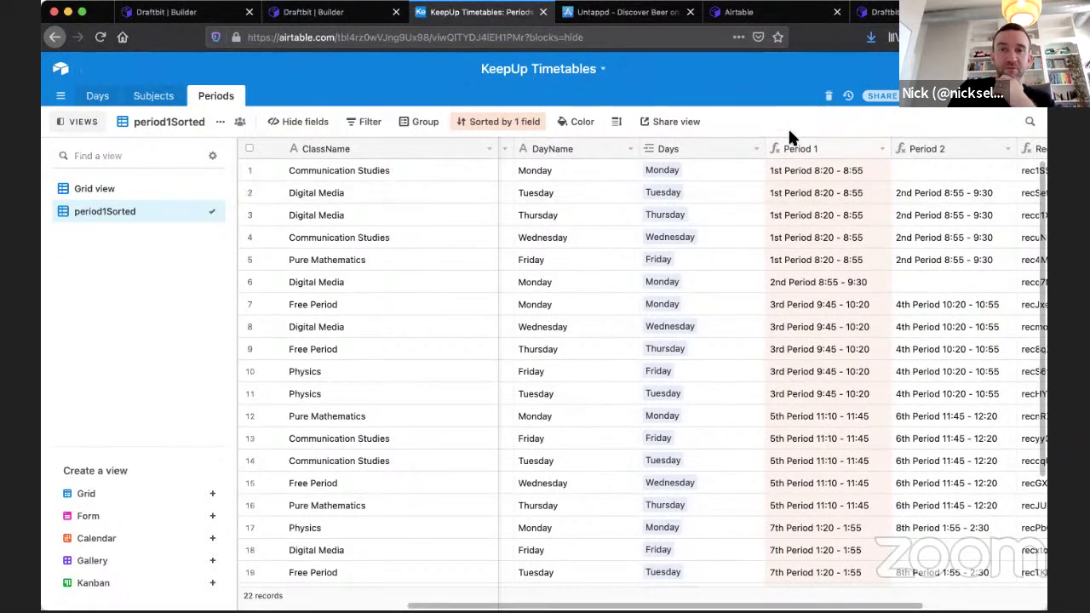
{"action": "left_click", "coordinate": [121, 190]}
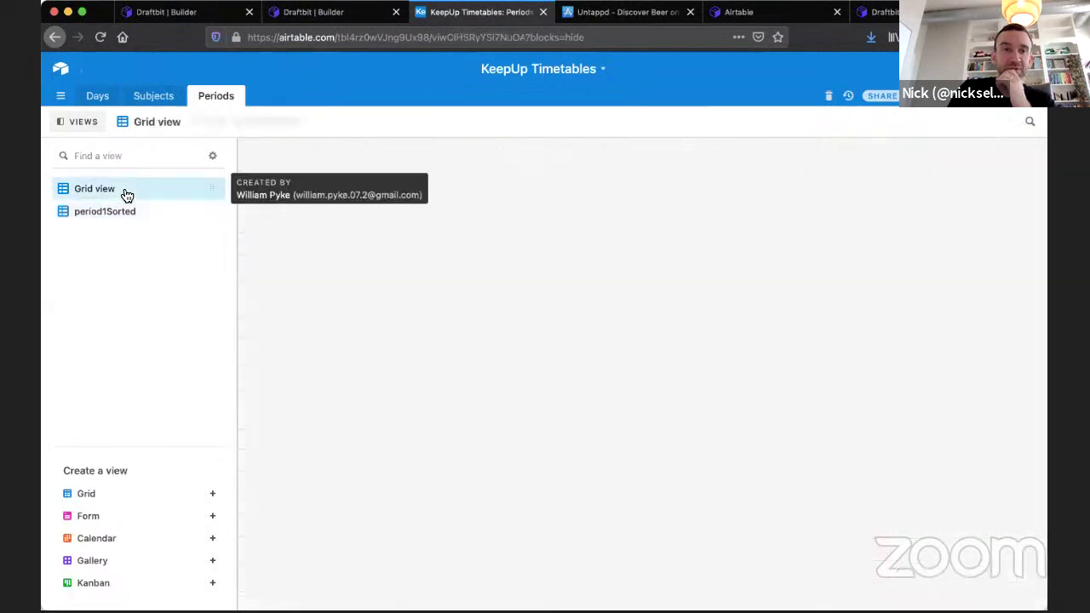
{"action": "left_click", "coordinate": [115, 211]}
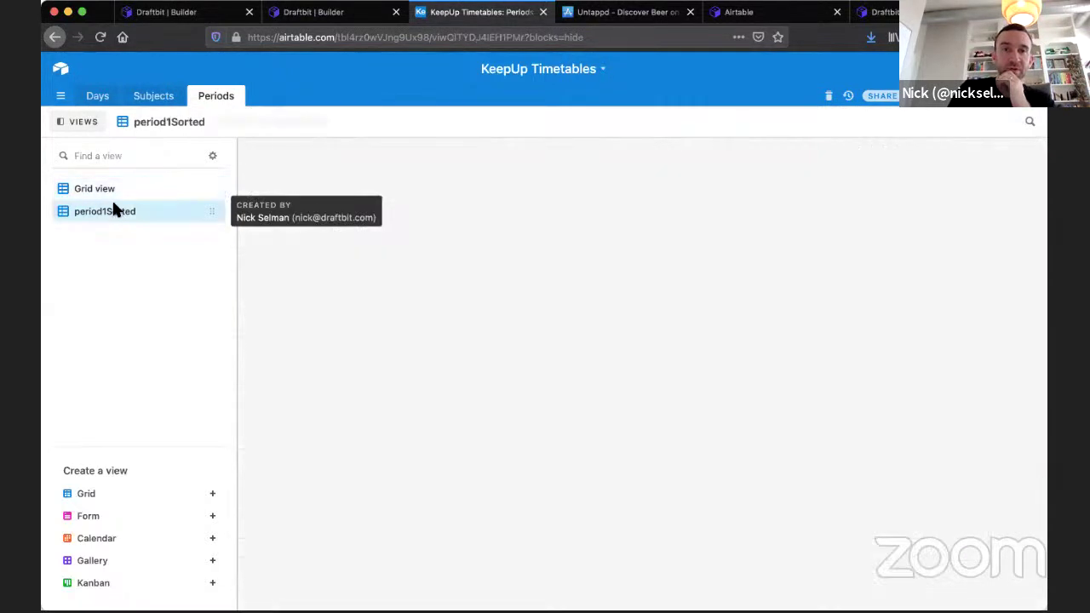
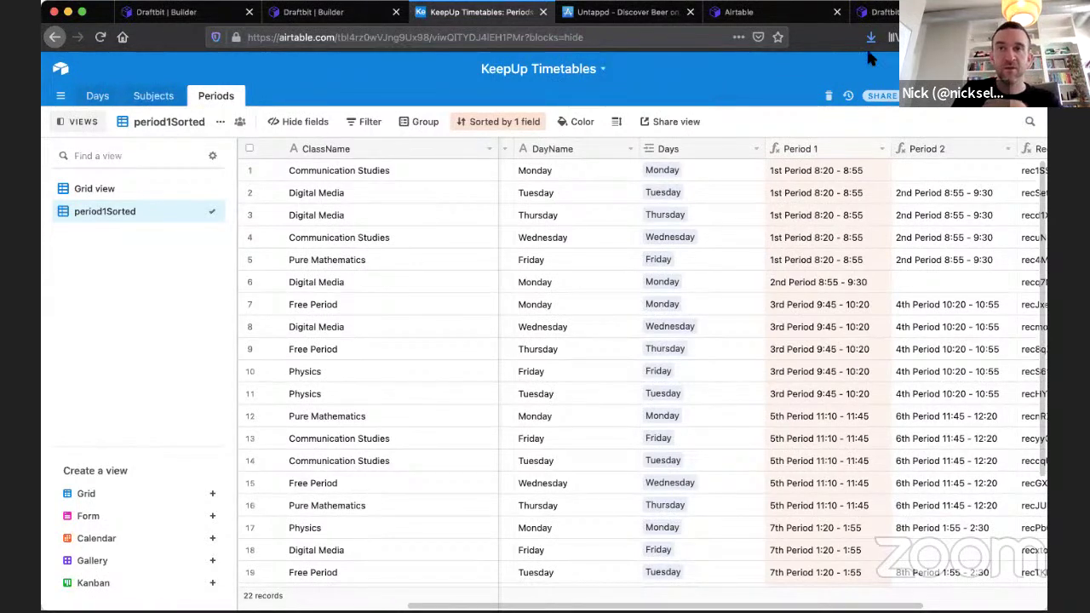
Switch to the Draftbit builder tab showing the KeepUp Timetables Days screen.
{"action": "left_click", "coordinate": [877, 12]}
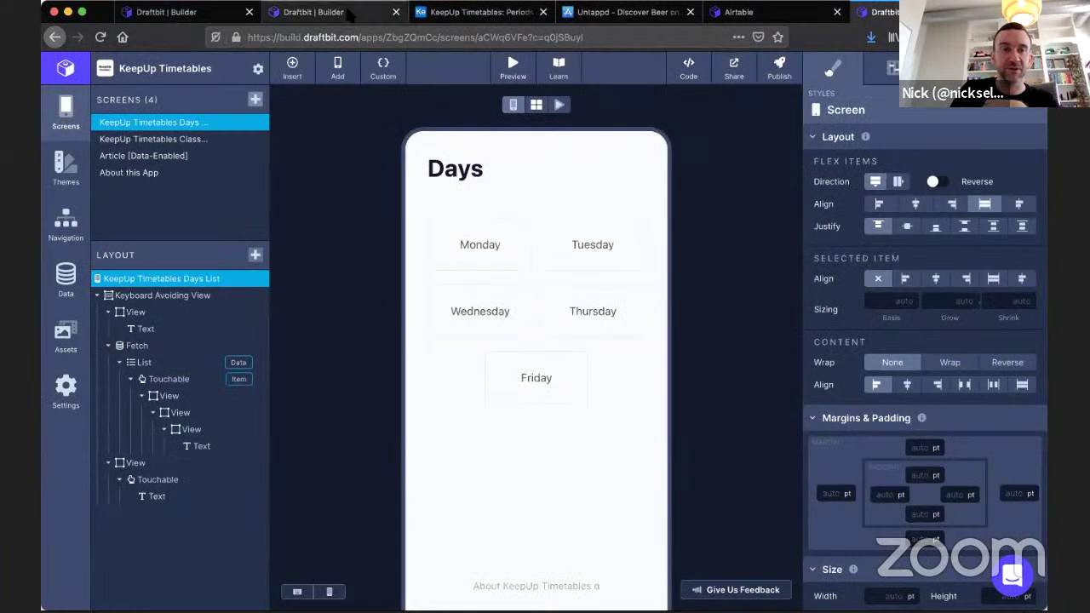
Pass through the Coffee Info and Spotify builders, dismiss Add a Screen, and open the Dashboard.
{"action": "left_click", "coordinate": [349, 12]}
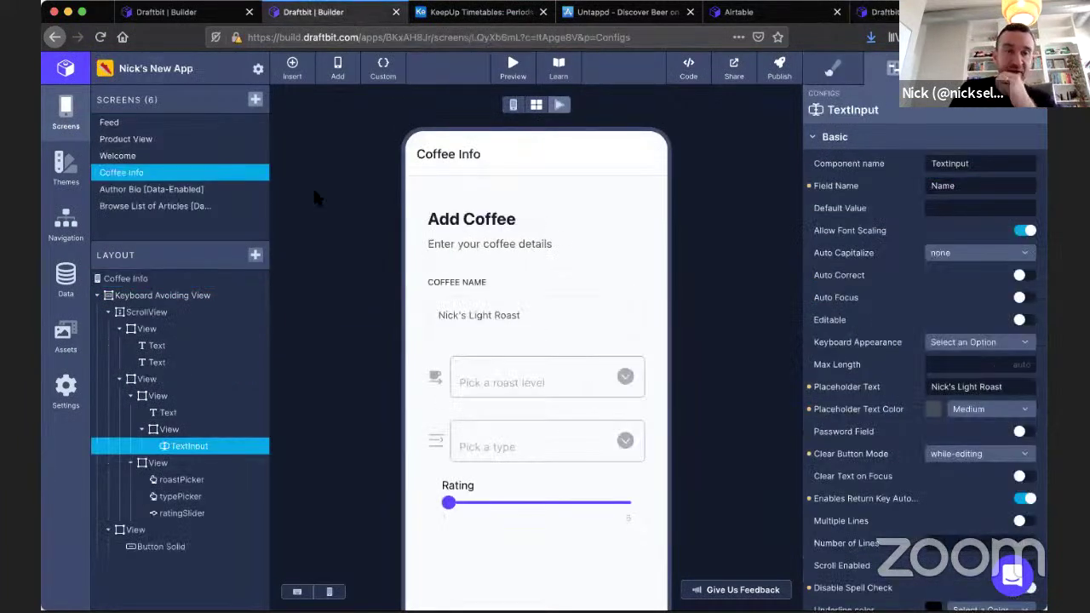
{"action": "left_click", "coordinate": [205, 20]}
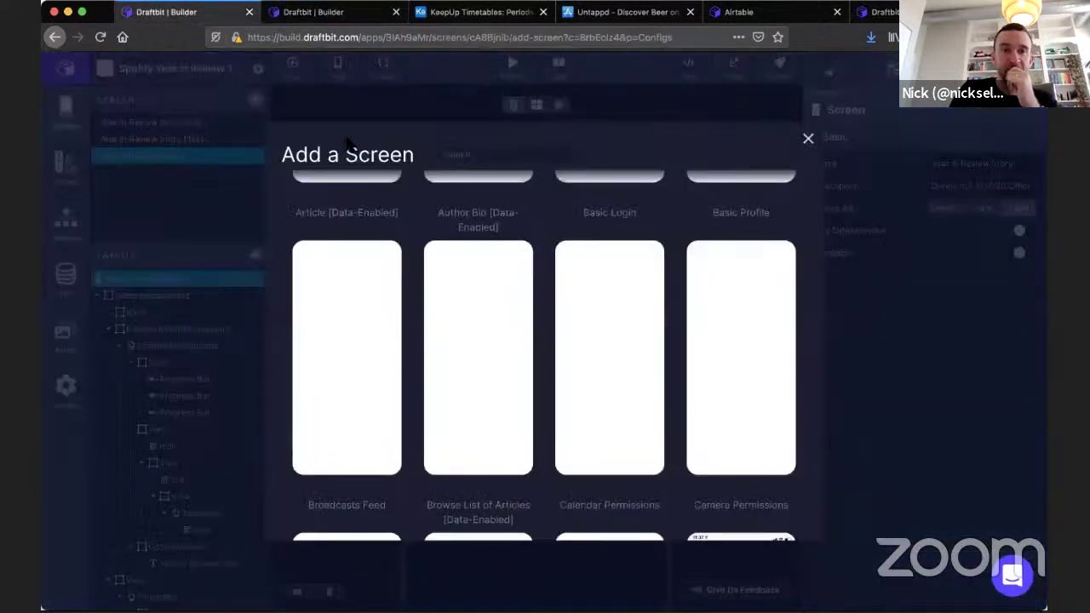
{"action": "left_click", "coordinate": [351, 101]}
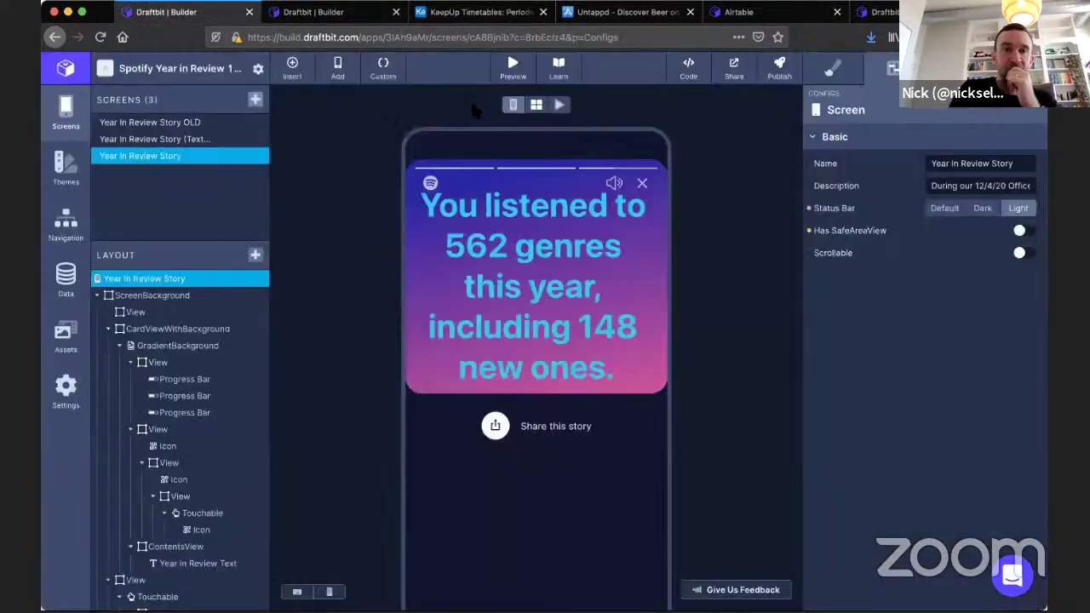
{"action": "left_click", "coordinate": [59, 70]}
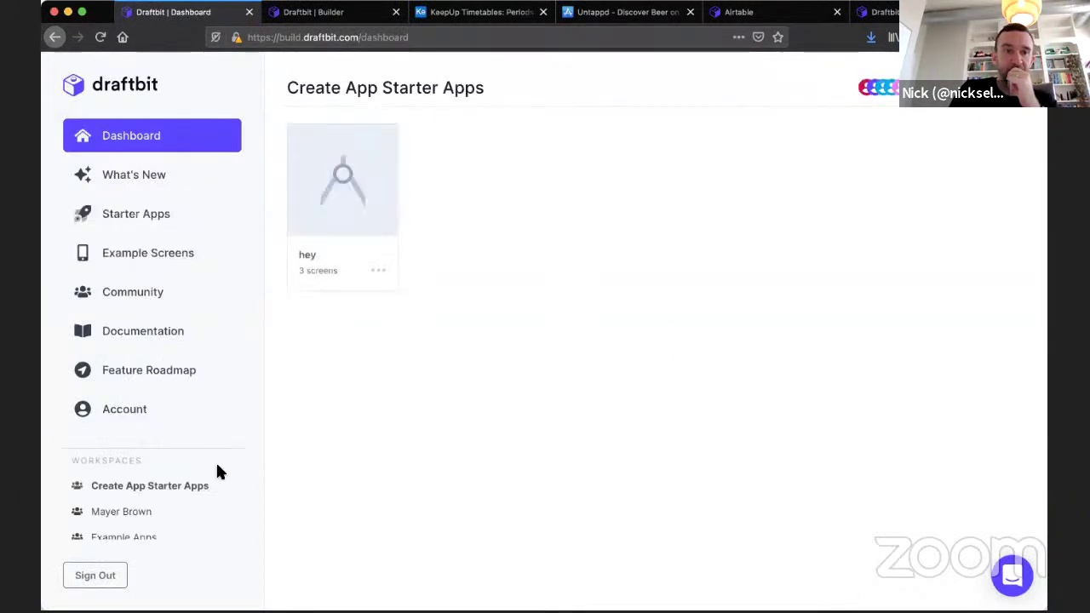
Start a new app in your own workspace named Books-Au.
{"action": "scroll", "coordinate": [167, 499], "scroll_direction": "down", "scroll_amount": 5}
{"action": "left_click", "coordinate": [139, 504]}
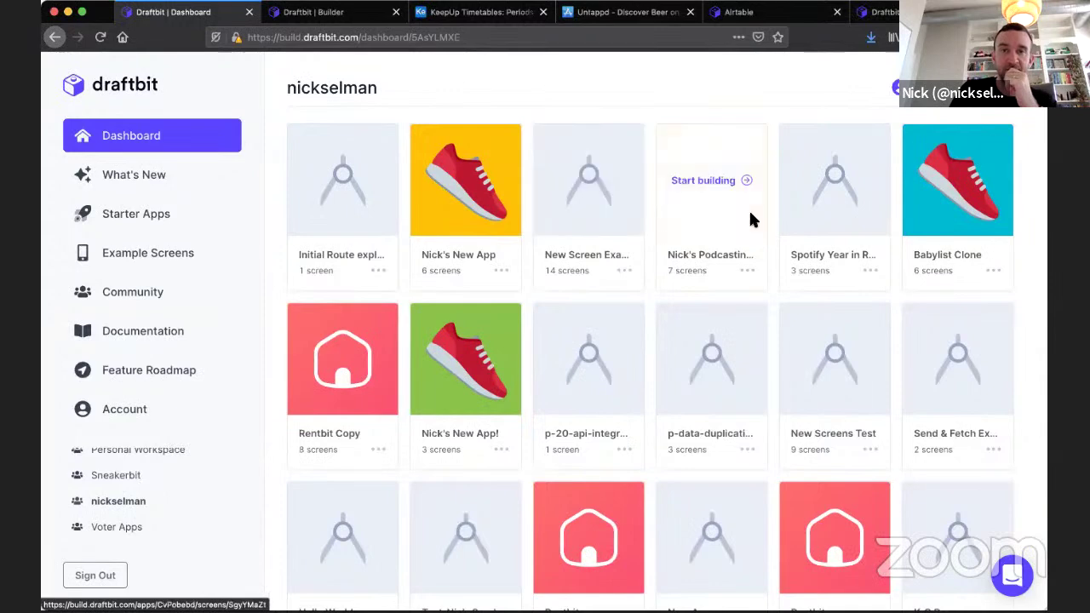
{"action": "left_click", "coordinate": [898, 86]}
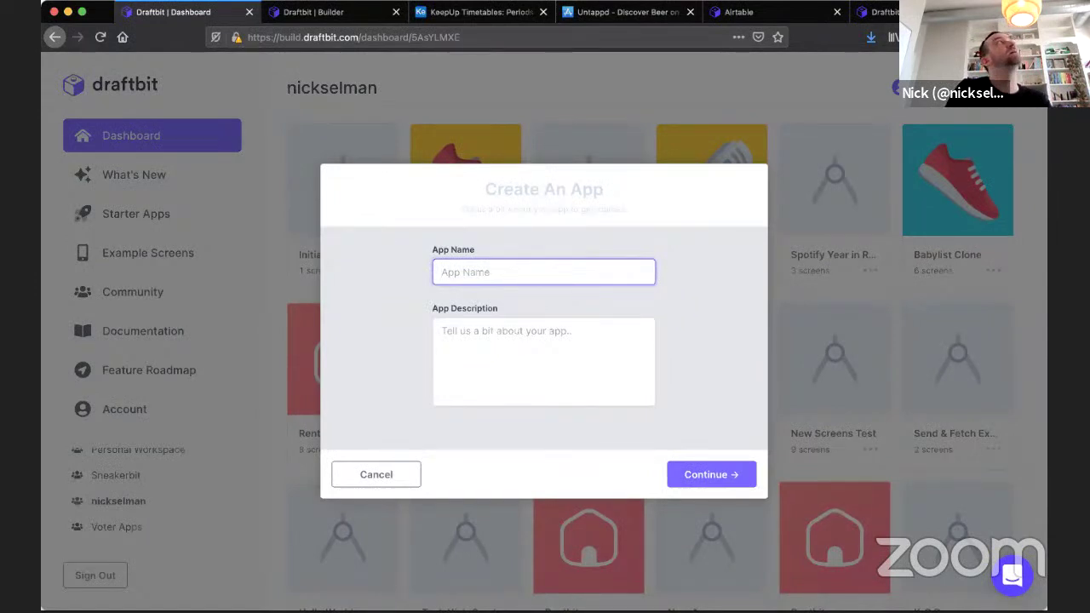
{"action": "type", "text": "Books-Au"}
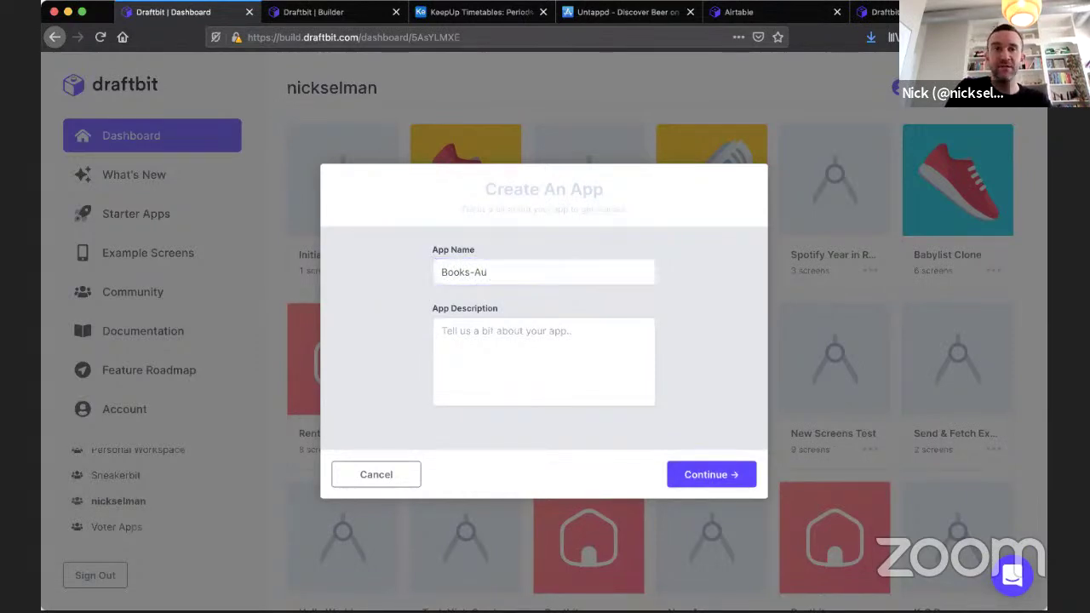
Open example-data.draftbit.com in a new browser tab.
{"action": "key", "text": "super+t"}
{"action": "type", "text": "examp"}
{"action": "key", "text": "Return"}
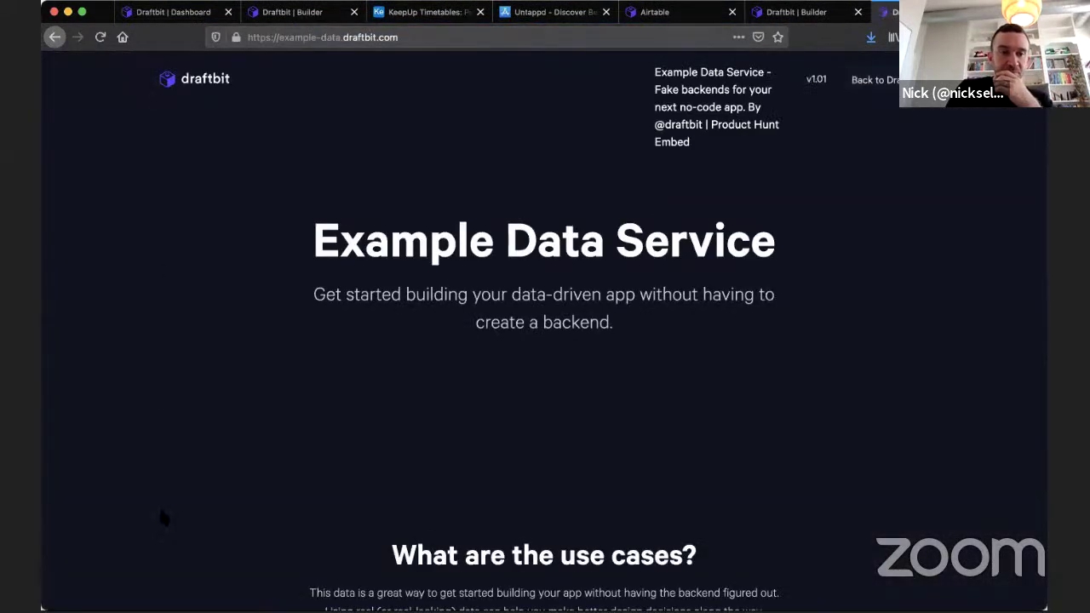
Browse the Example Data Service resources such as /books and /authors, then return to the Dashboard.
{"action": "scroll", "coordinate": [283, 337], "scroll_direction": "down", "scroll_amount": 10}
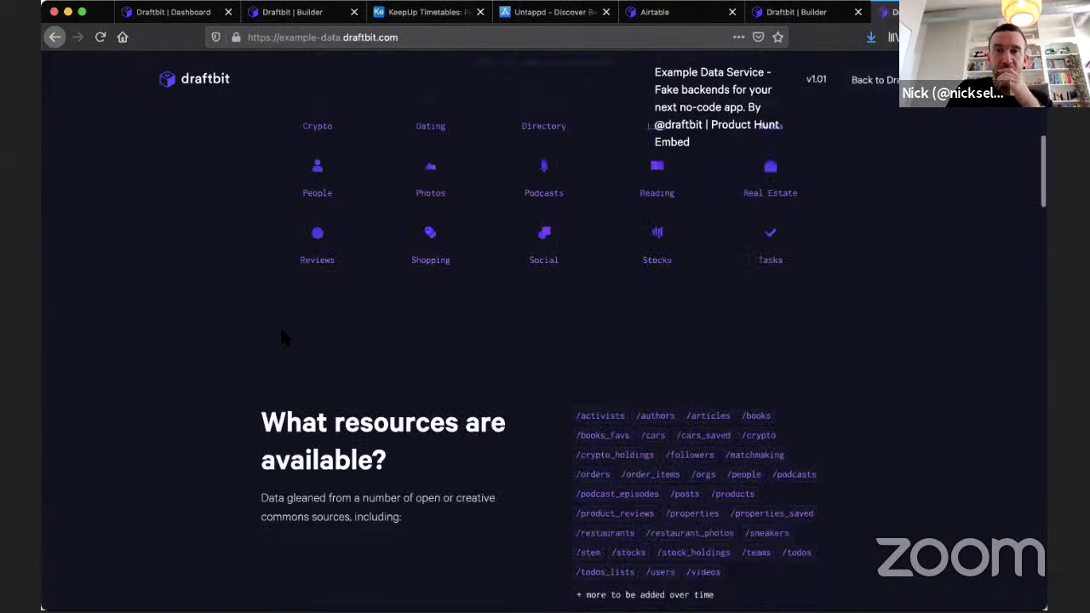
{"action": "scroll", "coordinate": [388, 285], "scroll_direction": "down", "scroll_amount": 2}
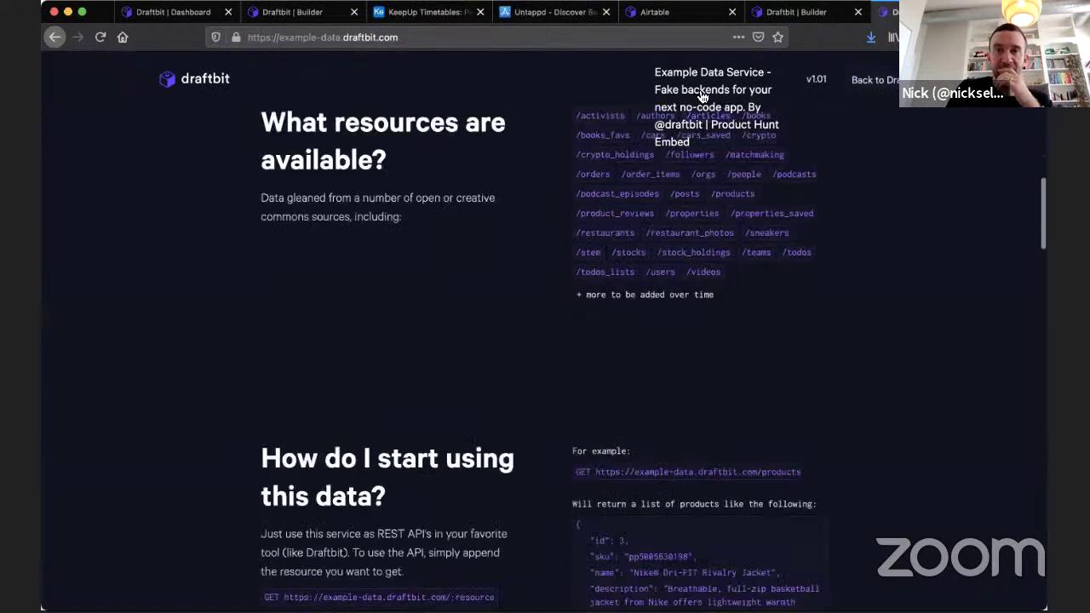
{"action": "scroll", "coordinate": [709, 106], "scroll_direction": "up", "scroll_amount": 2}
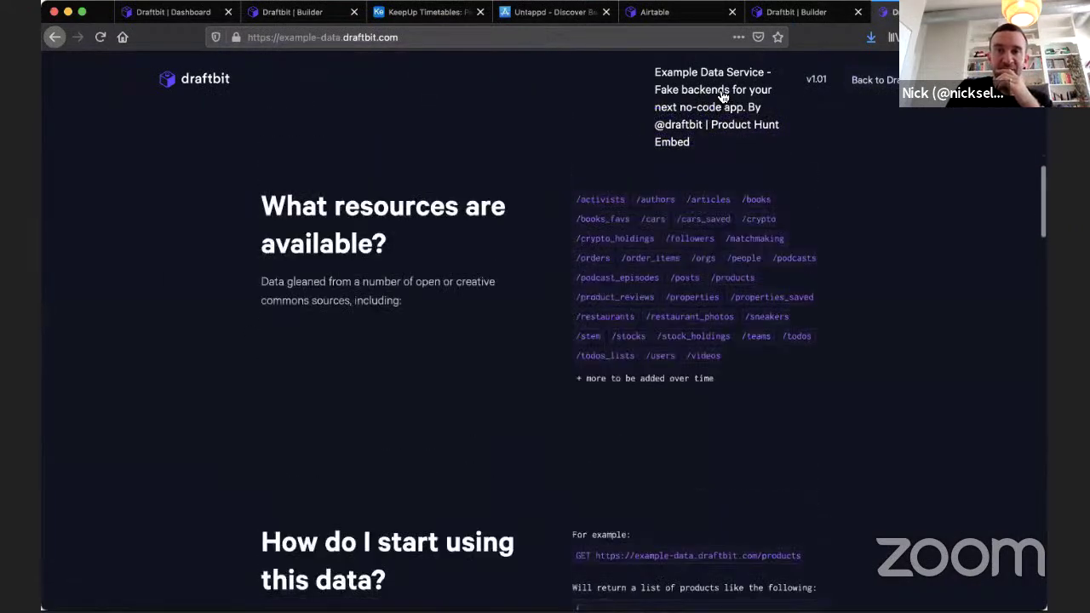
{"action": "scroll", "coordinate": [722, 108], "scroll_direction": "up", "scroll_amount": 5}
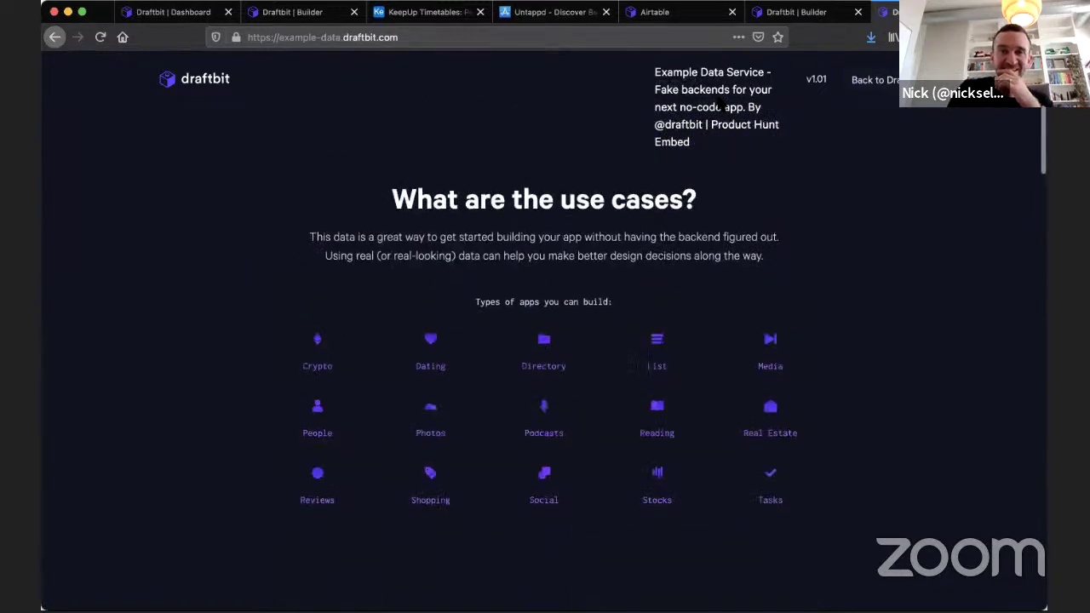
{"action": "scroll", "coordinate": [722, 106], "scroll_direction": "down", "scroll_amount": 4}
{"action": "scroll", "coordinate": [706, 166], "scroll_direction": "down", "scroll_amount": 3}
{"action": "scroll", "coordinate": [705, 166], "scroll_direction": "up", "scroll_amount": 5}
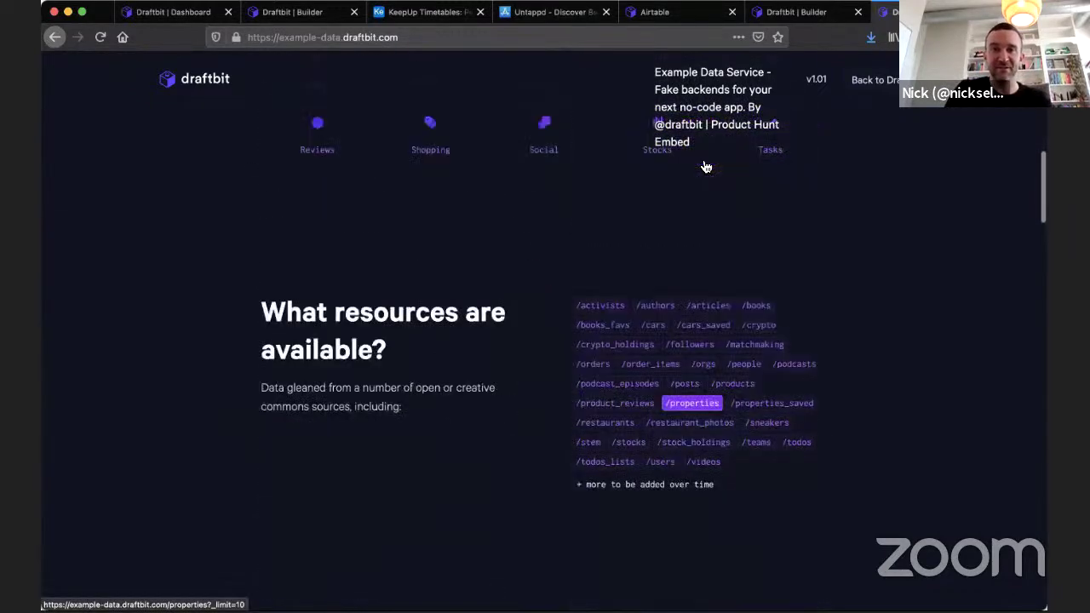
{"action": "scroll", "coordinate": [701, 161], "scroll_direction": "up", "scroll_amount": 1}
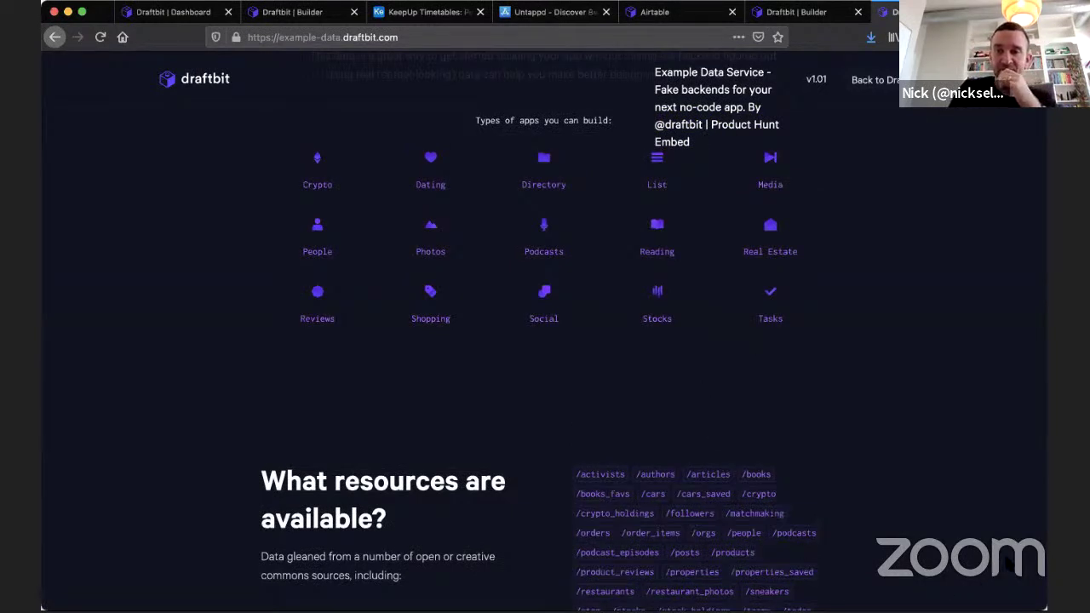
{"action": "scroll", "coordinate": [251, 321], "scroll_direction": "down", "scroll_amount": 5}
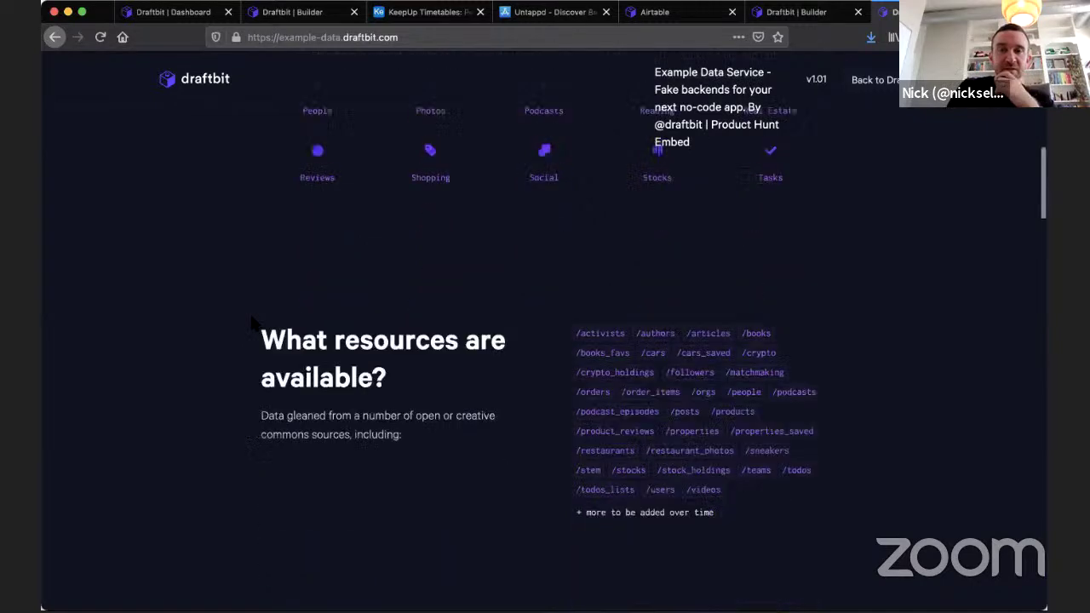
{"action": "scroll", "coordinate": [170, 326], "scroll_direction": "down", "scroll_amount": 5}
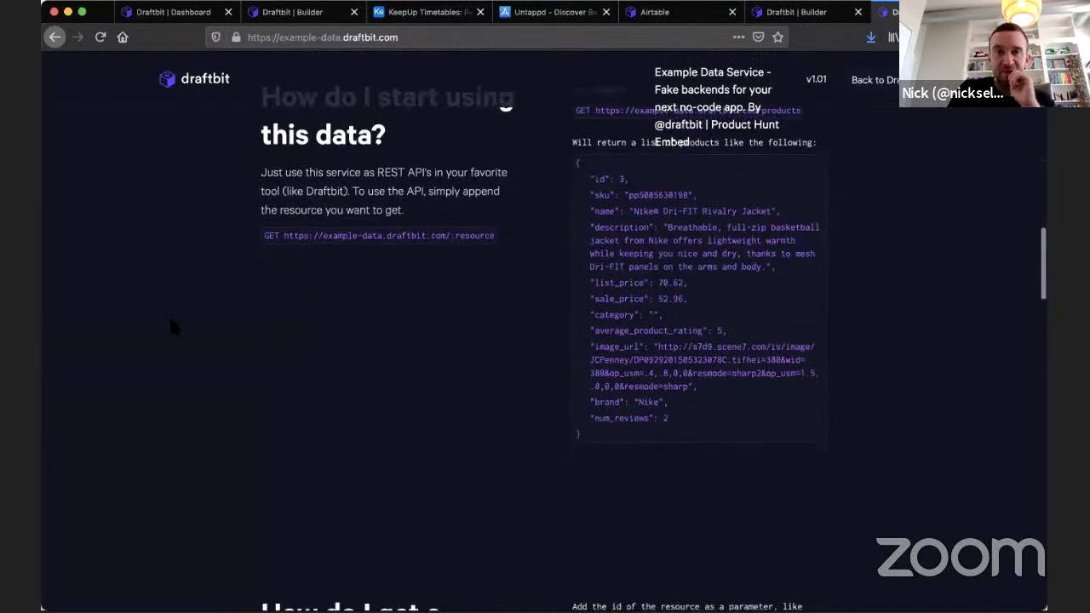
{"action": "scroll", "coordinate": [169, 315], "scroll_direction": "up", "scroll_amount": 2}
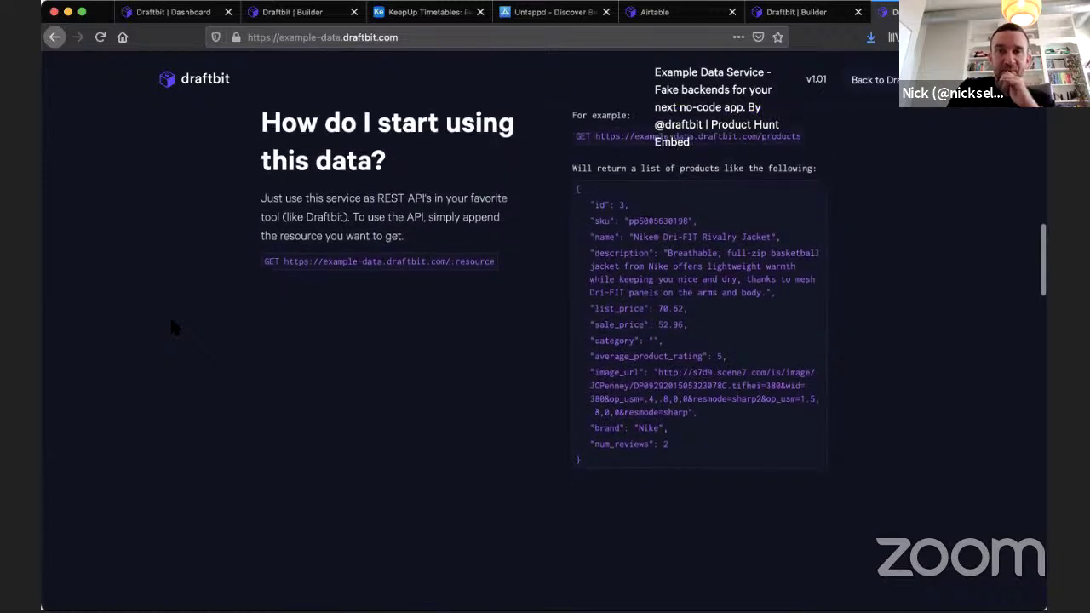
{"action": "scroll", "coordinate": [171, 326], "scroll_direction": "up", "scroll_amount": 5}
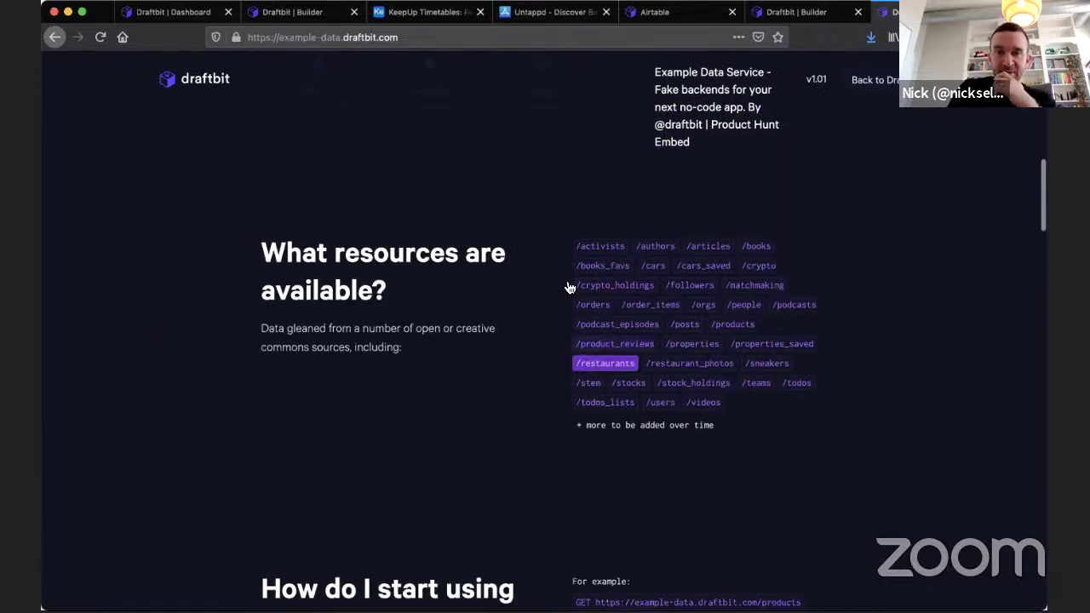
{"action": "scroll", "coordinate": [577, 358], "scroll_direction": "down", "scroll_amount": 1}
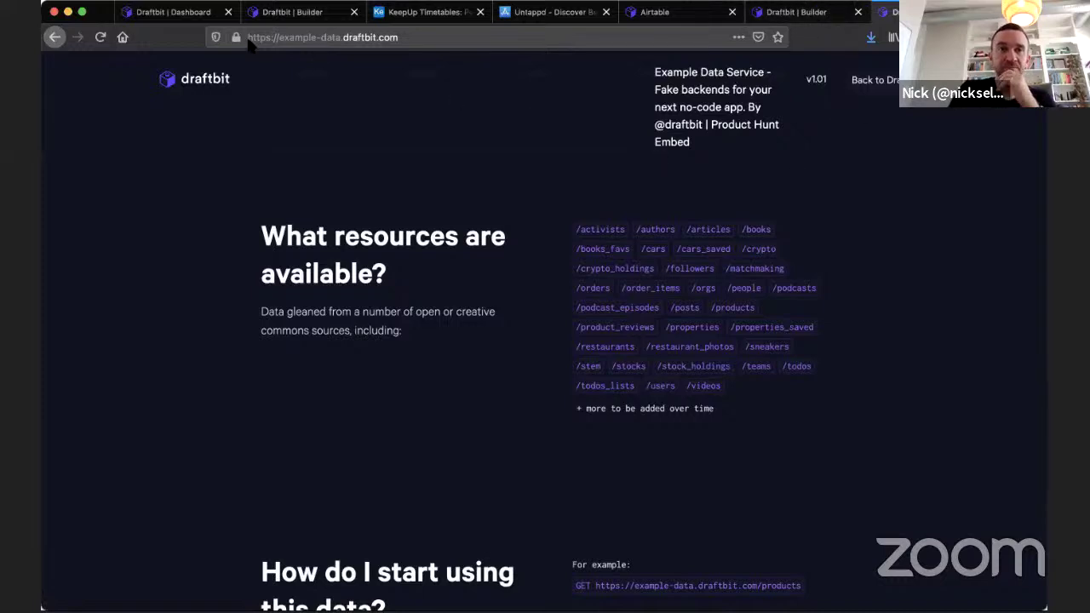
{"action": "left_click", "coordinate": [171, 12]}
Cancel the Books-Au app and look at the Bookbit starter in Starter Apps.
{"action": "left_click", "coordinate": [387, 473]}
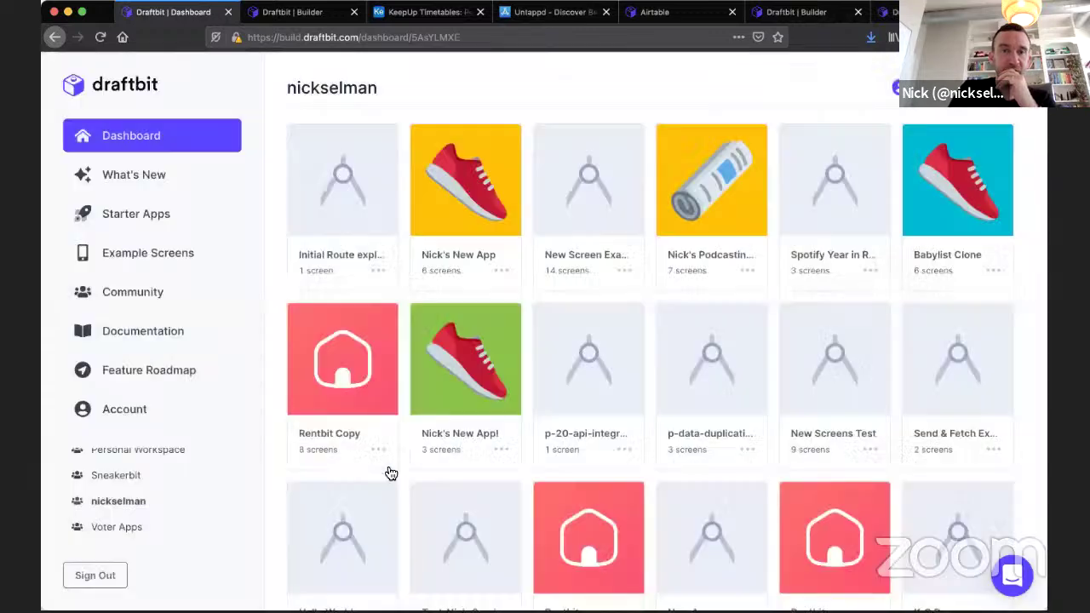
{"action": "left_click", "coordinate": [143, 223]}
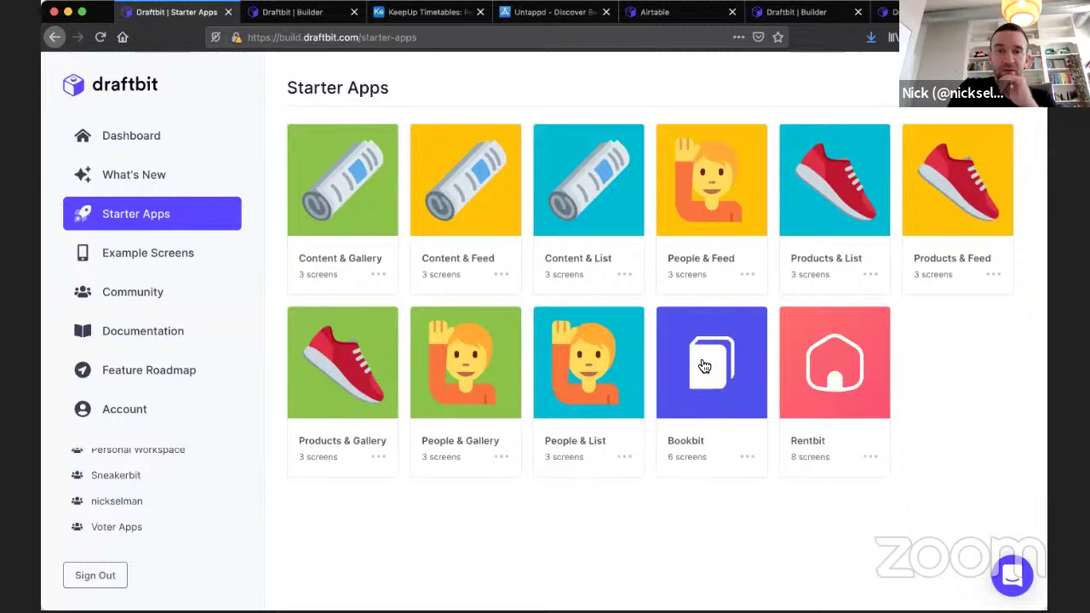
{"action": "left_click", "coordinate": [699, 352]}
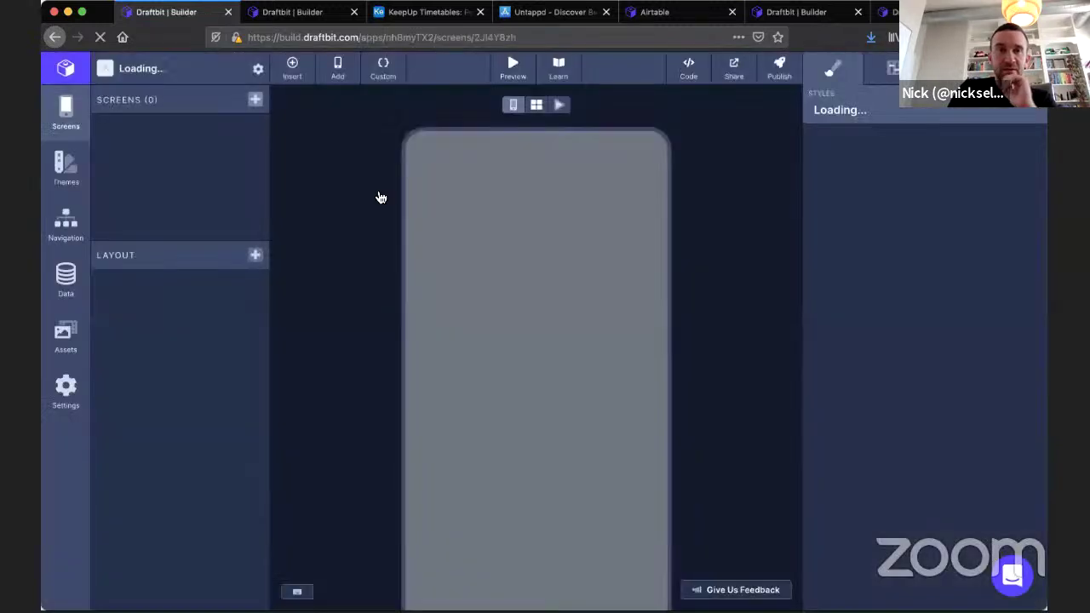
{"action": "left_click", "coordinate": [54, 37]}
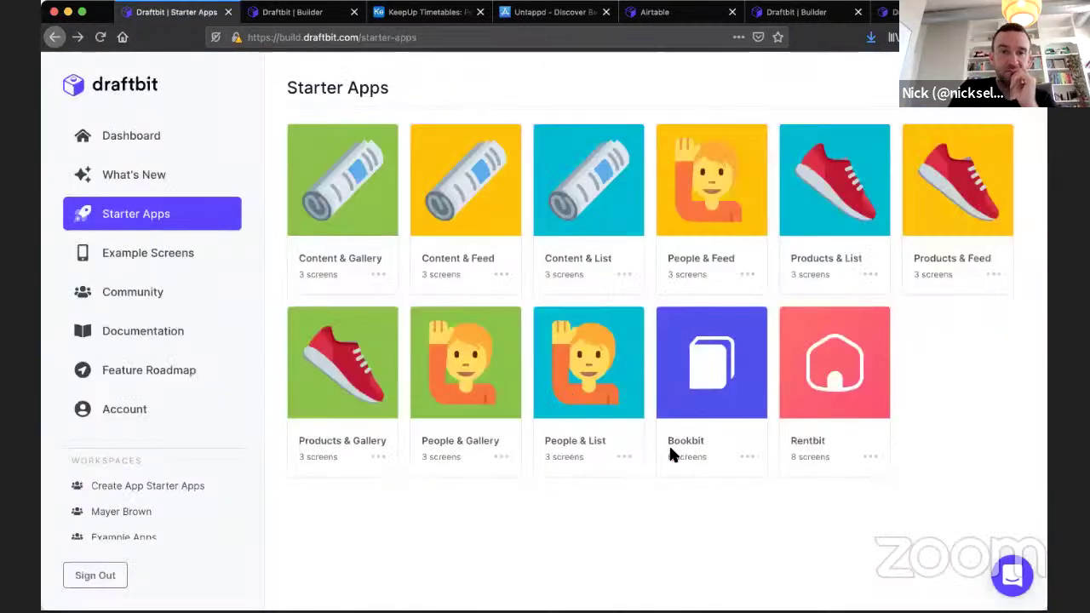
Copy Bookbit into your own workspace, then view the example /authors JSON.
{"action": "left_click", "coordinate": [749, 460]}
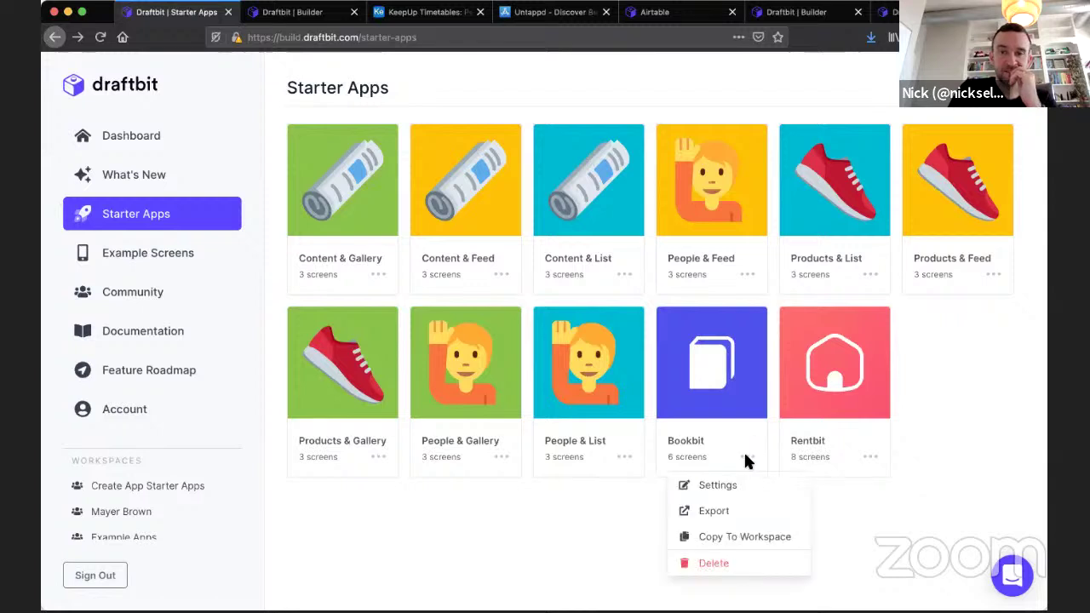
{"action": "left_click", "coordinate": [721, 533]}
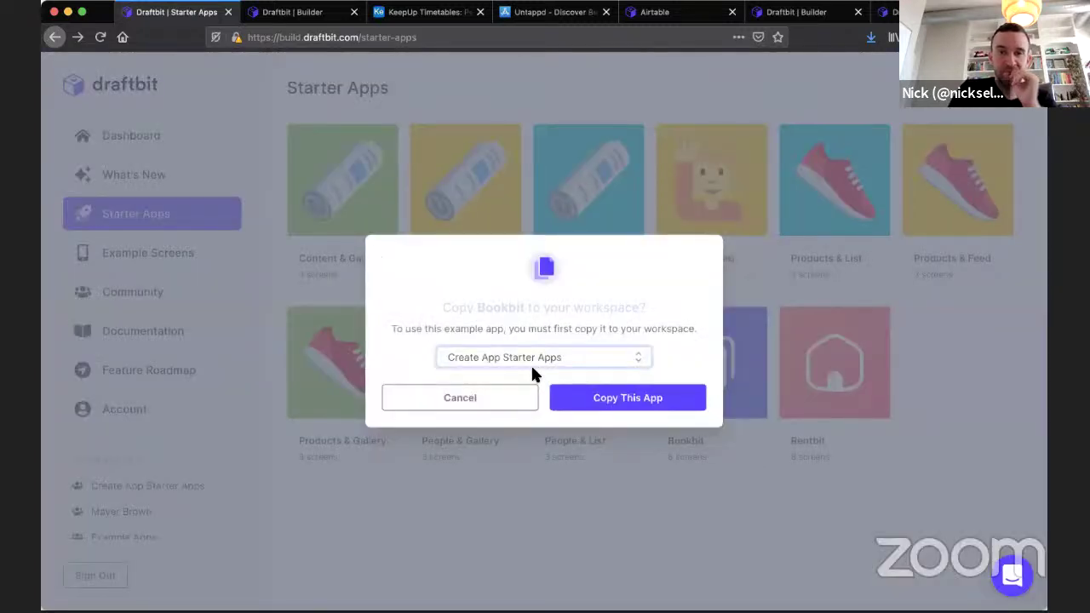
{"action": "left_click", "coordinate": [644, 408]}
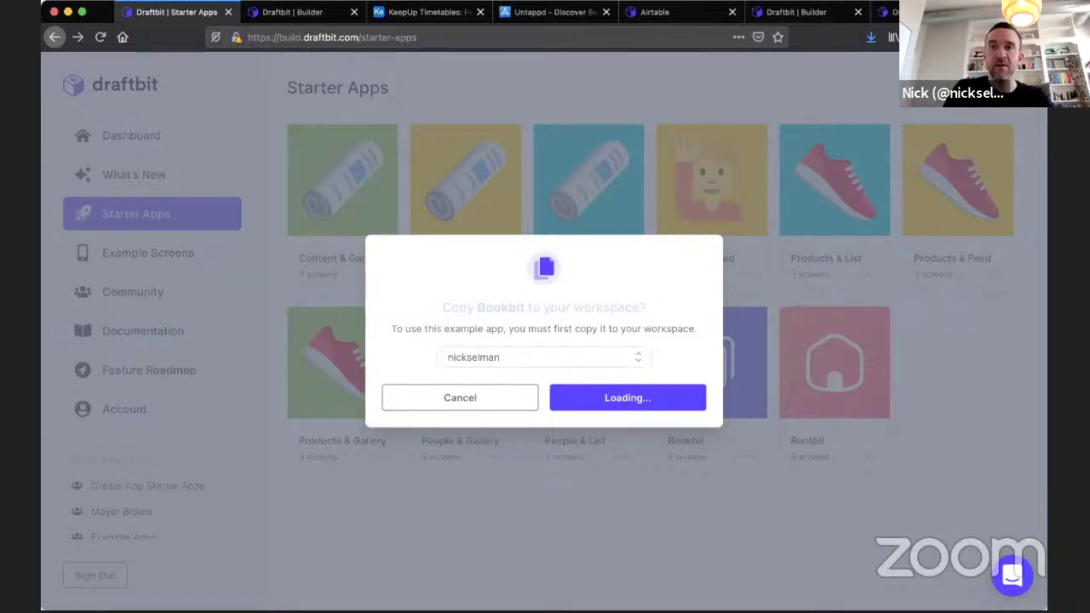
{"action": "left_click", "coordinate": [890, 12]}
{"action": "left_click", "coordinate": [649, 231]}
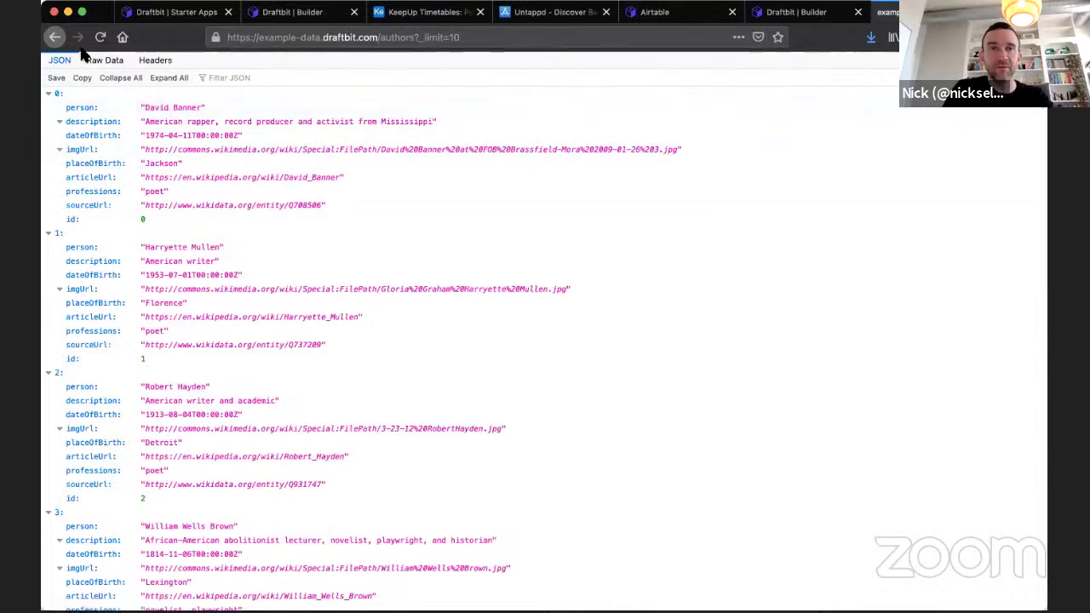
Open the example /books data and select the Harry Potter book's author name.
{"action": "left_click", "coordinate": [54, 36]}
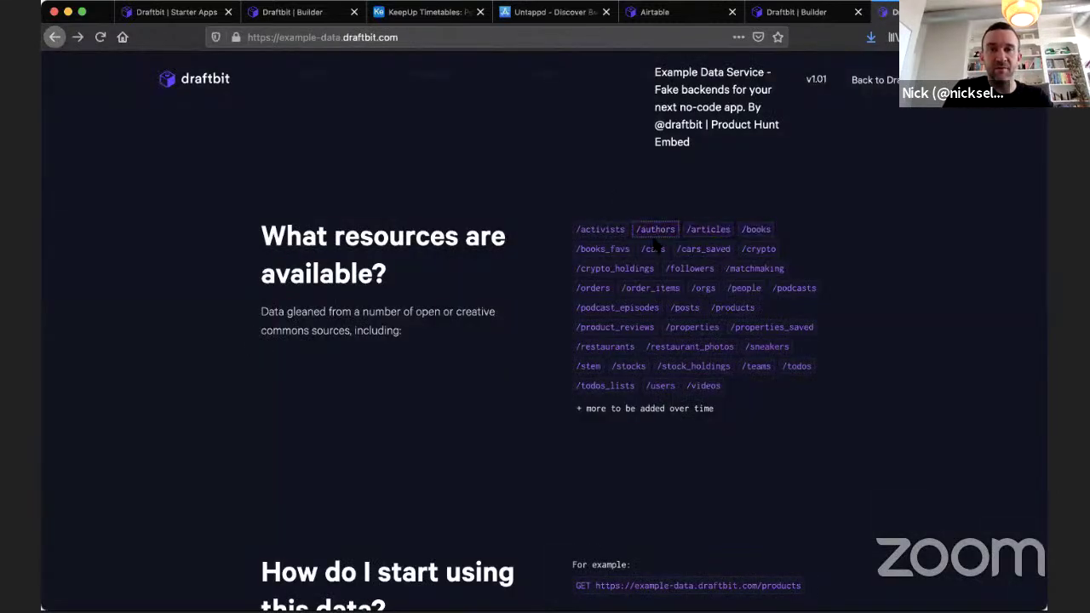
{"action": "left_click", "coordinate": [755, 229]}
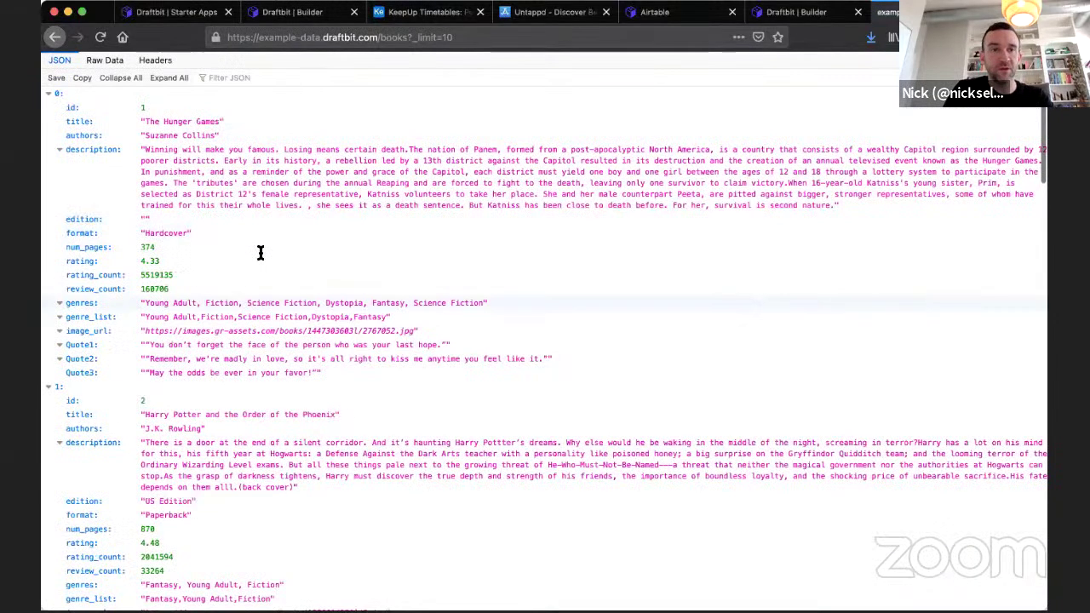
{"action": "scroll", "coordinate": [260, 252], "scroll_direction": "down", "scroll_amount": 1}
{"action": "scroll", "coordinate": [148, 148], "scroll_direction": "up", "scroll_amount": 1}
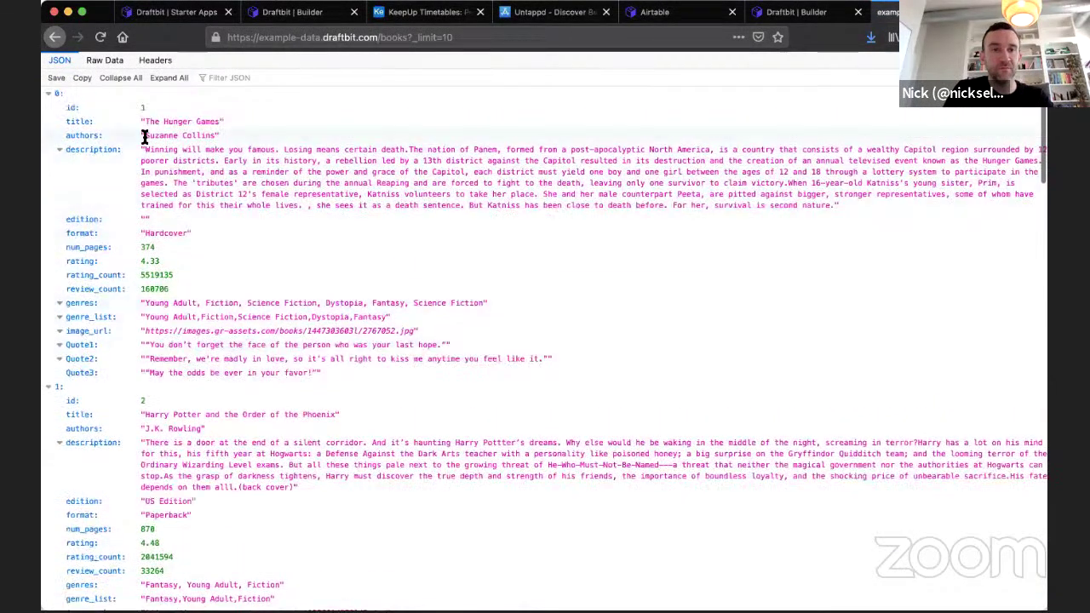
{"action": "scroll", "coordinate": [257, 314], "scroll_direction": "down", "scroll_amount": 3}
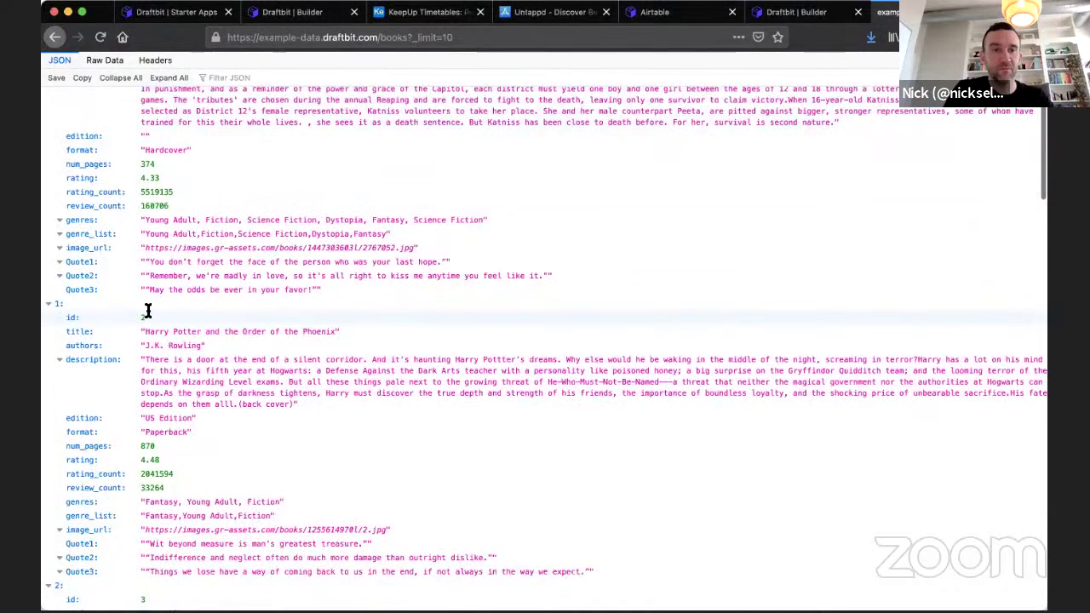
{"action": "left_click_drag", "start_coordinate": [143, 313], "coordinate": [200, 318]}
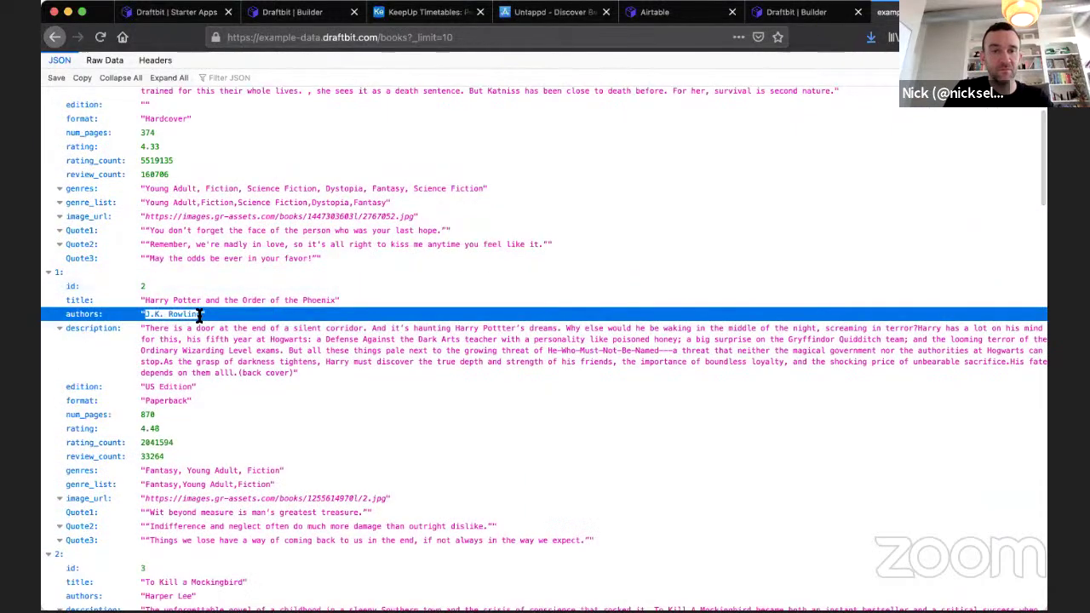
Search the /authors data for that author name, which isn't found.
{"action": "left_click", "coordinate": [54, 37]}
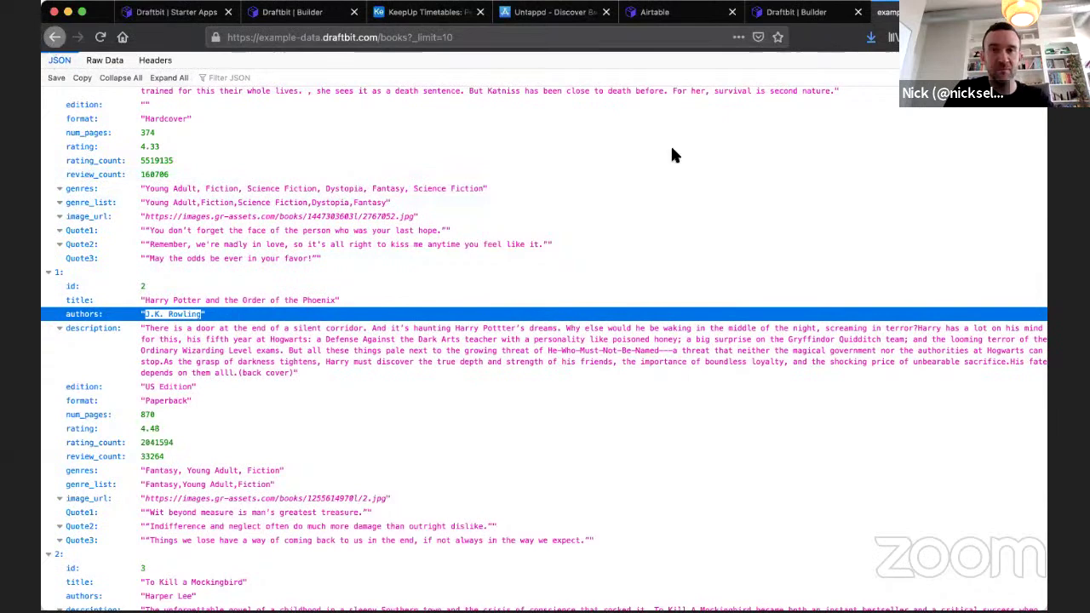
{"action": "left_click", "coordinate": [656, 229]}
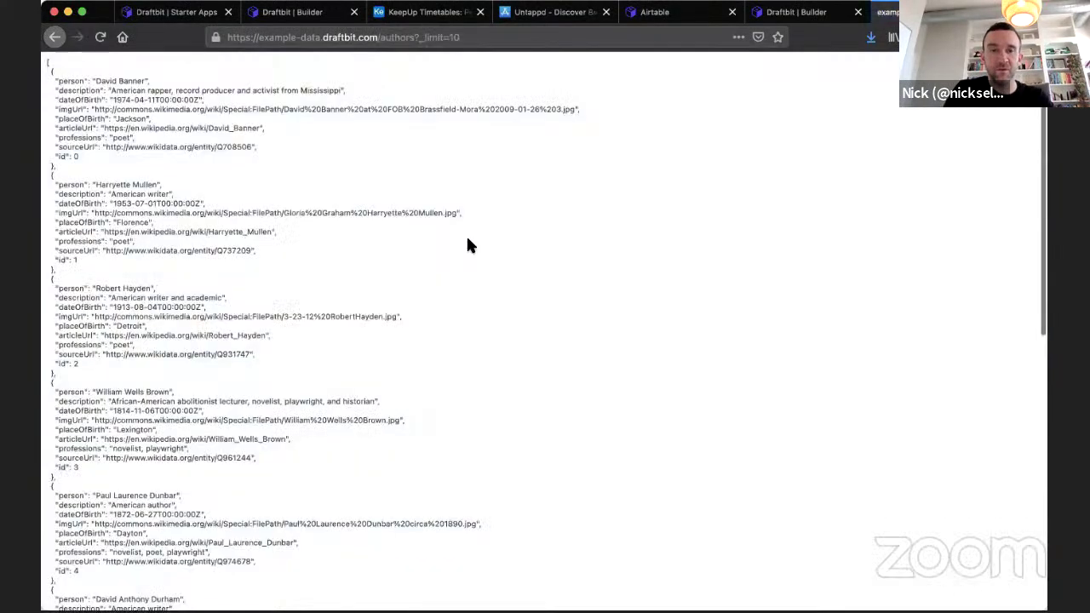
{"action": "key", "text": "super+f"}
{"action": "key", "text": "super+v"}
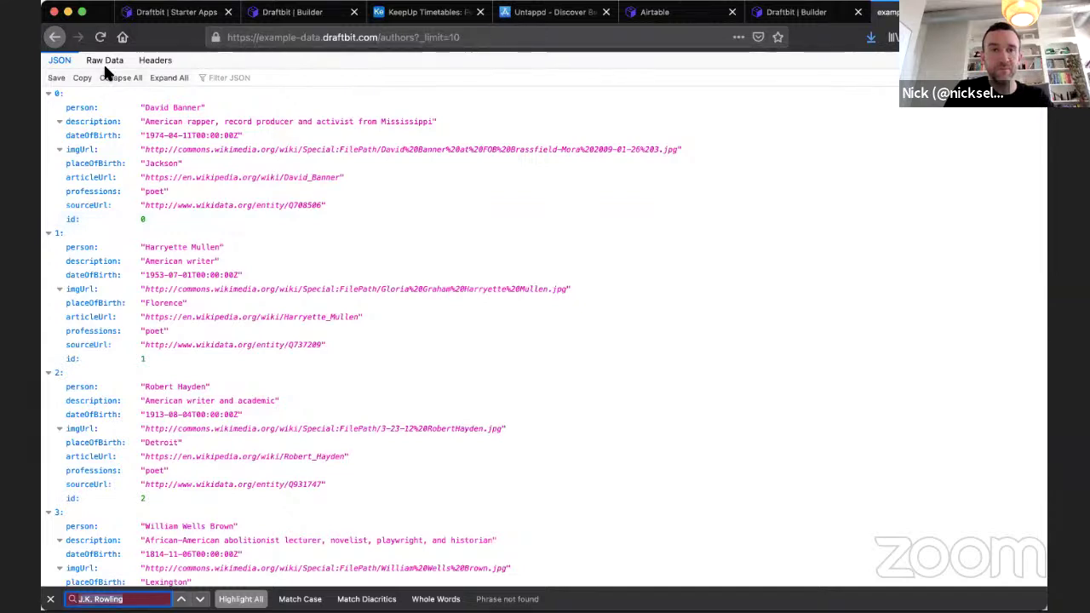
Find the author's name in the /books data, then return to Draftbit's Starter Apps.
{"action": "left_click", "coordinate": [55, 37]}
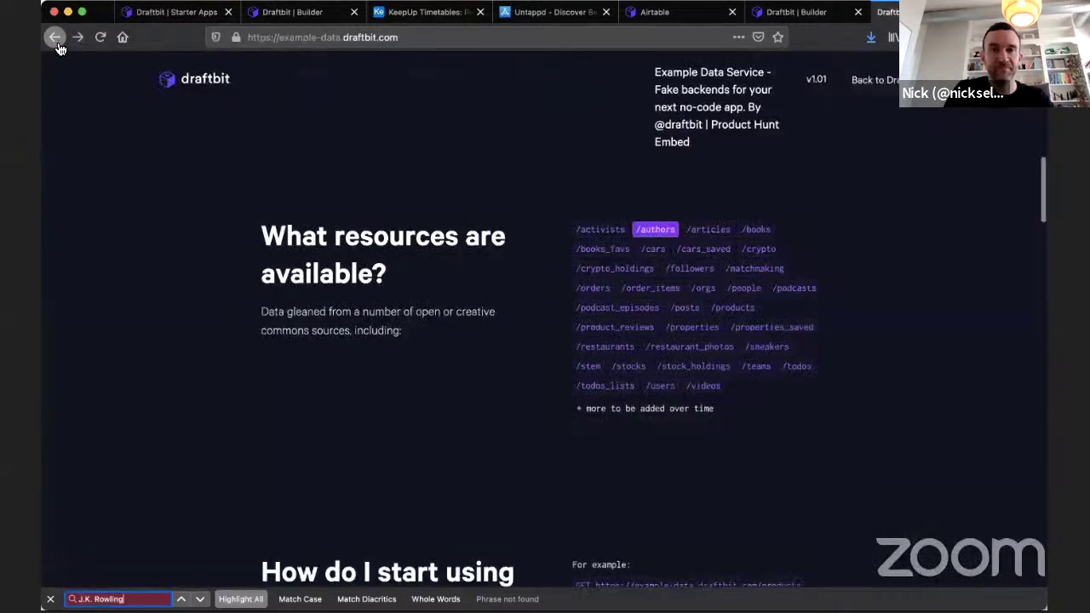
{"action": "left_click", "coordinate": [754, 235]}
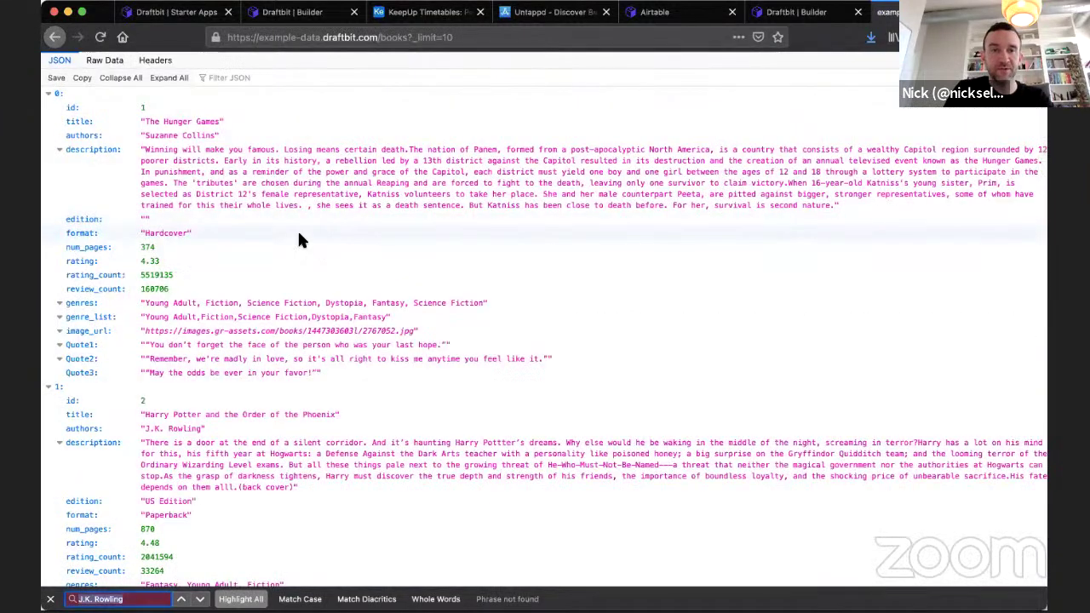
{"action": "key", "text": "Return"}
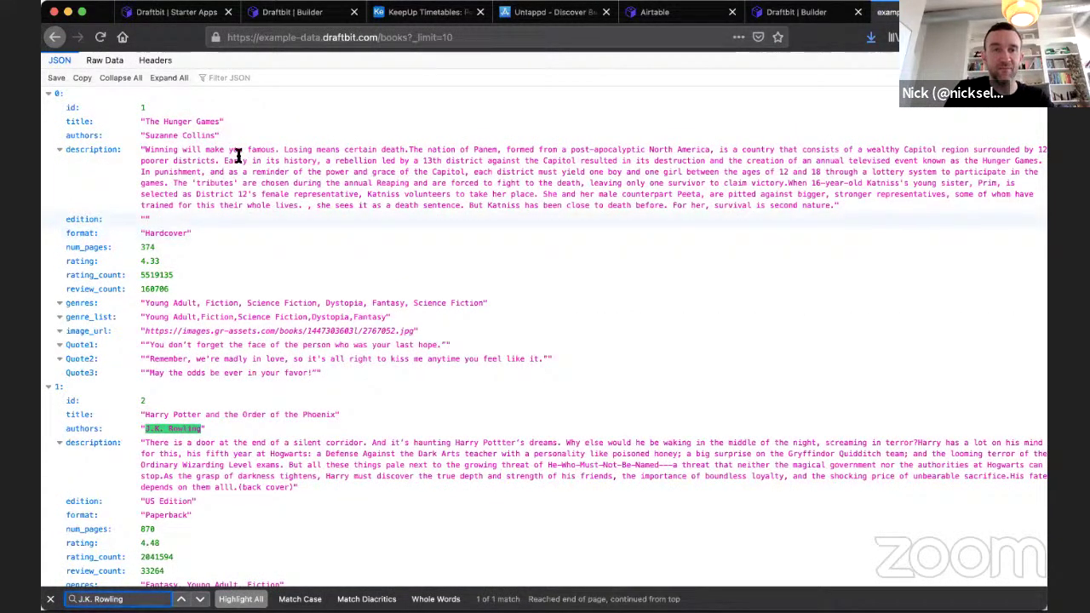
{"action": "left_click", "coordinate": [55, 41]}
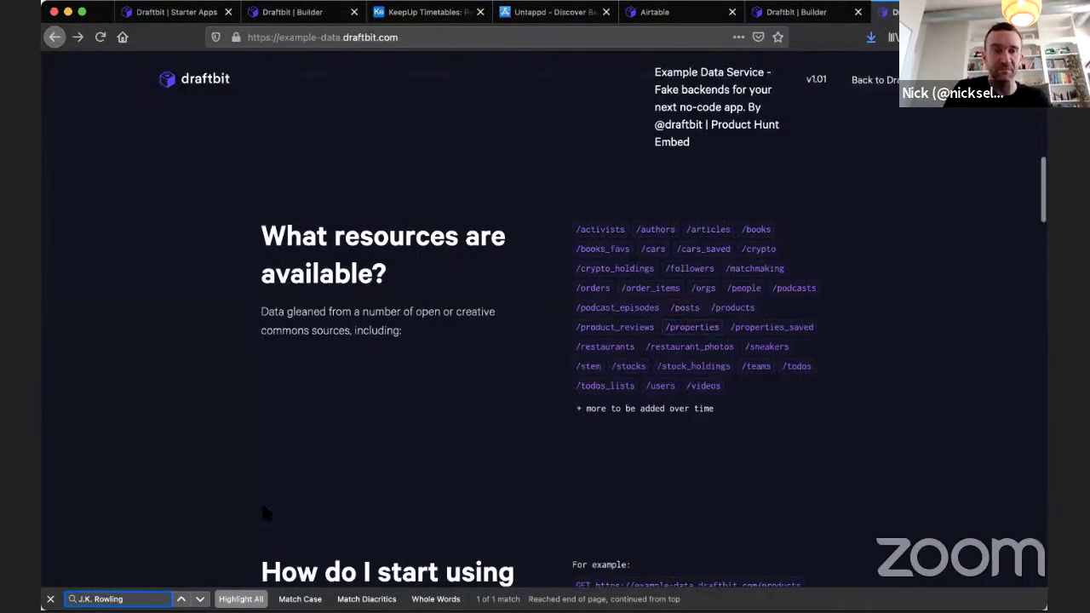
{"action": "left_click", "coordinate": [171, 12]}
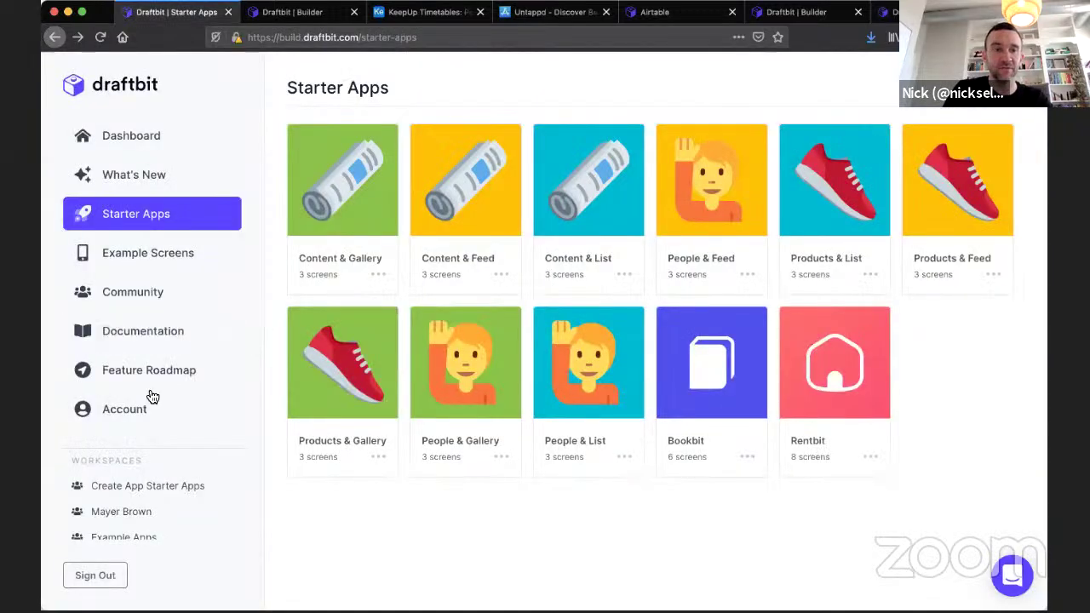
Open your personal workspace and launch the Bookbit Copy project.
{"action": "scroll", "coordinate": [141, 486], "scroll_direction": "down", "scroll_amount": 3}
{"action": "scroll", "coordinate": [143, 486], "scroll_direction": "down", "scroll_amount": 3}
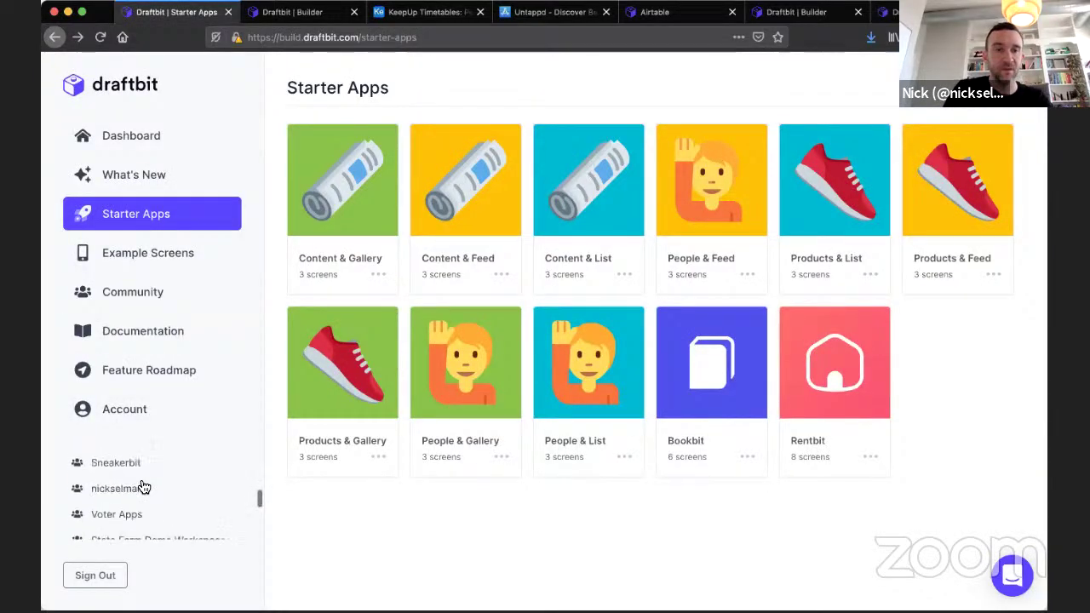
{"action": "left_click", "coordinate": [134, 479]}
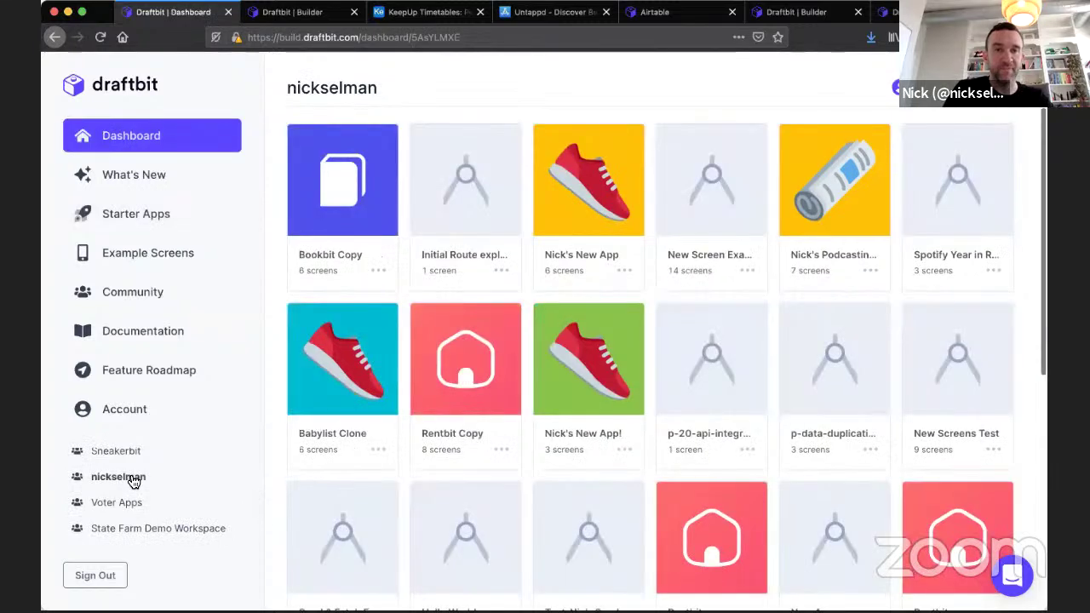
{"action": "left_click", "coordinate": [341, 180]}
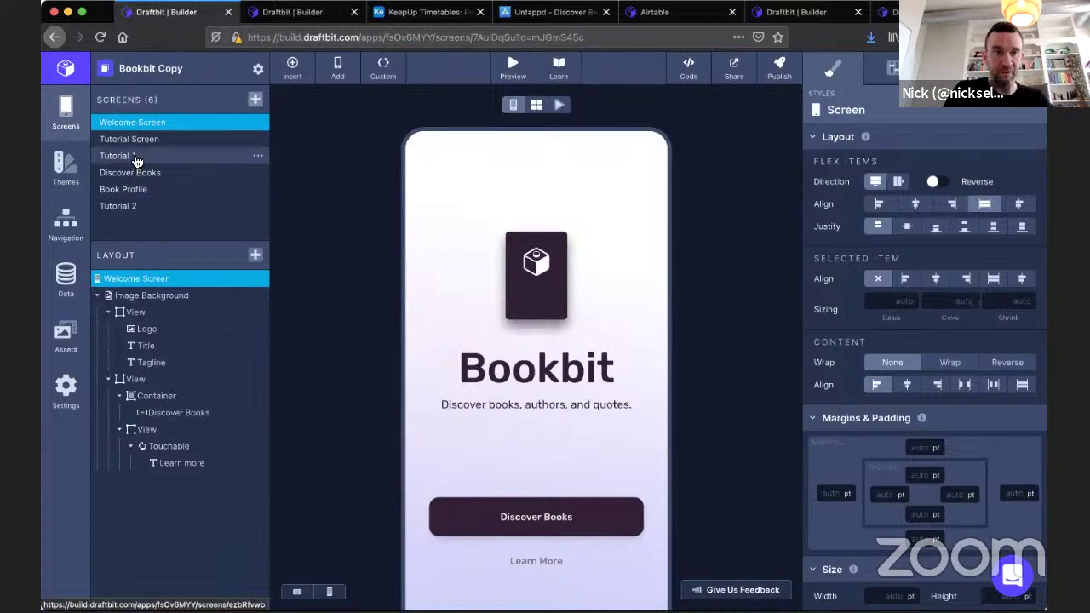
Select Tutorial 1, then Discover Books in the Screens list.
{"action": "left_click", "coordinate": [134, 160]}
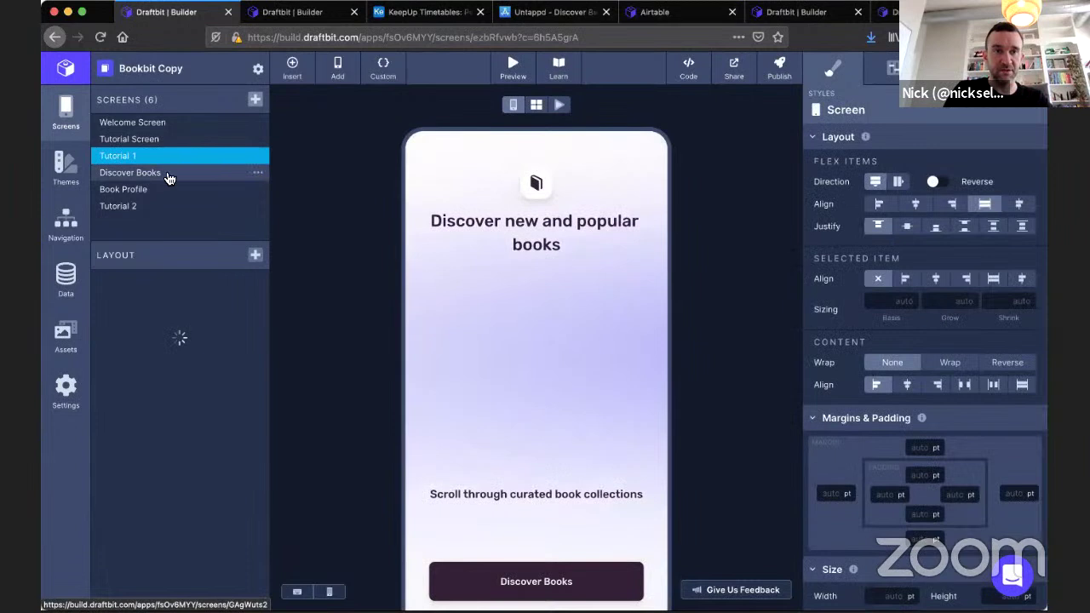
{"action": "left_click", "coordinate": [169, 175]}
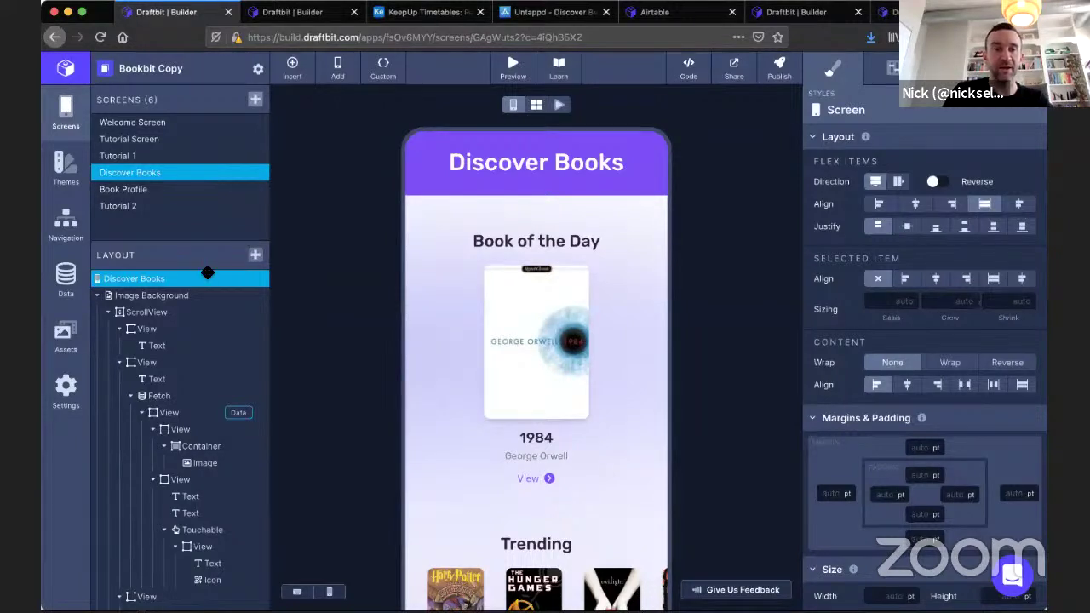
Select the Book of the Day Fetch to show its book of the day endpoint with id 101.
{"action": "left_click", "coordinate": [191, 413]}
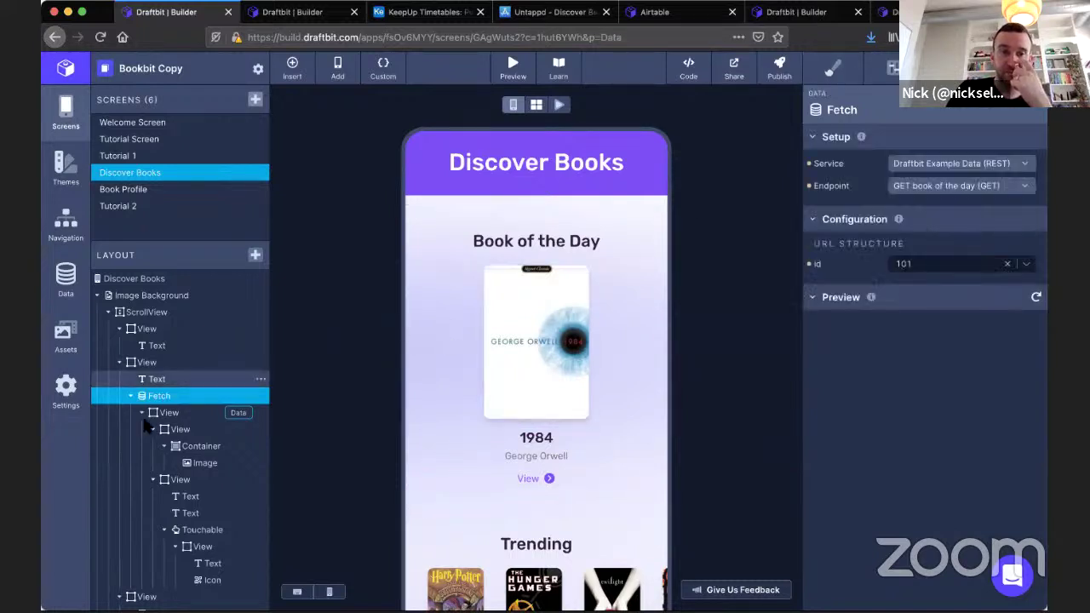
Delete the Book of the Day section from the Discover Books layout.
{"action": "scroll", "coordinate": [146, 426], "scroll_direction": "down", "scroll_amount": 1}
{"action": "scroll", "coordinate": [146, 409], "scroll_direction": "down", "scroll_amount": 3}
{"action": "scroll", "coordinate": [151, 392], "scroll_direction": "up", "scroll_amount": 3}
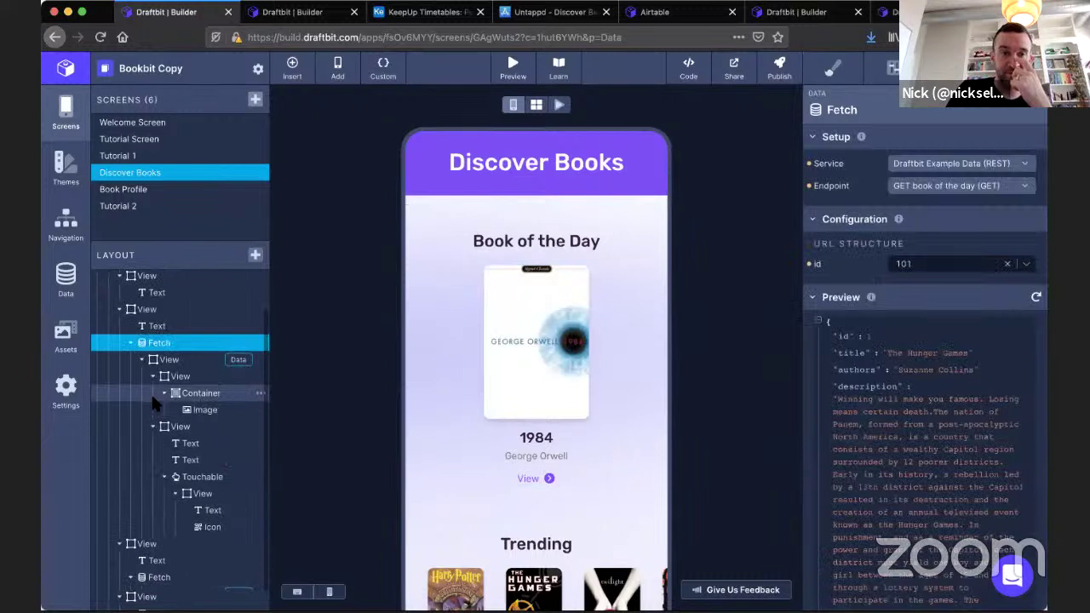
{"action": "scroll", "coordinate": [442, 468], "scroll_direction": "down", "scroll_amount": 2}
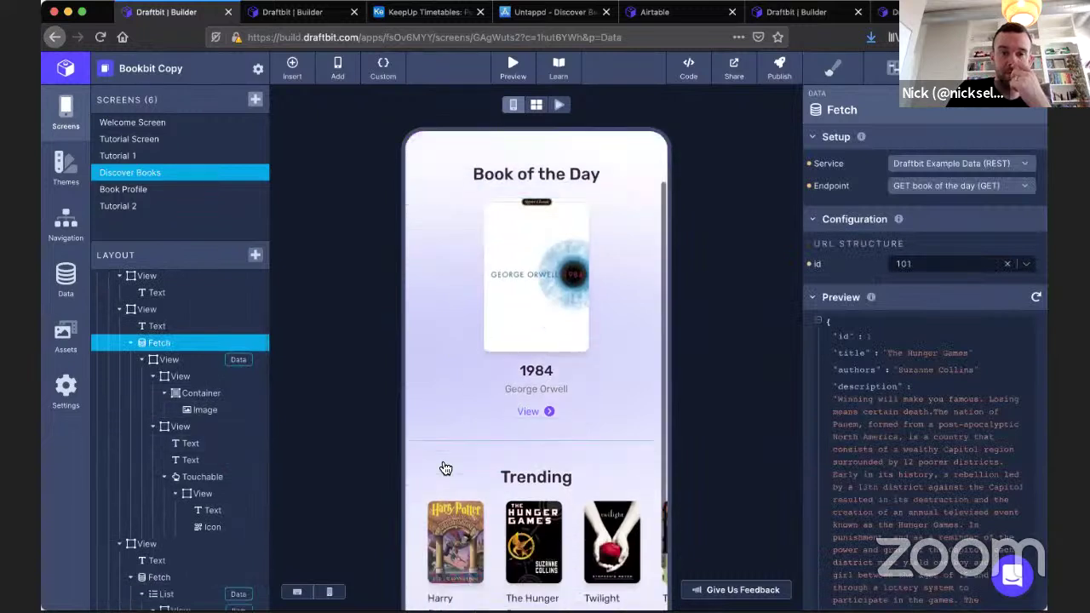
{"action": "scroll", "coordinate": [471, 464], "scroll_direction": "up", "scroll_amount": 2}
{"action": "scroll", "coordinate": [171, 409], "scroll_direction": "up", "scroll_amount": 1}
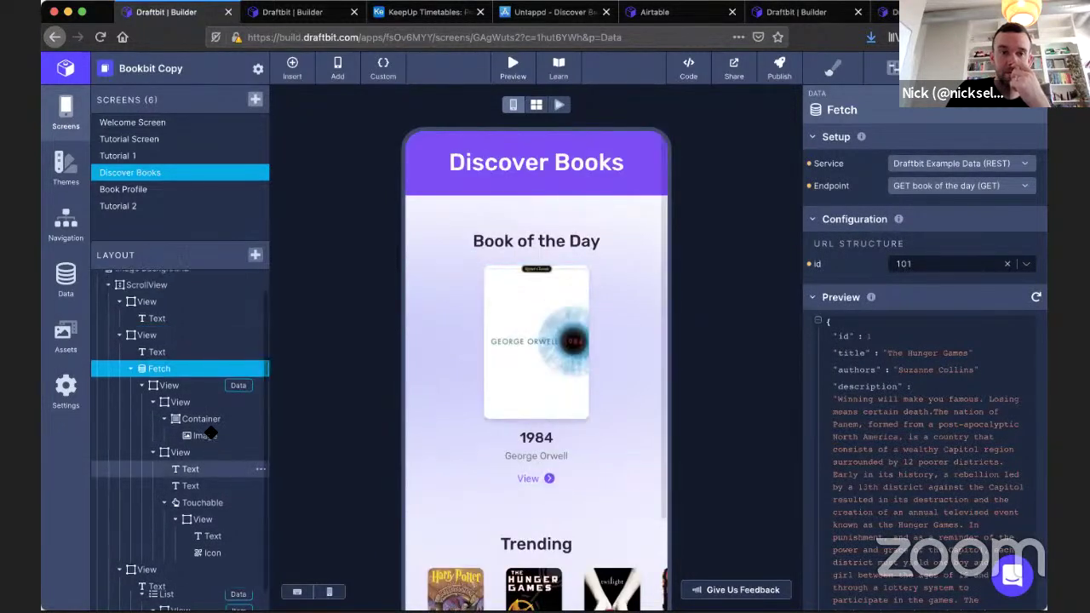
{"action": "left_click", "coordinate": [174, 336]}
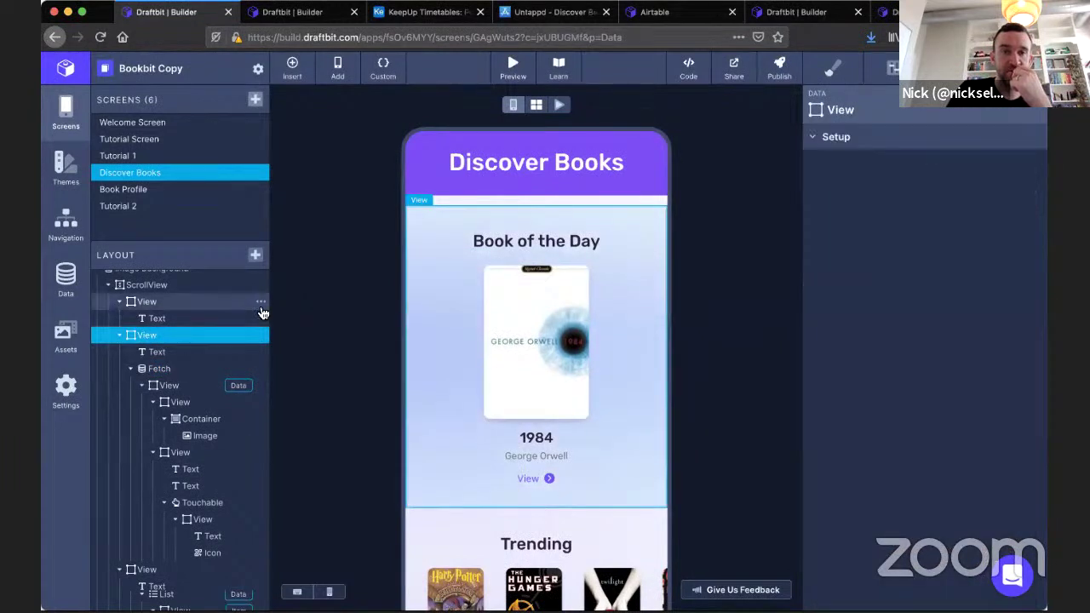
{"action": "left_click", "coordinate": [261, 336]}
{"action": "left_click", "coordinate": [290, 392]}
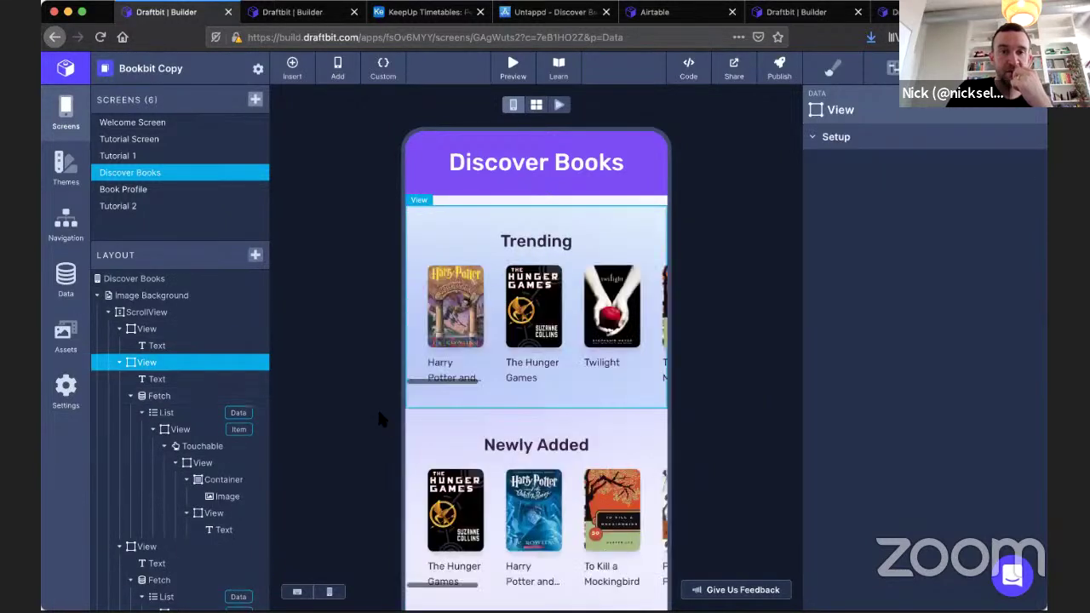
Delete the Trending section and select the Newly Added books Fetch.
{"action": "scroll", "coordinate": [377, 407], "scroll_direction": "down", "scroll_amount": 1}
{"action": "scroll", "coordinate": [509, 513], "scroll_direction": "down", "scroll_amount": 2}
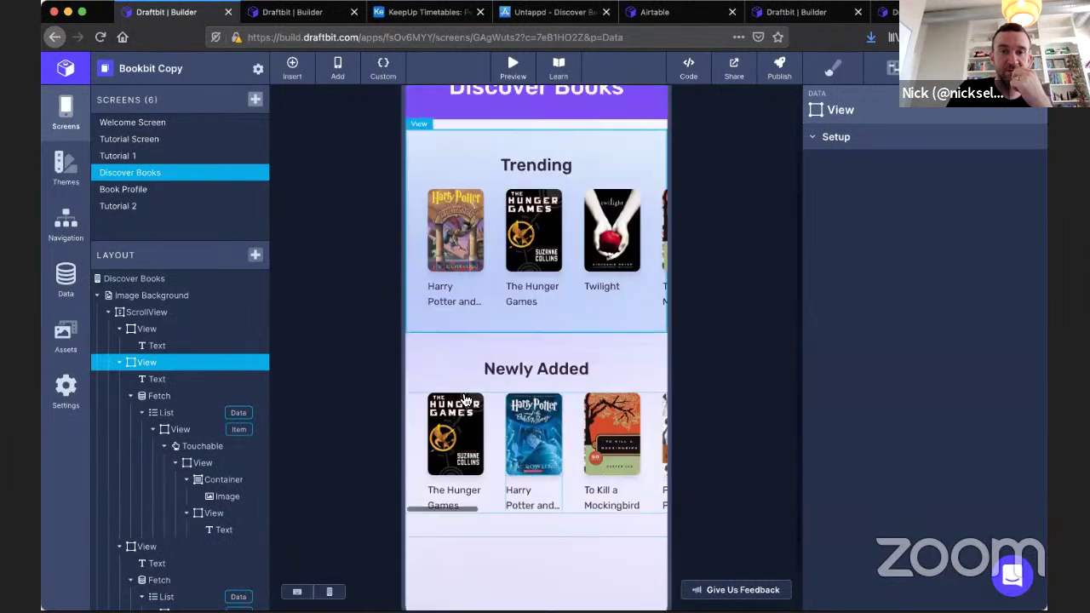
{"action": "left_click", "coordinate": [262, 366]}
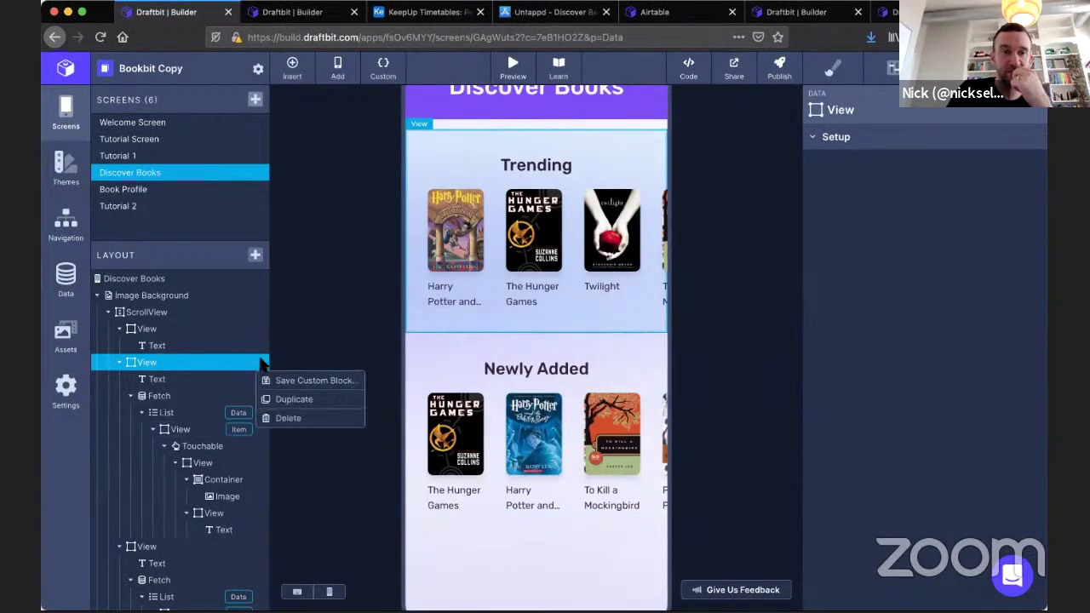
{"action": "left_click", "coordinate": [284, 416]}
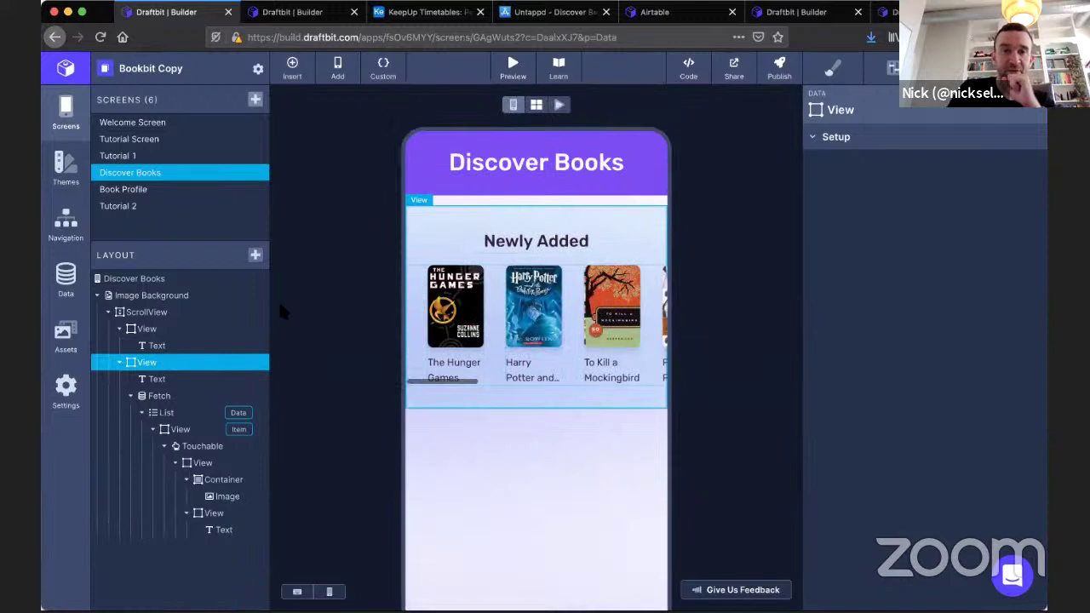
{"action": "left_click", "coordinate": [174, 396]}
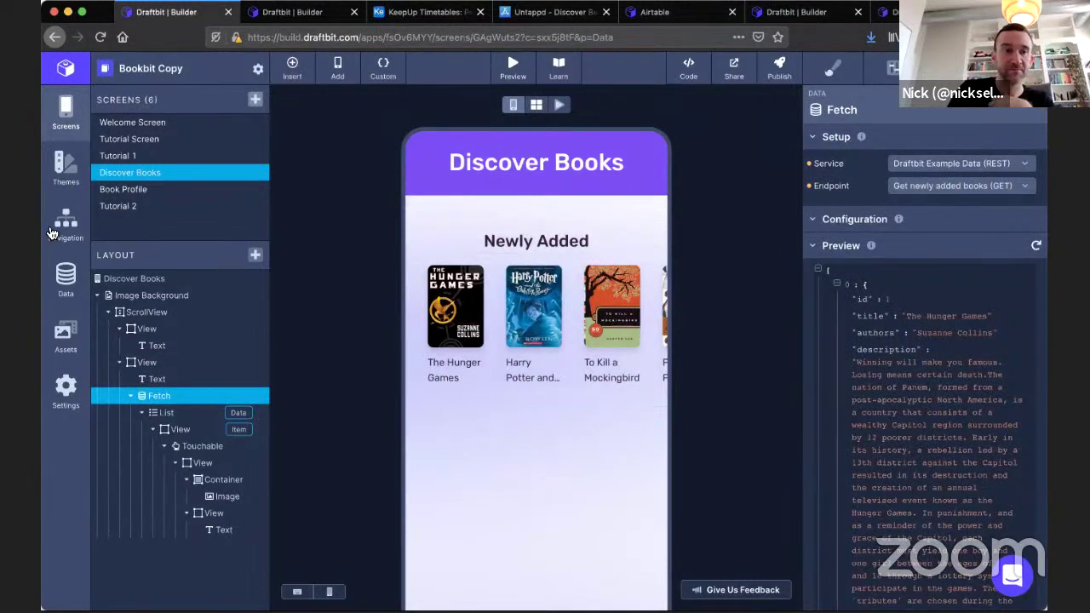
Rename the Get newly added books endpoint to Get newly added people.
{"action": "left_click", "coordinate": [66, 274]}
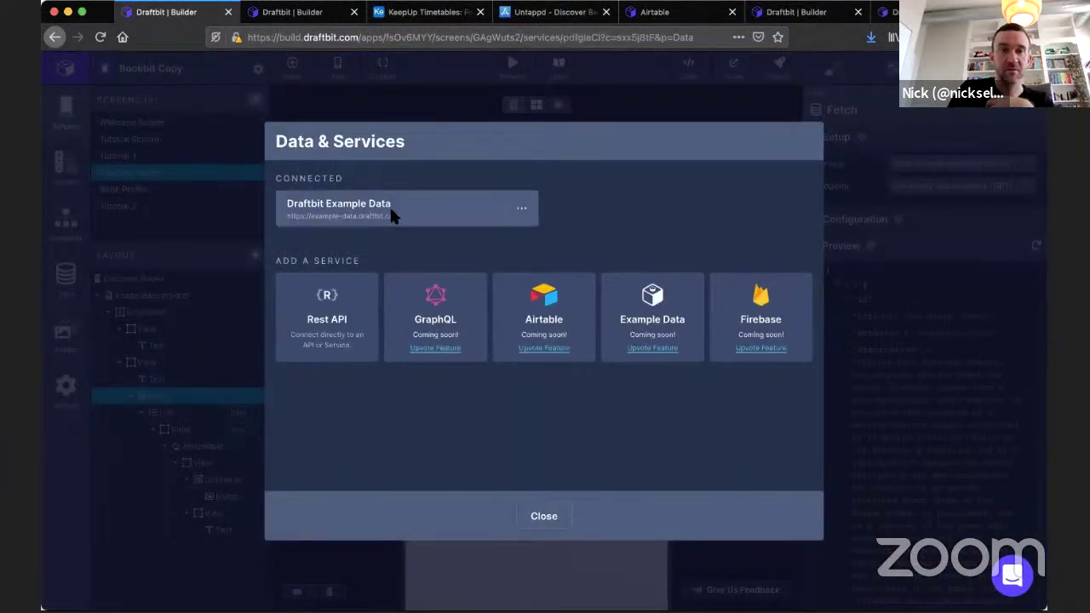
{"action": "left_click", "coordinate": [392, 215]}
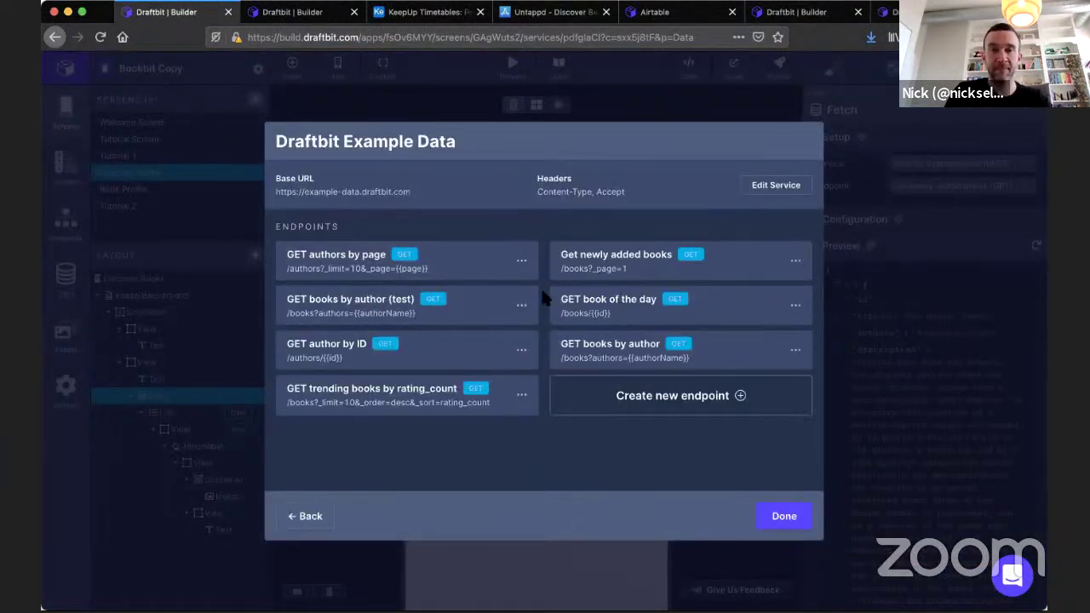
{"action": "left_click", "coordinate": [596, 270]}
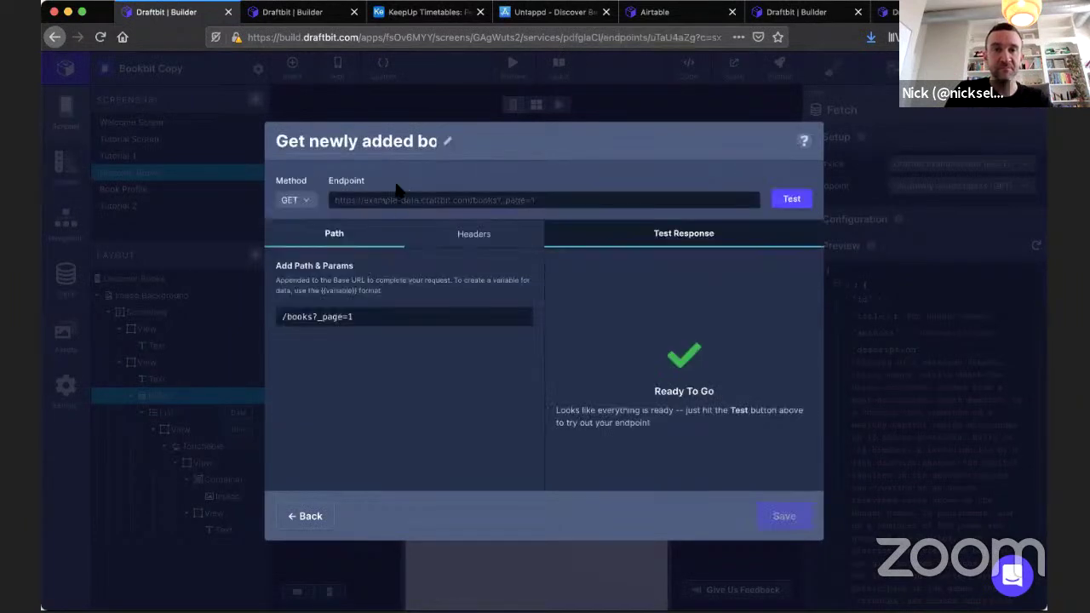
{"action": "left_click", "coordinate": [419, 144]}
{"action": "double_click", "coordinate": [417, 144]}
{"action": "type", "text": "people"}
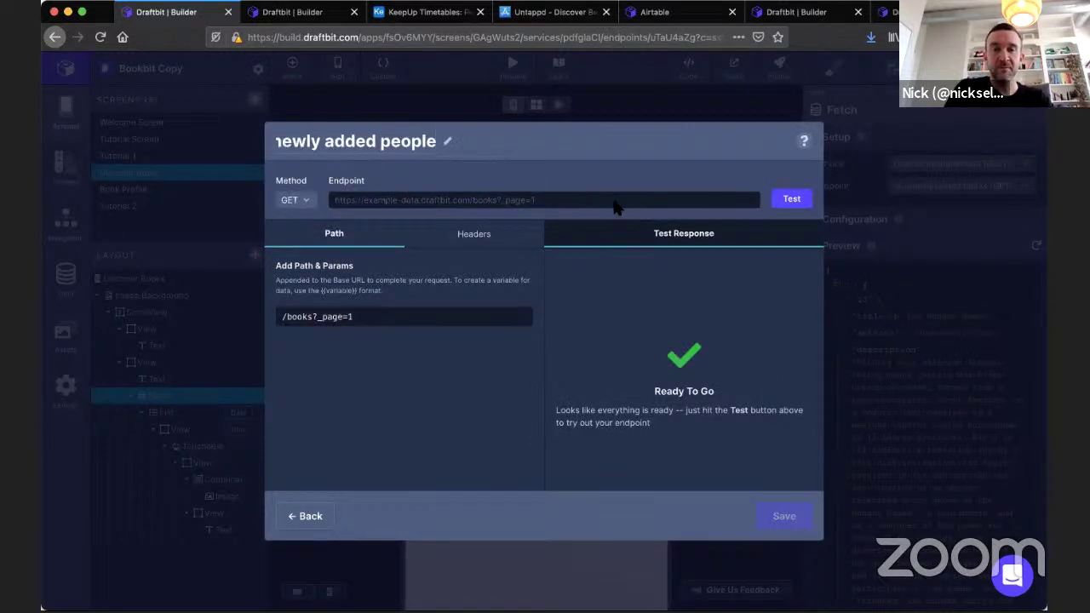
Change the endpoint path to /people?_page=1, test it, and refresh the fetch preview.
{"action": "left_click", "coordinate": [346, 318]}
{"action": "double_click", "coordinate": [300, 319]}
{"action": "type", "text": "people"}
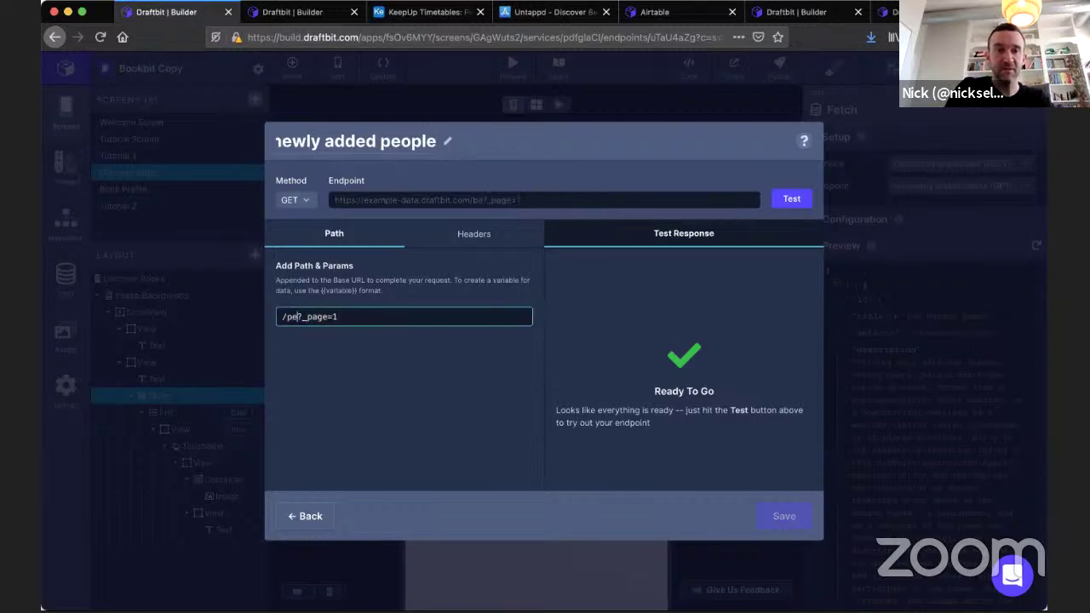
{"action": "left_click", "coordinate": [392, 396]}
{"action": "left_click", "coordinate": [792, 198]}
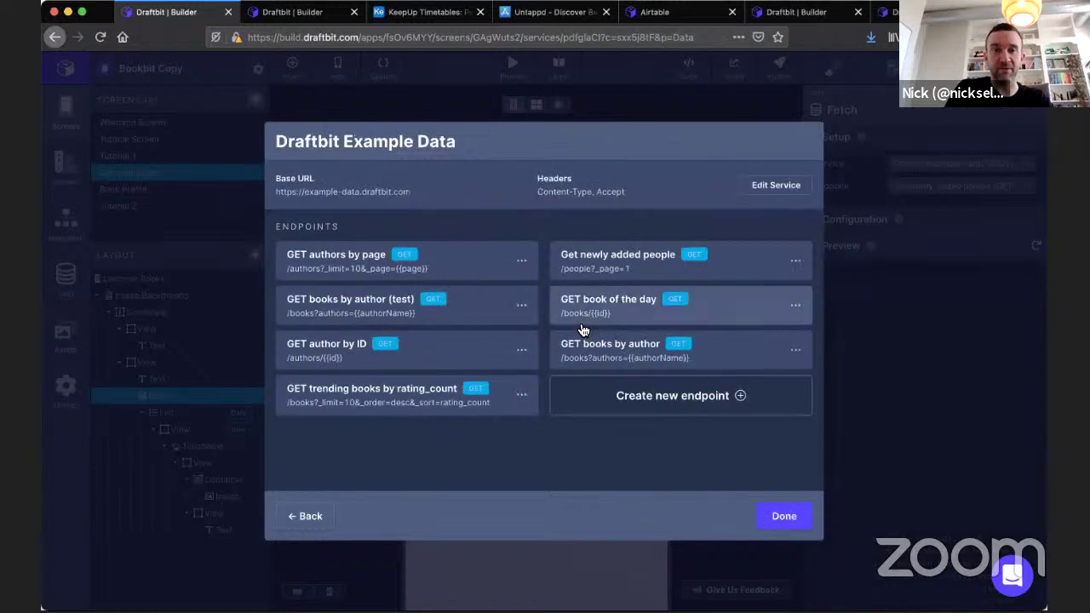
{"action": "left_click", "coordinate": [782, 517]}
{"action": "left_click", "coordinate": [1037, 245]}
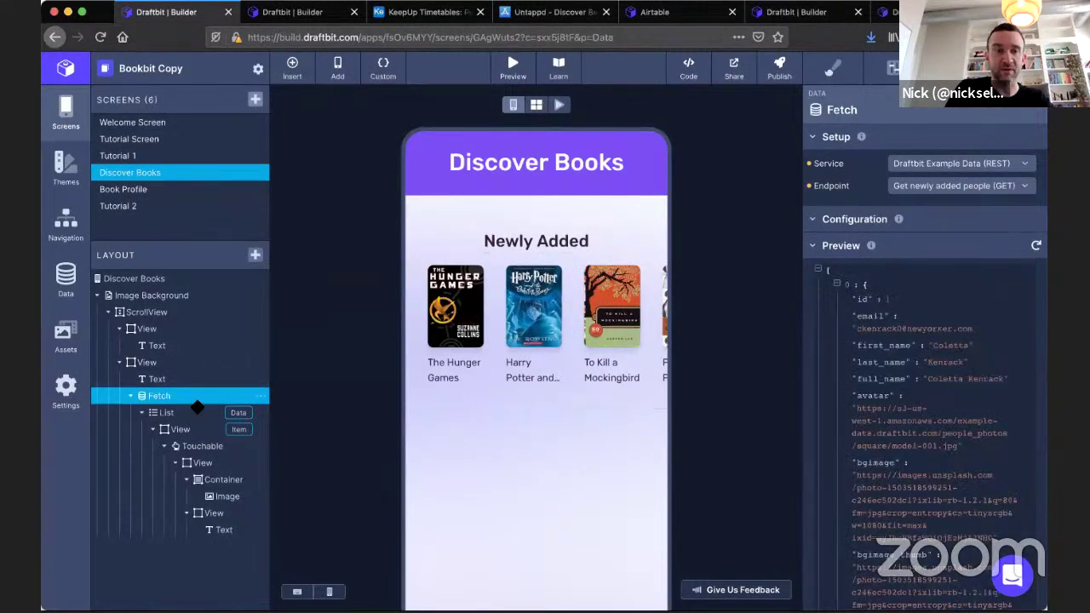
Set the list item image's source to the avatar field.
{"action": "left_click", "coordinate": [213, 496]}
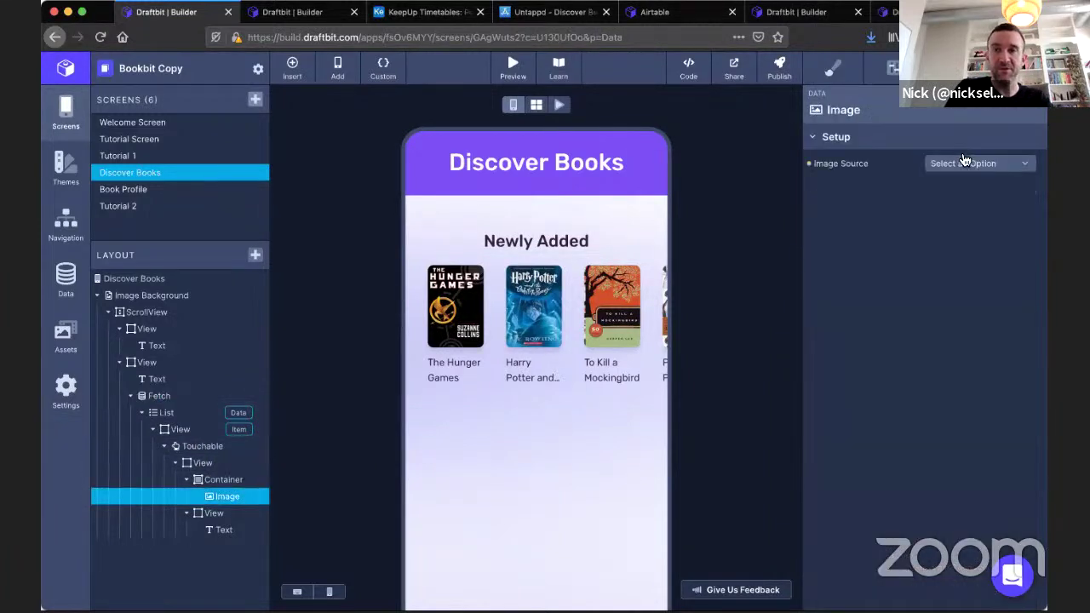
{"action": "left_click", "coordinate": [965, 164]}
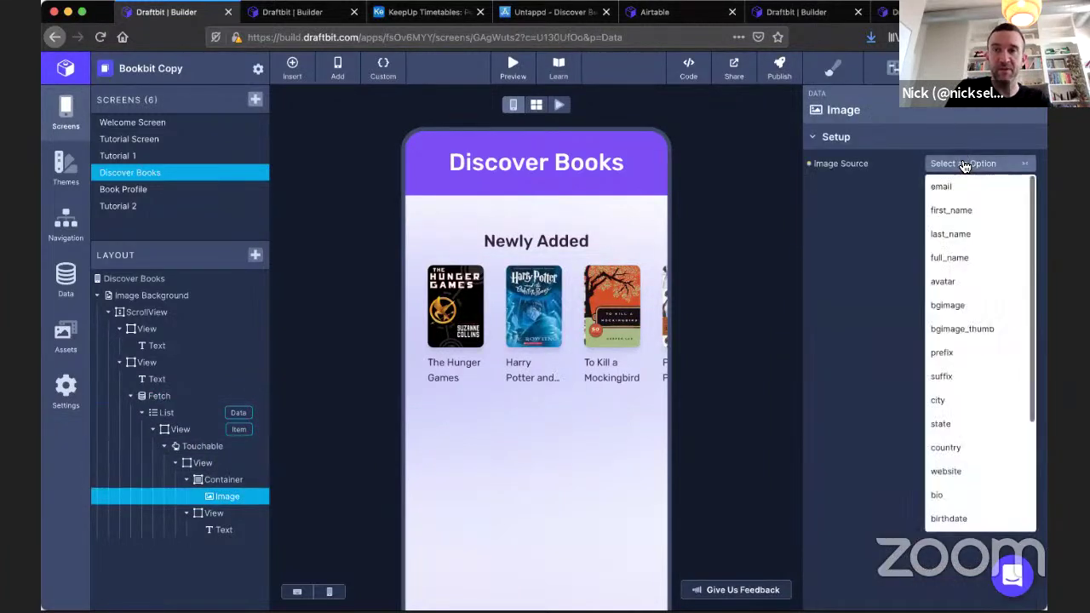
{"action": "scroll", "coordinate": [969, 271], "scroll_direction": "down", "scroll_amount": 1}
{"action": "left_click", "coordinate": [964, 264]}
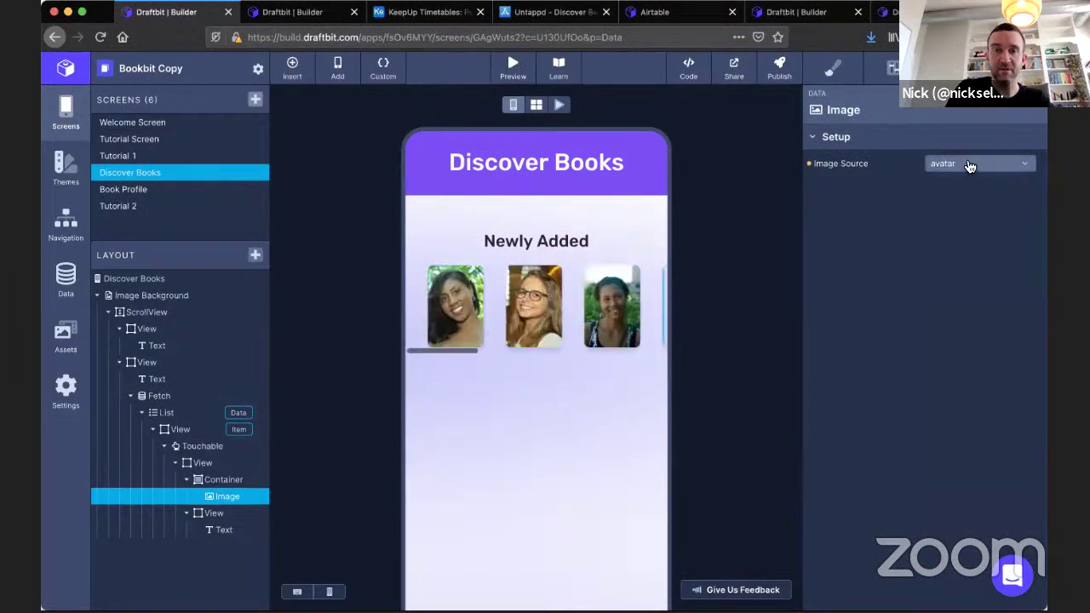
Bind the list item text to full_name, then select the Touchable wrapper.
{"action": "left_click", "coordinate": [223, 528]}
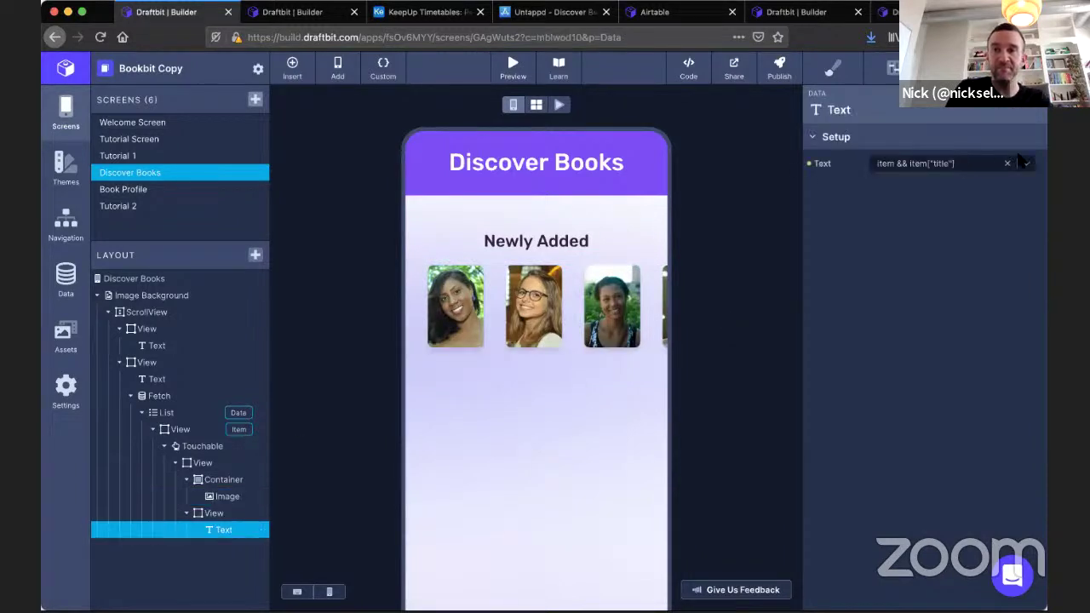
{"action": "left_click", "coordinate": [1025, 163]}
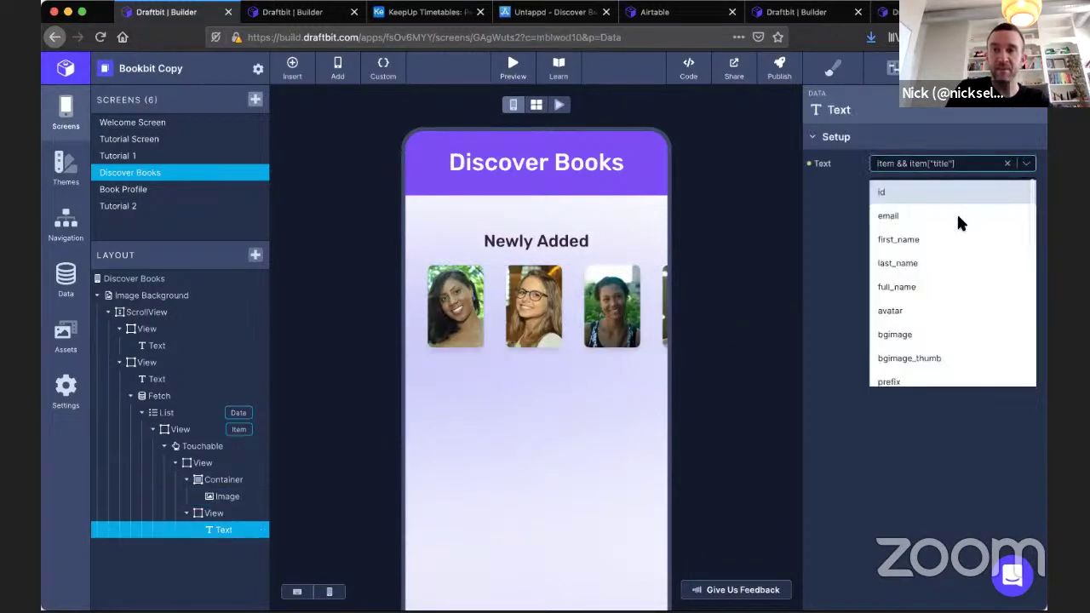
{"action": "left_click", "coordinate": [924, 286]}
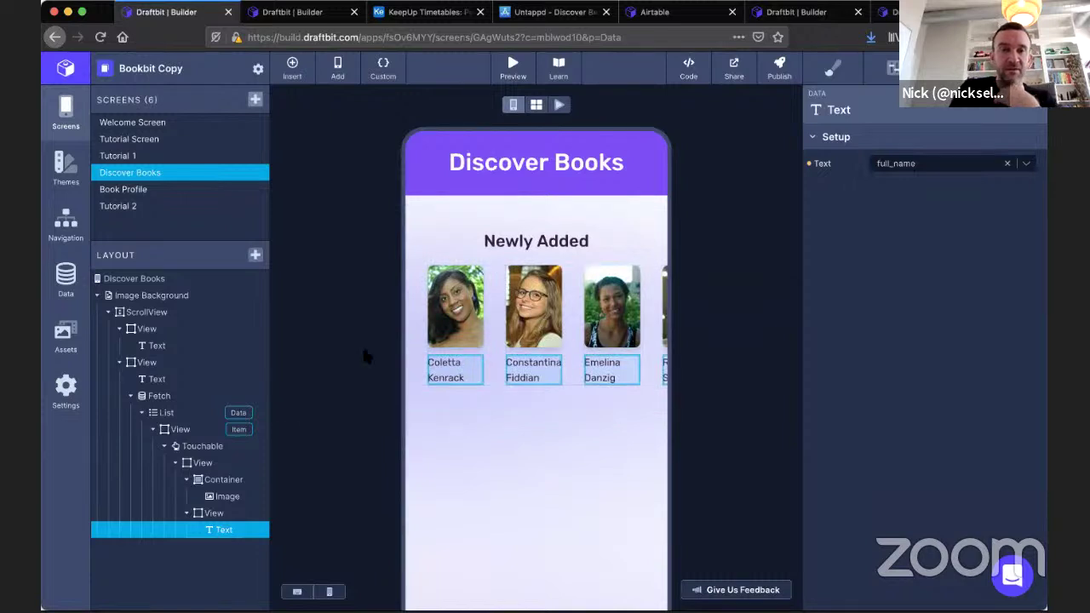
{"action": "left_click", "coordinate": [187, 448]}
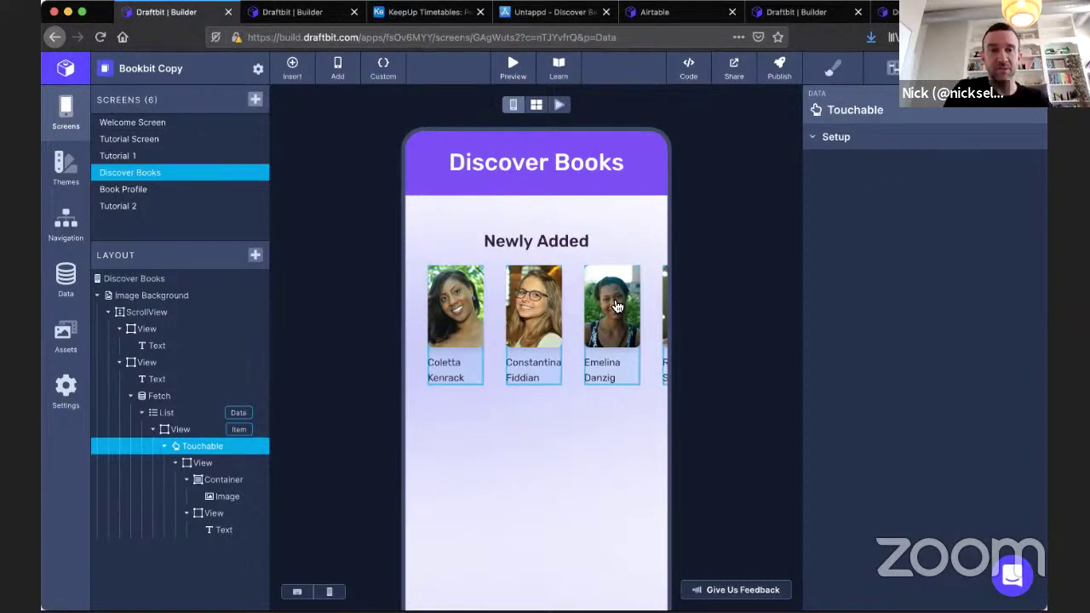
After reloading, inspect the Touchable's Navigate action to Book Profile, keeping id as the passed data.
{"action": "key", "text": "super+r"}
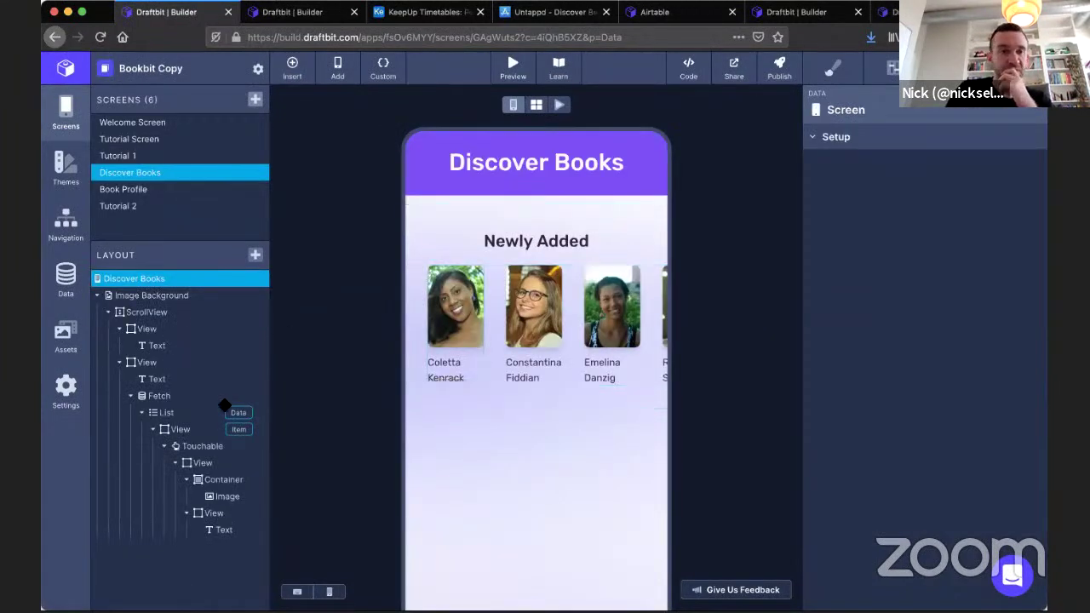
{"action": "left_click", "coordinate": [198, 447]}
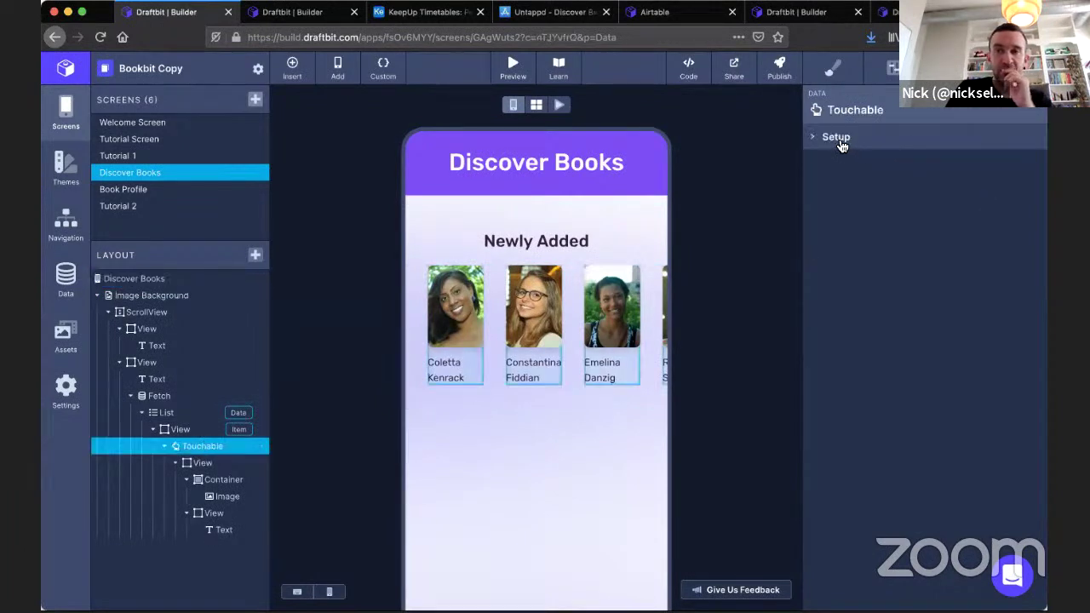
{"action": "left_click_drag", "start_coordinate": [840, 146], "coordinate": [880, 136]}
{"action": "left_click", "coordinate": [945, 68]}
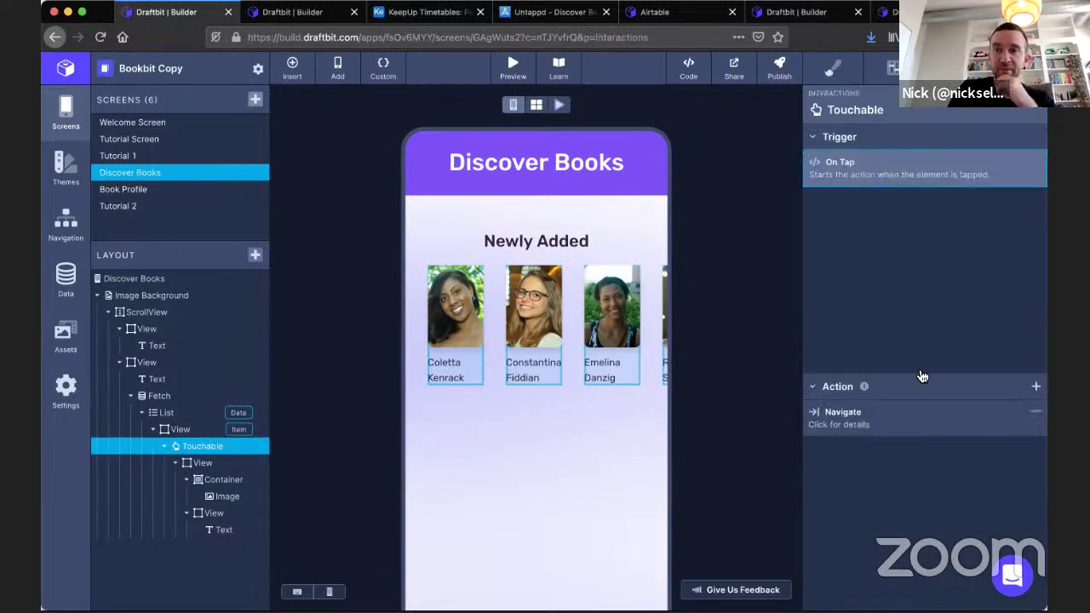
{"action": "left_click", "coordinate": [903, 419]}
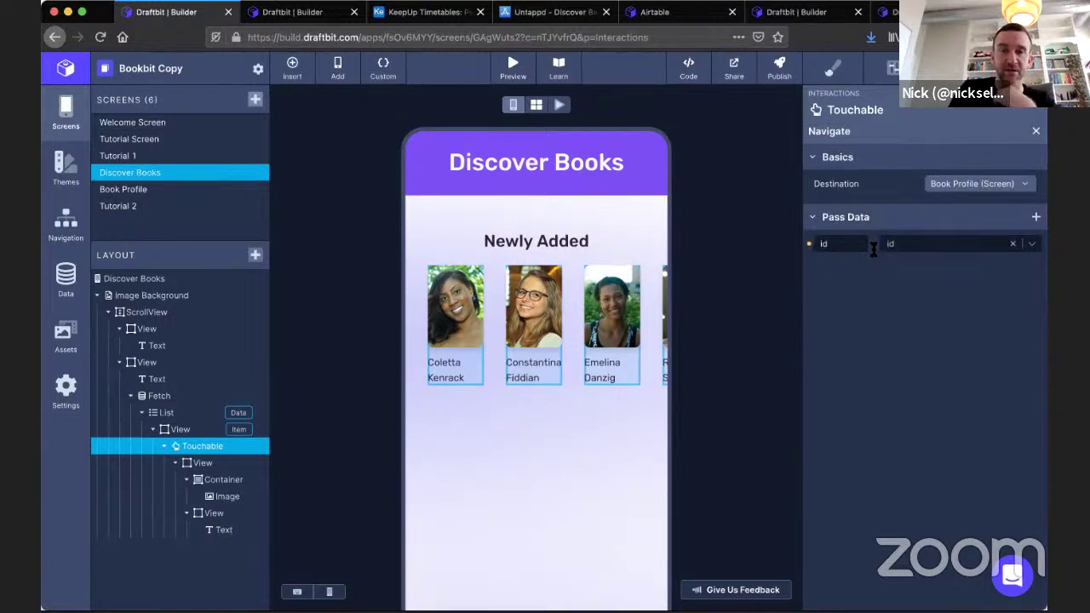
{"action": "left_click", "coordinate": [949, 245]}
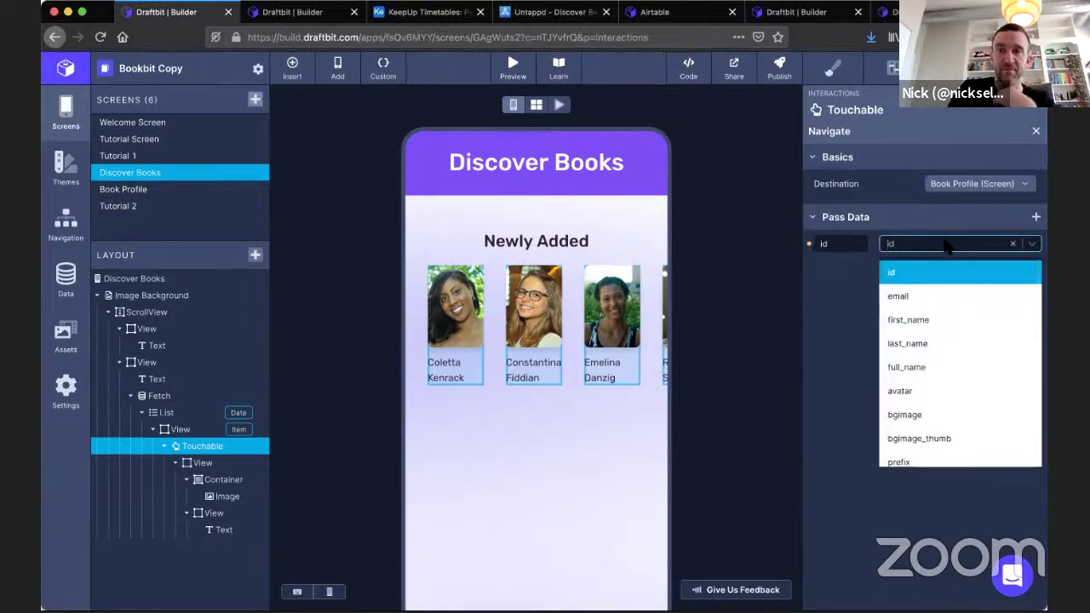
{"action": "left_click", "coordinate": [857, 285]}
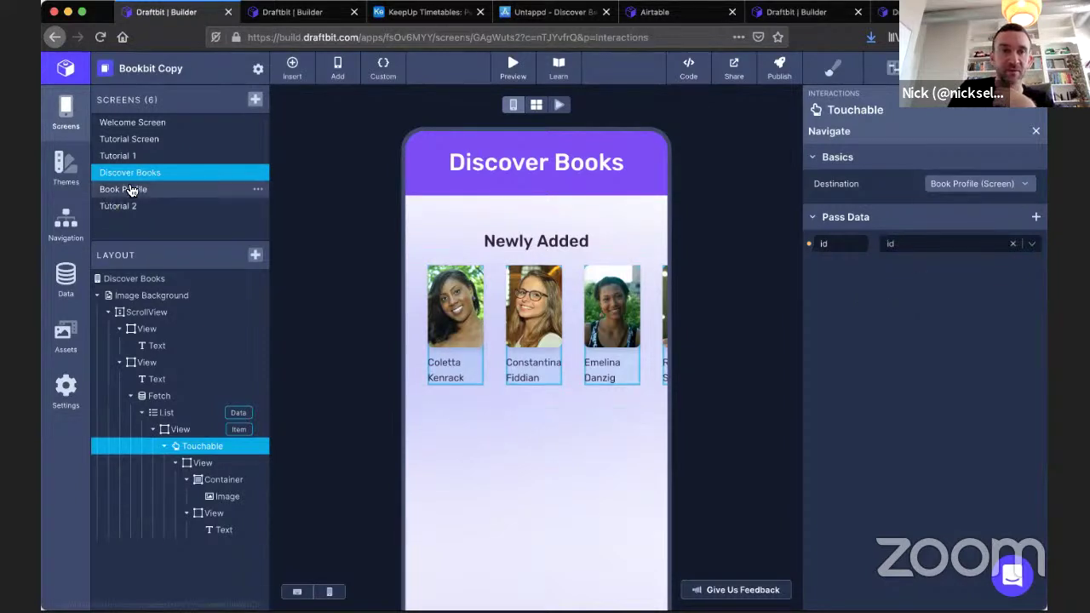
{"action": "left_click", "coordinate": [160, 278]}
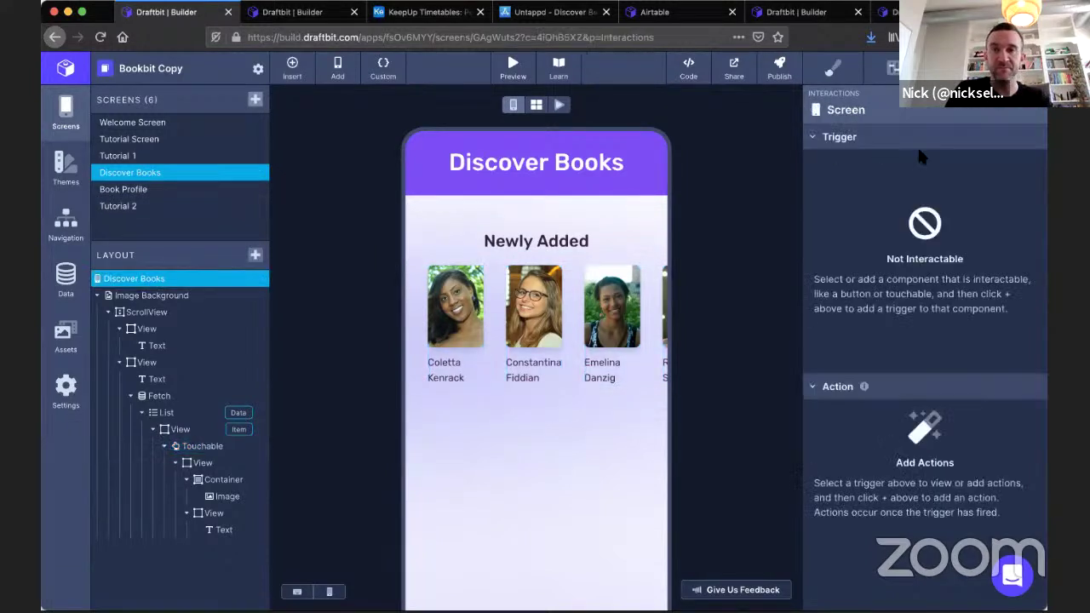
Rename the screen to Discover People and set its title text to 'Discover People'.
{"action": "left_click", "coordinate": [892, 70]}
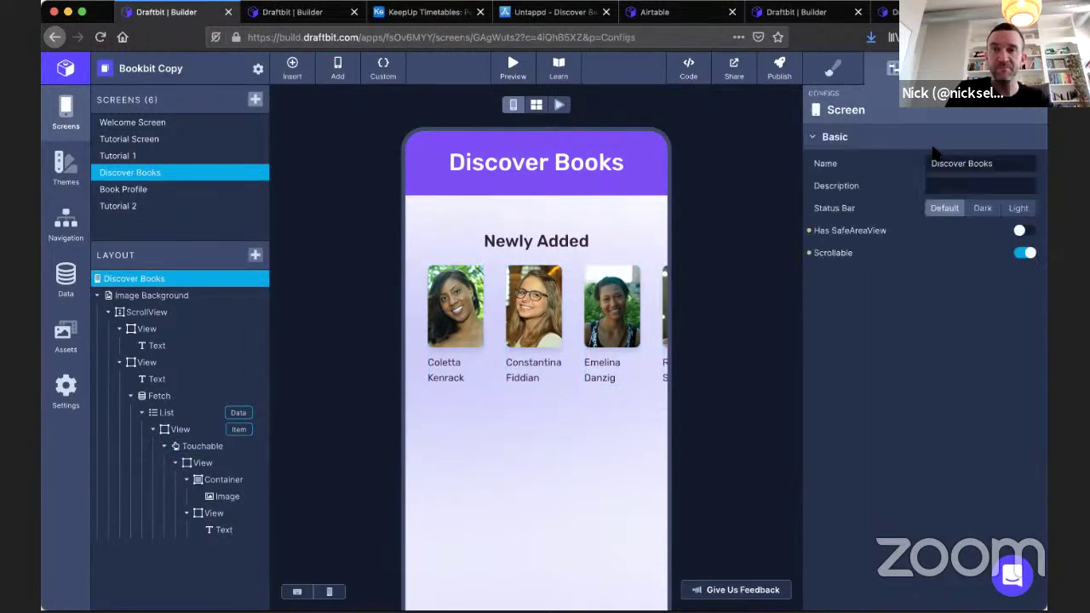
{"action": "double_click", "coordinate": [980, 163]}
{"action": "type", "text": "P"}
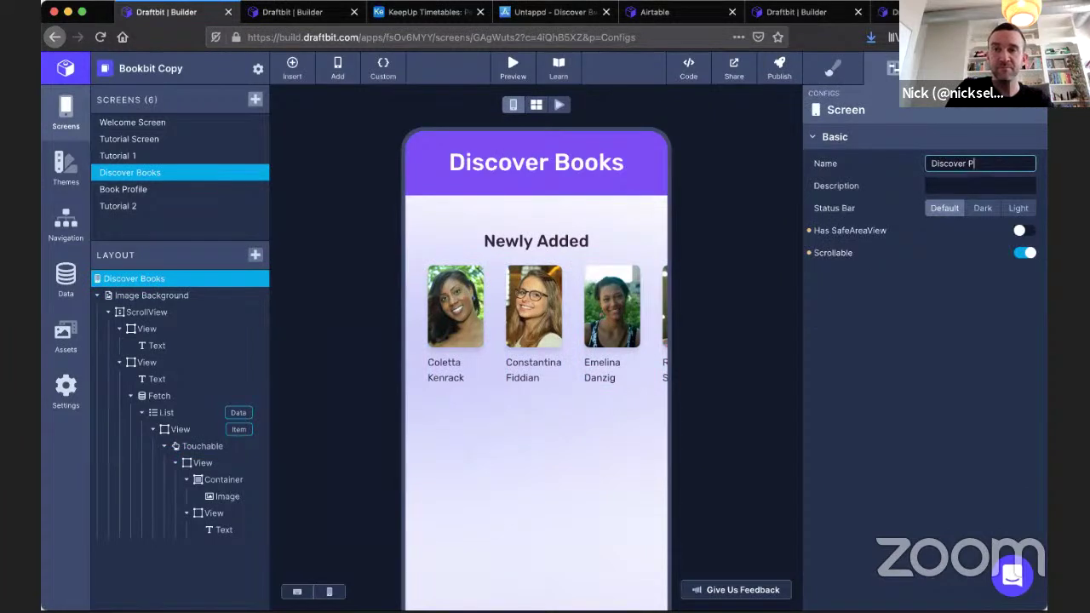
{"action": "type", "text": "eople"}
{"action": "left_click", "coordinate": [554, 164]}
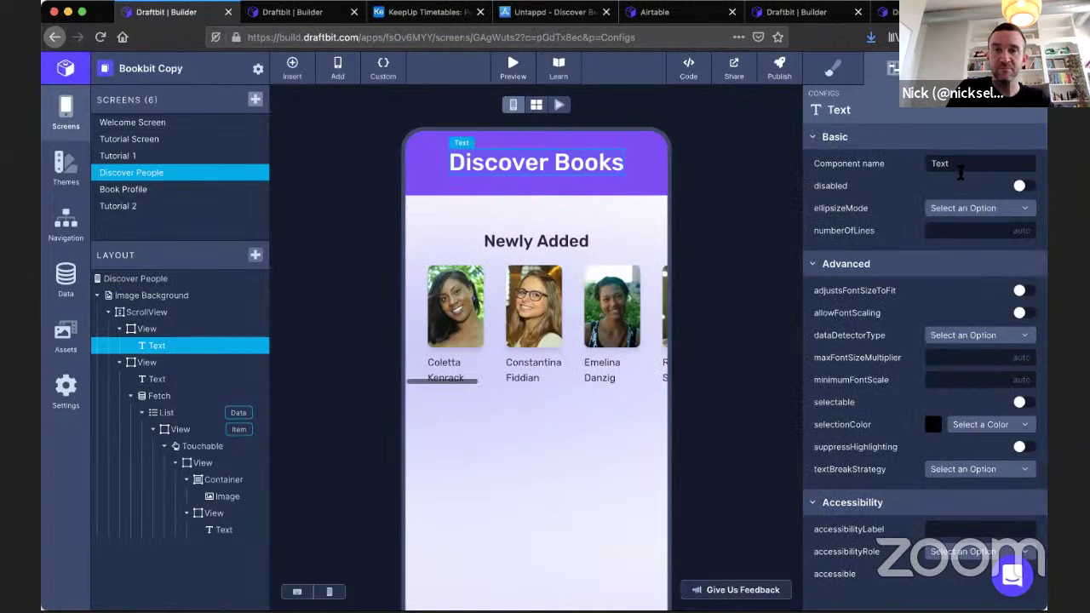
{"action": "left_click", "coordinate": [945, 68]}
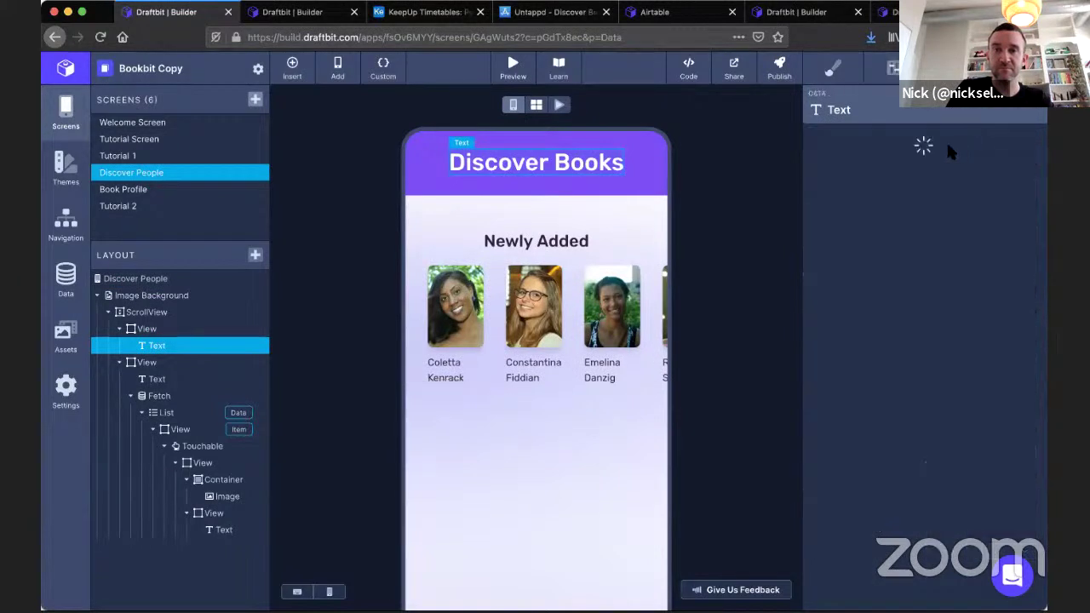
{"action": "left_click", "coordinate": [926, 164]}
{"action": "type", "text": "Discover People"}
{"action": "key", "text": "Return"}
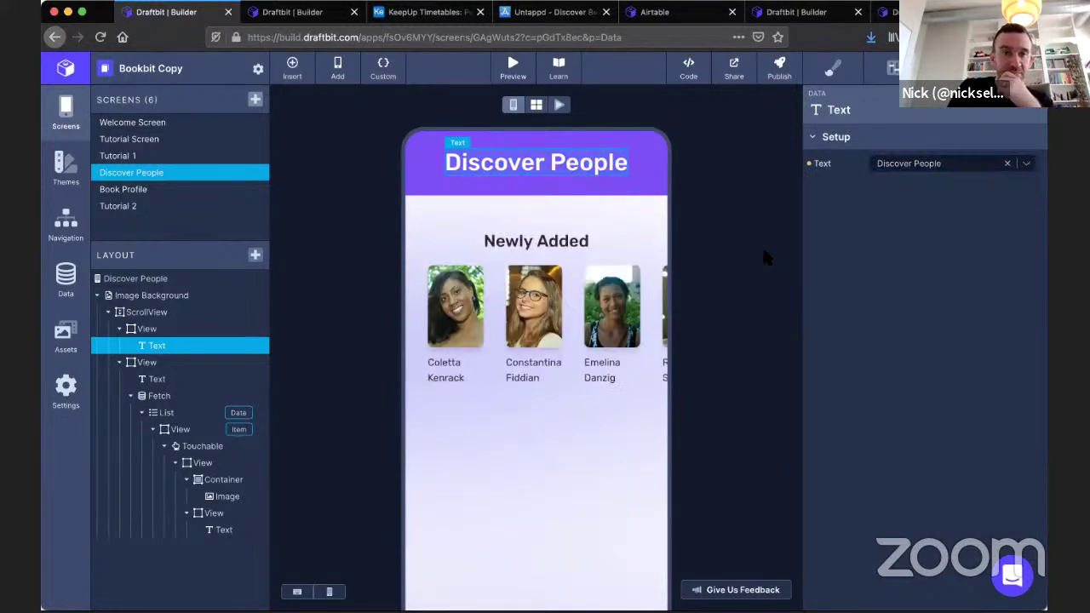
Rename the Book Profile screen to Person Profile.
{"action": "left_click", "coordinate": [140, 192]}
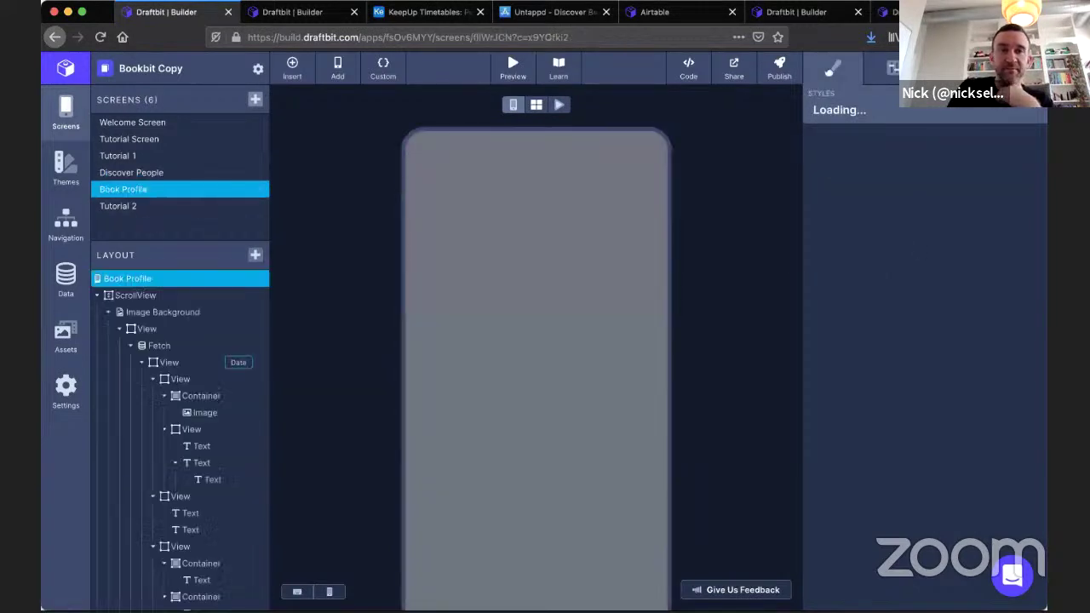
{"action": "left_click", "coordinate": [889, 75]}
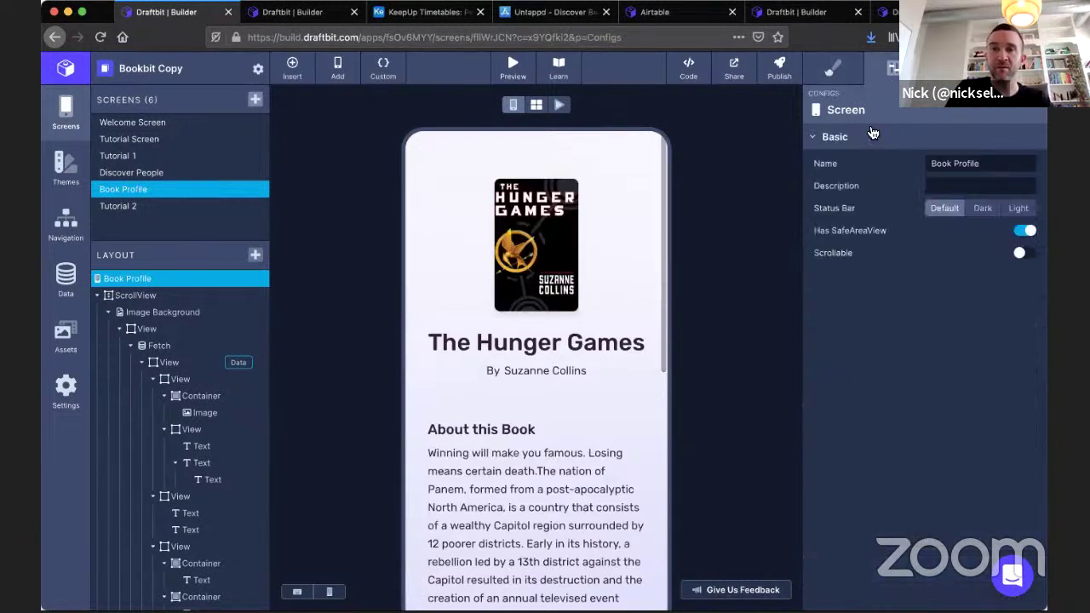
{"action": "double_click", "coordinate": [935, 163]}
{"action": "type", "text": "Pes"}
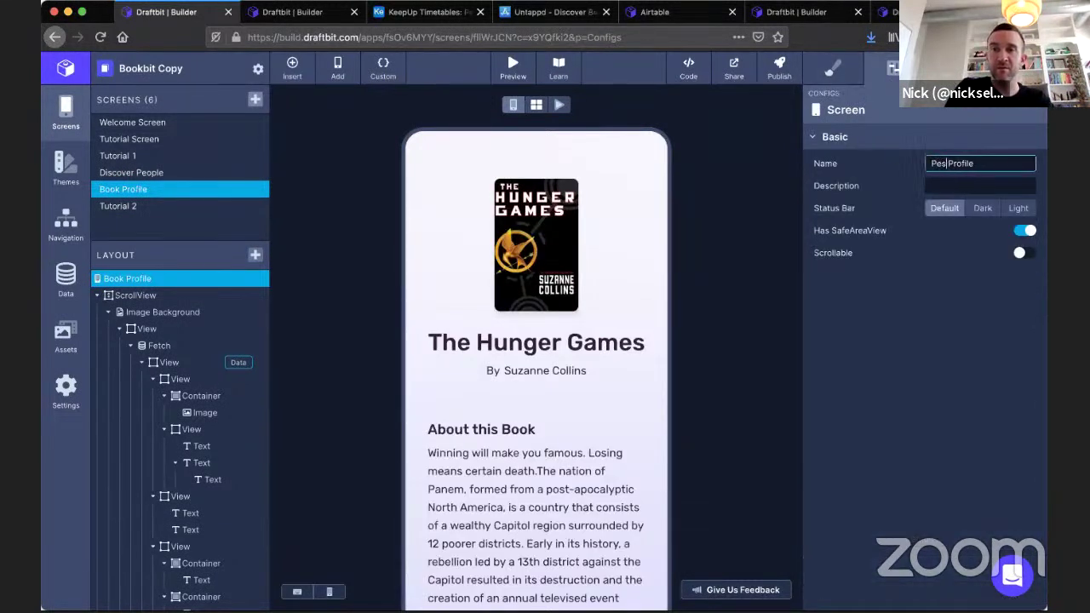
{"action": "key", "text": "Return"}
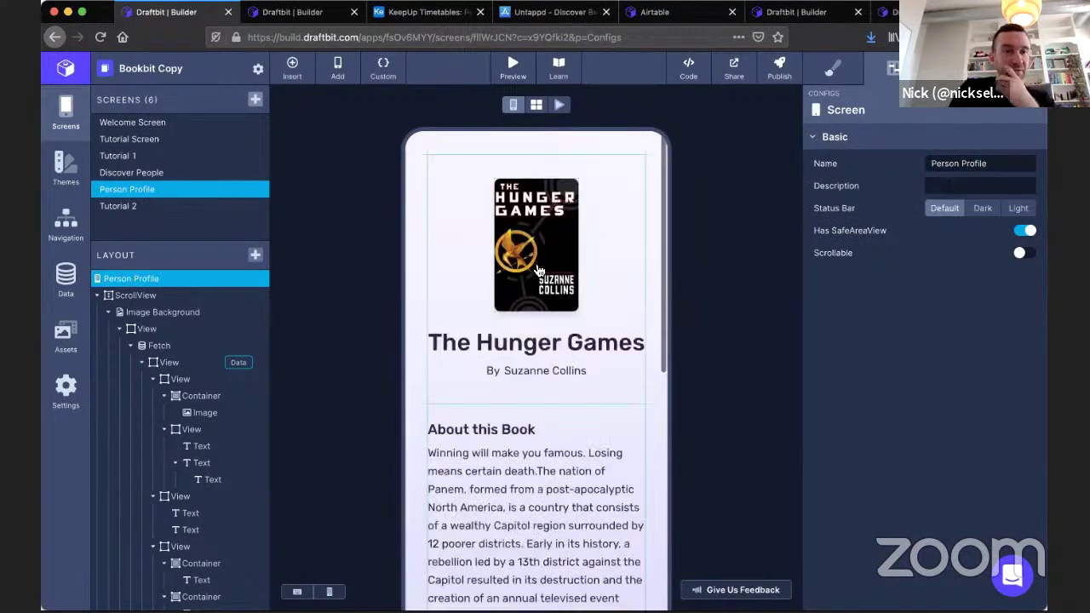
{"action": "scroll", "coordinate": [536, 390], "scroll_direction": "down", "scroll_amount": 2}
{"action": "scroll", "coordinate": [537, 390], "scroll_direction": "up", "scroll_amount": 2}
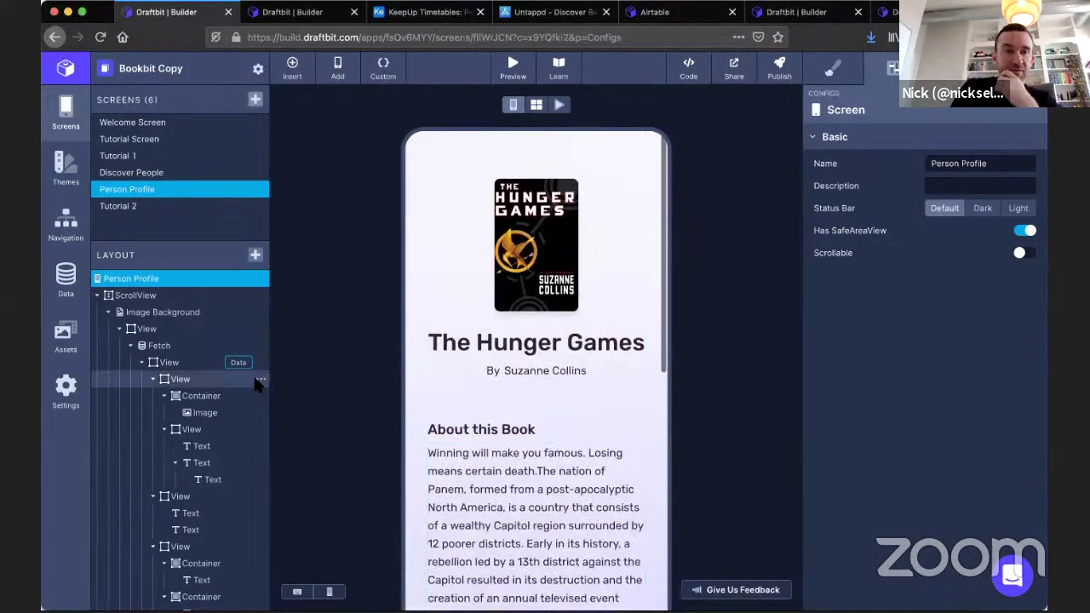
Check that the Person Profile Fetch uses GET book of the day, then show the connected data services.
{"action": "left_click", "coordinate": [156, 346]}
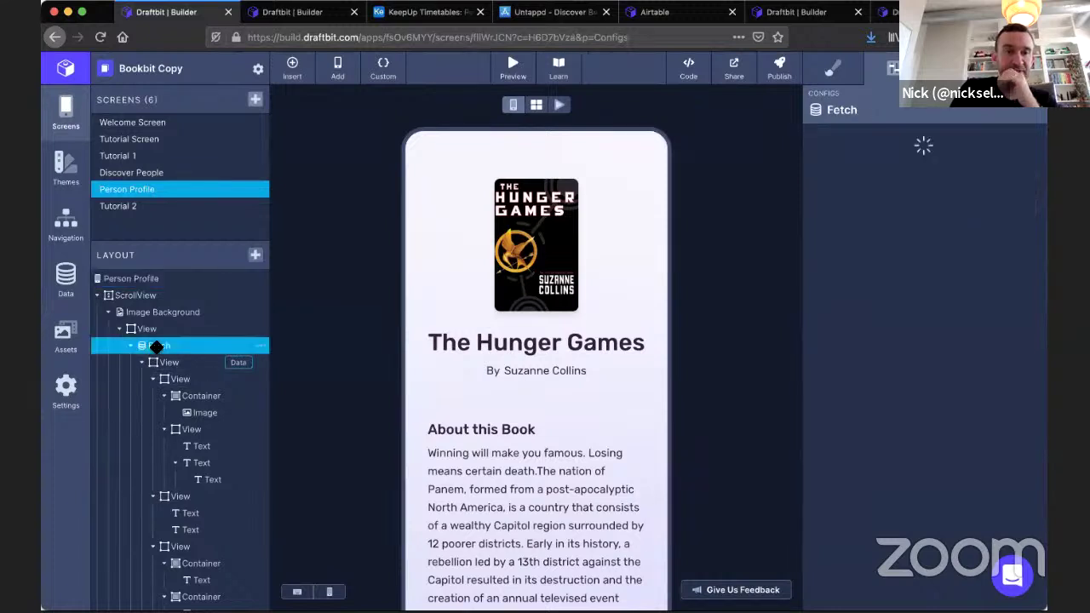
{"action": "left_click", "coordinate": [946, 69]}
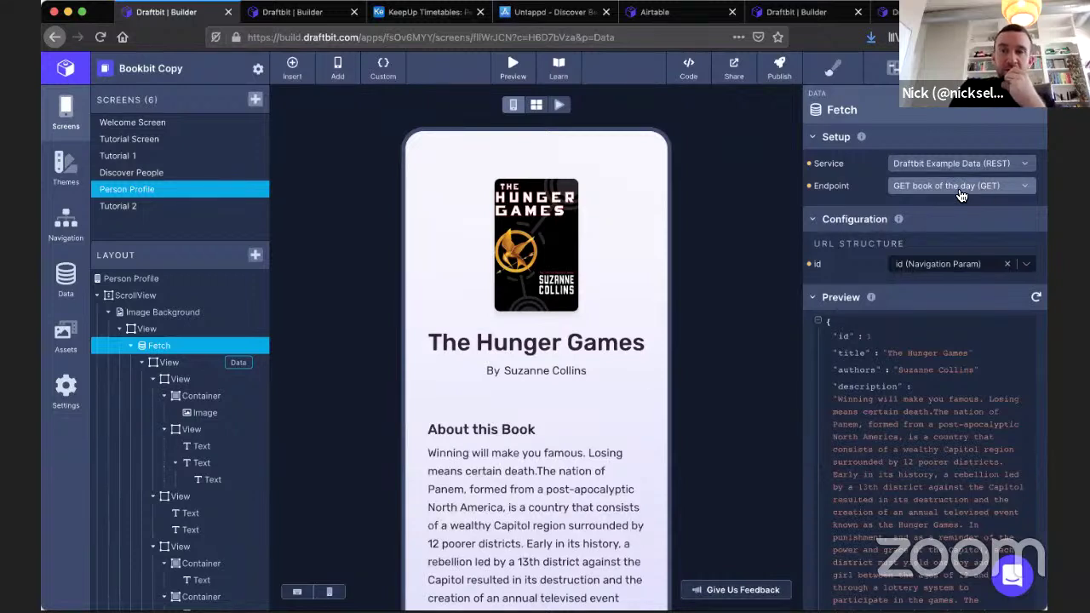
{"action": "left_click", "coordinate": [60, 274]}
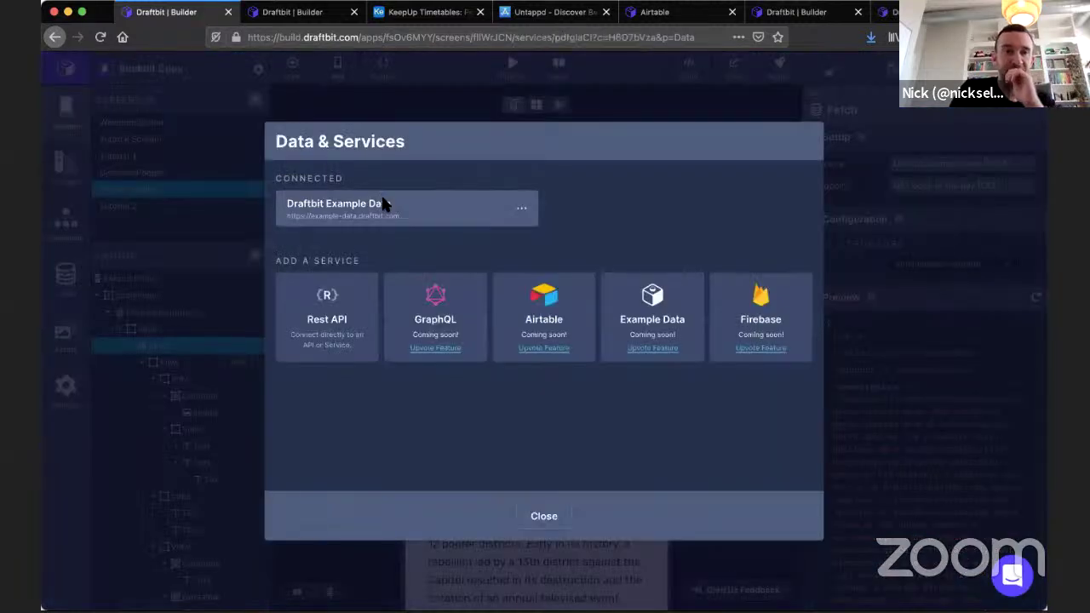
Rename the GET book of the day endpoint to 'GET person by id'.
{"action": "left_click", "coordinate": [381, 203]}
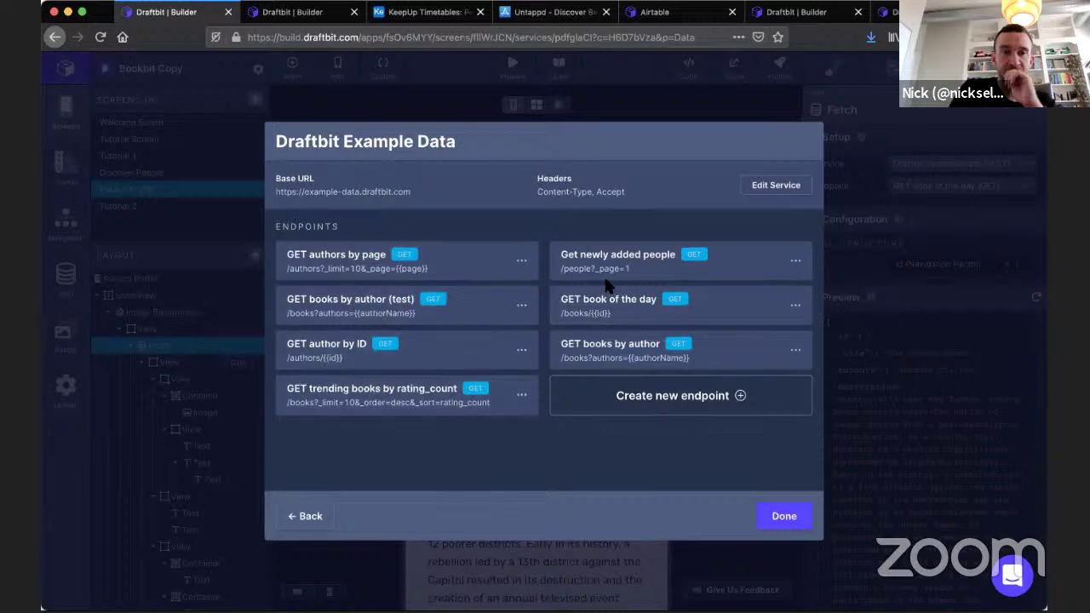
{"action": "left_click", "coordinate": [615, 314]}
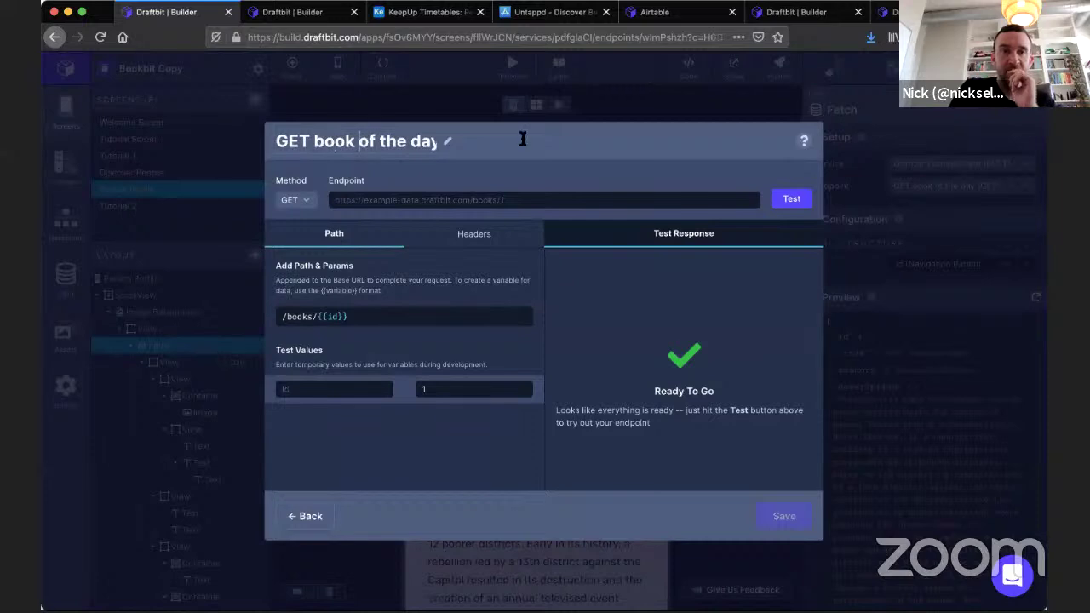
{"action": "key", "text": "shift+End"}
{"action": "left_click", "coordinate": [310, 138]}
{"action": "key", "text": "shift+End"}
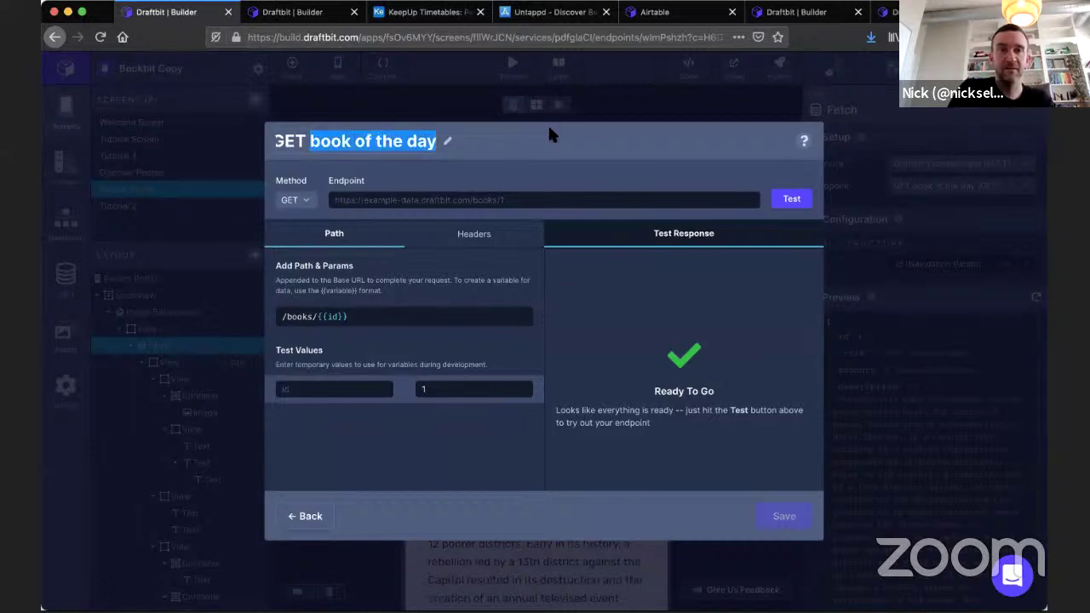
{"action": "type", "text": "person by id"}
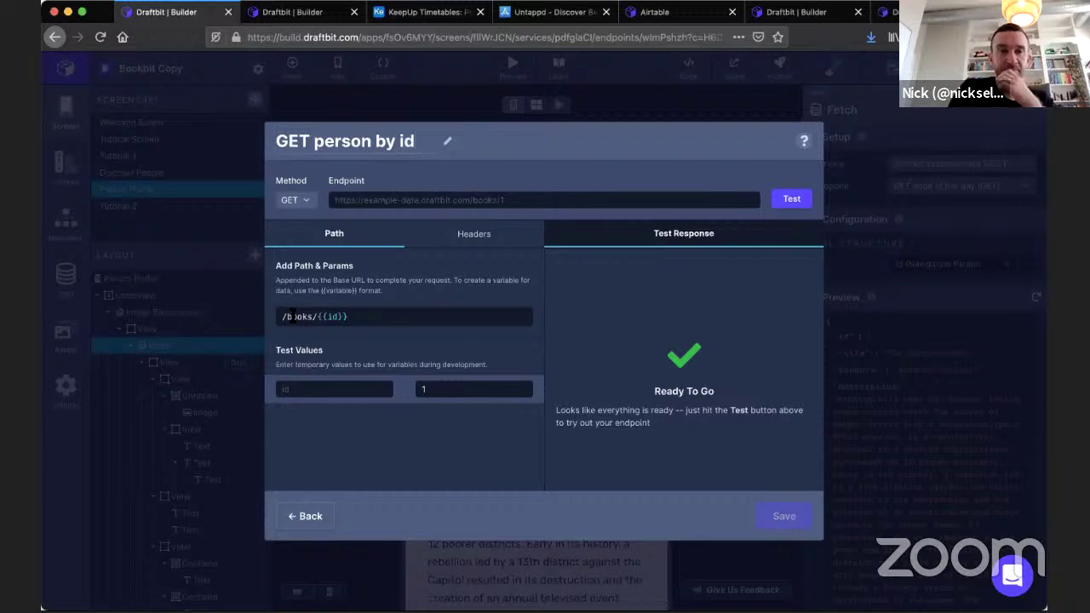
Change the path to /people/{{id}}, test with id 6, and refresh the Fetch preview.
{"action": "double_click", "coordinate": [292, 317]}
{"action": "type", "text": "people"}
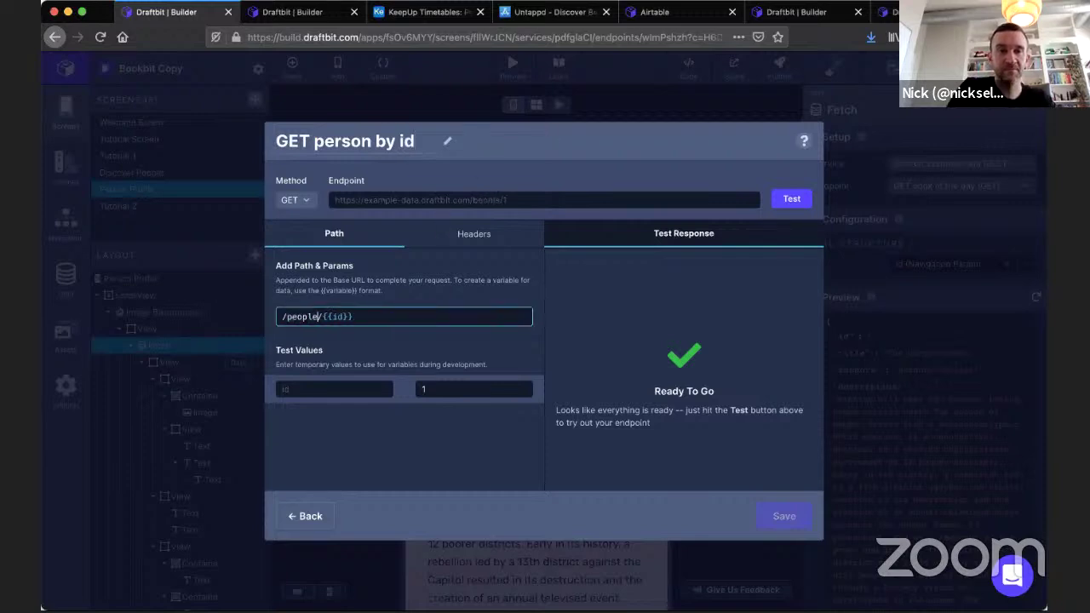
{"action": "left_click", "coordinate": [478, 296]}
{"action": "double_click", "coordinate": [445, 391]}
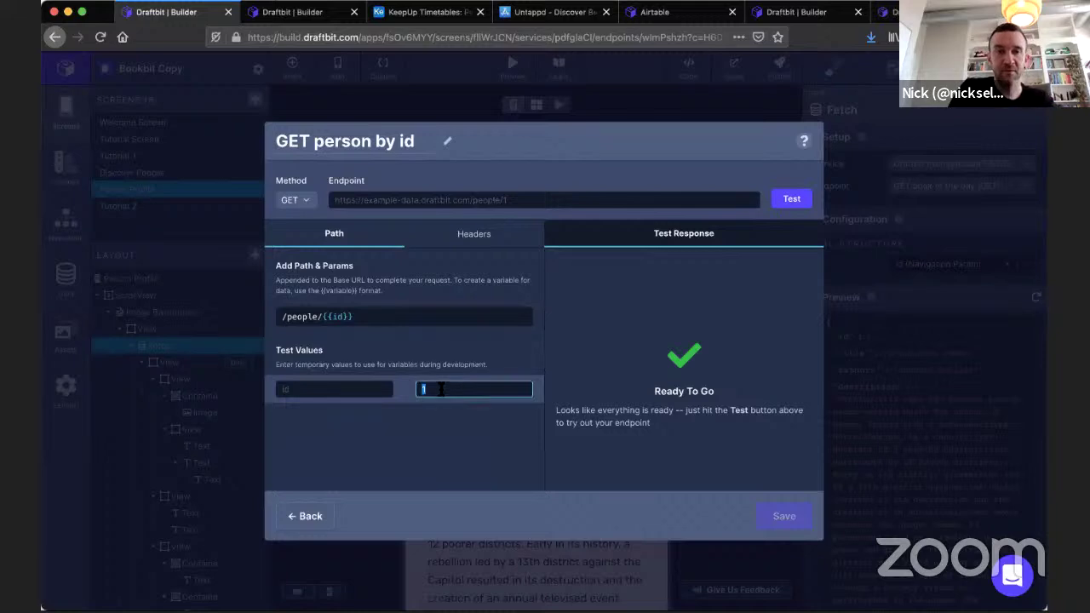
{"action": "left_click", "coordinate": [471, 427]}
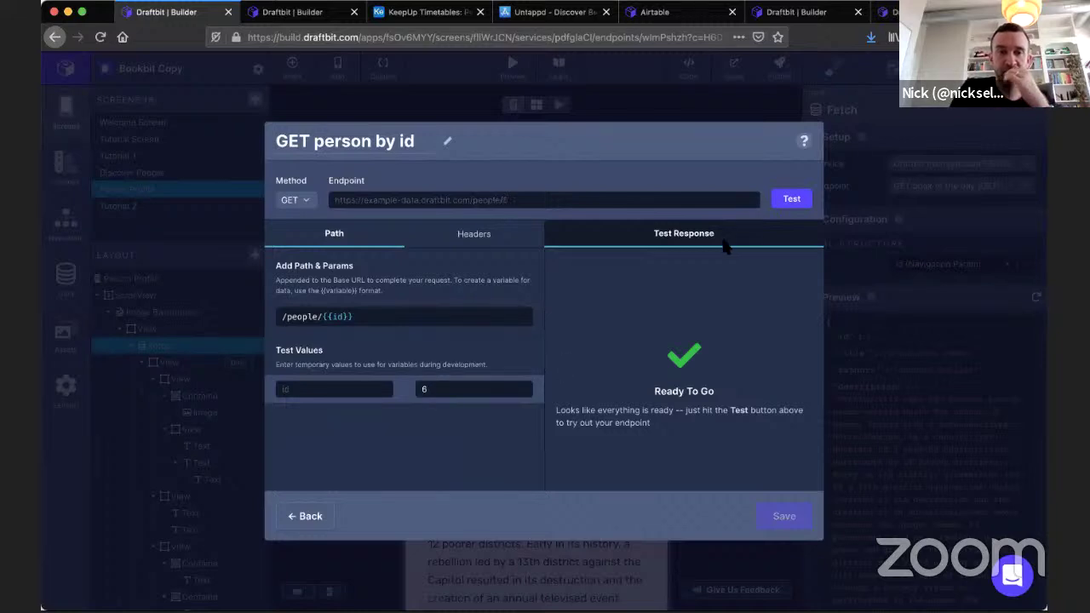
{"action": "left_click", "coordinate": [787, 199]}
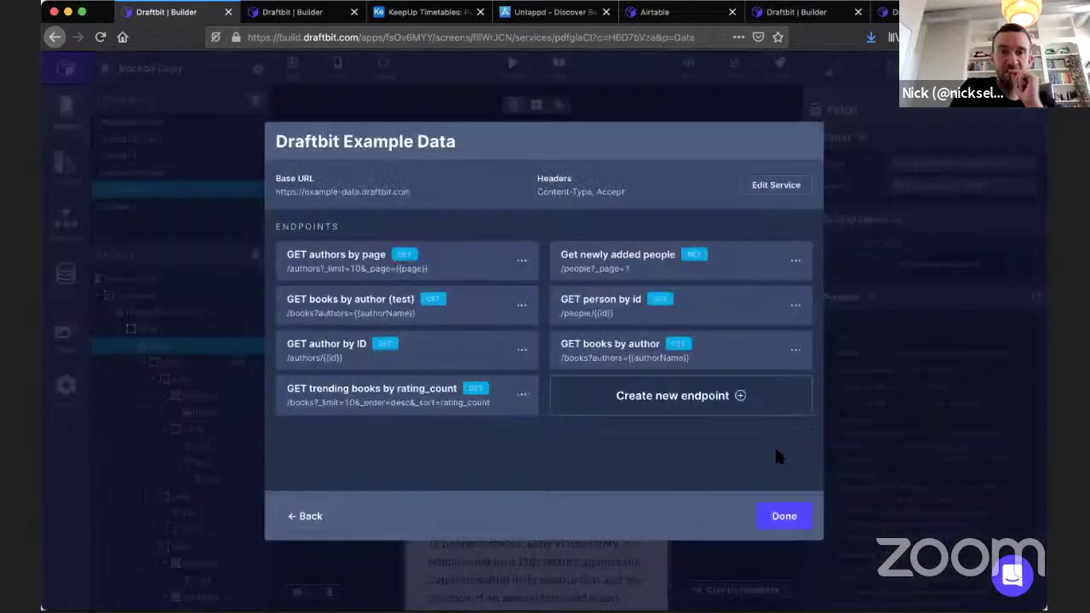
{"action": "left_click", "coordinate": [784, 516]}
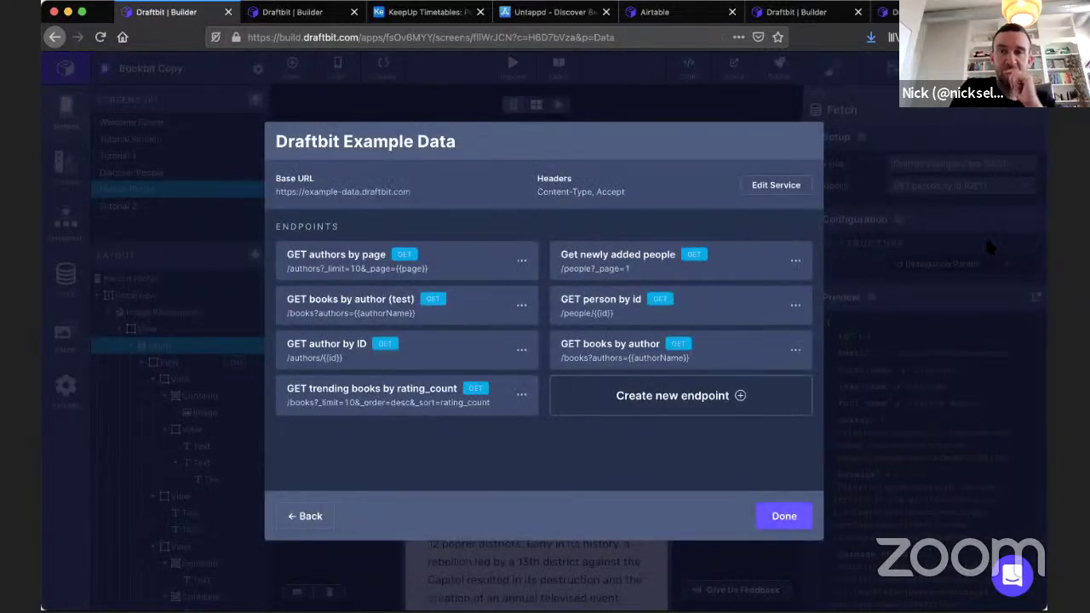
{"action": "left_click", "coordinate": [1036, 296]}
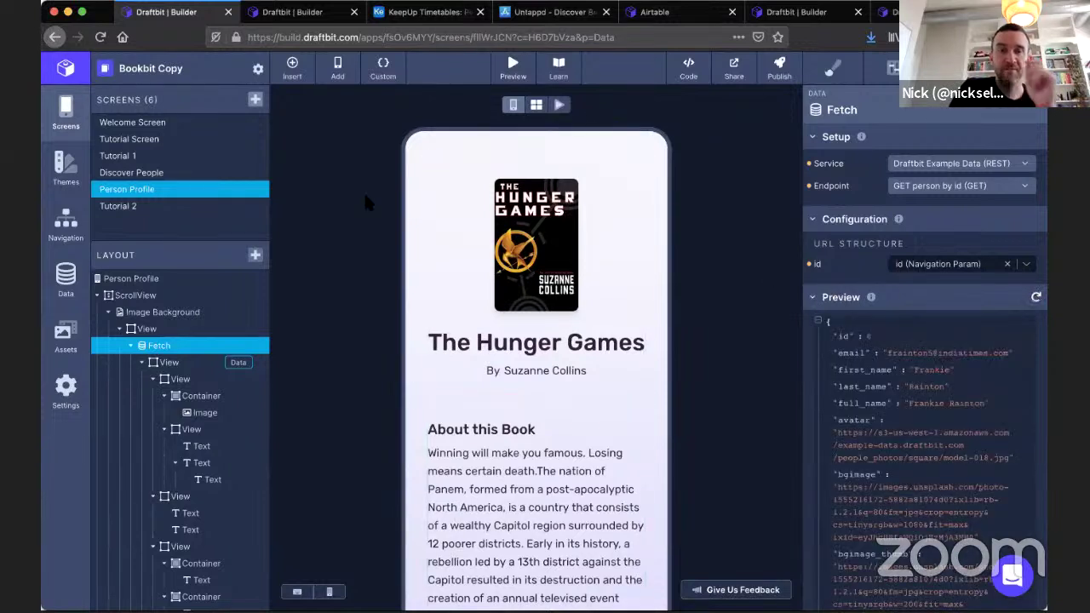
Reload the builder after the live preview error and rerun Person Profile in live preview.
{"action": "left_click", "coordinate": [559, 106]}
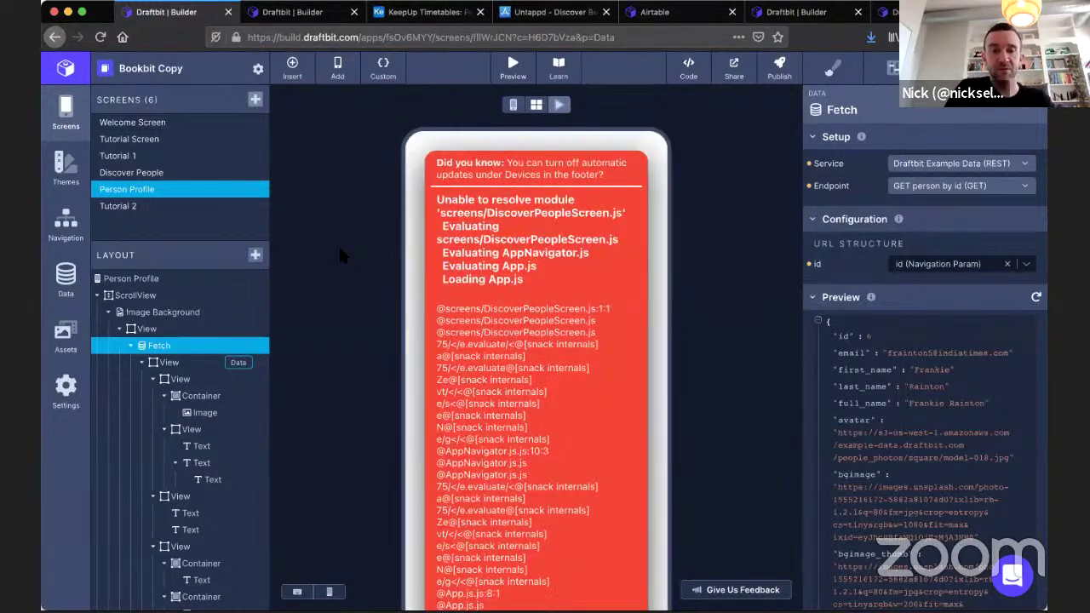
{"action": "key", "text": "super+r"}
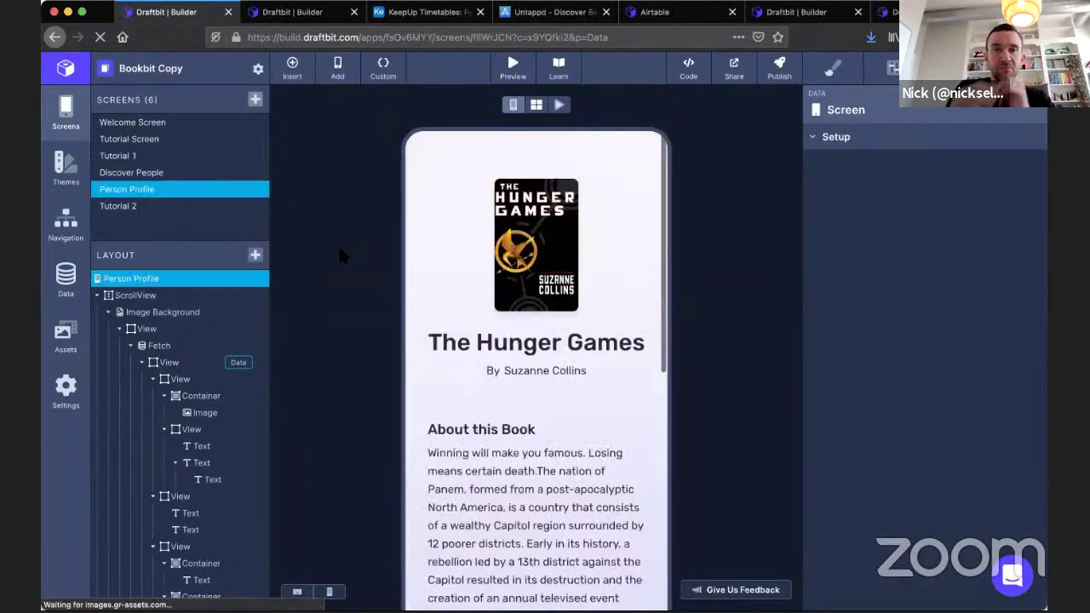
{"action": "left_click", "coordinate": [558, 104]}
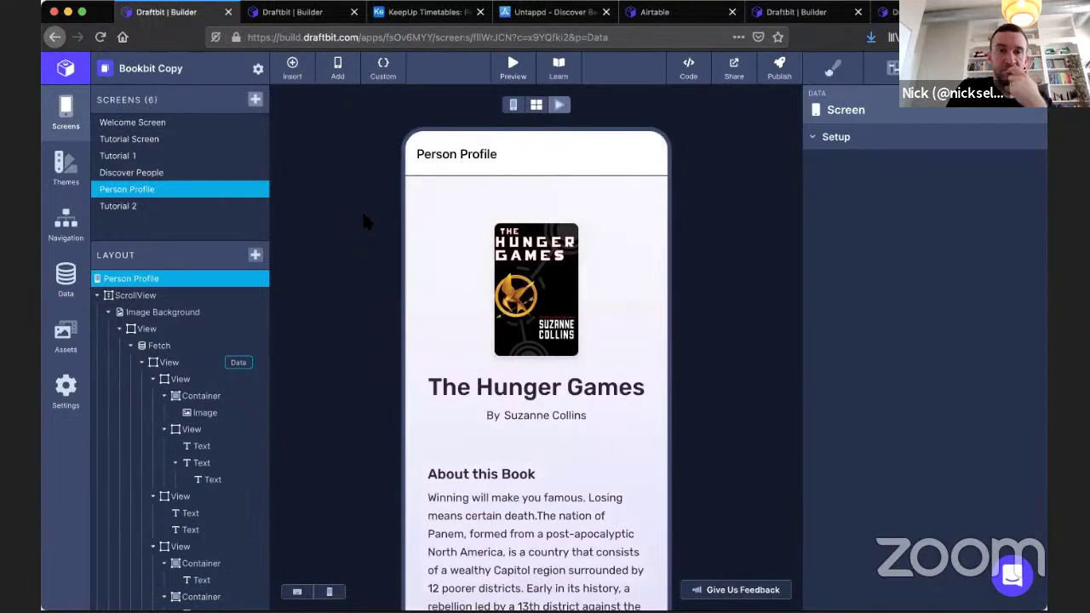
Bind the profile image to avatar and the title text to full_name.
{"action": "left_click", "coordinate": [201, 413]}
{"action": "left_click", "coordinate": [978, 166]}
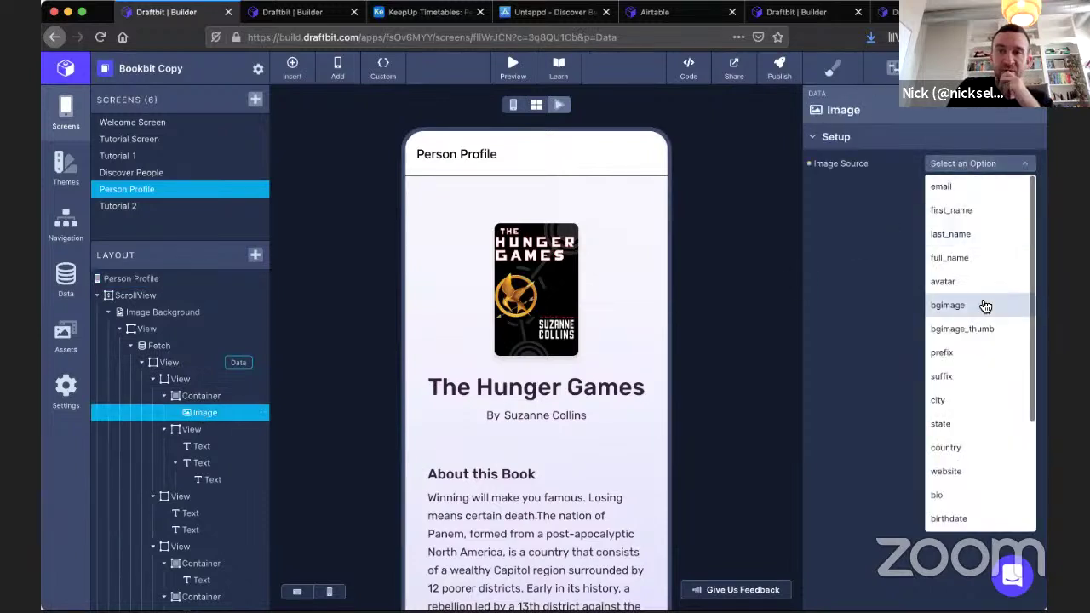
{"action": "left_click", "coordinate": [980, 283]}
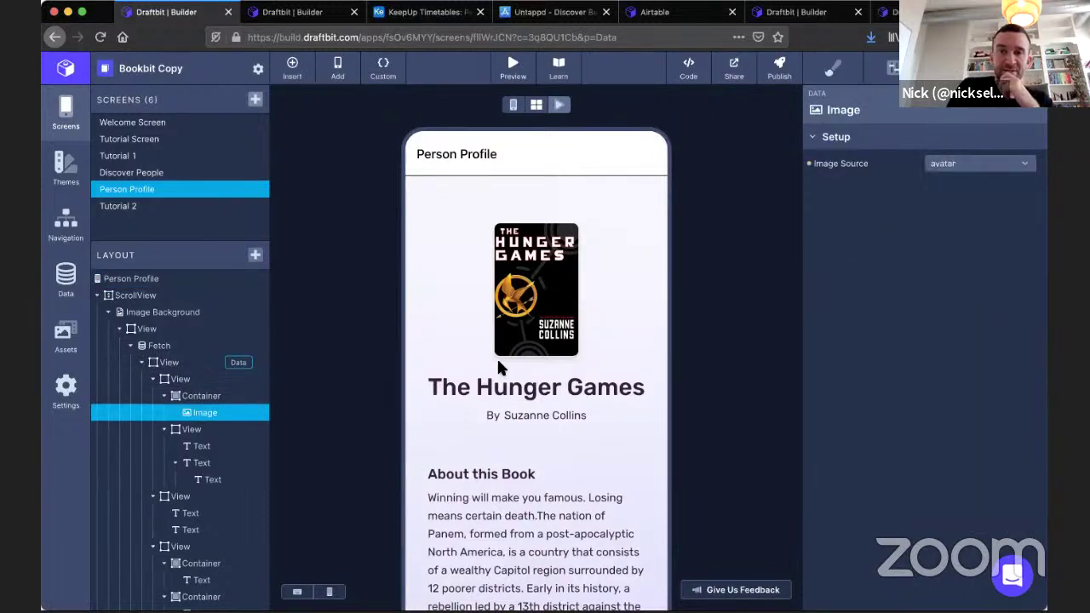
{"action": "left_click", "coordinate": [204, 444]}
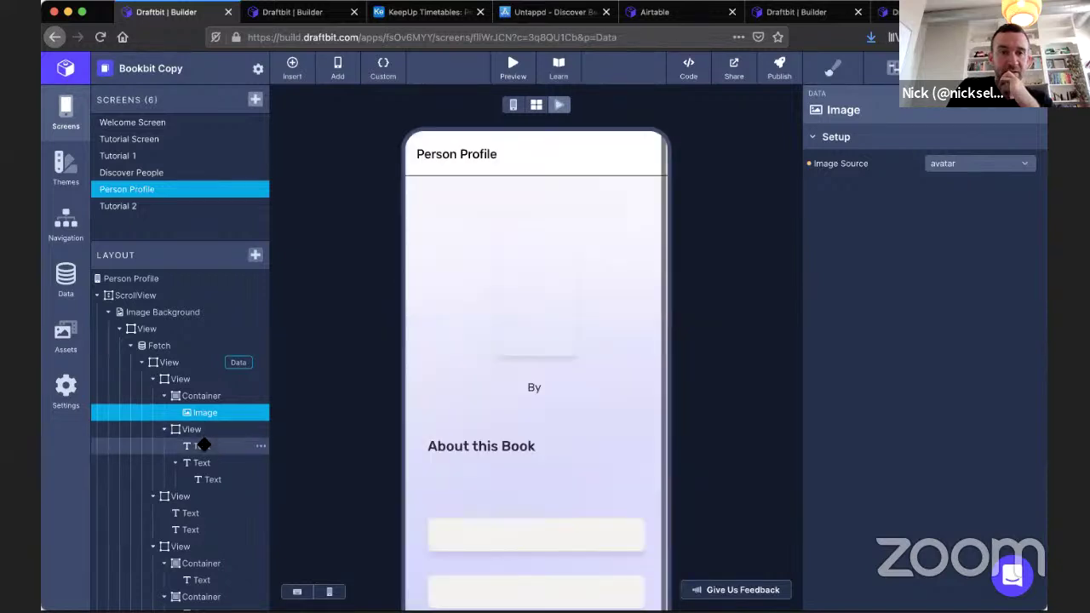
{"action": "left_click", "coordinate": [513, 104]}
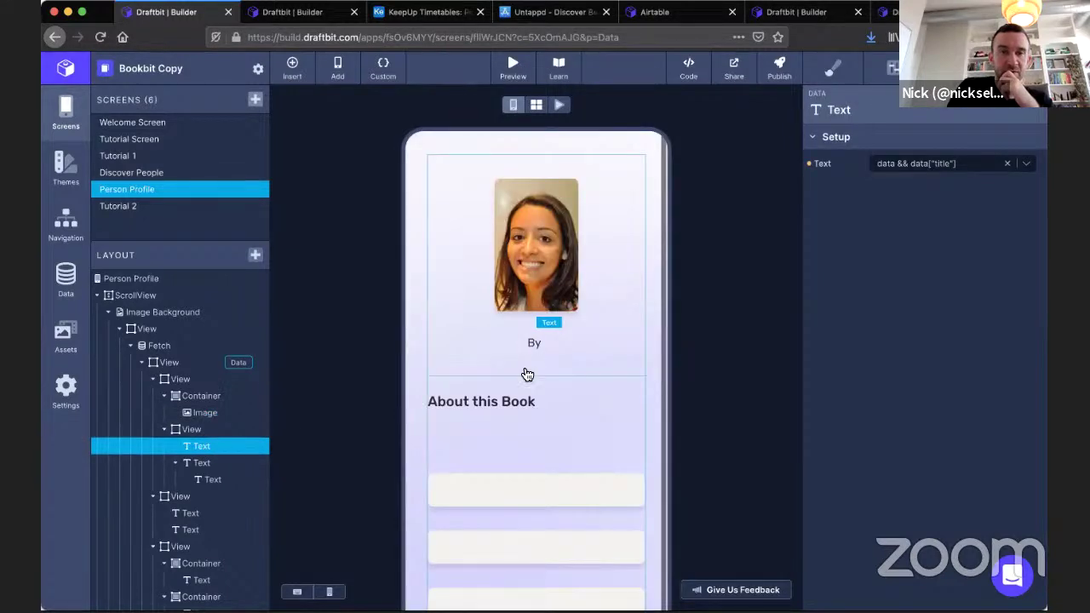
{"action": "left_click", "coordinate": [1026, 165]}
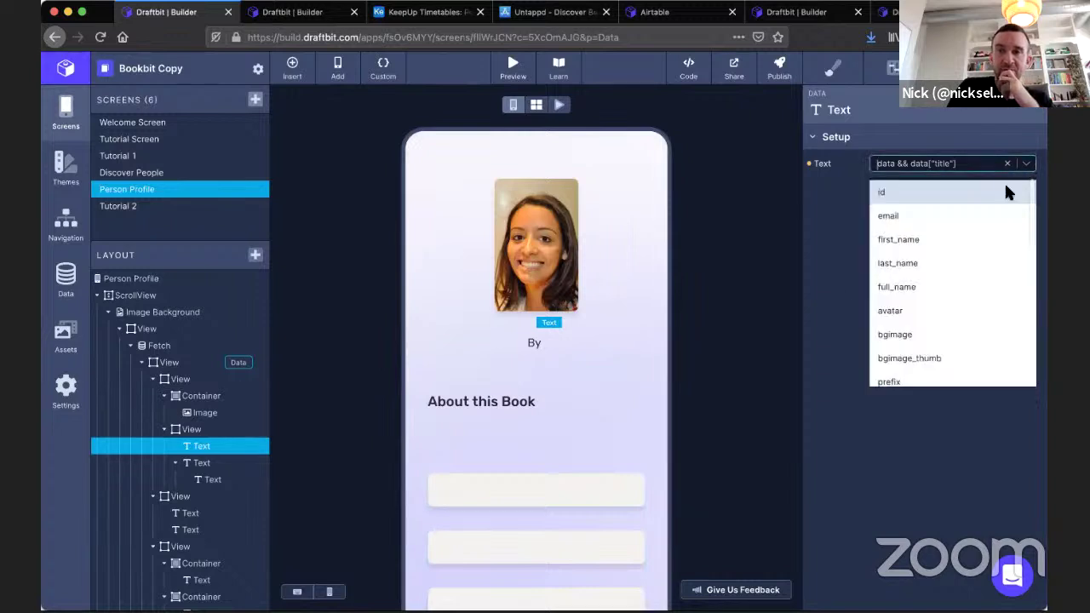
{"action": "left_click", "coordinate": [901, 287]}
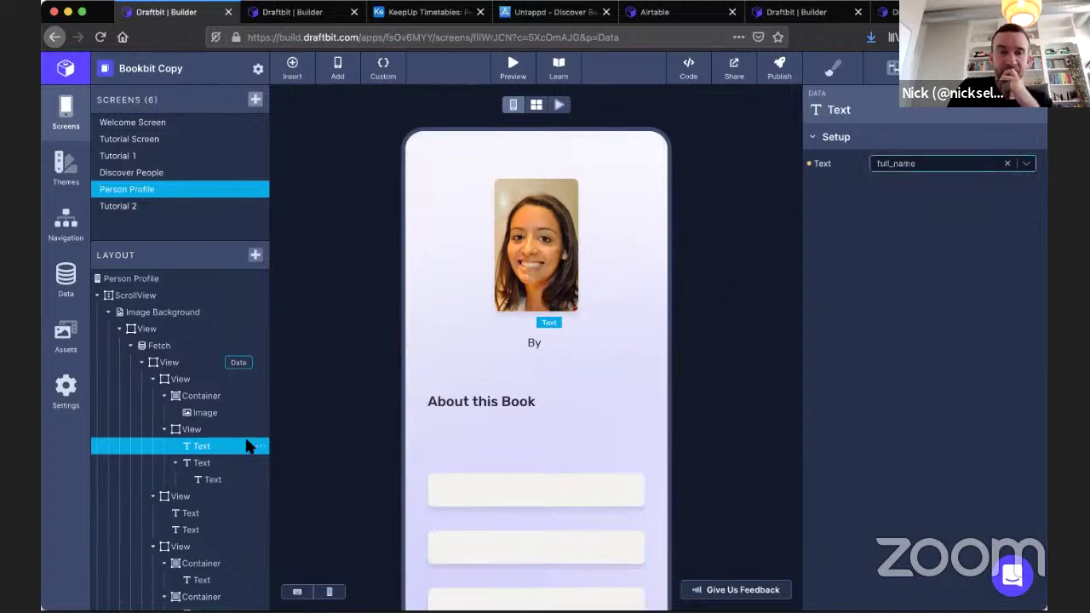
Inspect the author text nested under By and its data fields, then select the By text.
{"action": "left_click", "coordinate": [206, 479]}
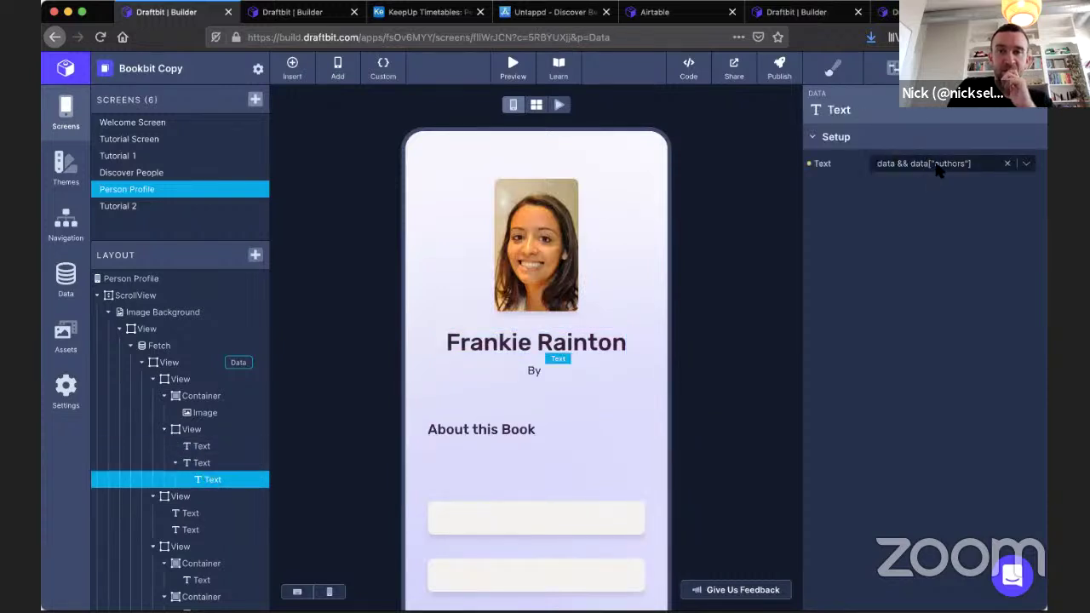
{"action": "left_click", "coordinate": [936, 167]}
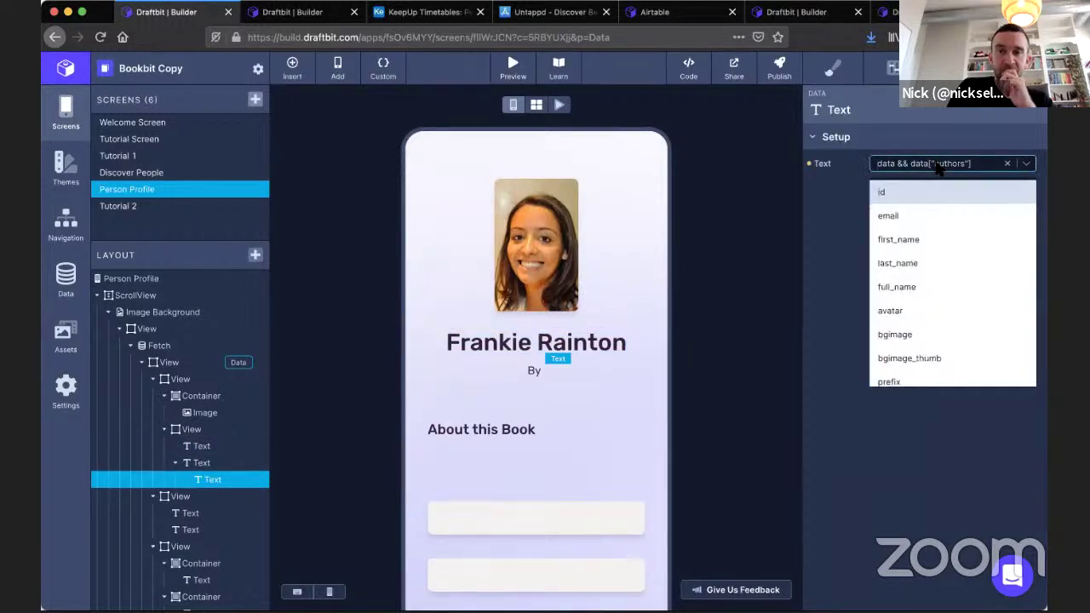
{"action": "scroll", "coordinate": [928, 253], "scroll_direction": "down", "scroll_amount": 2}
{"action": "scroll", "coordinate": [926, 250], "scroll_direction": "down", "scroll_amount": 2}
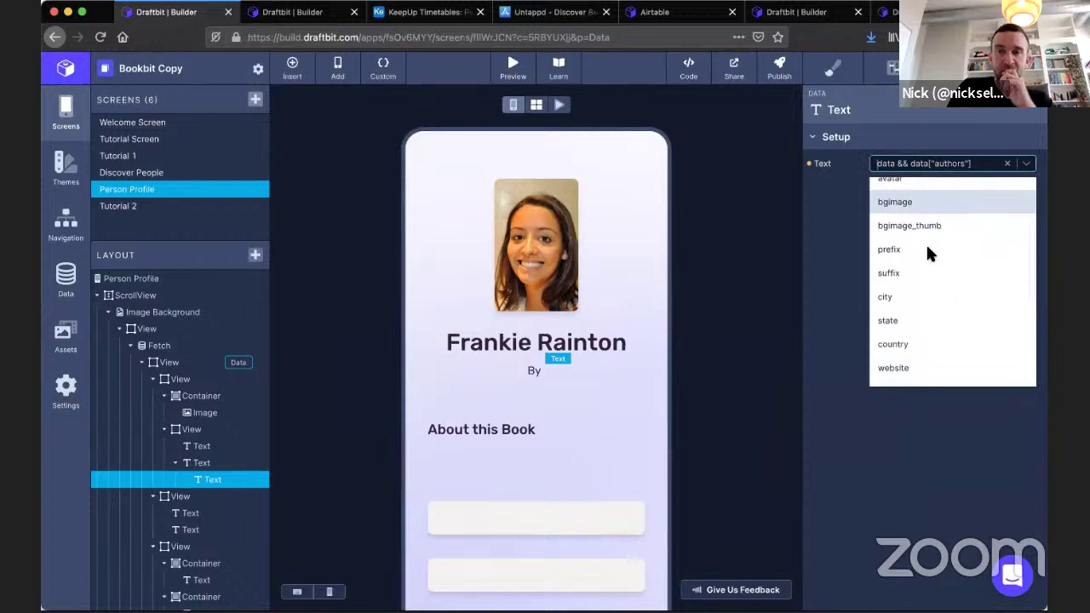
{"action": "scroll", "coordinate": [927, 250], "scroll_direction": "up", "scroll_amount": 5}
{"action": "left_click", "coordinate": [210, 461]}
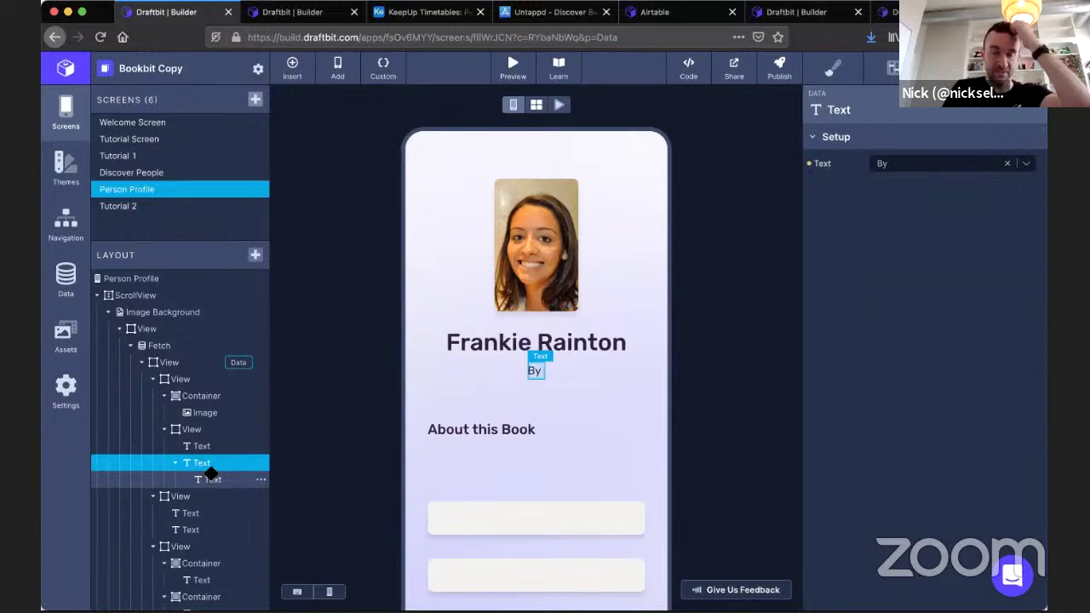
Remove the nested author text from the By line and examine the name block's options.
{"action": "left_click", "coordinate": [260, 481]}
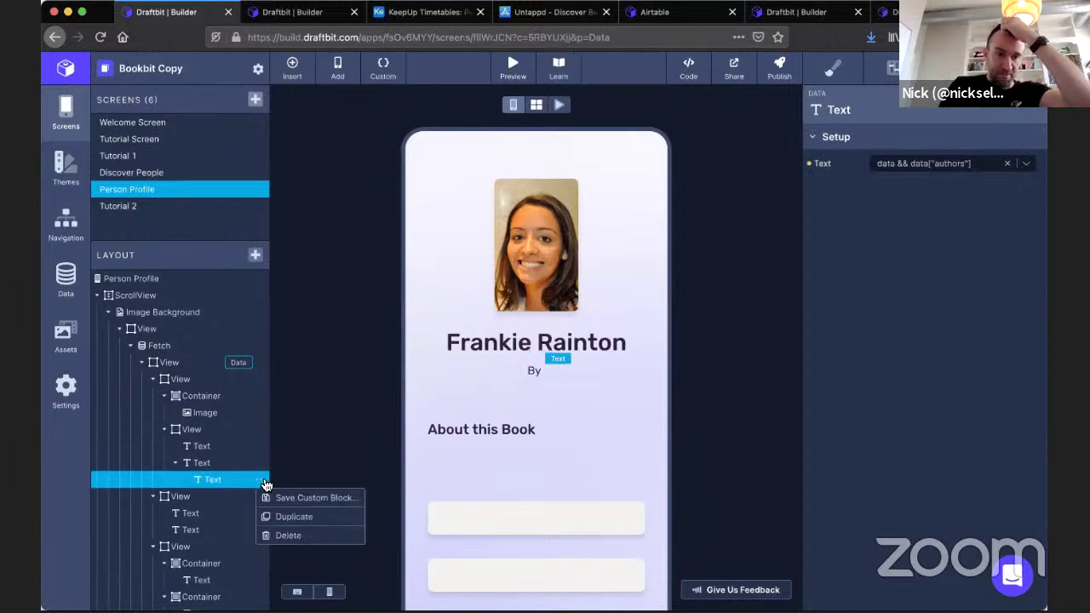
{"action": "left_click_drag", "start_coordinate": [209, 475], "coordinate": [209, 467]}
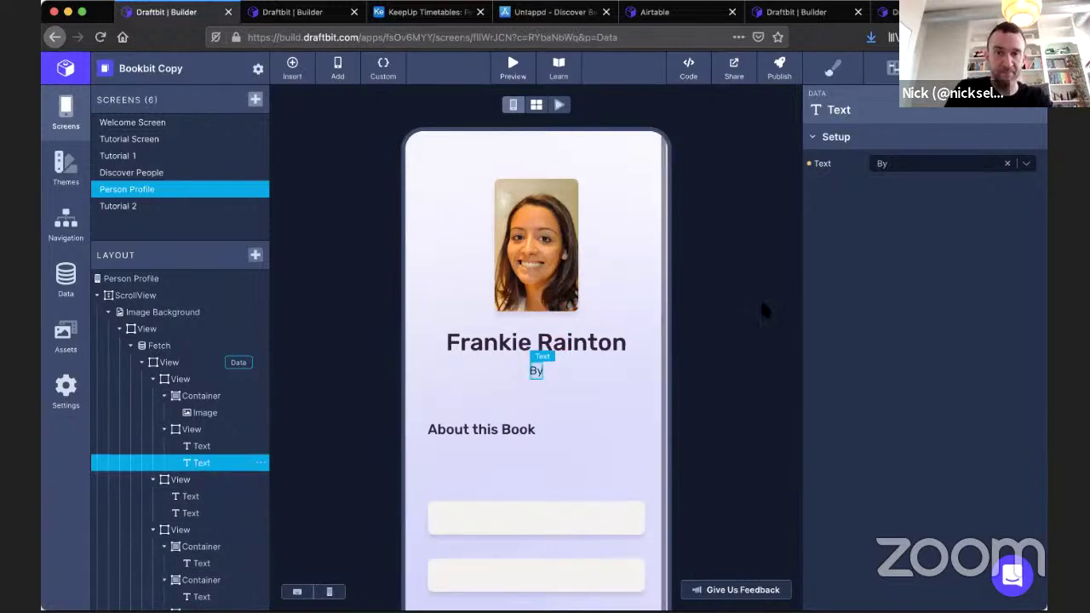
{"action": "left_click", "coordinate": [1026, 163]}
{"action": "scroll", "coordinate": [976, 244], "scroll_direction": "down", "scroll_amount": 3}
{"action": "scroll", "coordinate": [976, 243], "scroll_direction": "up", "scroll_amount": 4}
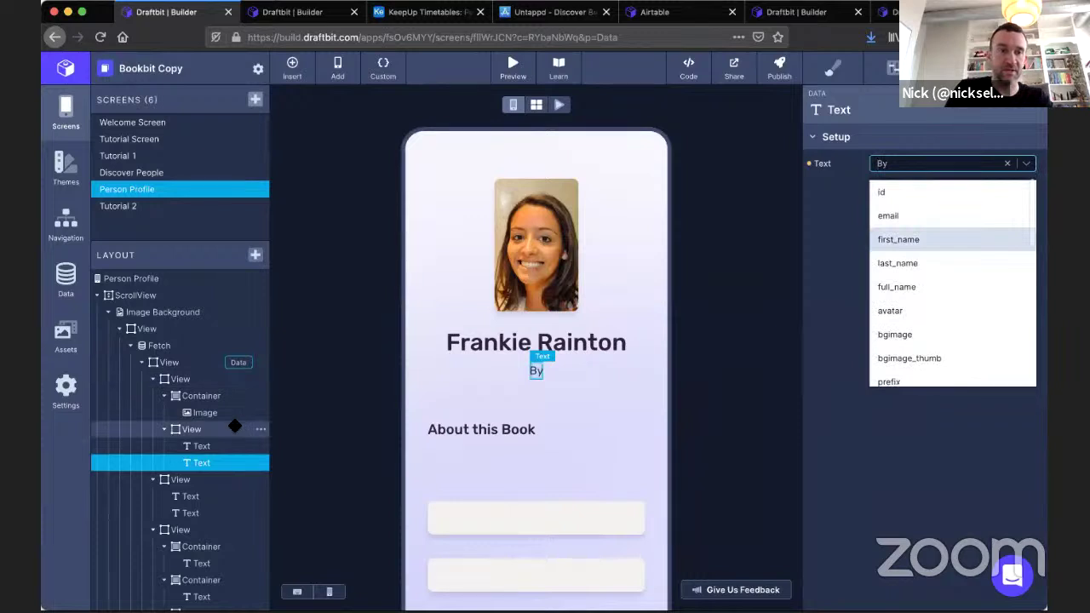
{"action": "left_click", "coordinate": [230, 429]}
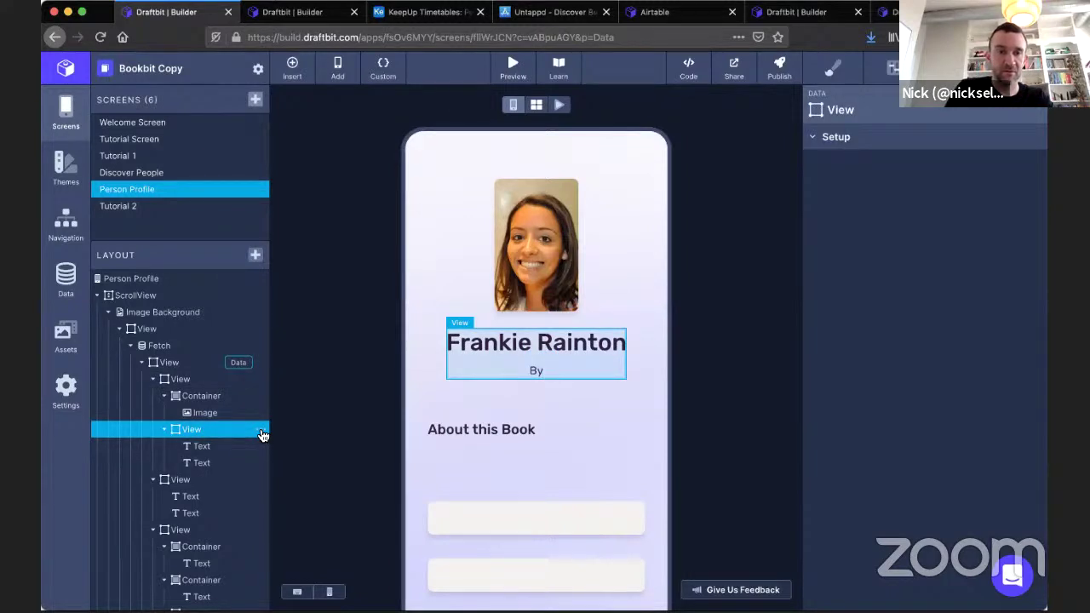
{"action": "left_click", "coordinate": [262, 435]}
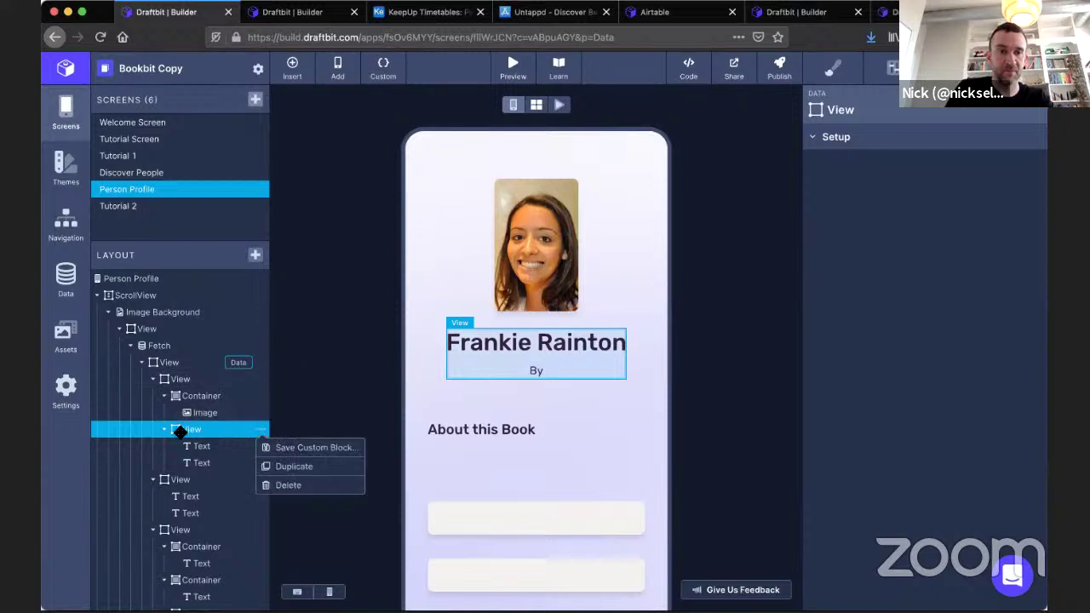
{"action": "left_click_drag", "start_coordinate": [182, 432], "coordinate": [222, 368]}
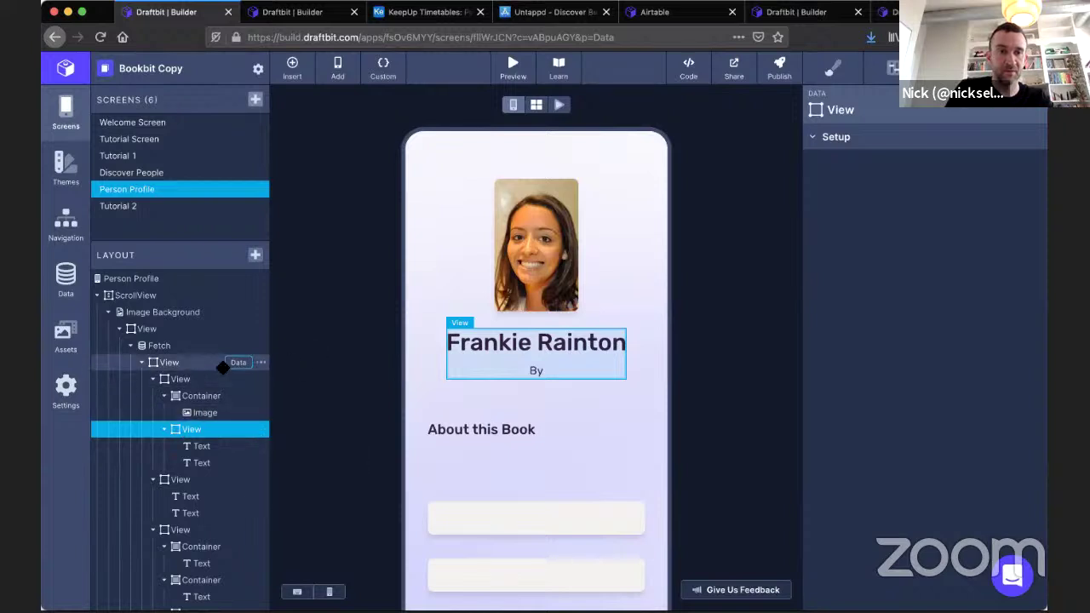
Inspect the About this Book section and its description text's data fields.
{"action": "left_click", "coordinate": [194, 480]}
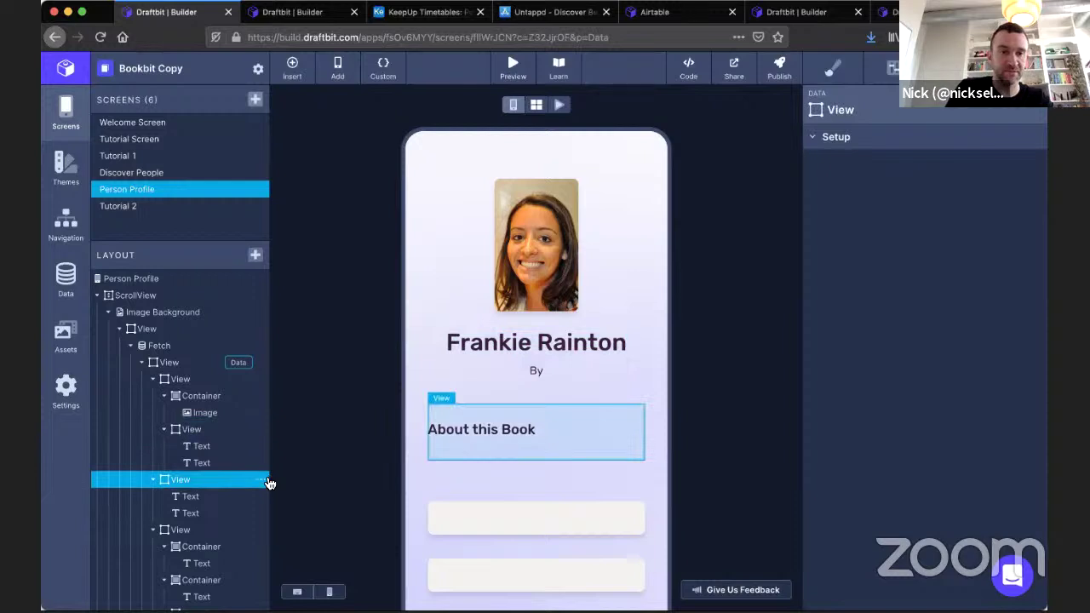
{"action": "left_click", "coordinate": [263, 482]}
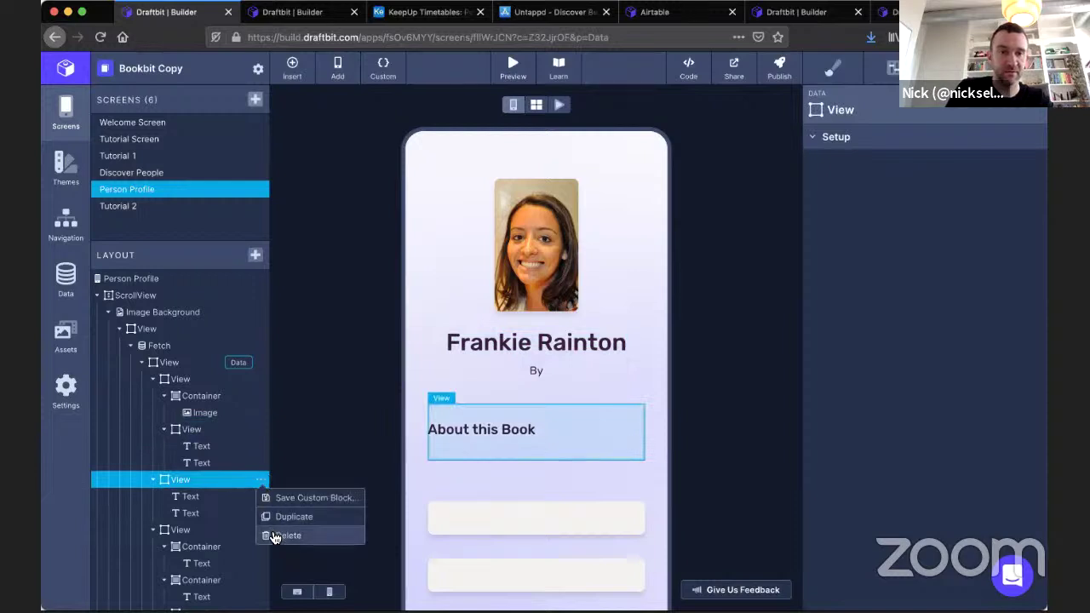
{"action": "left_click", "coordinate": [192, 512]}
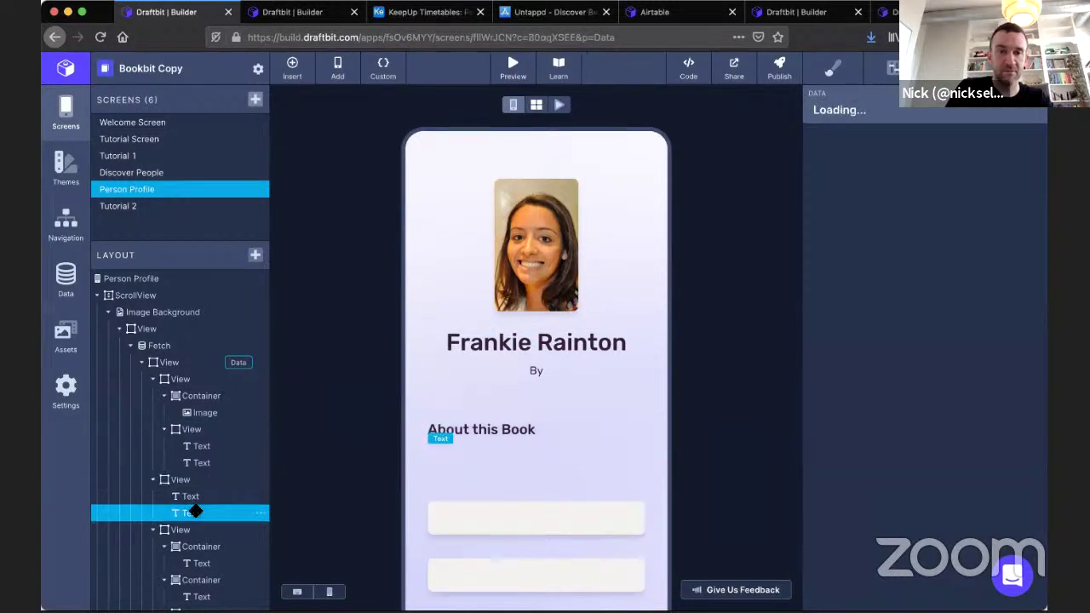
{"action": "left_click", "coordinate": [937, 163]}
{"action": "scroll", "coordinate": [931, 275], "scroll_direction": "down", "scroll_amount": 2}
{"action": "scroll", "coordinate": [933, 281], "scroll_direction": "down", "scroll_amount": 5}
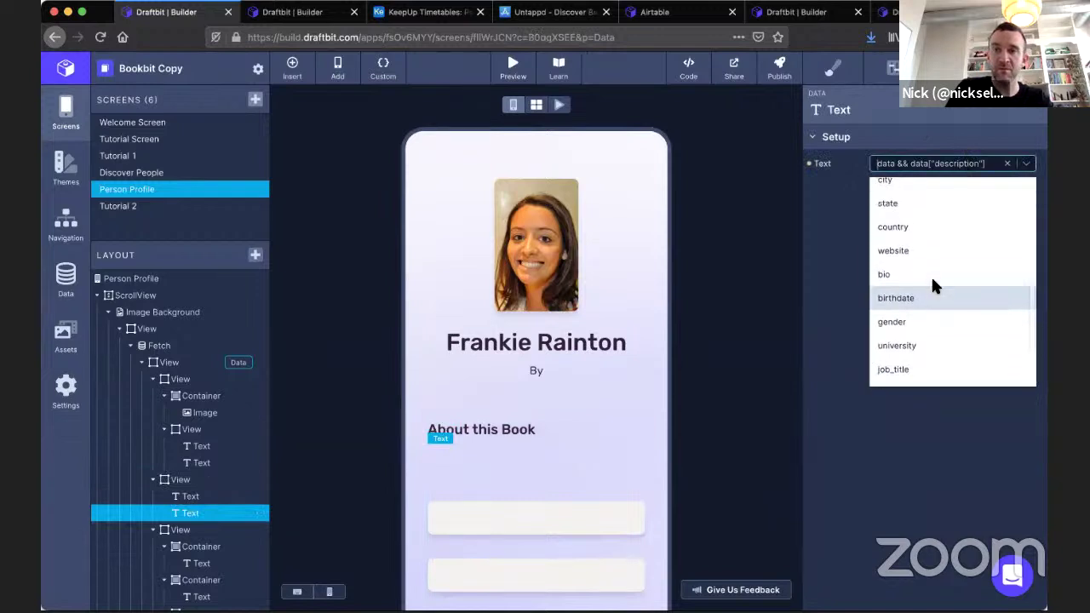
{"action": "scroll", "coordinate": [932, 281], "scroll_direction": "down", "scroll_amount": 3}
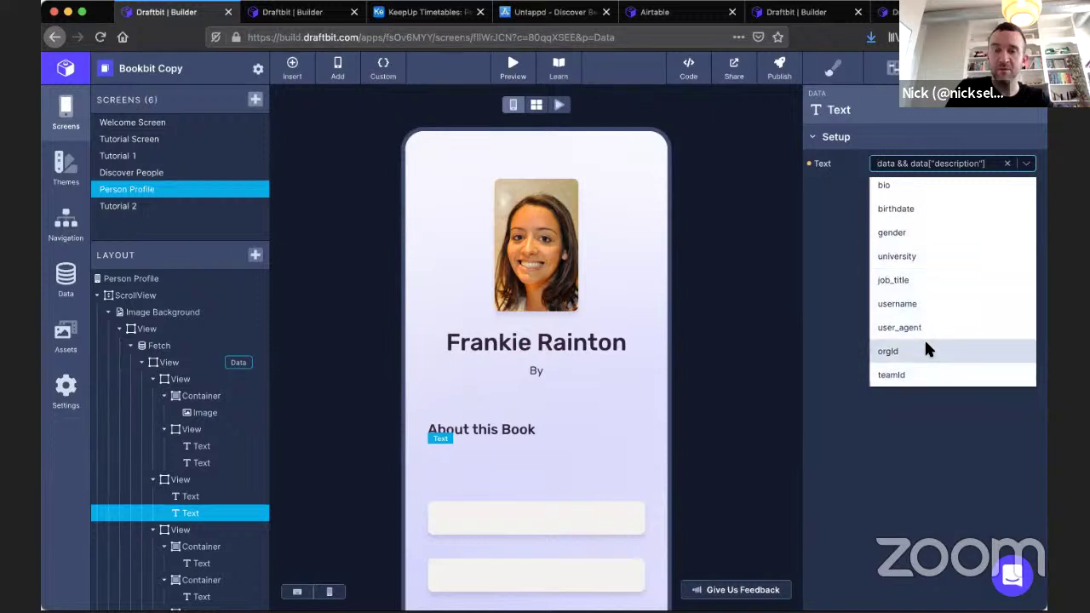
{"action": "scroll", "coordinate": [927, 348], "scroll_direction": "up", "scroll_amount": 6}
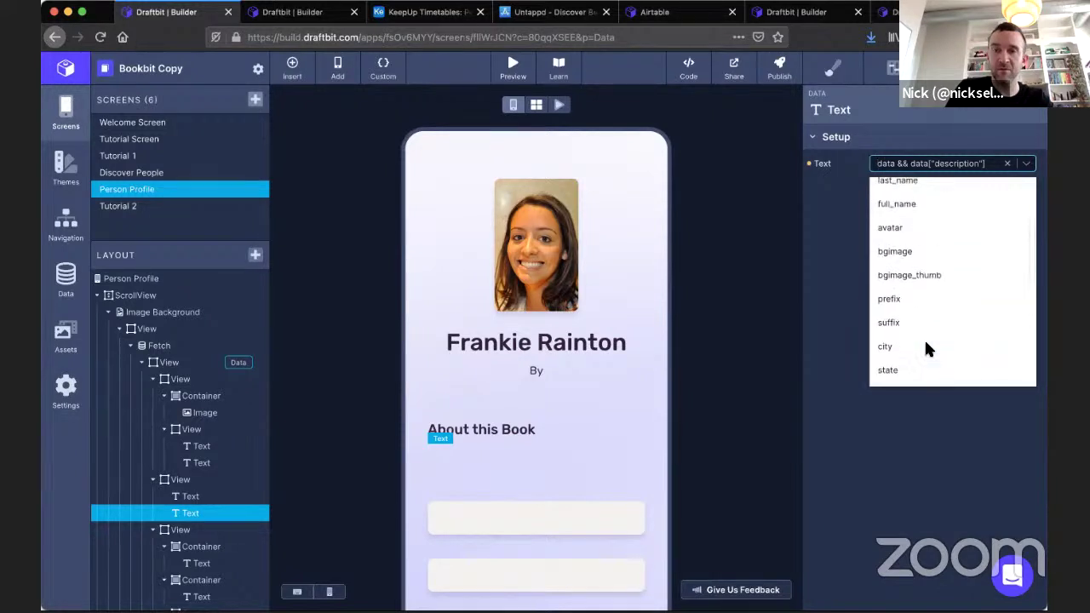
{"action": "left_click", "coordinate": [220, 495]}
Delete the placeholder-box container and then the About this Book section.
{"action": "left_click", "coordinate": [208, 529]}
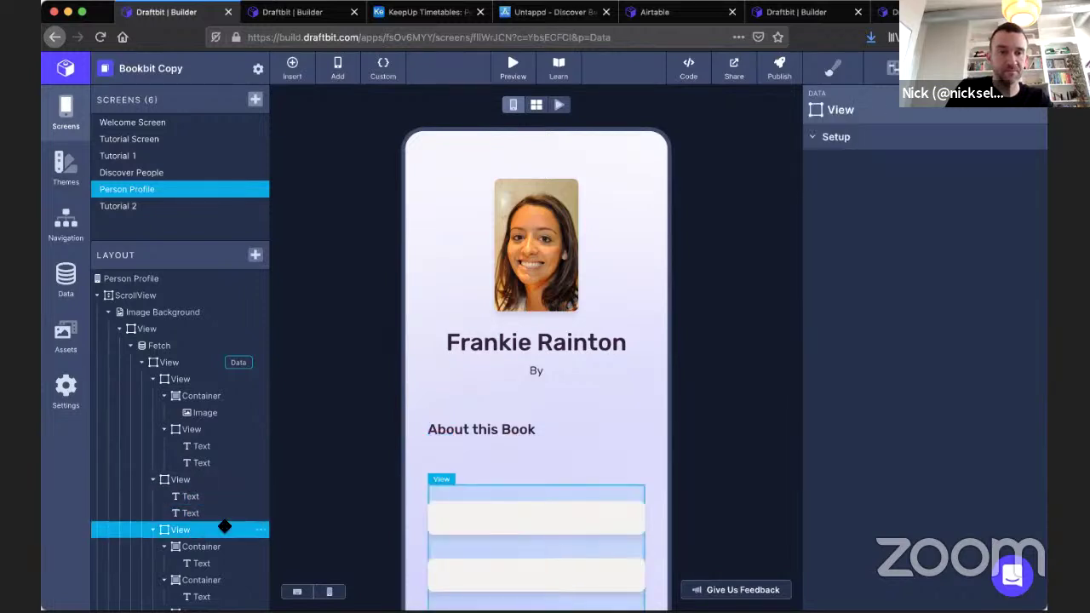
{"action": "left_click", "coordinate": [259, 529]}
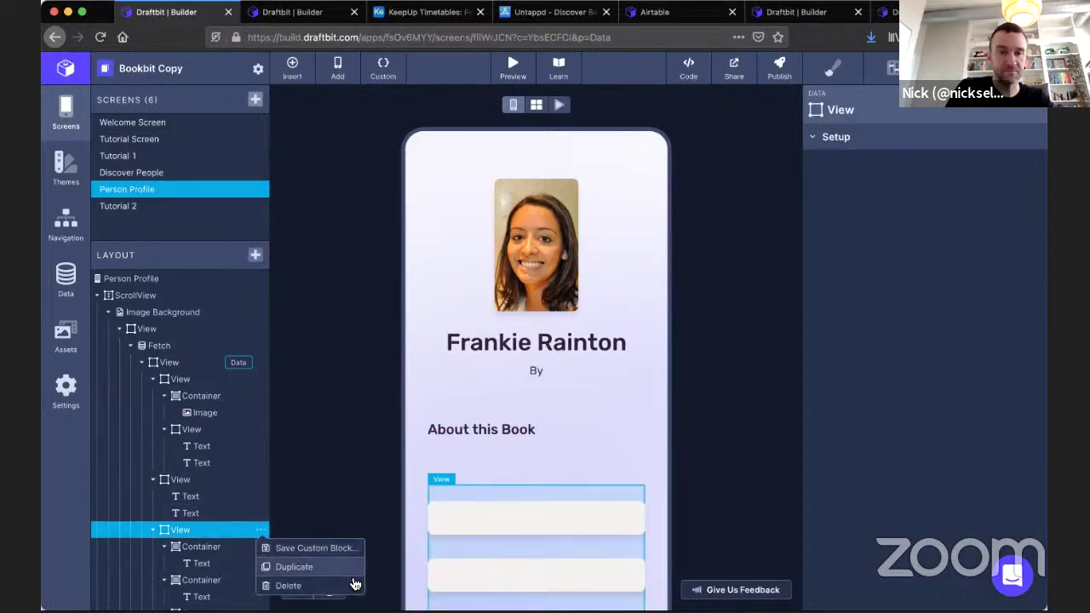
{"action": "left_click", "coordinate": [289, 585]}
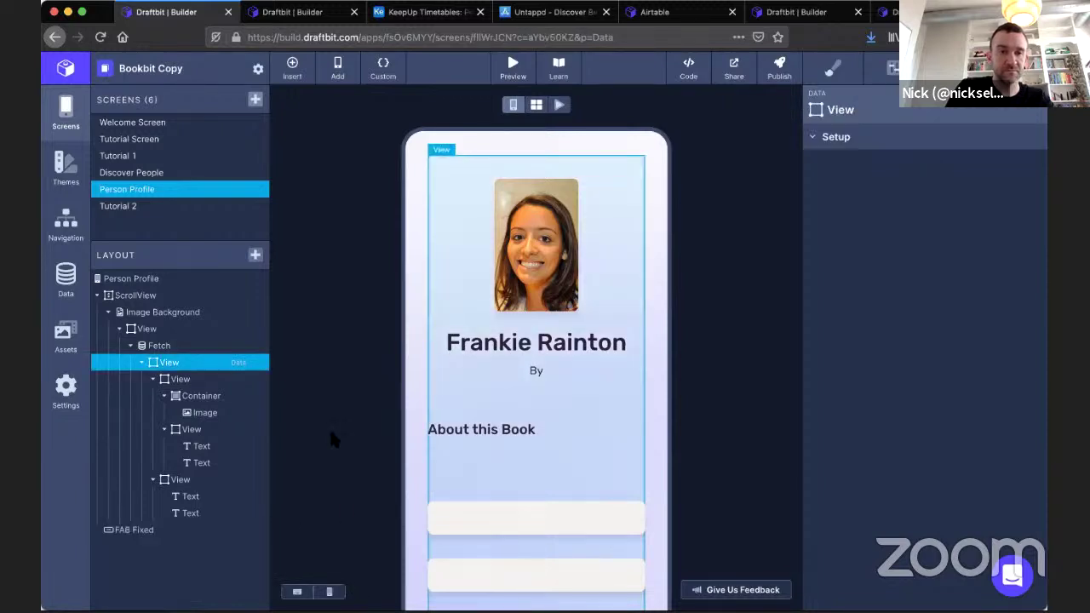
{"action": "left_click", "coordinate": [172, 482]}
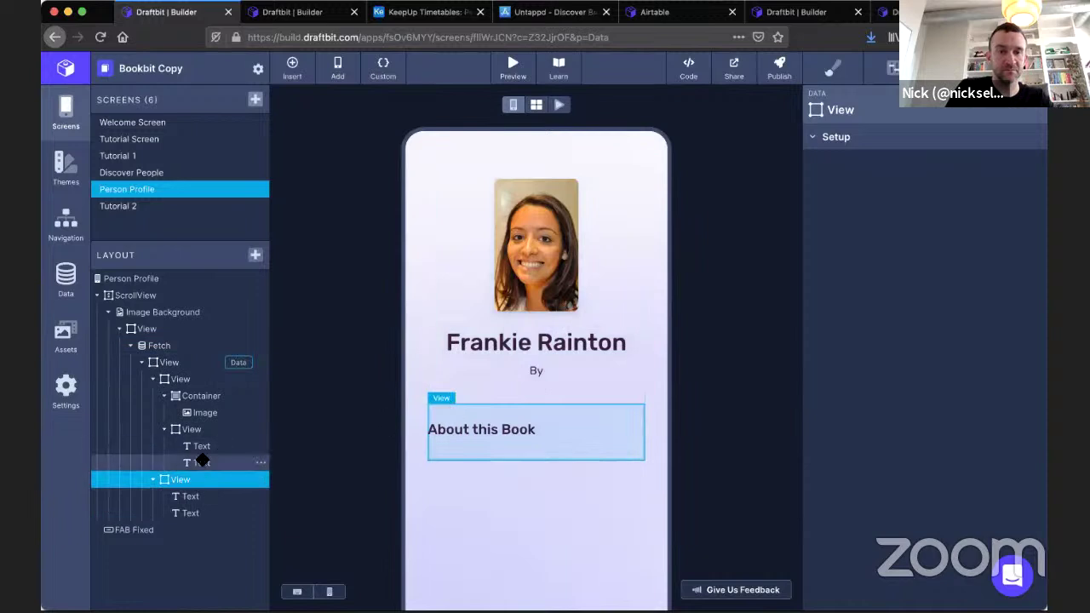
{"action": "left_click", "coordinate": [202, 444]}
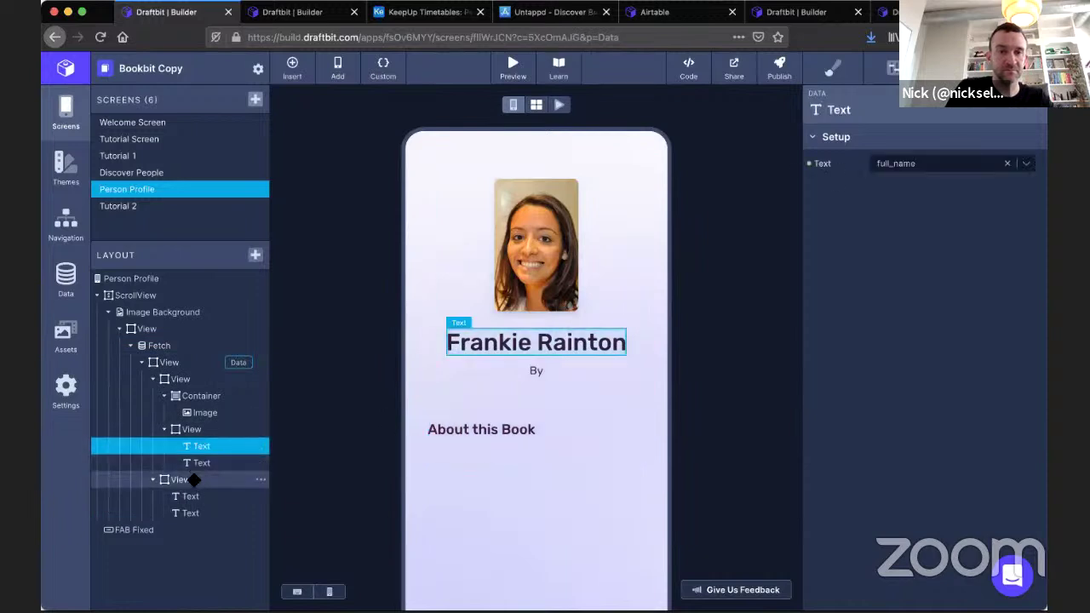
{"action": "left_click", "coordinate": [250, 480]}
{"action": "left_click", "coordinate": [260, 479]}
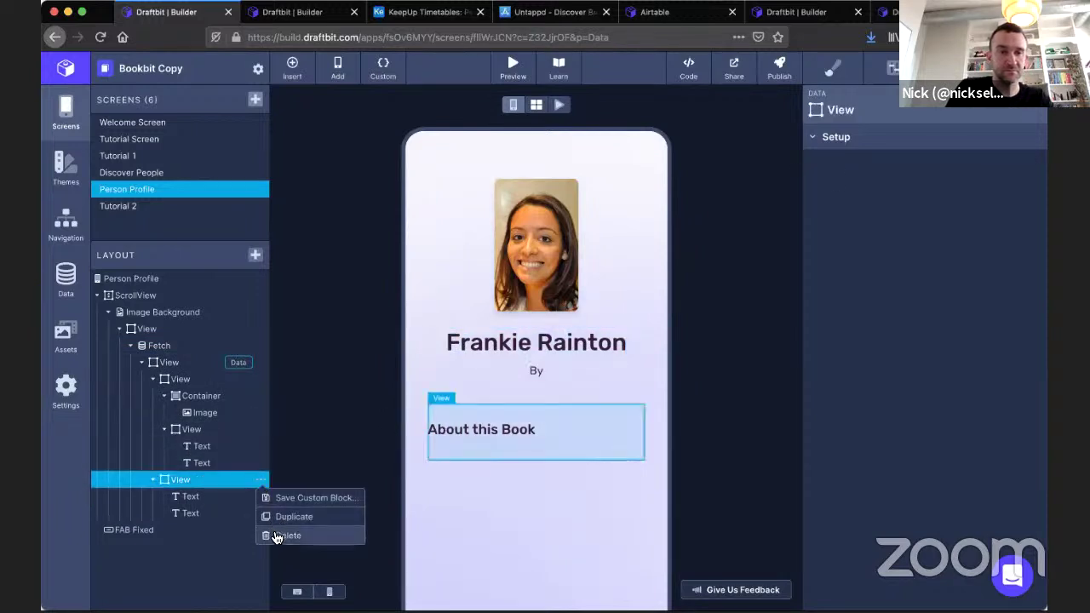
{"action": "left_click", "coordinate": [274, 534]}
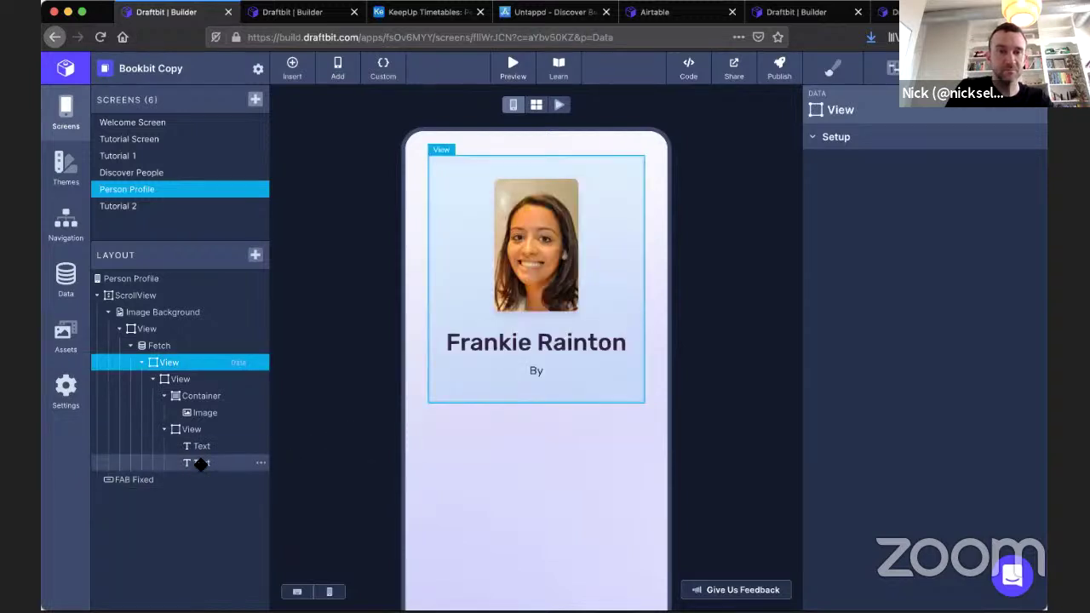
{"action": "left_click", "coordinate": [201, 463]}
{"action": "left_click", "coordinate": [912, 168]}
Set the By text to display orgName beneath the person's name.
{"action": "type", "text": "orgName"}
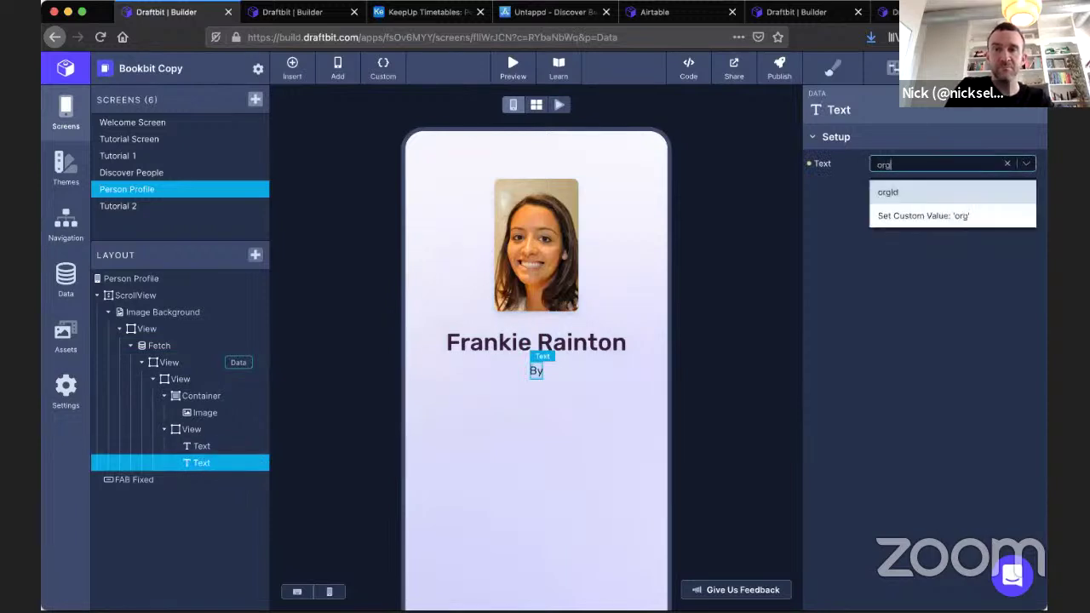
{"action": "key", "text": "Return"}
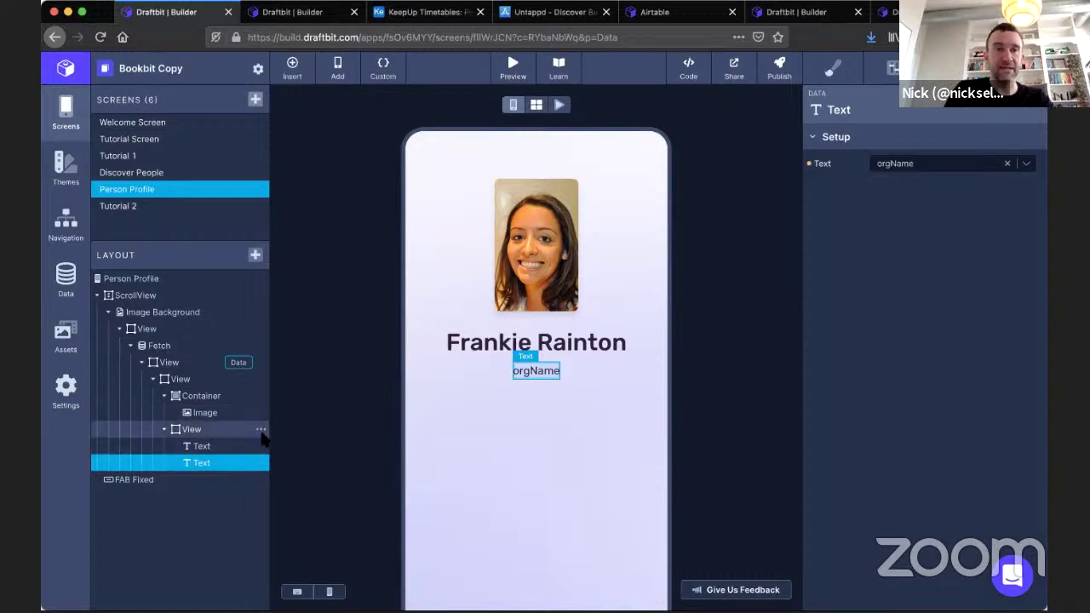
{"action": "left_click", "coordinate": [209, 430]}
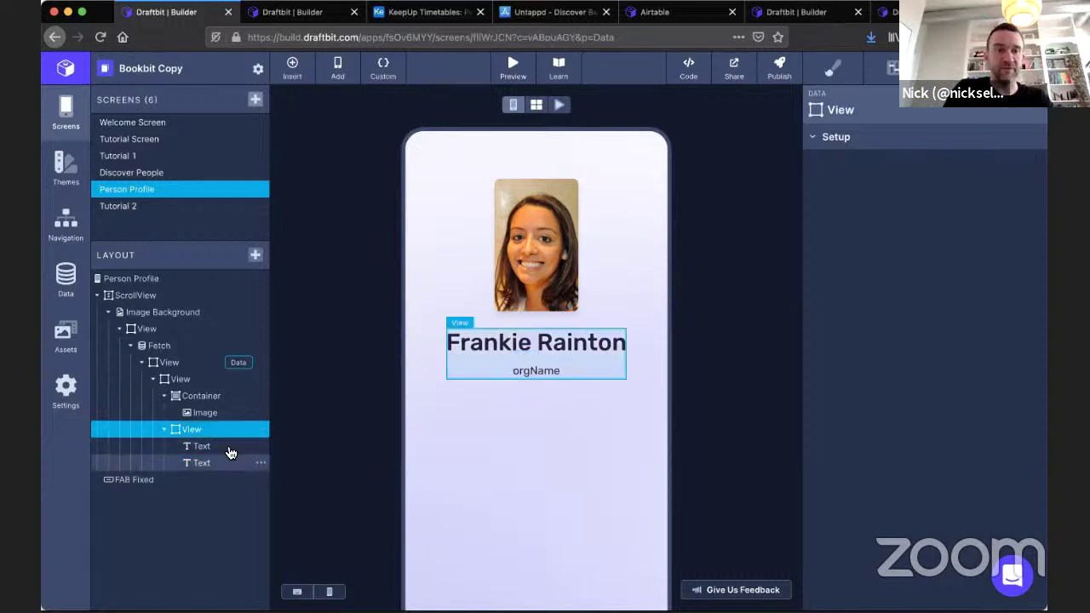
Add a Fetch to the Person Profile name block and nest the orgName text inside it.
{"action": "left_click", "coordinate": [256, 256]}
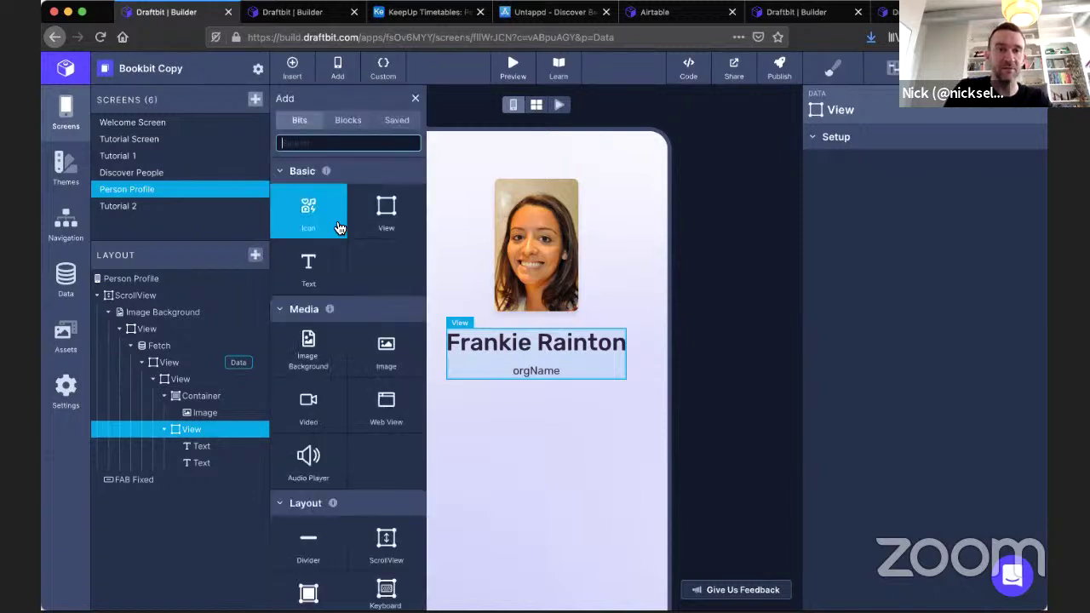
{"action": "scroll", "coordinate": [365, 434], "scroll_direction": "down", "scroll_amount": 2}
{"action": "scroll", "coordinate": [364, 434], "scroll_direction": "down", "scroll_amount": 4}
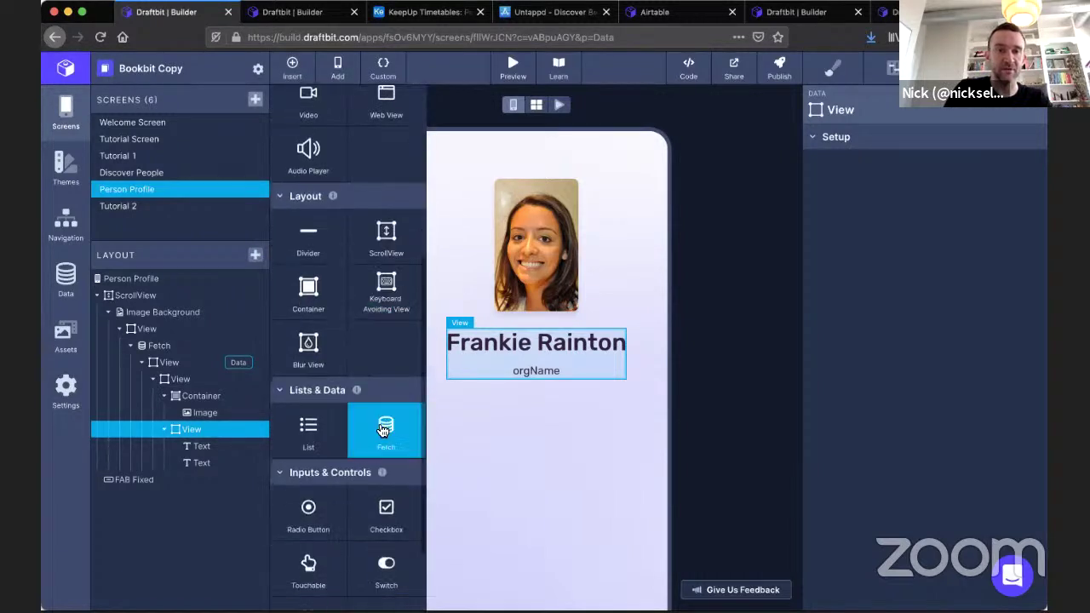
{"action": "left_click", "coordinate": [386, 430]}
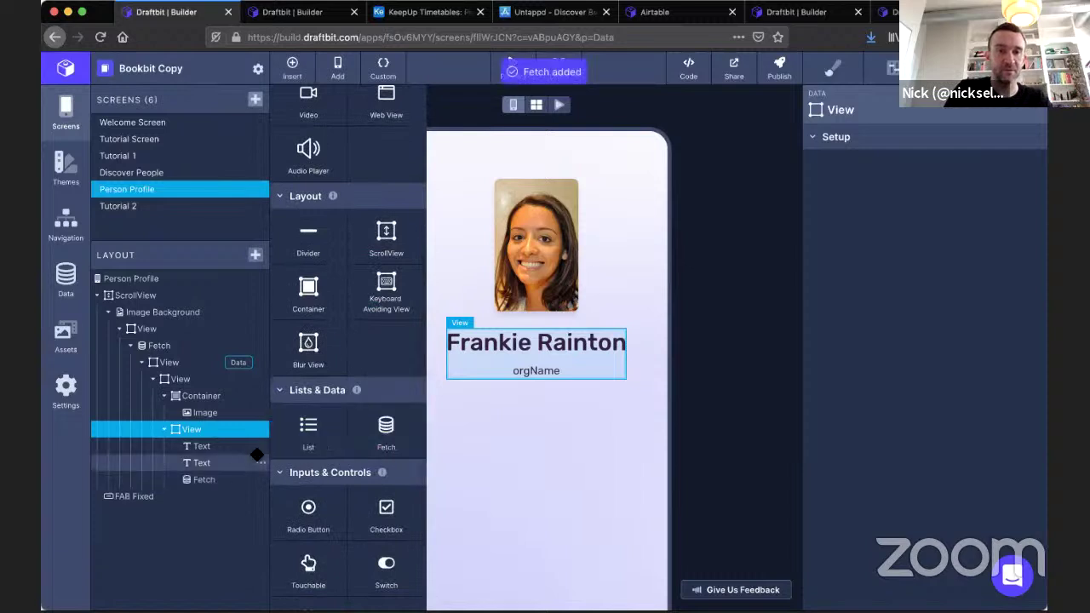
{"action": "left_click_drag", "start_coordinate": [205, 480], "coordinate": [209, 462]}
{"action": "left_click", "coordinate": [210, 462]}
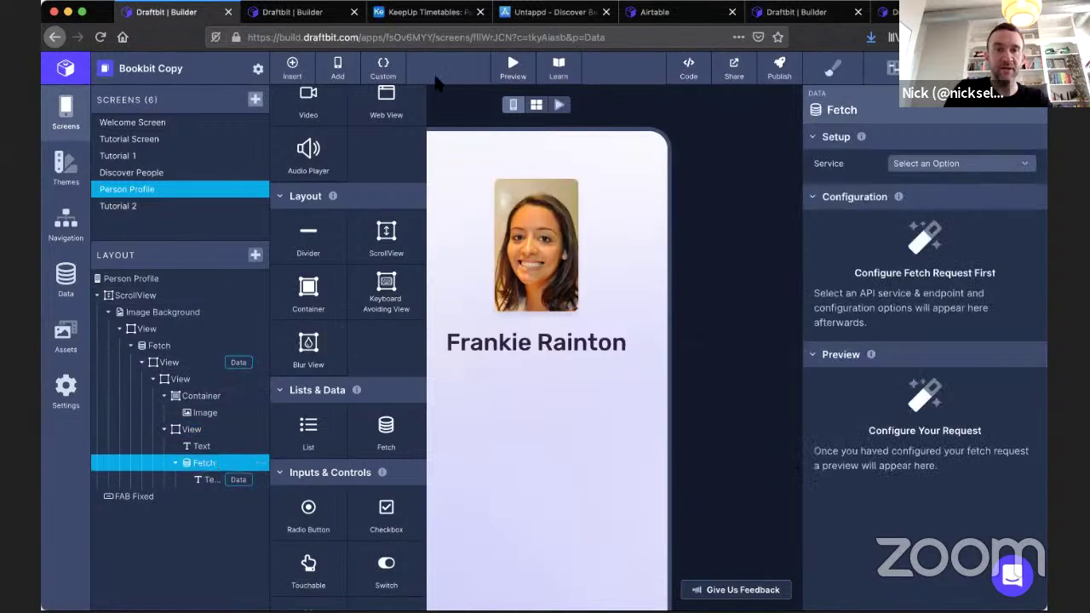
{"action": "left_click", "coordinate": [447, 110]}
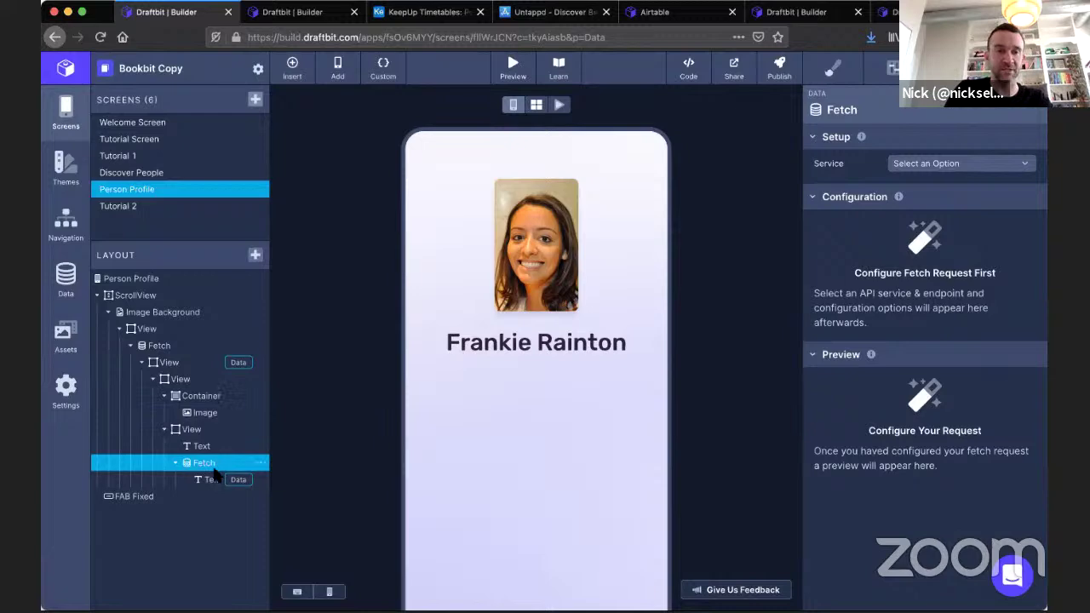
Create a Draftbit Example Data endpoint titled 'GET Org Name', then bring up the example data site.
{"action": "left_click", "coordinate": [68, 287]}
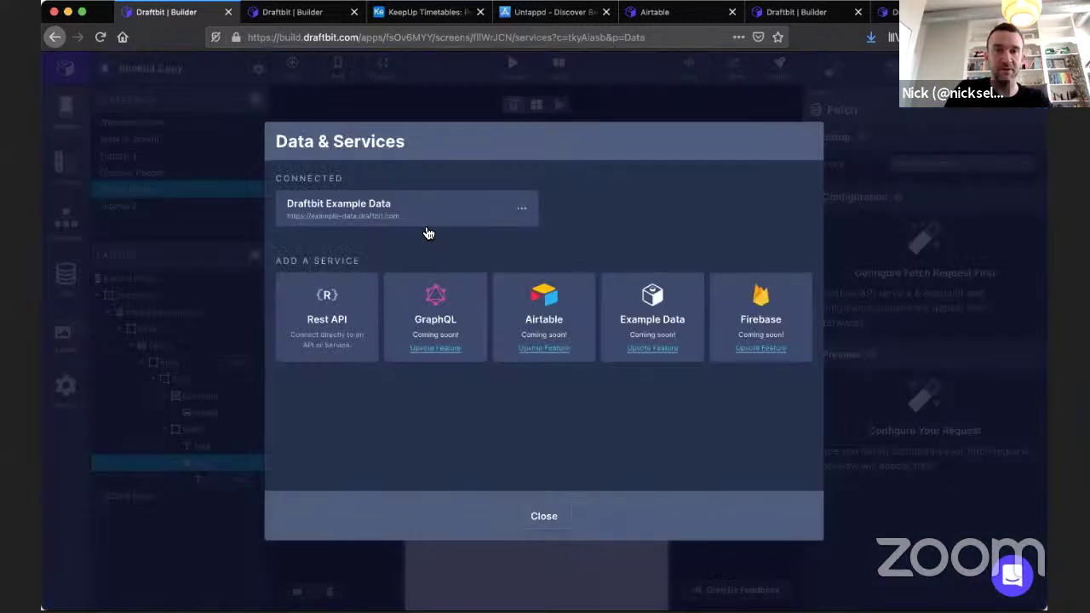
{"action": "left_click", "coordinate": [420, 222]}
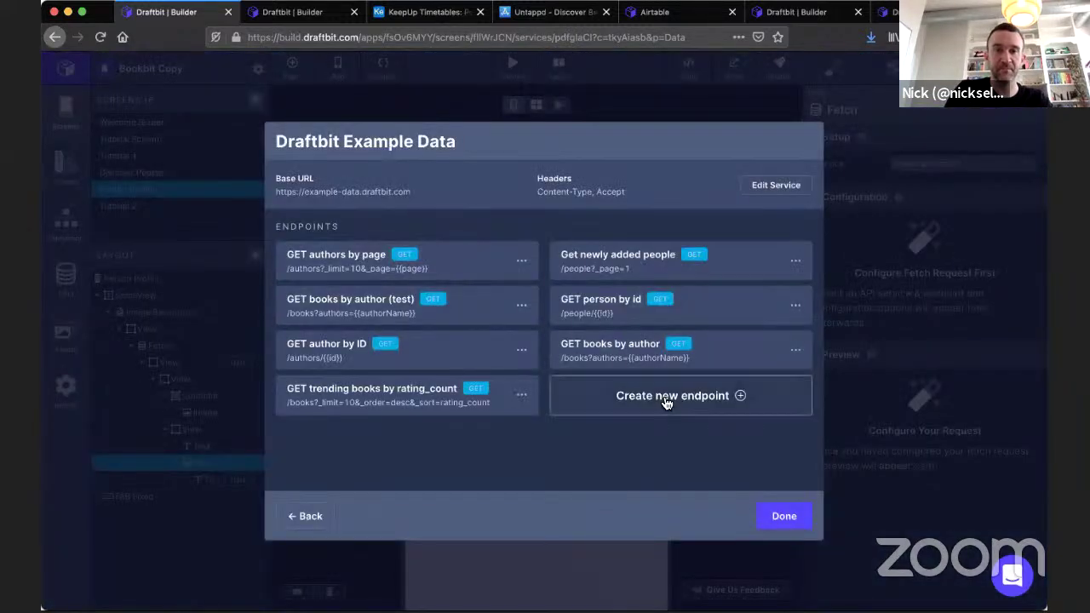
{"action": "left_click", "coordinate": [670, 398]}
{"action": "left_click_drag", "start_coordinate": [381, 156], "coordinate": [278, 145]}
{"action": "type", "text": "GET Org"}
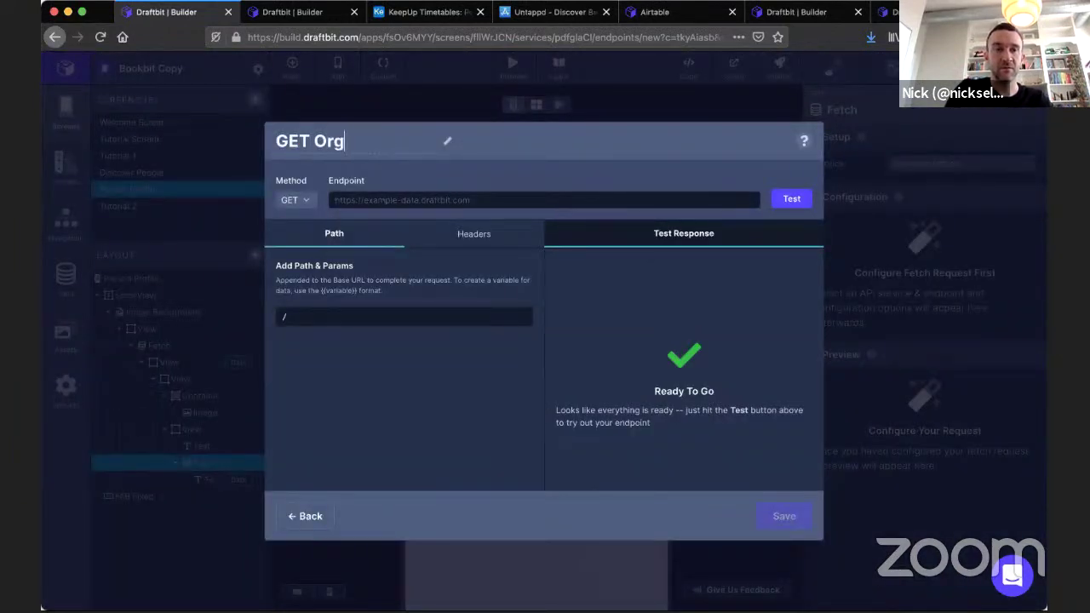
{"action": "type", "text": " Name"}
{"action": "left_click", "coordinate": [348, 315]}
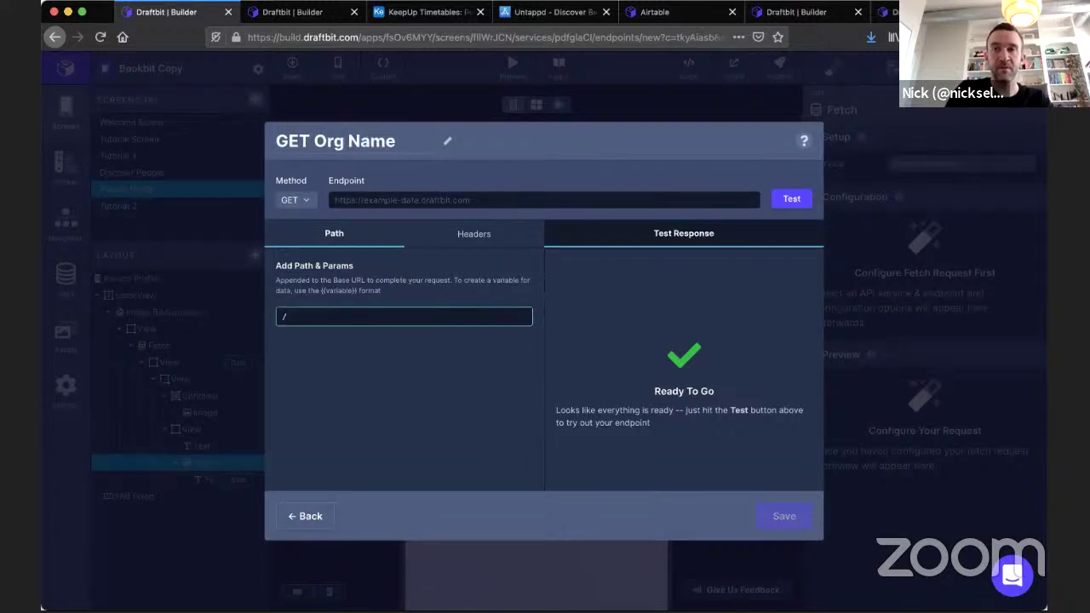
{"action": "left_click", "coordinate": [885, 12]}
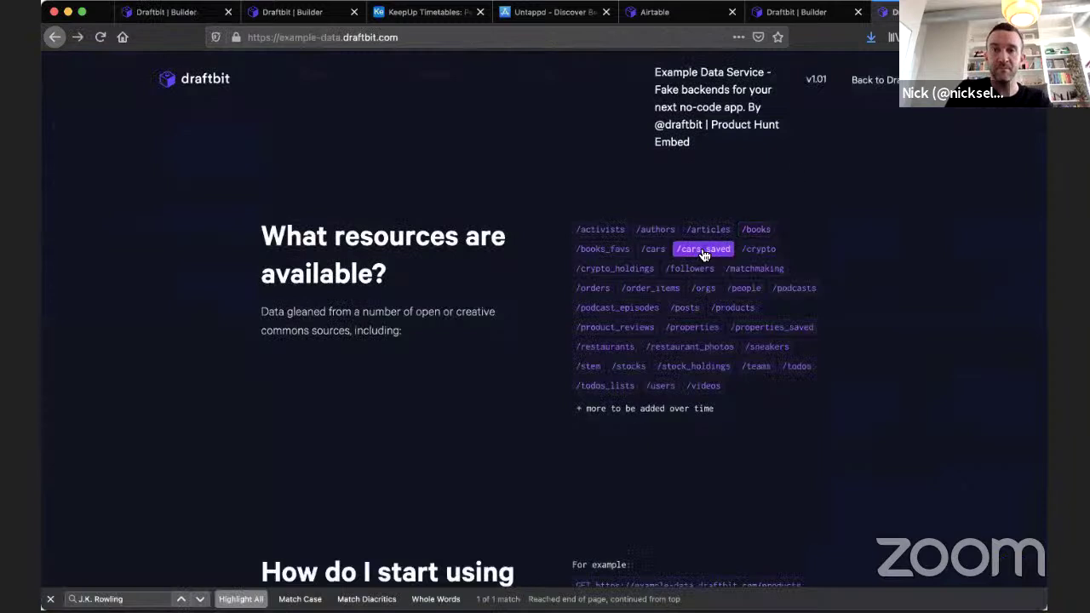
Review the /orgs JSON records, then begin the endpoint path in Draftbit.
{"action": "left_click", "coordinate": [703, 289]}
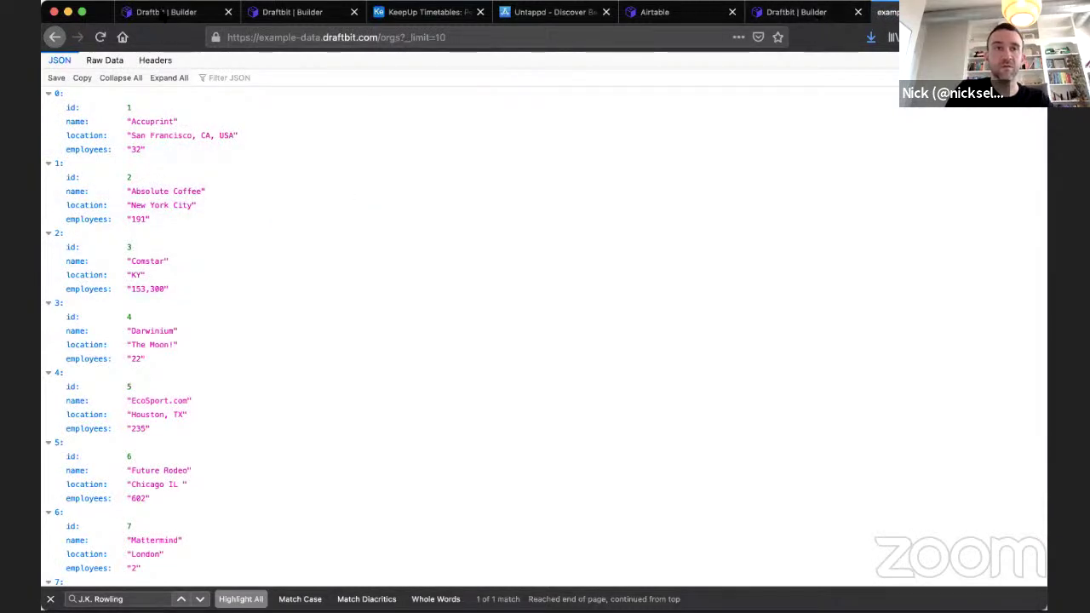
{"action": "left_click", "coordinate": [161, 17]}
{"action": "type", "text": "orgs/{"}
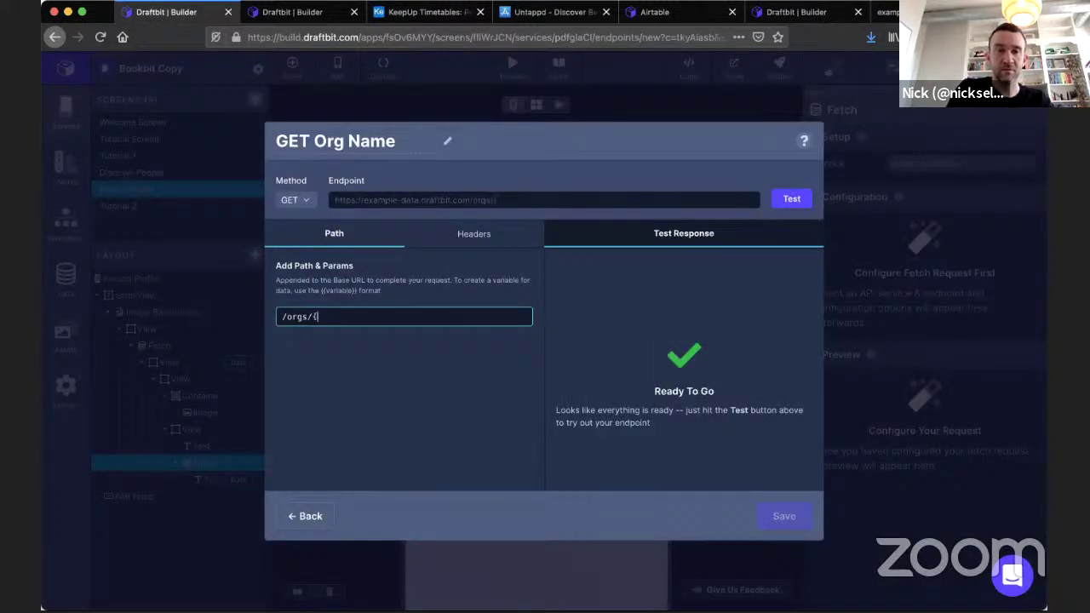
Set the path to /orgs/{{orgID}} and test it with orgID 4, returning Darwinium.
{"action": "type", "text": "{orgID}}"}
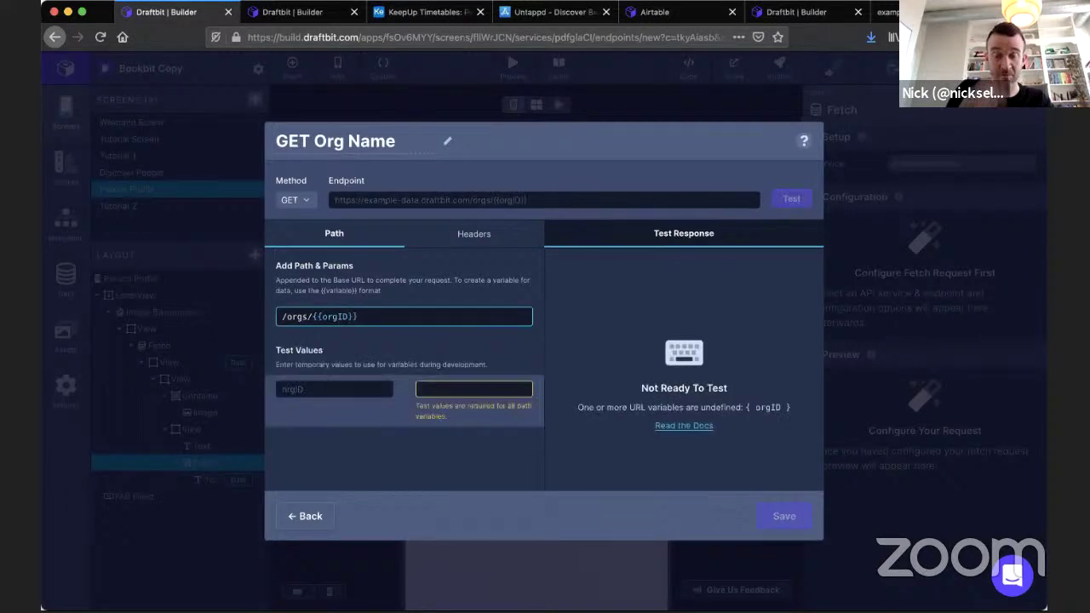
{"action": "left_click", "coordinate": [481, 393]}
{"action": "type", "text": "4"}
{"action": "left_click", "coordinate": [791, 198]}
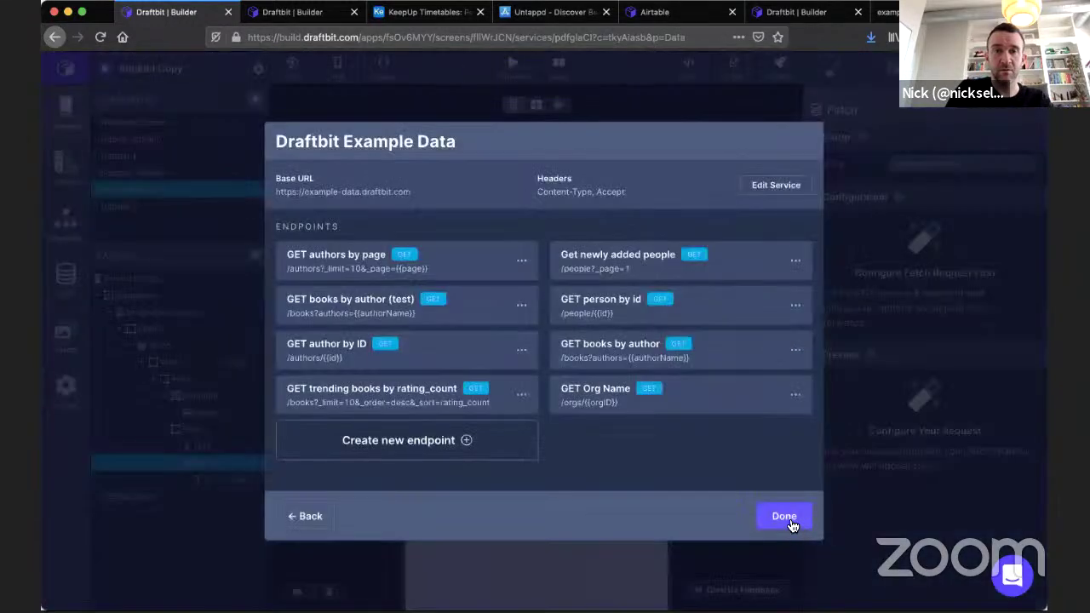
Point the inner Fetch at Draftbit Example Data's GET Org Name endpoint with orgID set to data.
{"action": "left_click", "coordinate": [791, 525]}
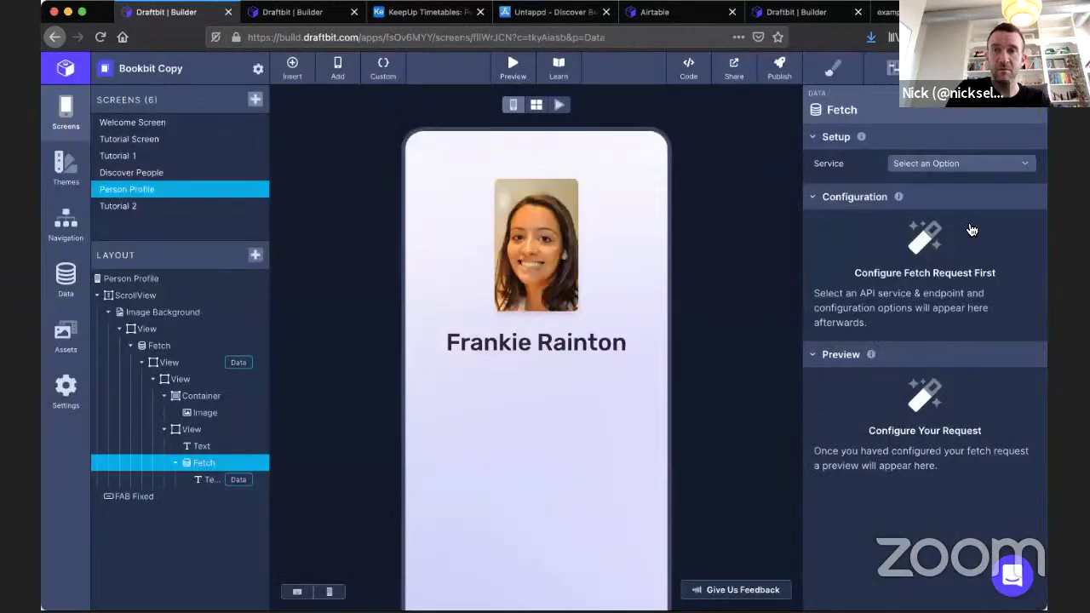
{"action": "left_click", "coordinate": [941, 165]}
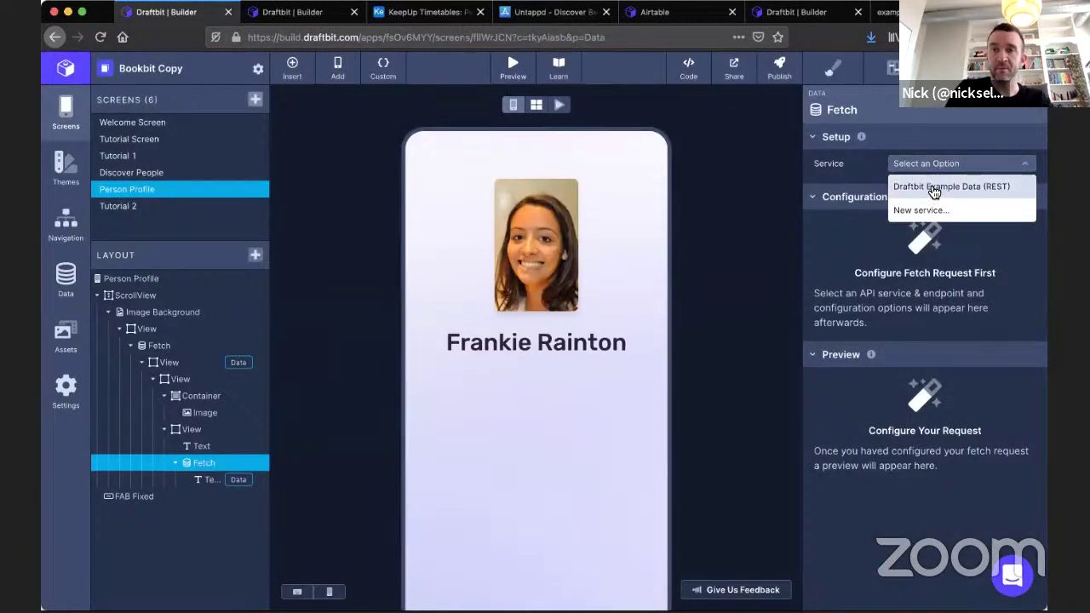
{"action": "left_click", "coordinate": [931, 191]}
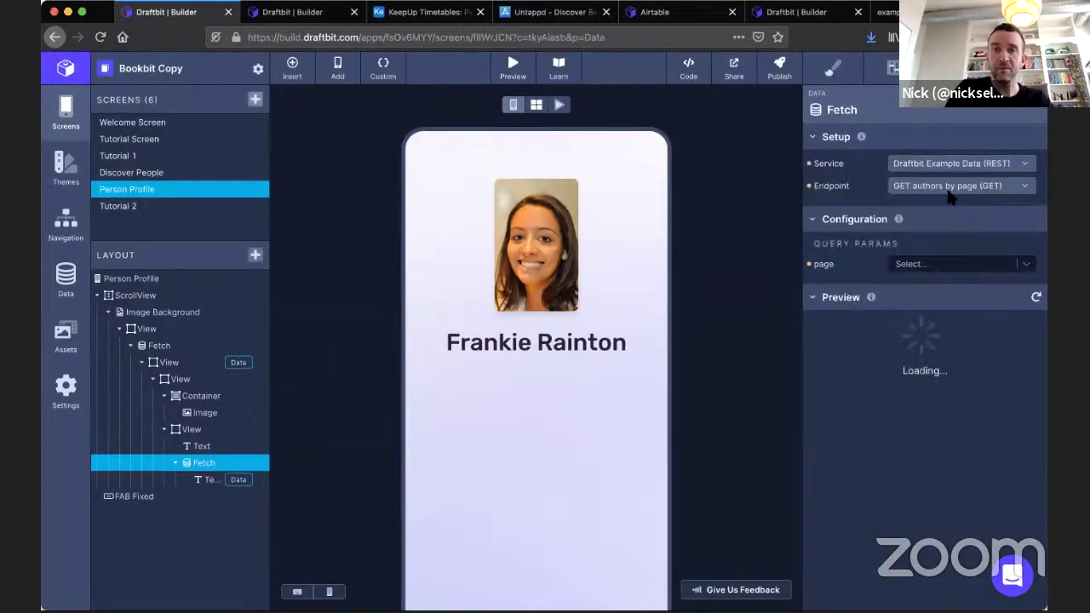
{"action": "left_click", "coordinate": [944, 187]}
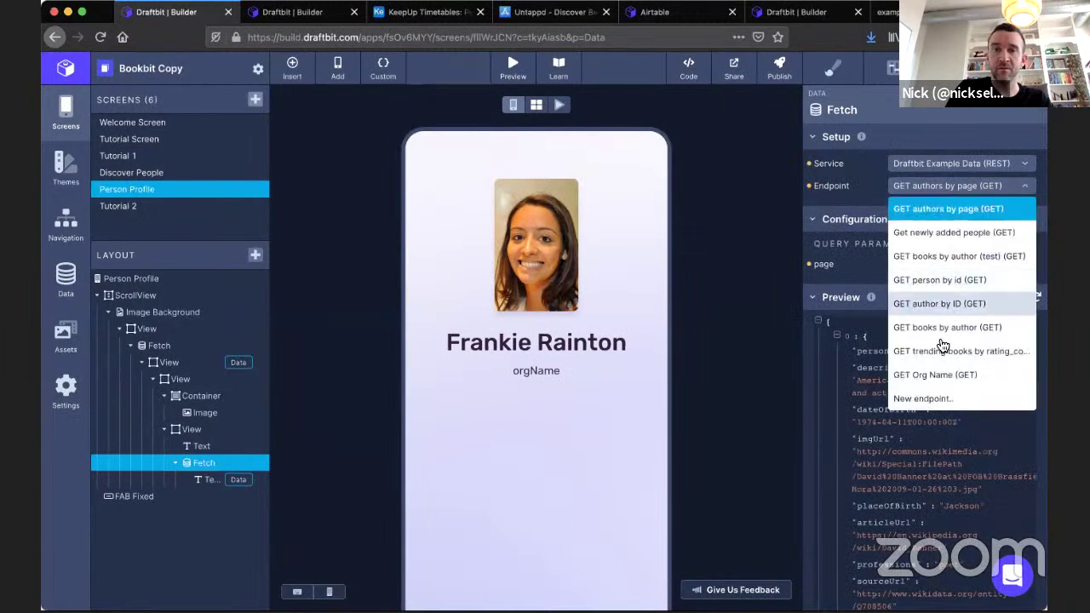
{"action": "left_click", "coordinate": [861, 341]}
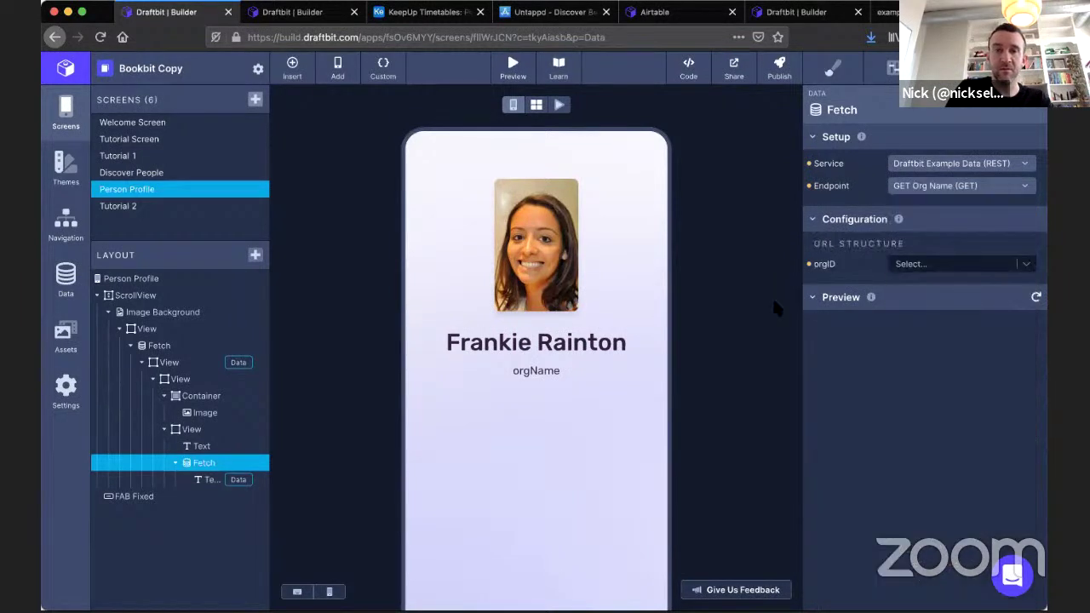
{"action": "left_click", "coordinate": [938, 266]}
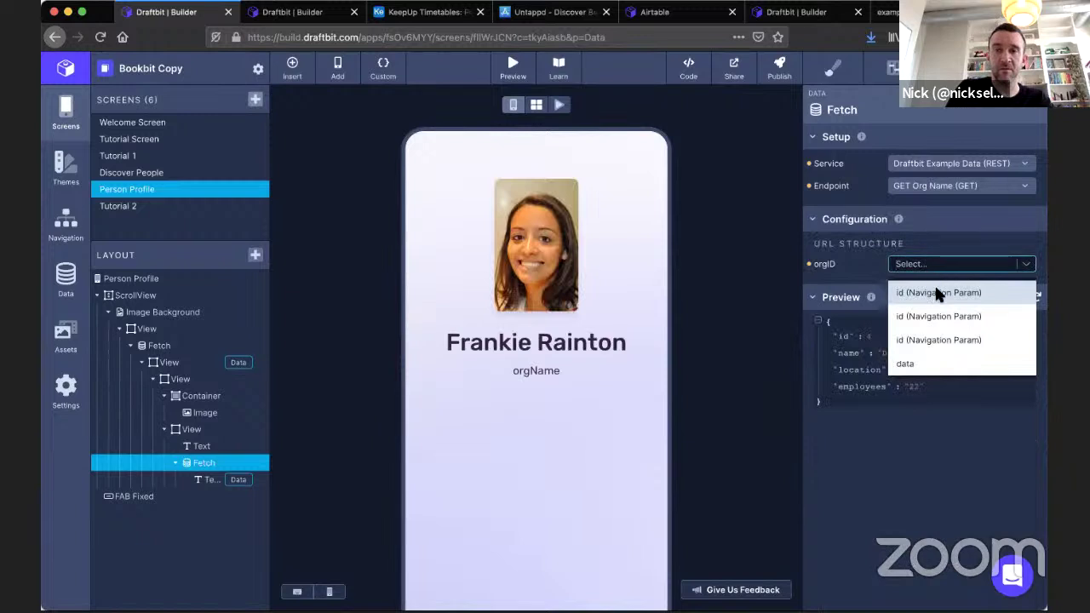
{"action": "left_click", "coordinate": [925, 366]}
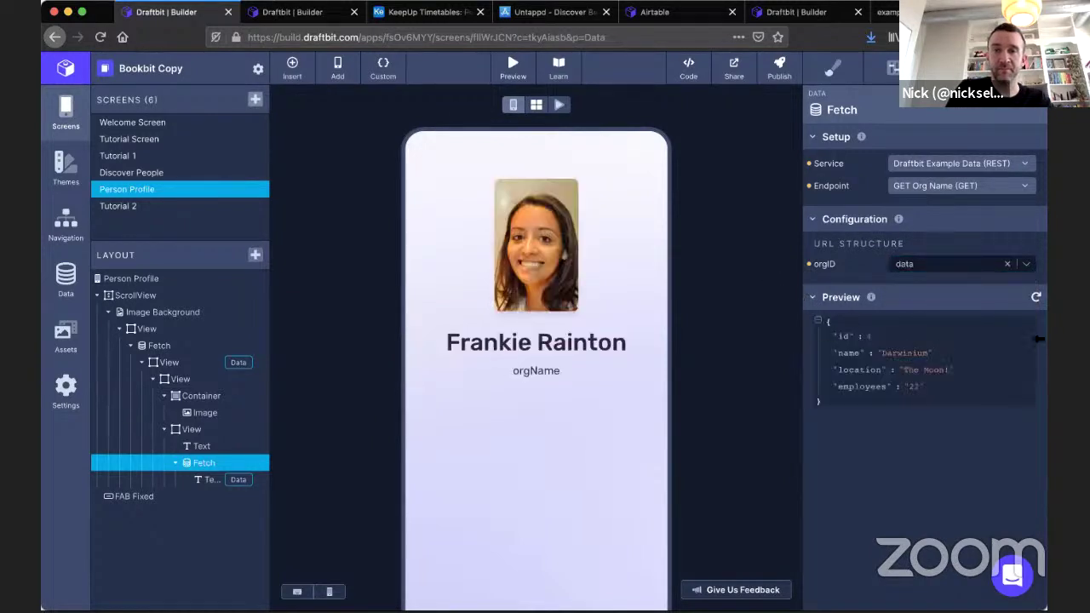
{"action": "left_click", "coordinate": [204, 478]}
{"action": "left_click", "coordinate": [941, 167]}
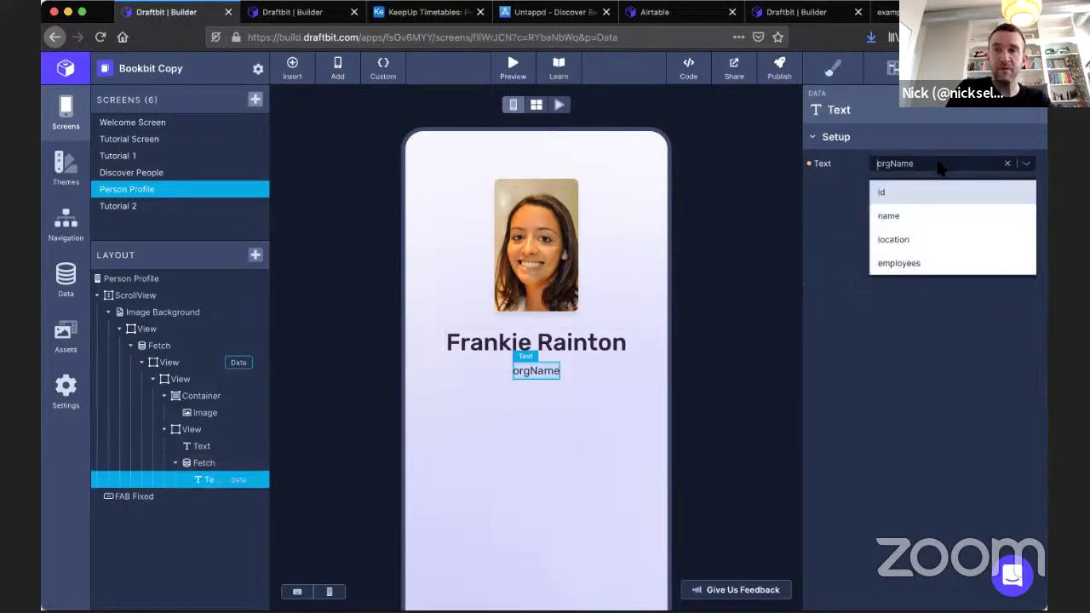
Bind the org text to the 'name' field and refresh the org Fetch preview.
{"action": "left_click", "coordinate": [928, 217]}
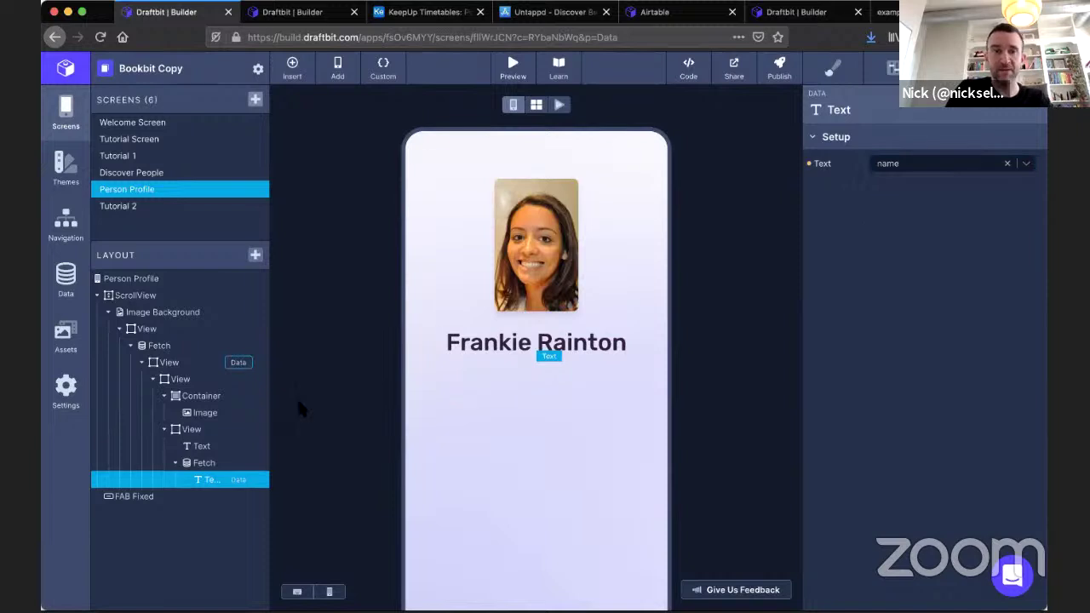
{"action": "left_click", "coordinate": [202, 463]}
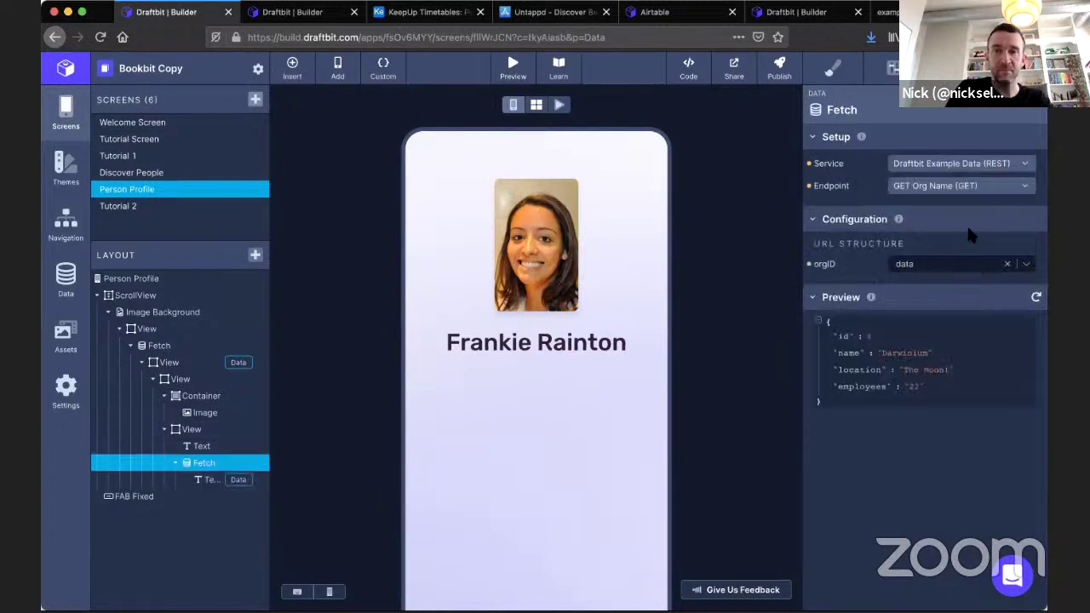
{"action": "left_click", "coordinate": [1036, 298]}
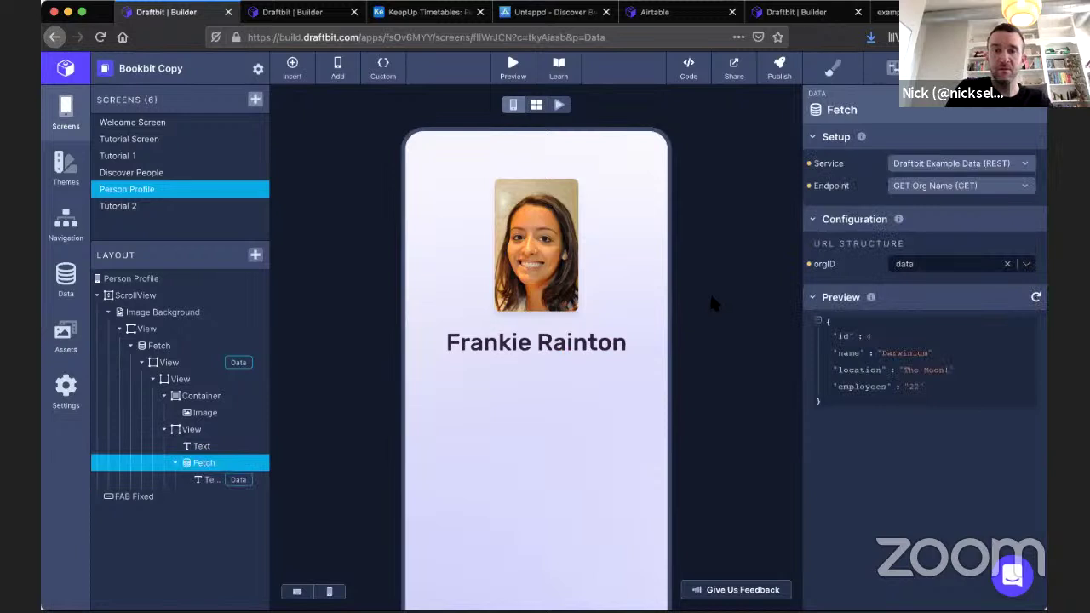
Reload the builder, reconfirm the text shows 'name' and orgID uses data, then open Discover People.
{"action": "key", "text": "super+r"}
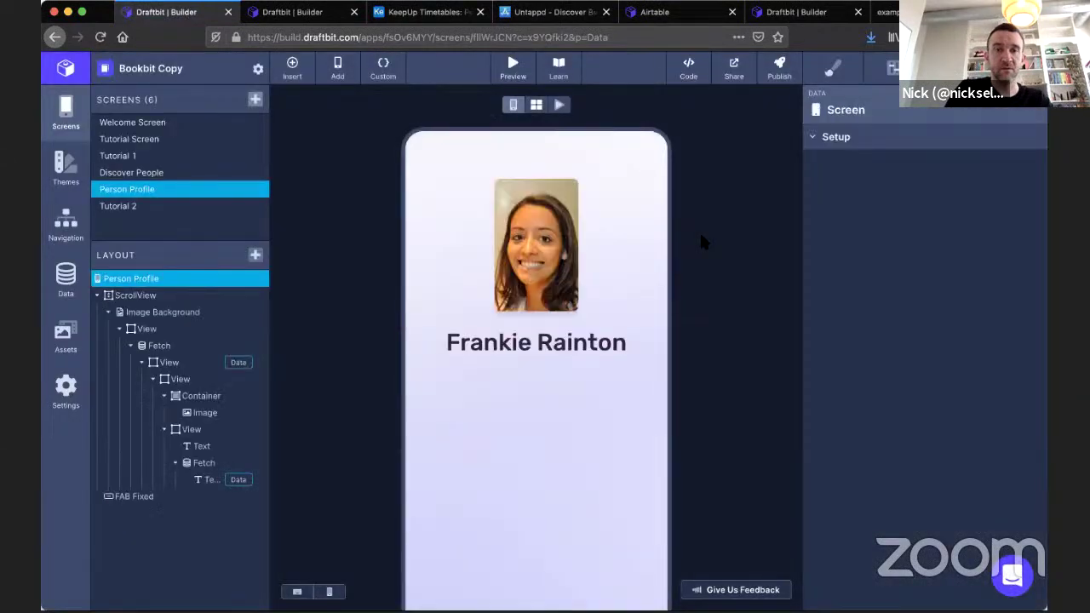
{"action": "left_click", "coordinate": [207, 480]}
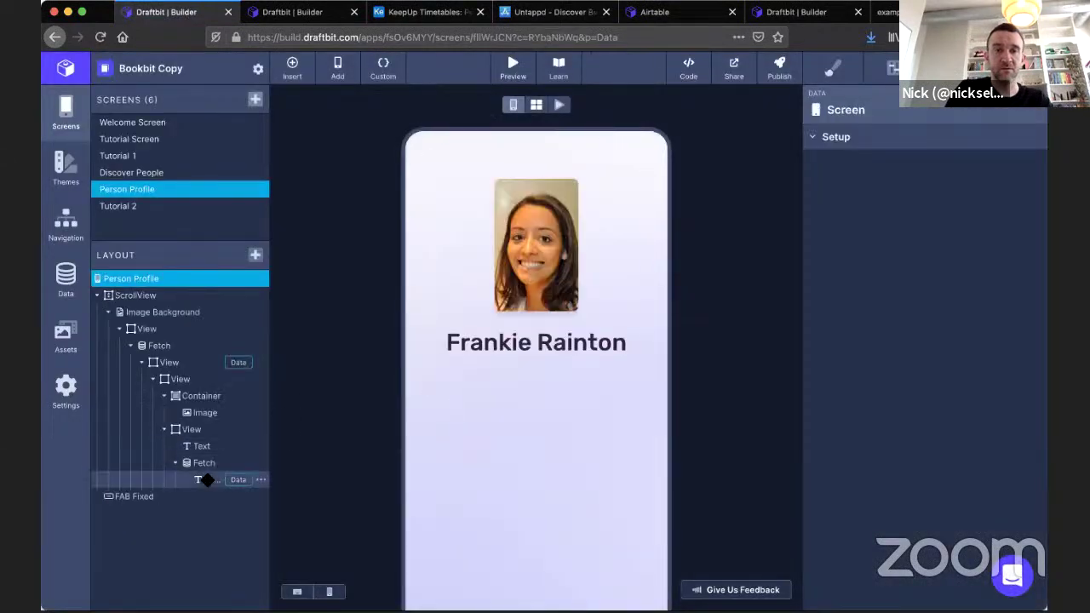
{"action": "left_click", "coordinate": [948, 162]}
{"action": "left_click", "coordinate": [924, 221]}
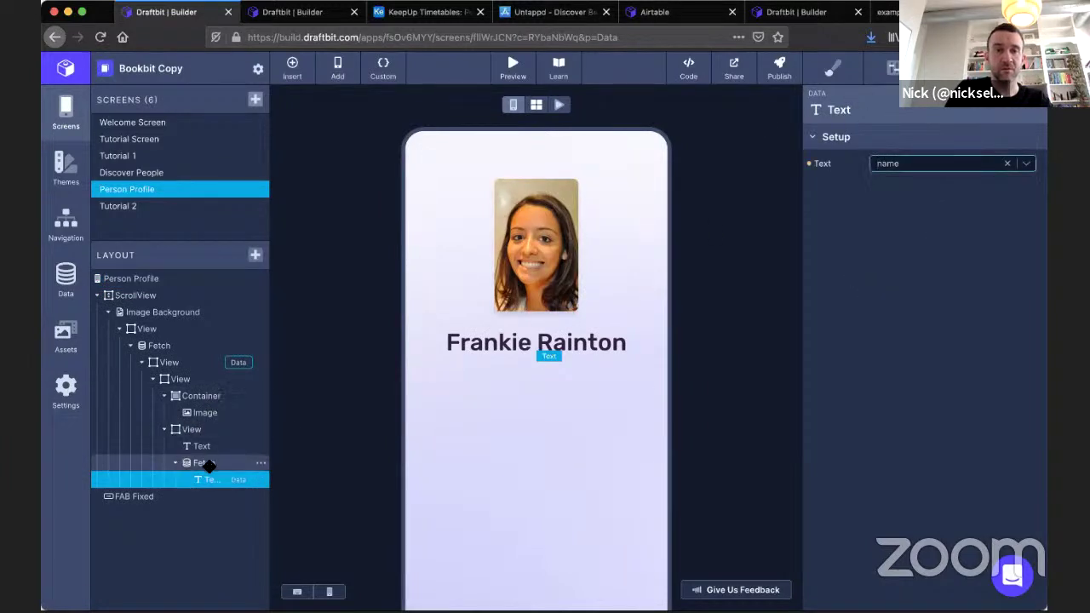
{"action": "left_click", "coordinate": [208, 464]}
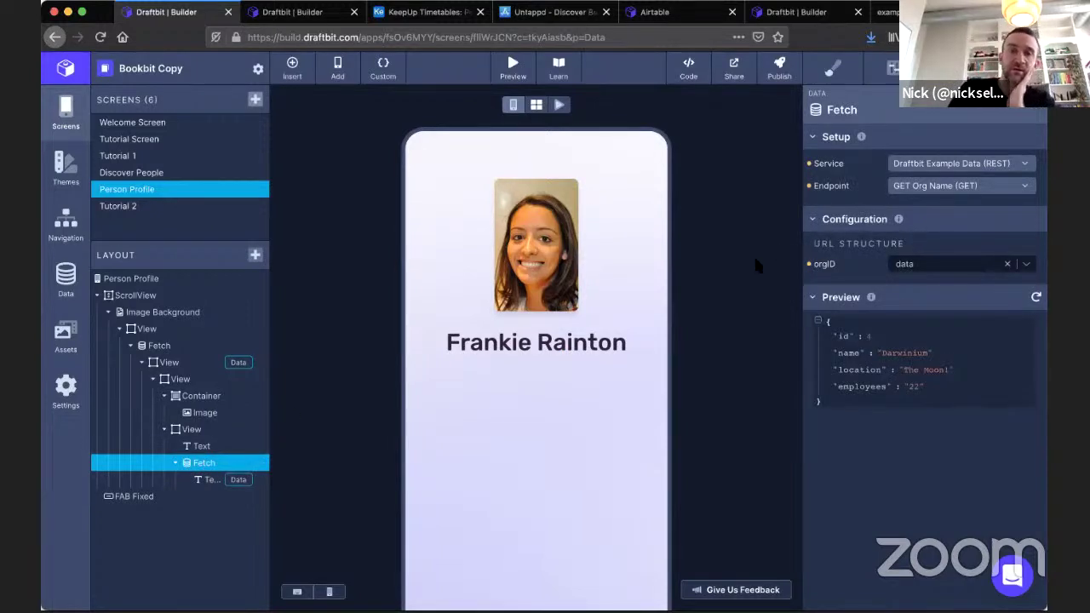
{"action": "left_click", "coordinate": [928, 265]}
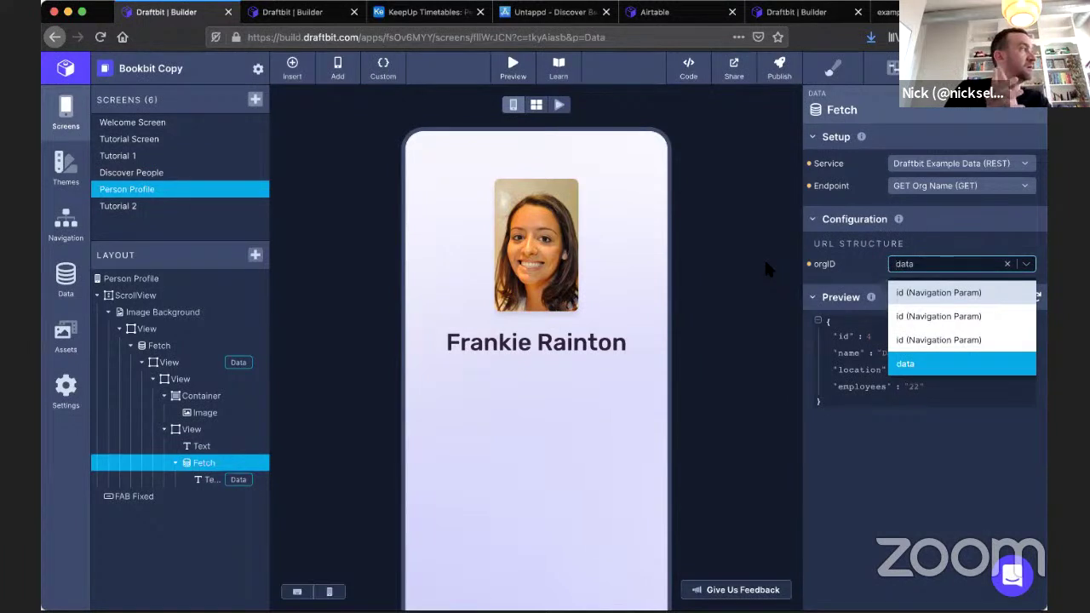
{"action": "left_click", "coordinate": [913, 506]}
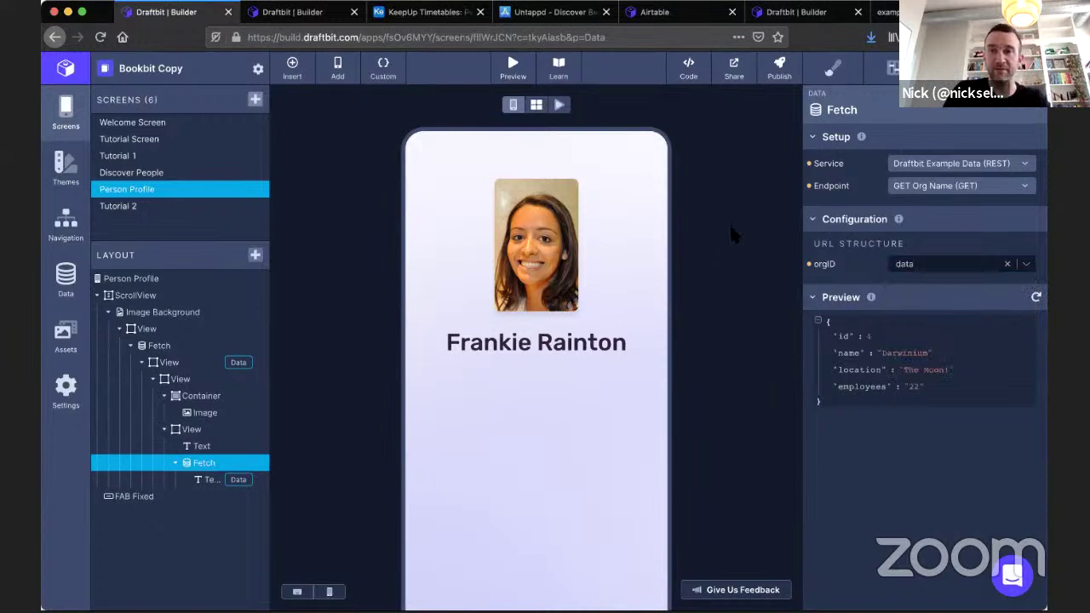
{"action": "left_click", "coordinate": [206, 174]}
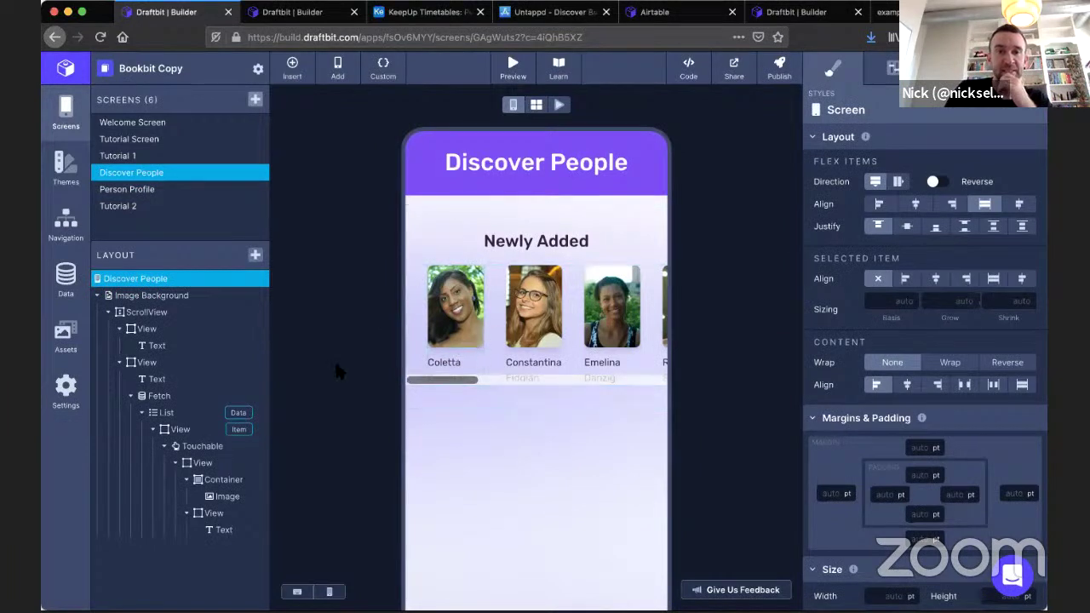
{"action": "left_click", "coordinate": [167, 194]}
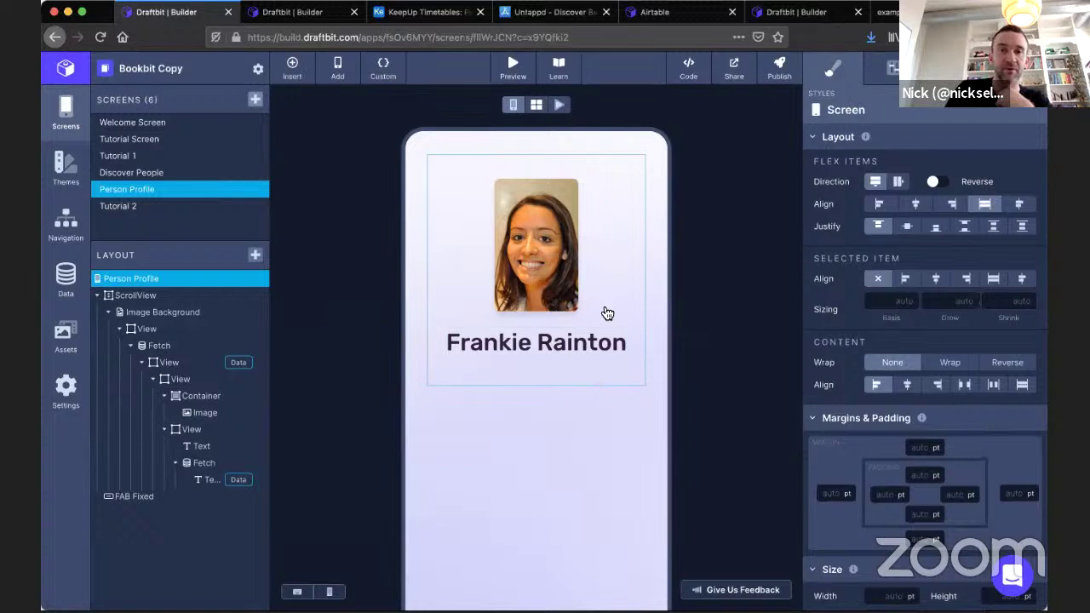
{"action": "left_click", "coordinate": [205, 462]}
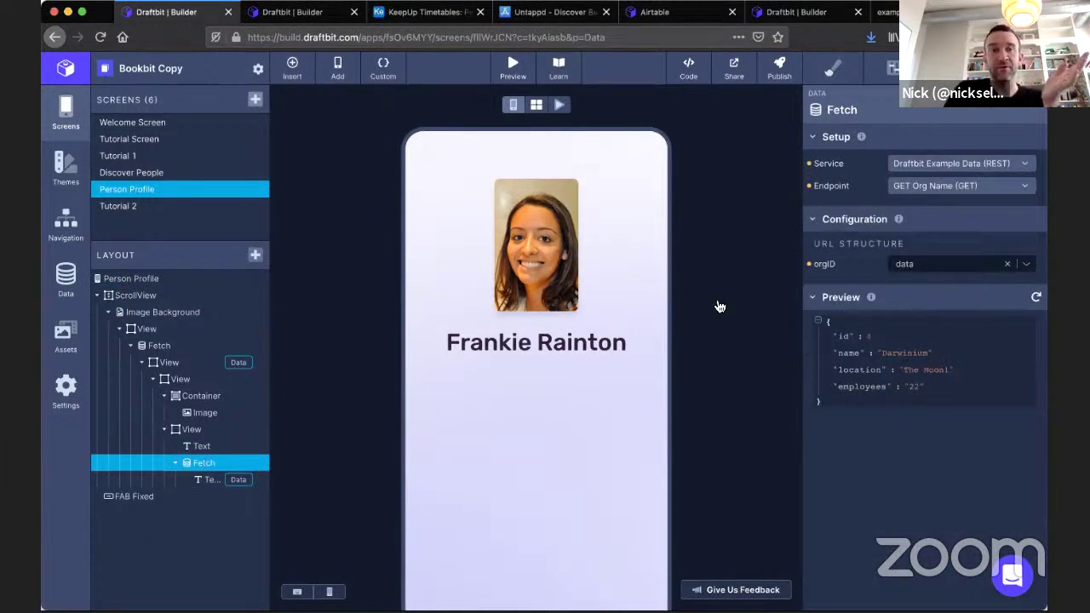
{"action": "left_click", "coordinate": [199, 173]}
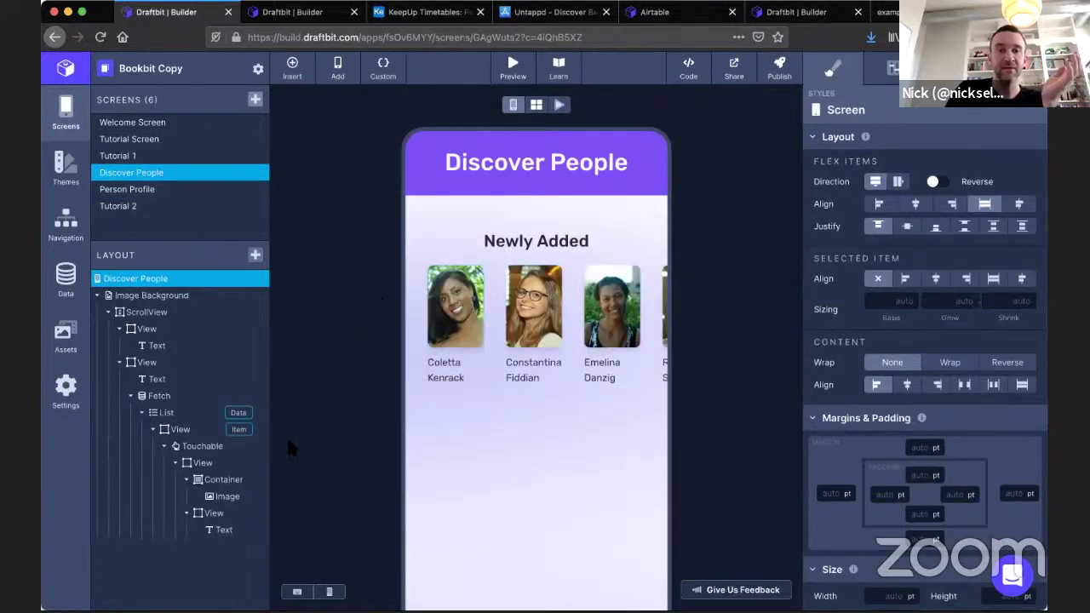
{"action": "left_click", "coordinate": [185, 451]}
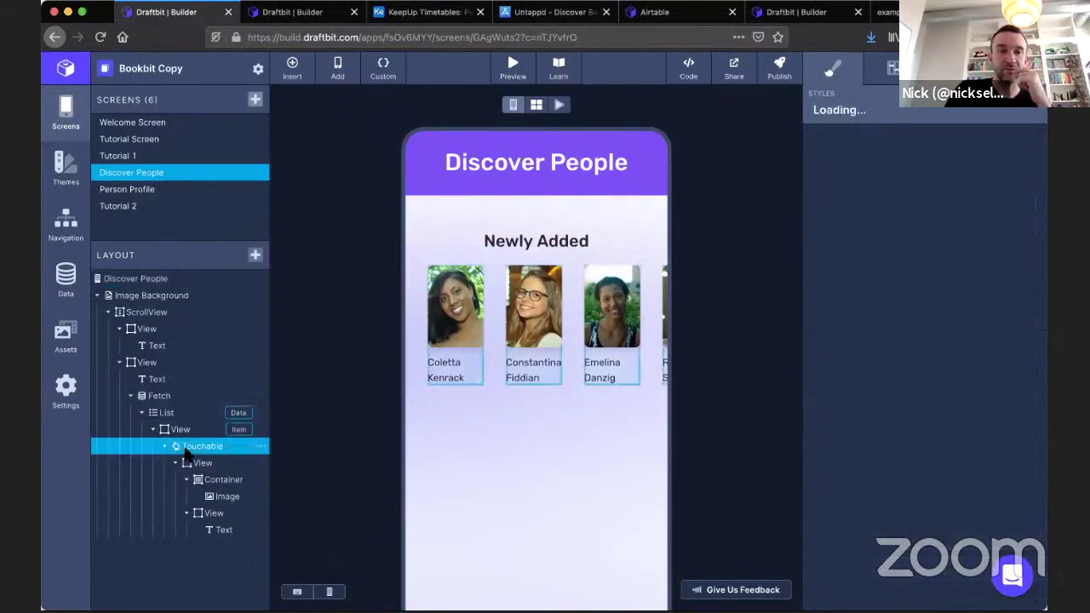
Add an 'orgId' Pass Data value, filled from the person's orgId field, to the tile's Navigate action.
{"action": "left_click", "coordinate": [892, 68]}
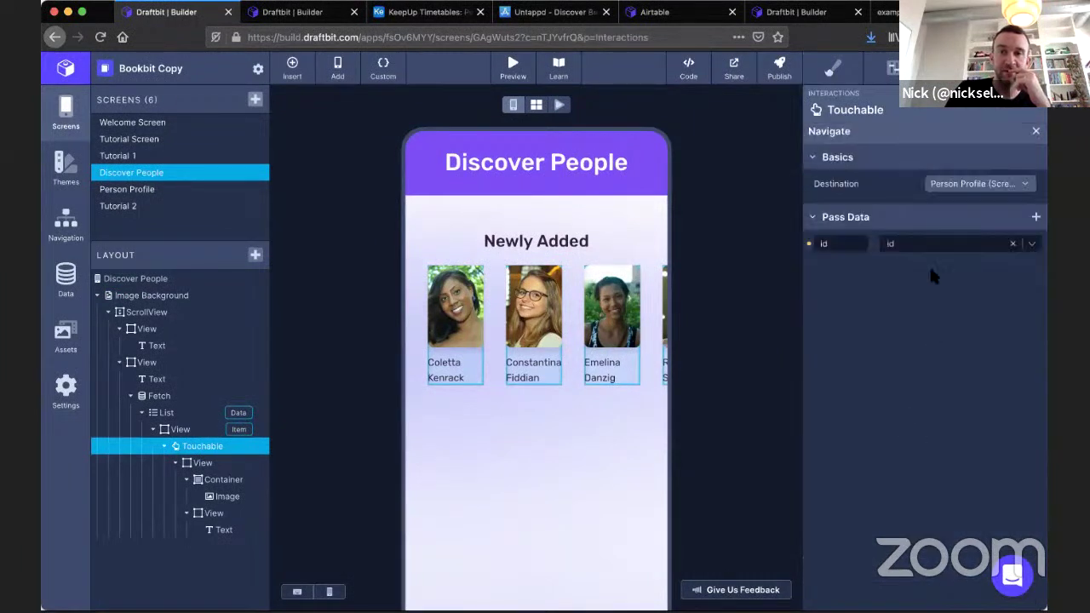
{"action": "left_click", "coordinate": [1036, 218]}
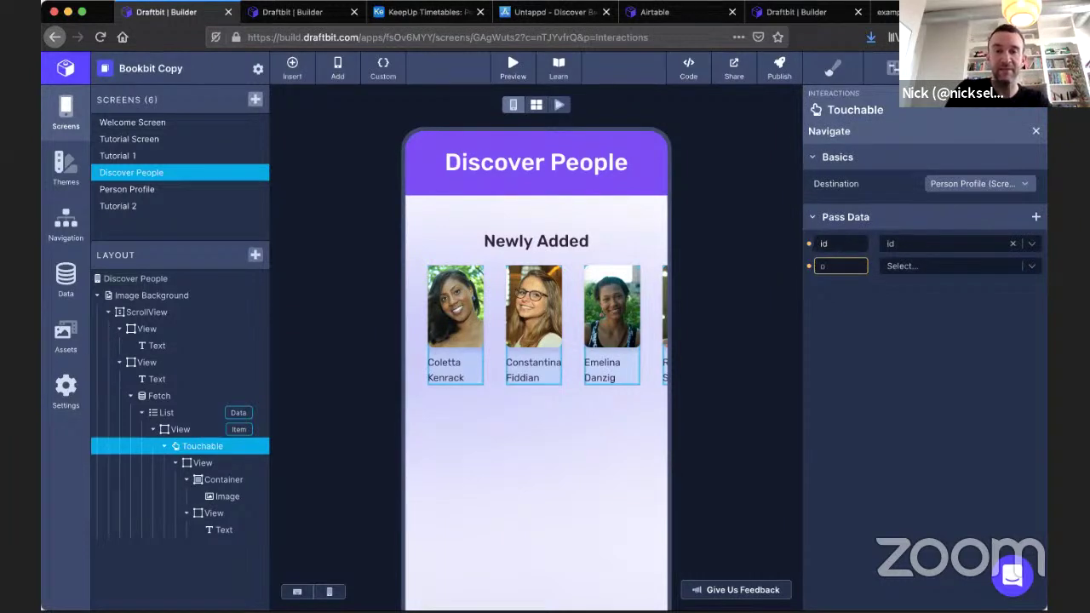
{"action": "left_click", "coordinate": [949, 266]}
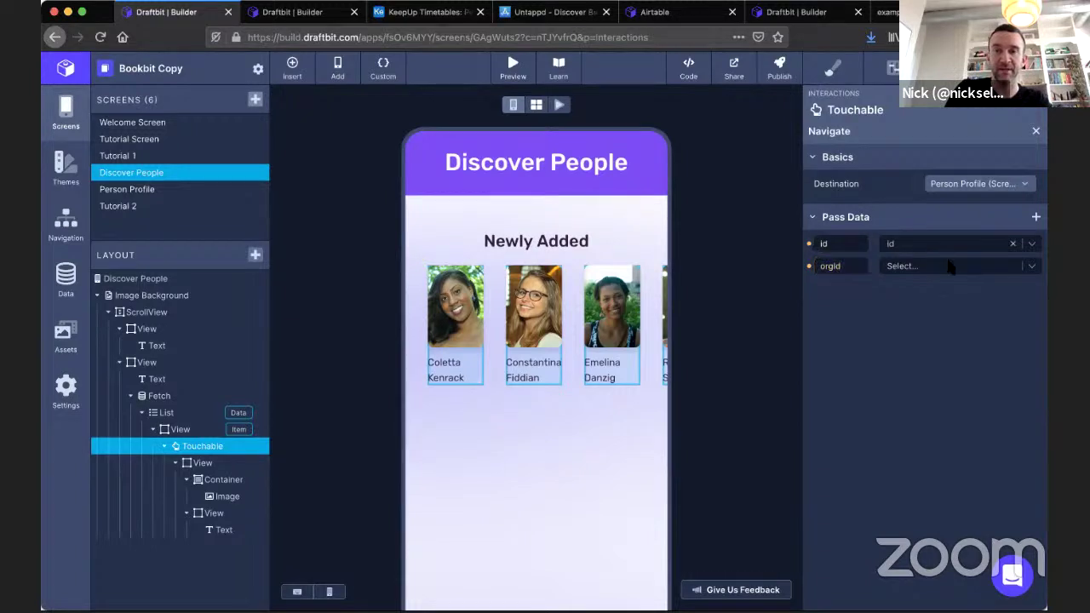
{"action": "left_click", "coordinate": [1032, 265]}
{"action": "scroll", "coordinate": [950, 370], "scroll_direction": "down", "scroll_amount": 5}
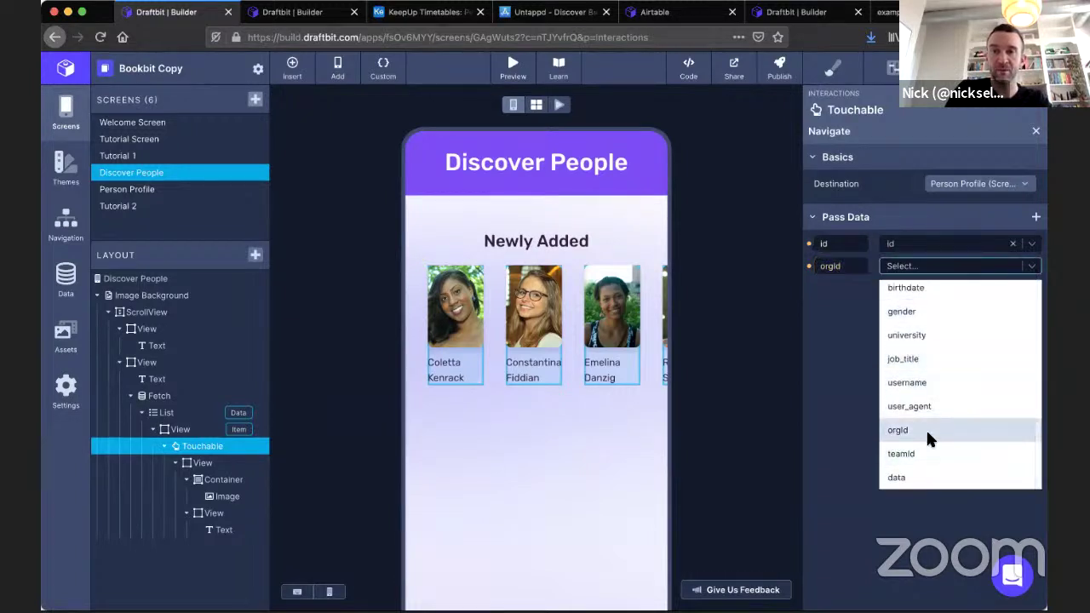
{"action": "left_click", "coordinate": [924, 430]}
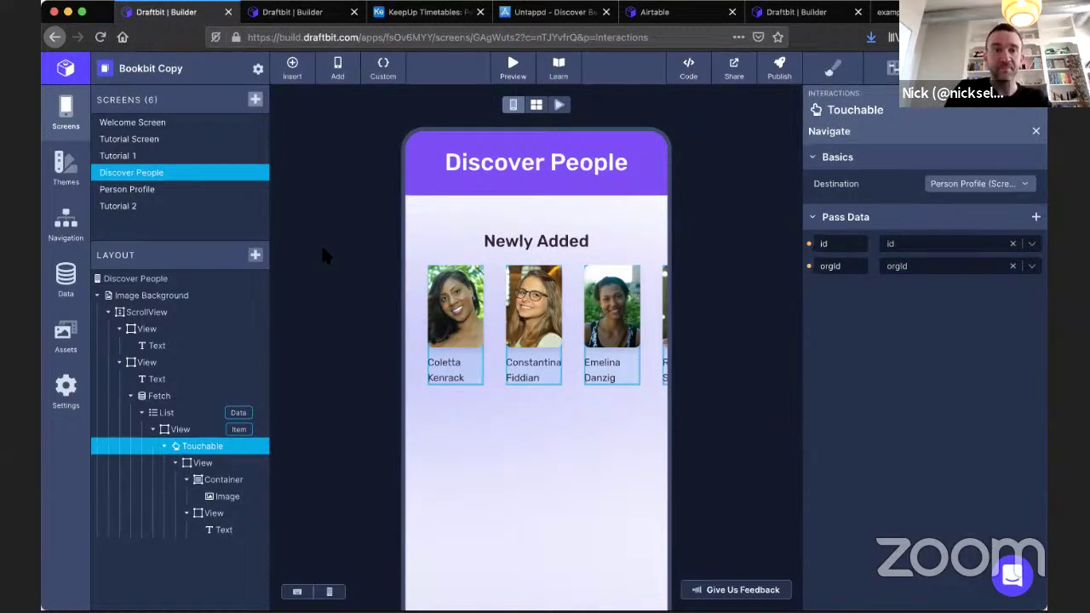
{"action": "left_click", "coordinate": [185, 198]}
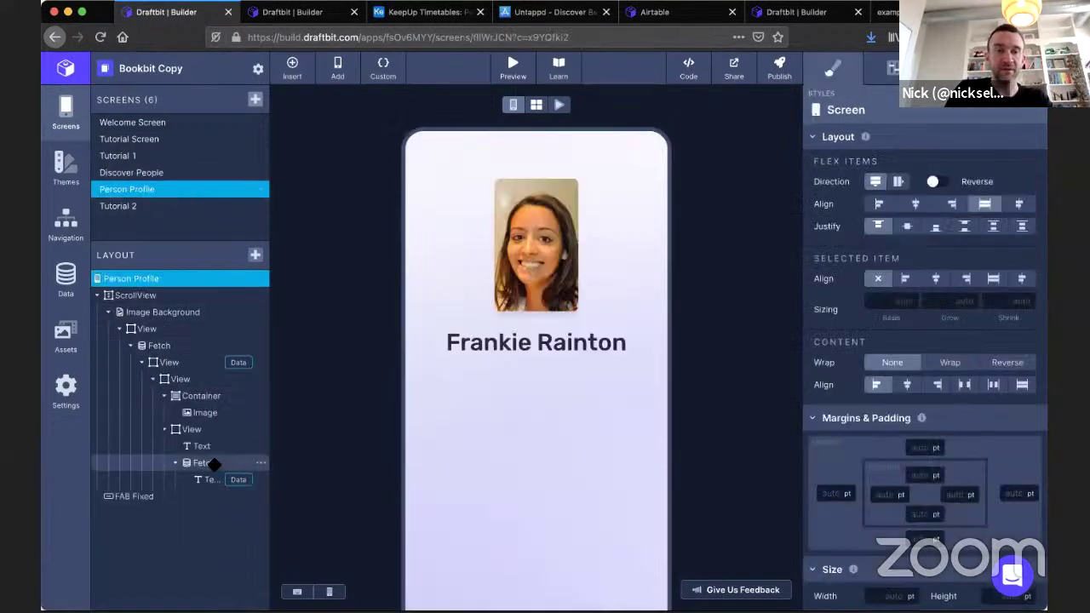
Open the GET Org Name endpoint from the Draftbit Example Data service for editing.
{"action": "left_click", "coordinate": [214, 464]}
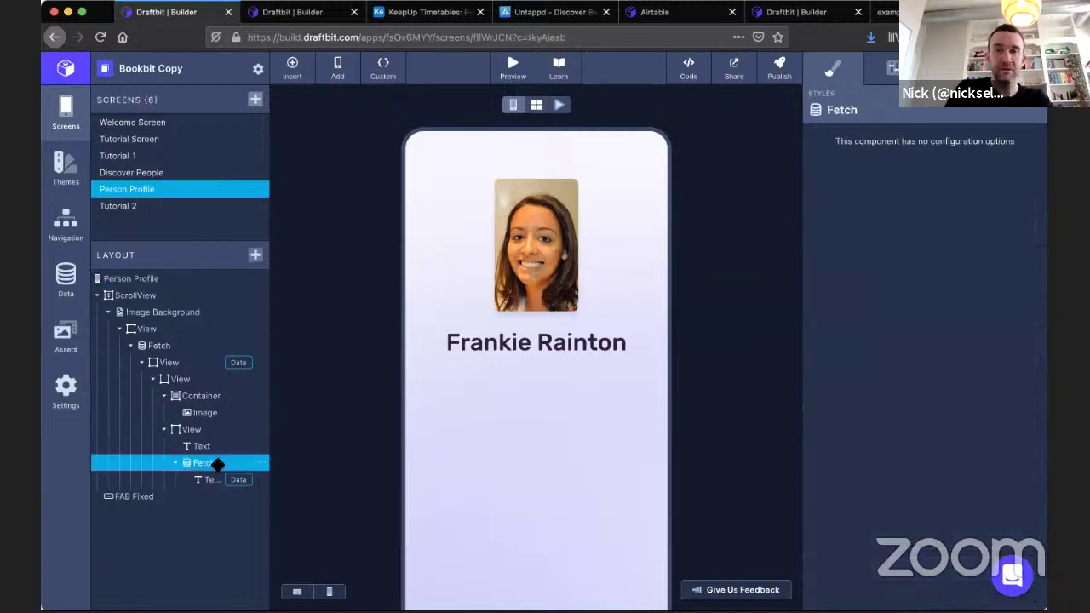
{"action": "left_click", "coordinate": [66, 275]}
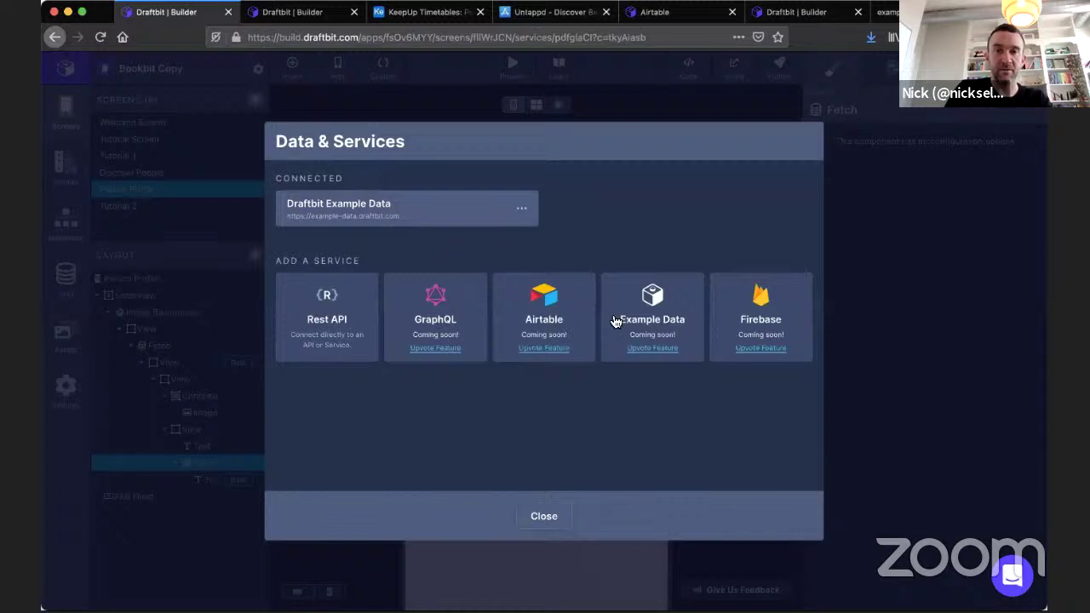
{"action": "left_click", "coordinate": [614, 322]}
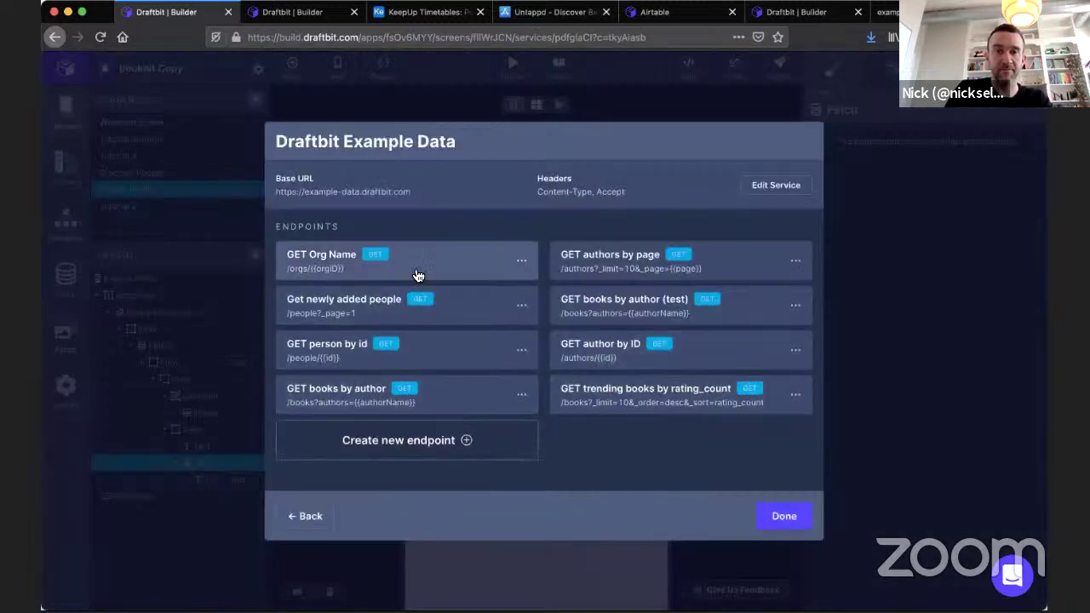
{"action": "left_click", "coordinate": [419, 275]}
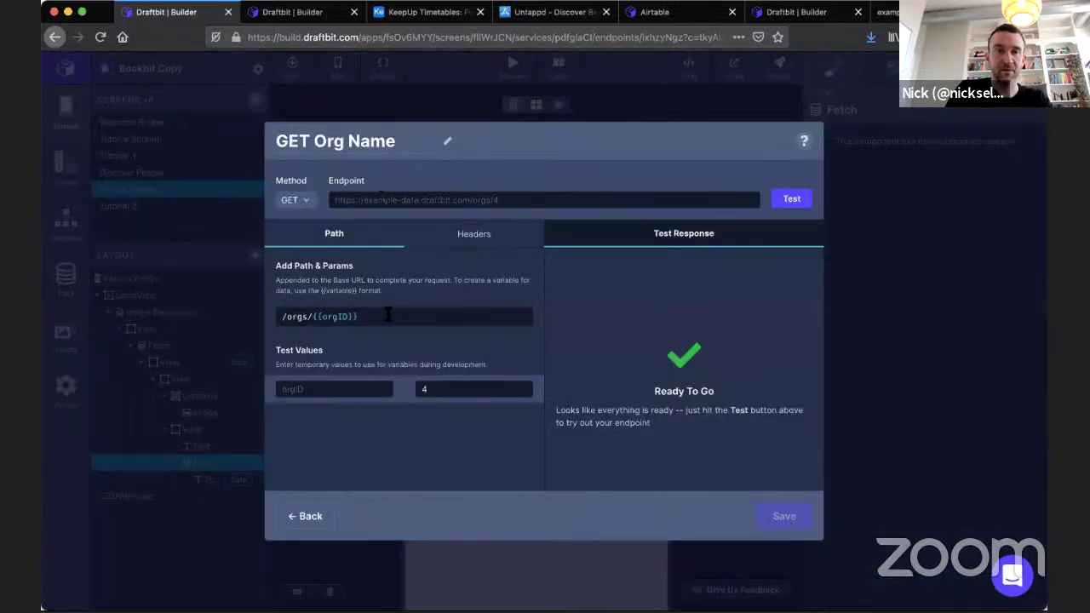
Change the path variable to {{orgId}}, test with value 4, and save the endpoint.
{"action": "left_click", "coordinate": [358, 316]}
{"action": "key", "text": "Left"}
{"action": "key", "text": "Left"}
{"action": "key", "text": "BackSpace"}
{"action": "type", "text": "d"}
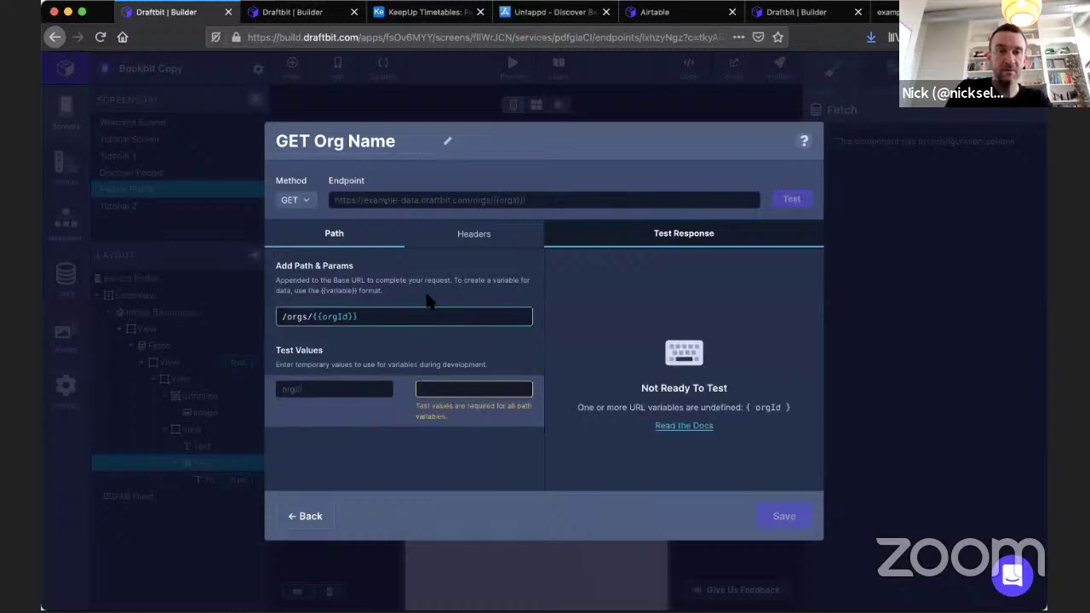
{"action": "left_click", "coordinate": [453, 392]}
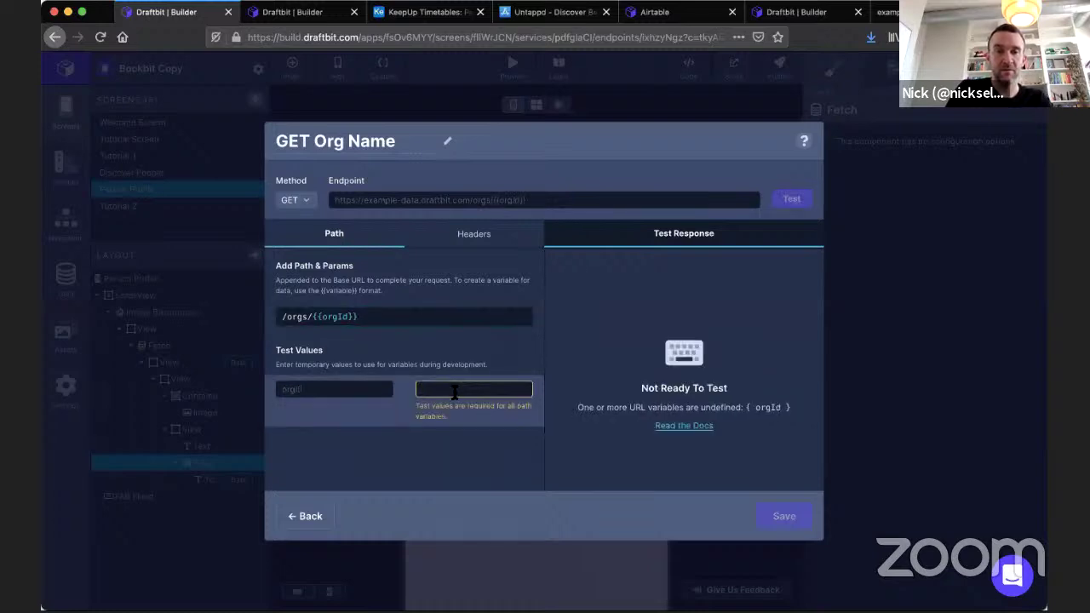
{"action": "type", "text": "4"}
{"action": "left_click", "coordinate": [793, 203]}
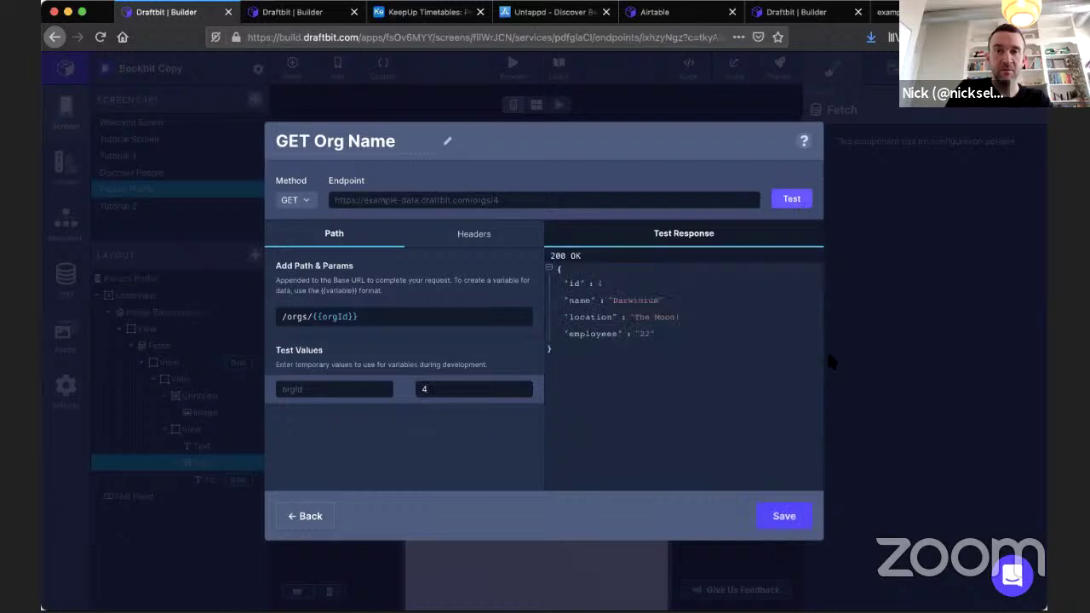
{"action": "left_click", "coordinate": [795, 514]}
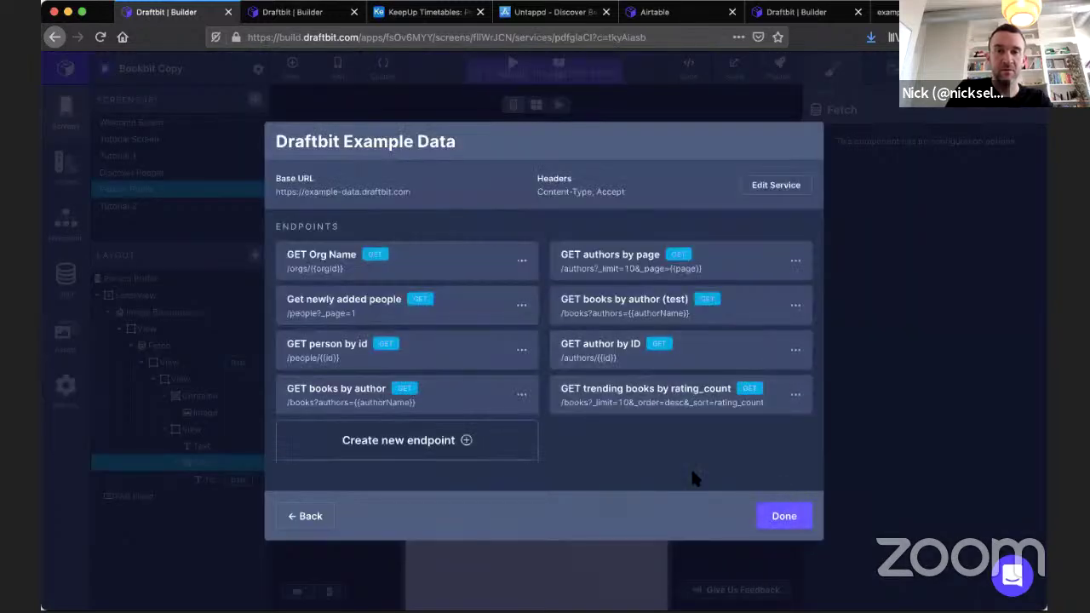
{"action": "left_click", "coordinate": [784, 514]}
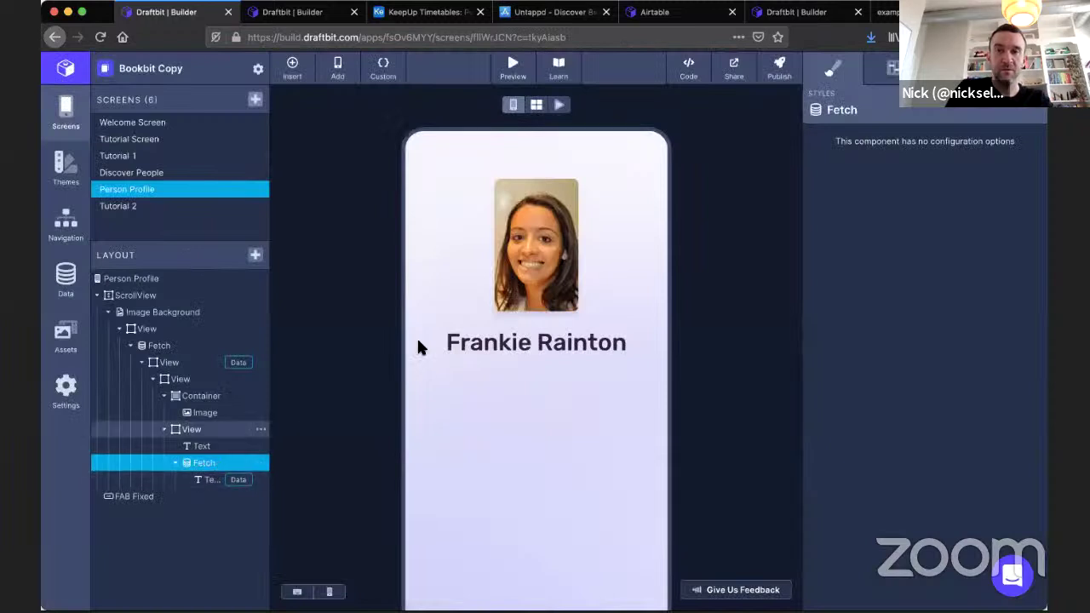
Set the org fetch's orgId to the orgId navigation parameter and refresh so Darwinium appears.
{"action": "left_click", "coordinate": [890, 68]}
{"action": "left_click", "coordinate": [1036, 297]}
{"action": "left_click", "coordinate": [962, 263]}
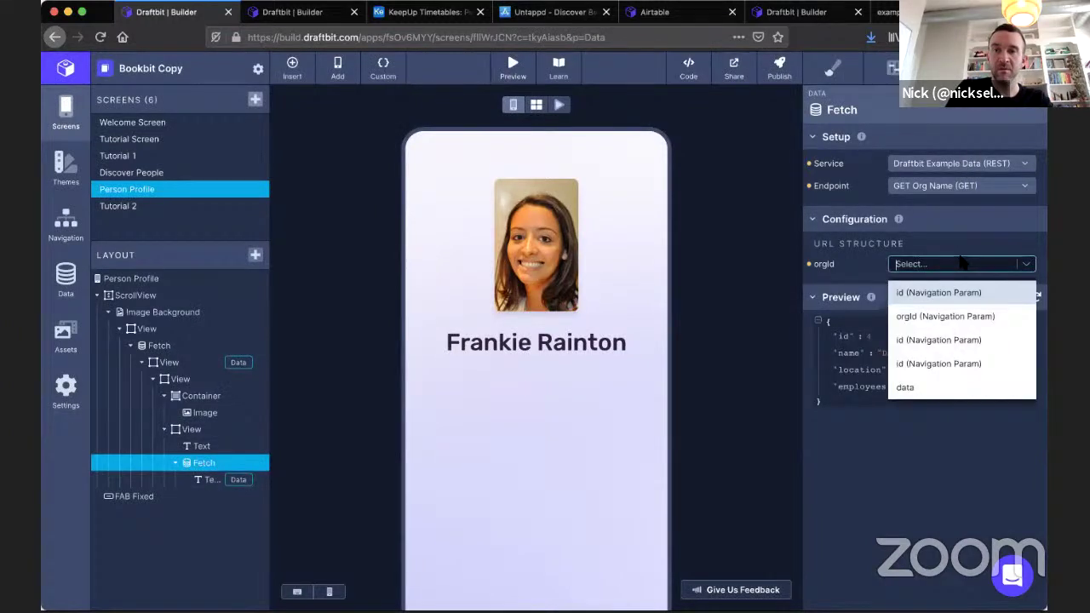
{"action": "left_click", "coordinate": [946, 314]}
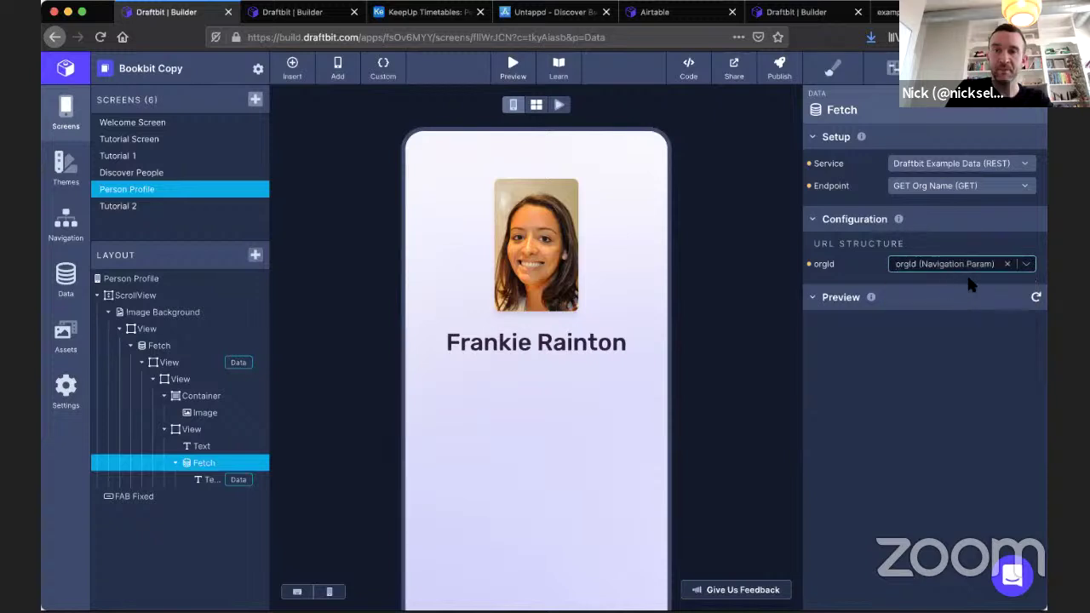
{"action": "left_click", "coordinate": [1036, 298]}
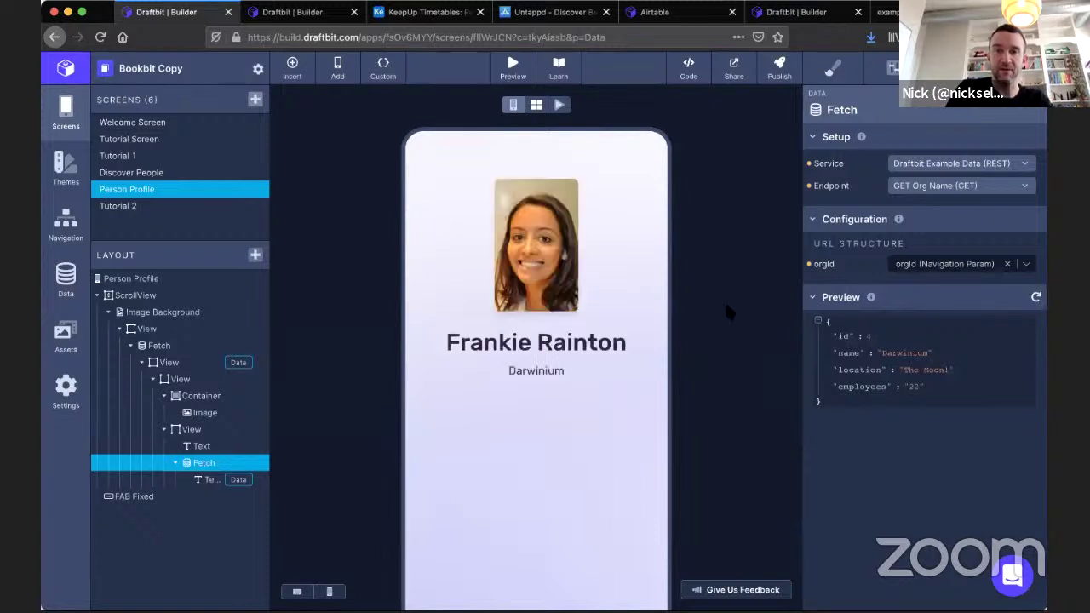
{"action": "left_click", "coordinate": [213, 479]}
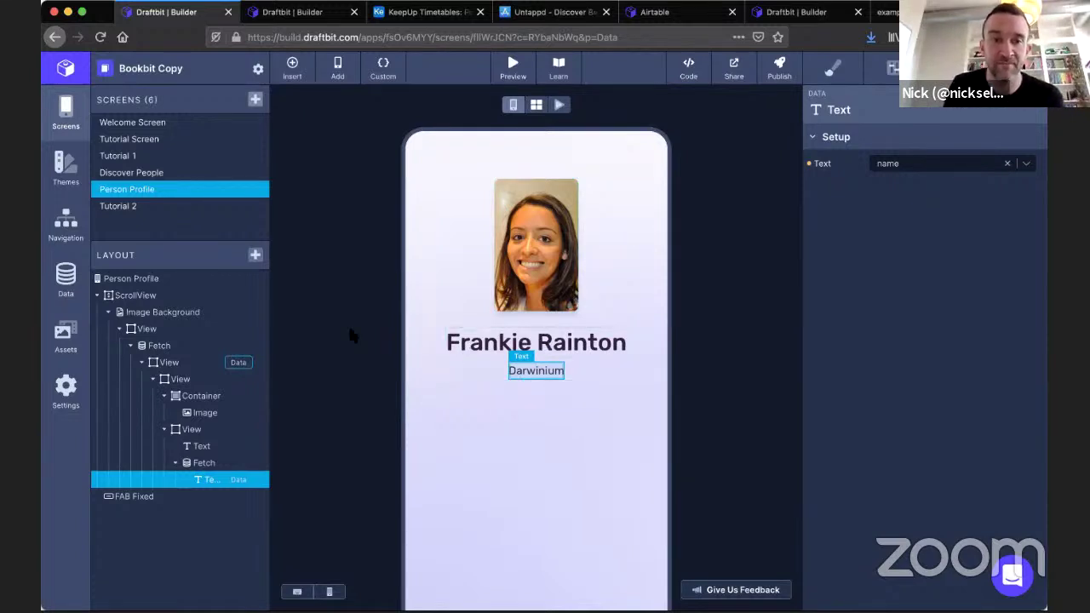
Add a Touchable to the profile layout and nest it inside the org-name Fetch around the text.
{"action": "left_click", "coordinate": [208, 429]}
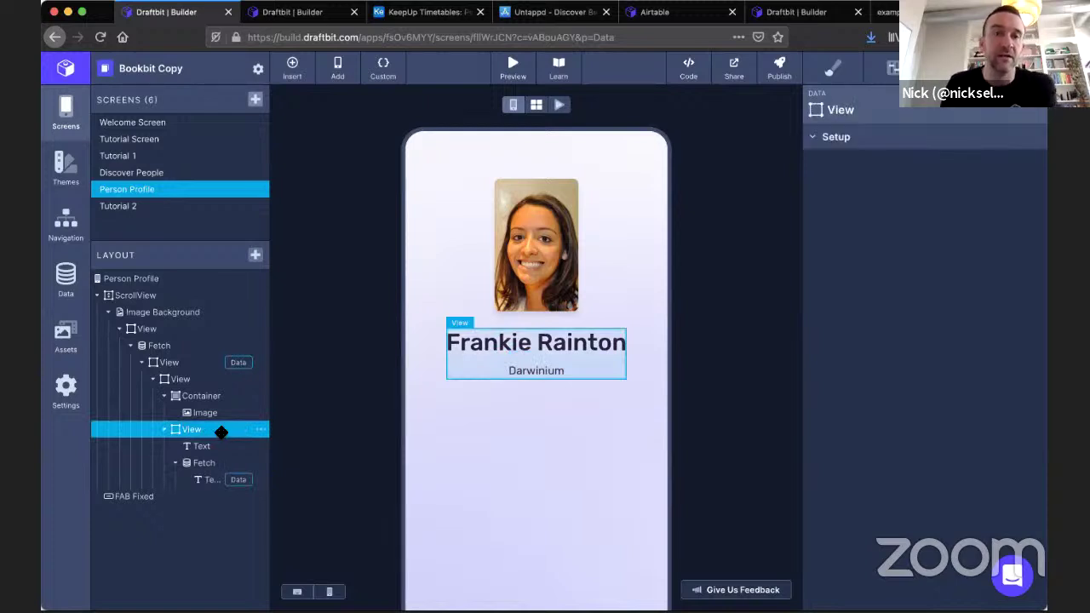
{"action": "left_click", "coordinate": [259, 430]}
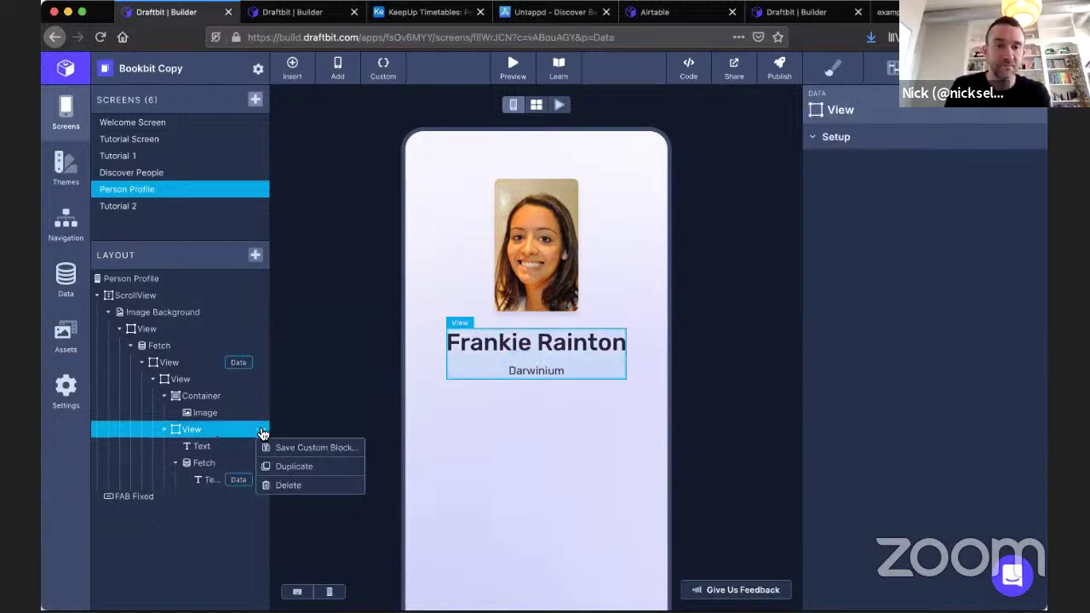
{"action": "left_click", "coordinate": [255, 255]}
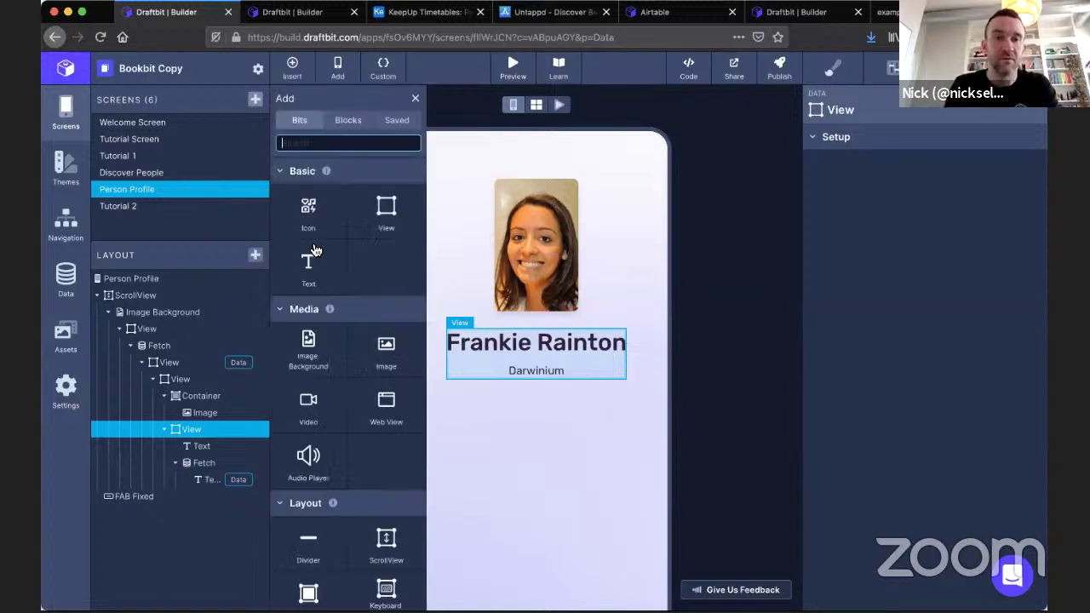
{"action": "scroll", "coordinate": [358, 248], "scroll_direction": "down", "scroll_amount": 5}
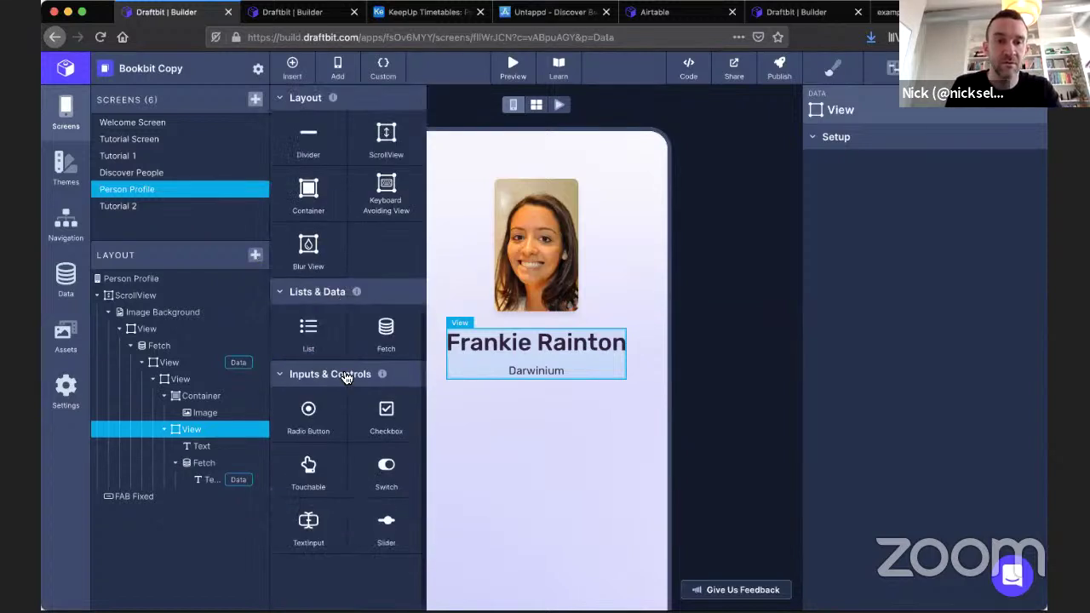
{"action": "left_click_drag", "start_coordinate": [319, 457], "coordinate": [253, 449]}
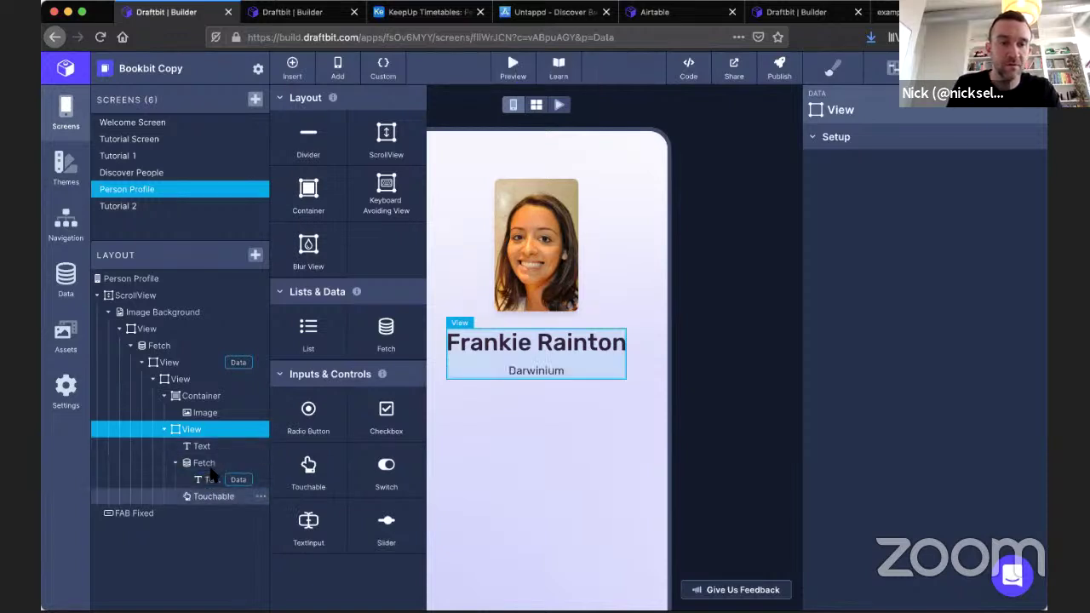
{"action": "left_click_drag", "start_coordinate": [213, 494], "coordinate": [202, 498]}
{"action": "left_click", "coordinate": [223, 481]}
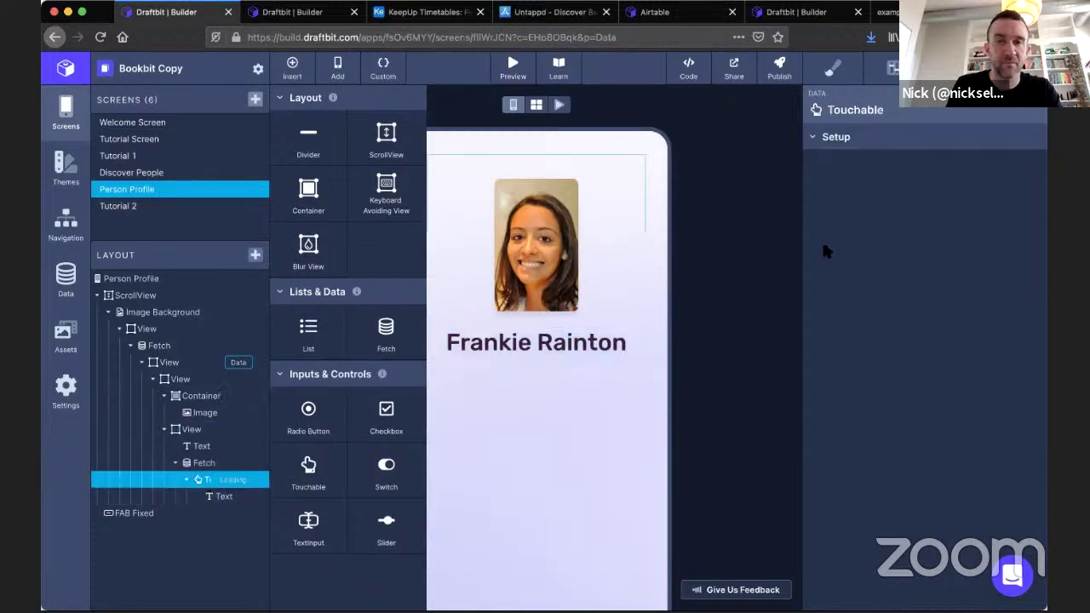
{"action": "left_click", "coordinate": [896, 143]}
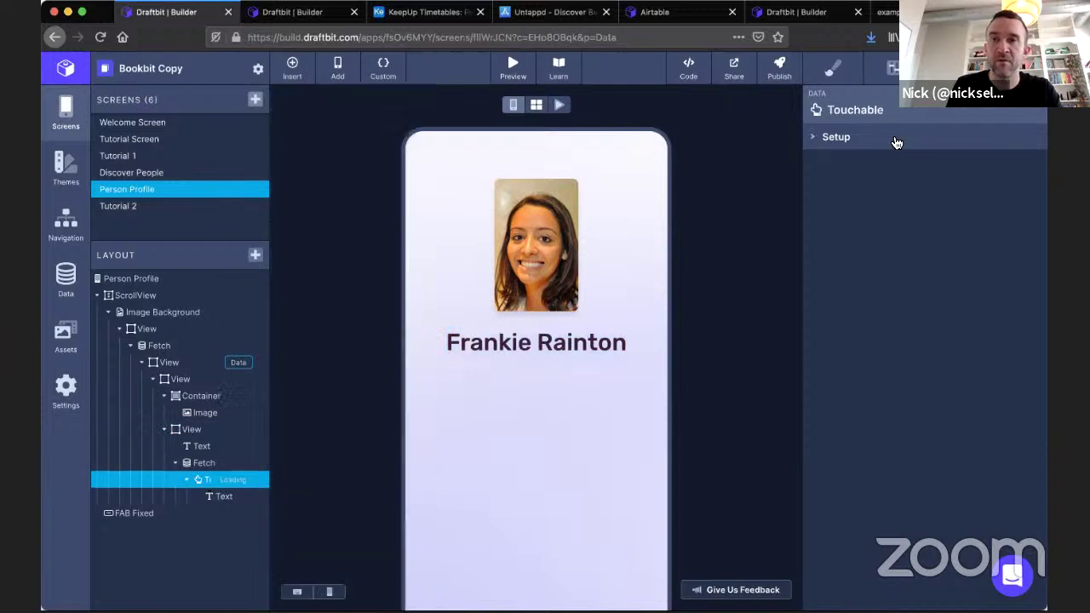
Check the Touchable's configuration, leaving its fetch render state as Loading, then reselect the org text.
{"action": "left_click", "coordinate": [945, 68]}
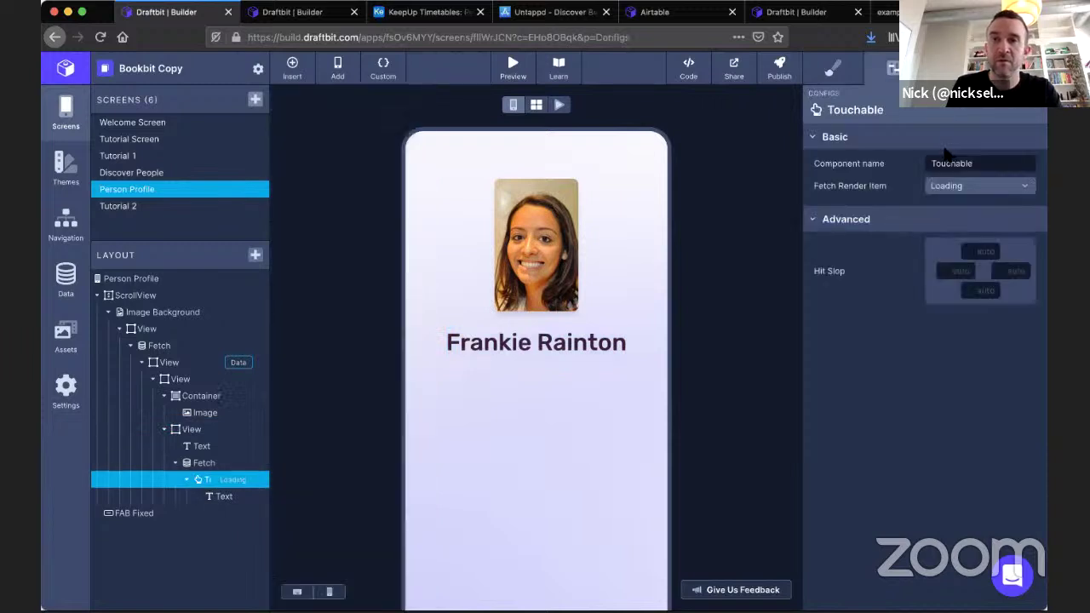
{"action": "left_click", "coordinate": [956, 187]}
{"action": "left_click", "coordinate": [955, 189]}
{"action": "left_click", "coordinate": [212, 510]}
{"action": "left_click", "coordinate": [217, 497]}
{"action": "left_click", "coordinate": [952, 68]}
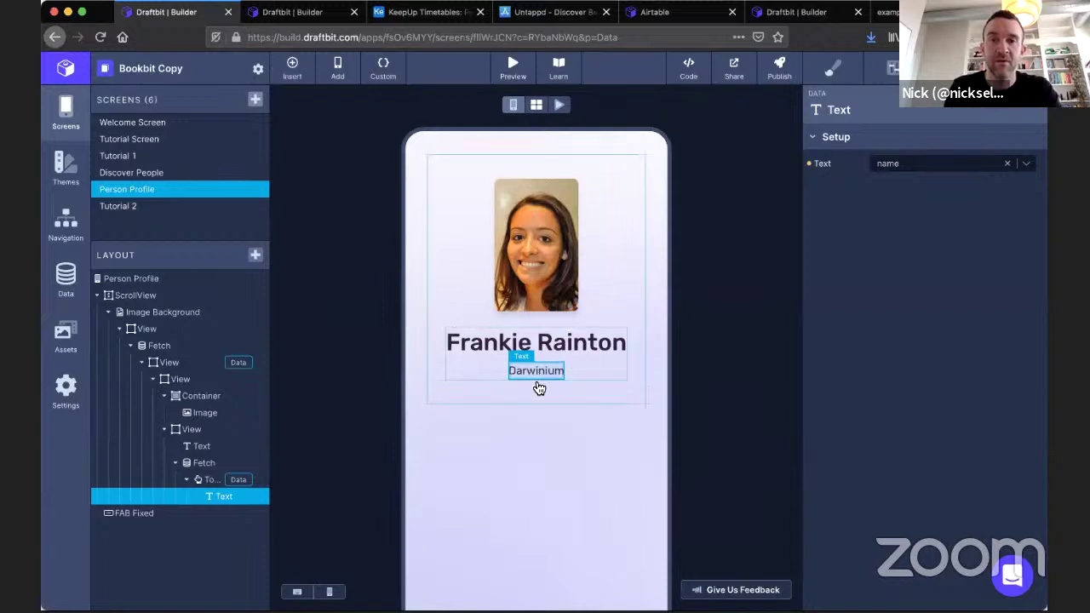
Add an On Tap action to the org-name Touchable that navigates to Discover People.
{"action": "left_click", "coordinate": [209, 479]}
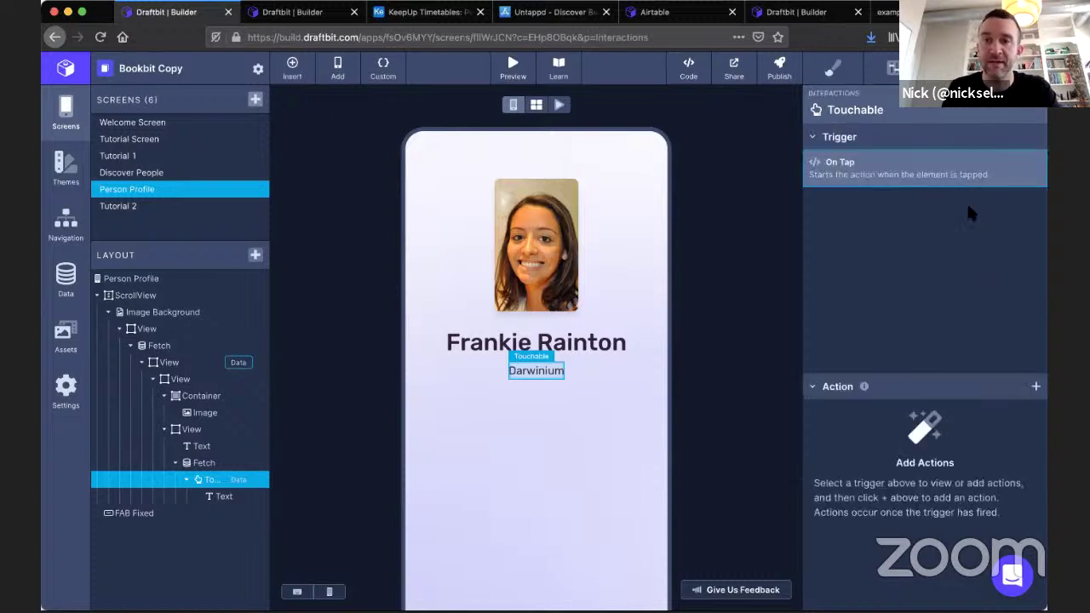
{"action": "left_click", "coordinate": [1037, 387]}
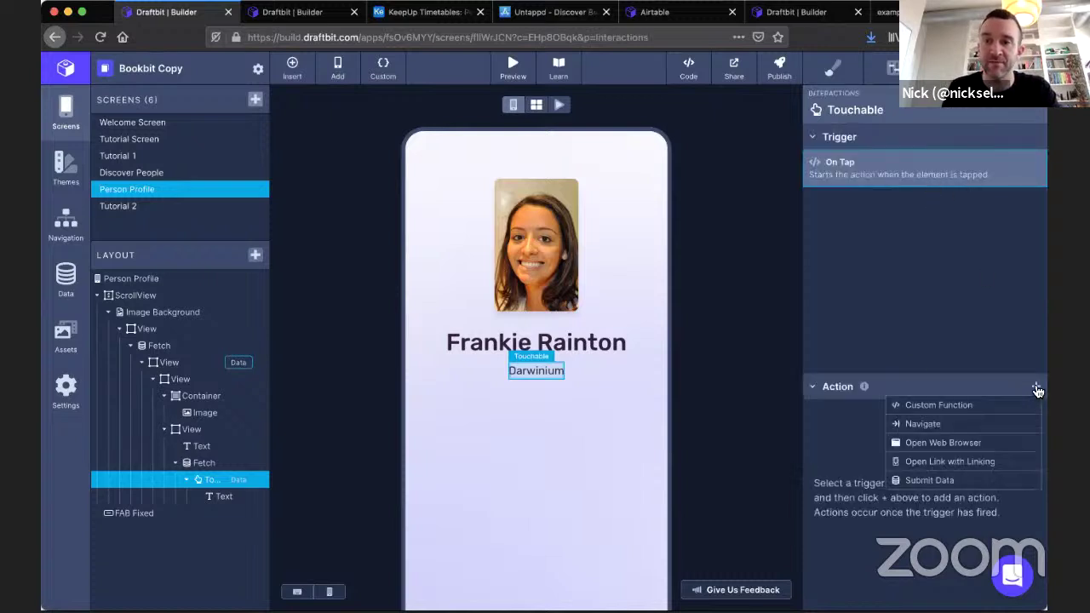
{"action": "left_click", "coordinate": [956, 423]}
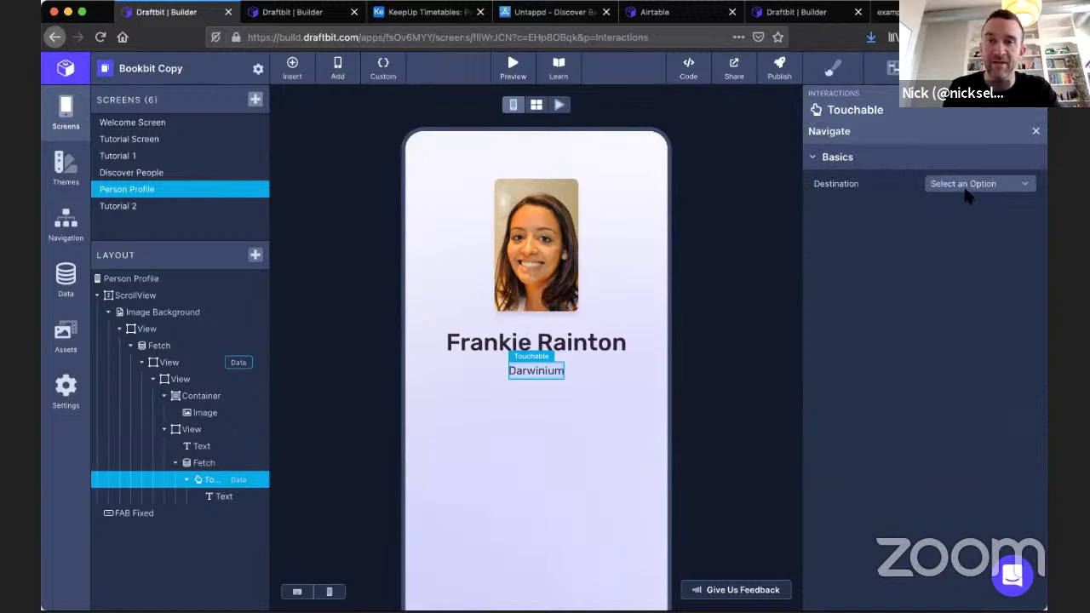
{"action": "left_click", "coordinate": [966, 186]}
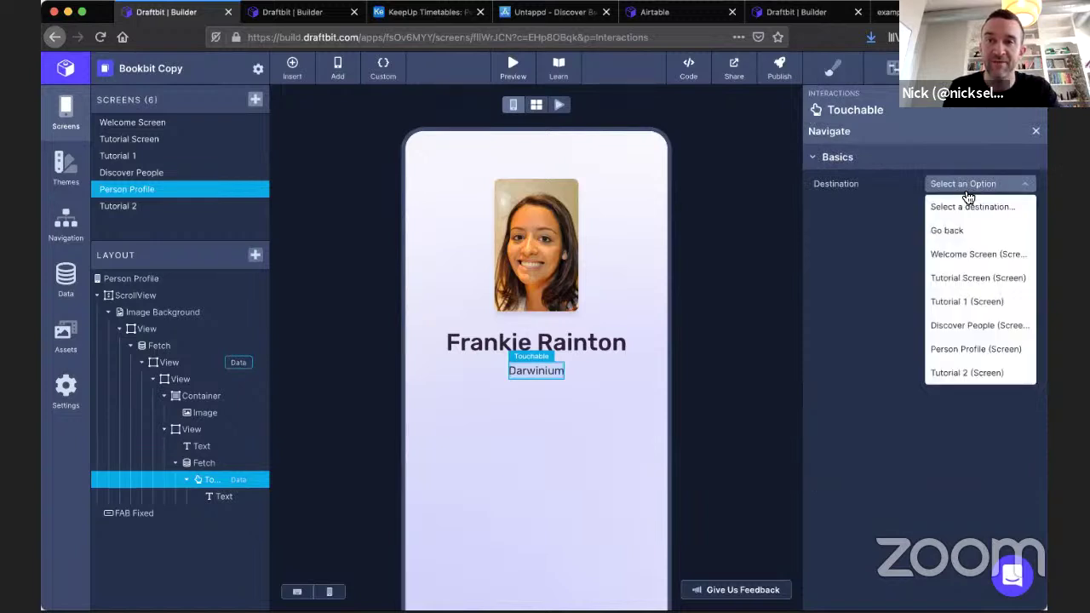
{"action": "left_click", "coordinate": [975, 330]}
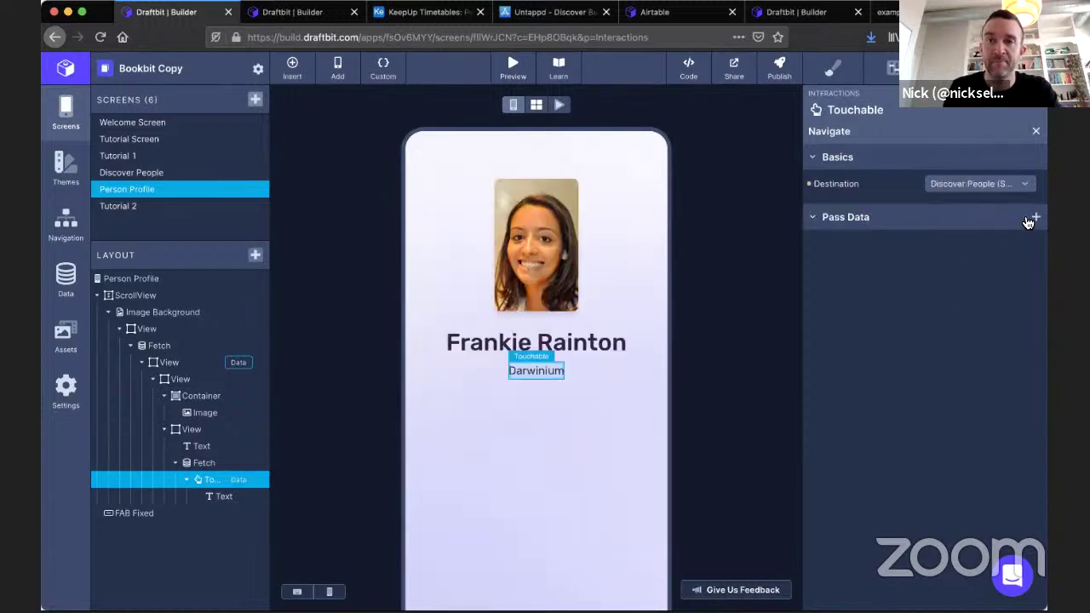
Pass the fetched org's id to Discover People as the orgId value.
{"action": "left_click", "coordinate": [1036, 217]}
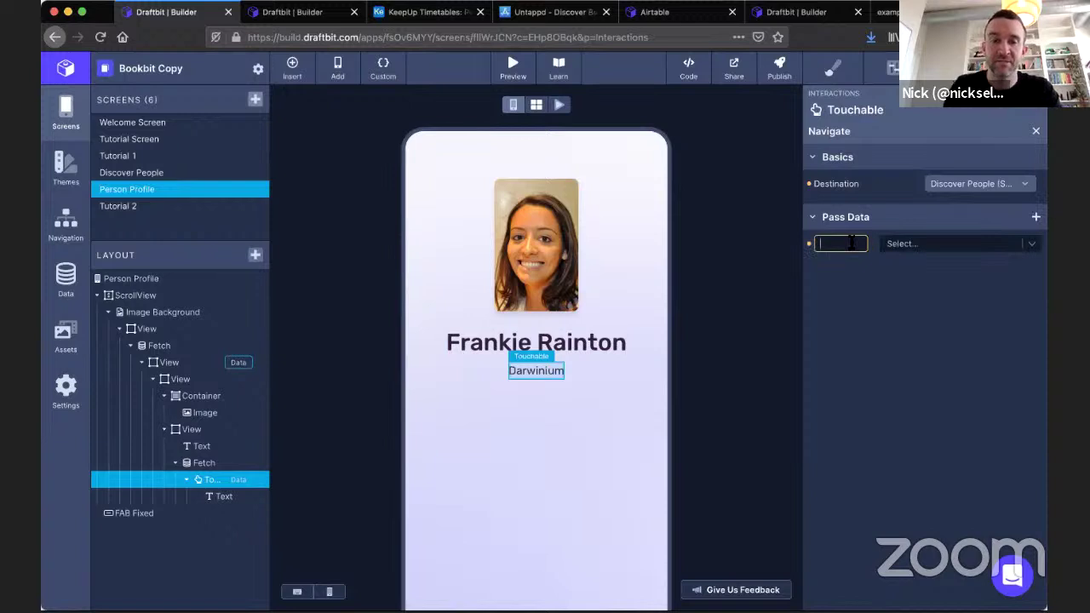
{"action": "key", "text": "Return"}
{"action": "left_click", "coordinate": [1032, 245]}
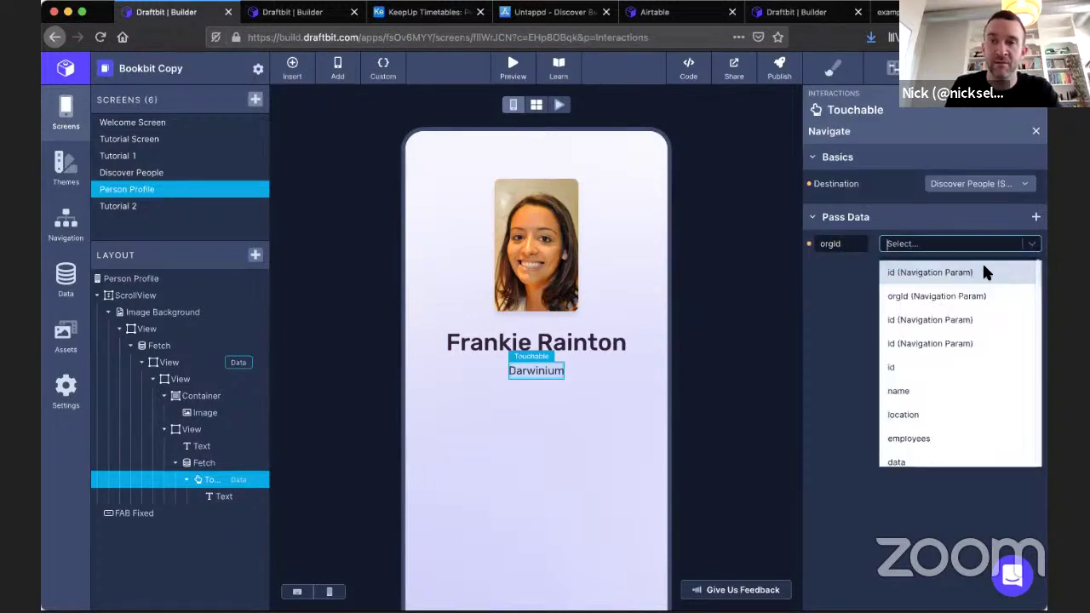
{"action": "scroll", "coordinate": [932, 341], "scroll_direction": "down", "scroll_amount": 1}
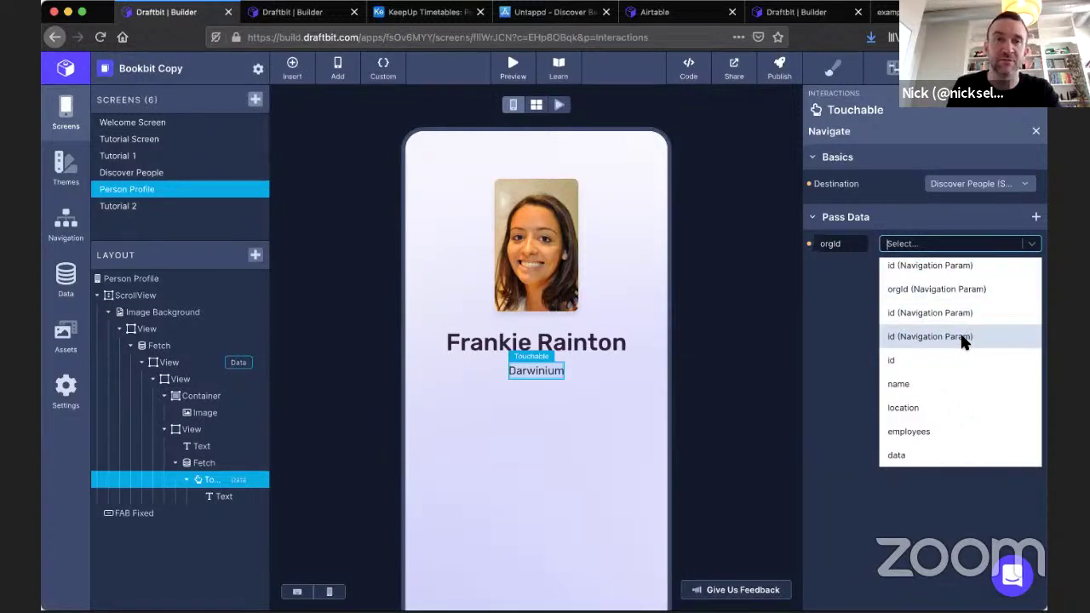
{"action": "left_click", "coordinate": [891, 359]}
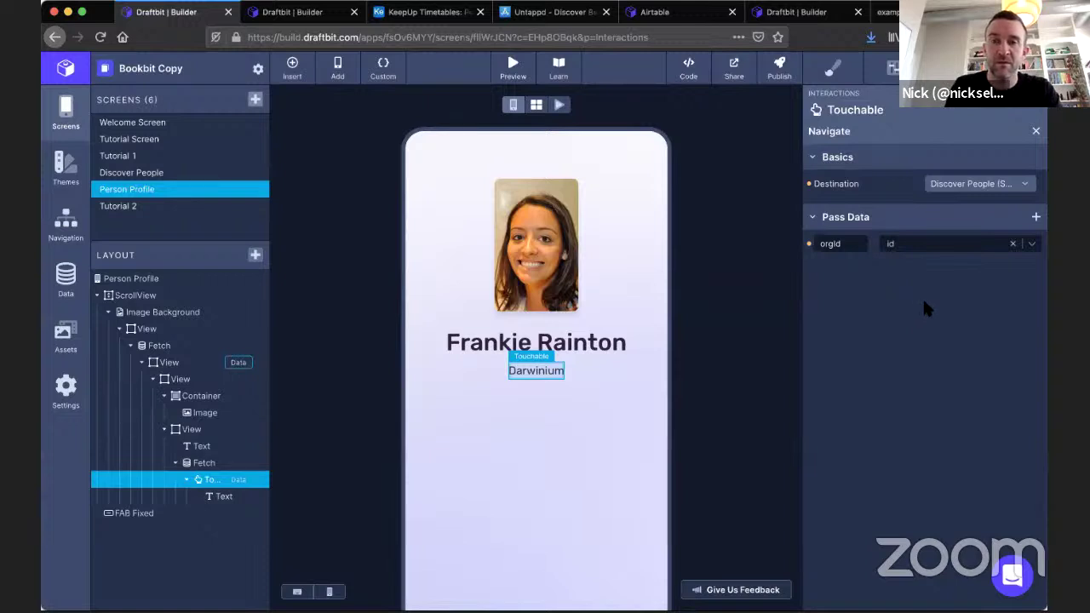
{"action": "double_click", "coordinate": [850, 244]}
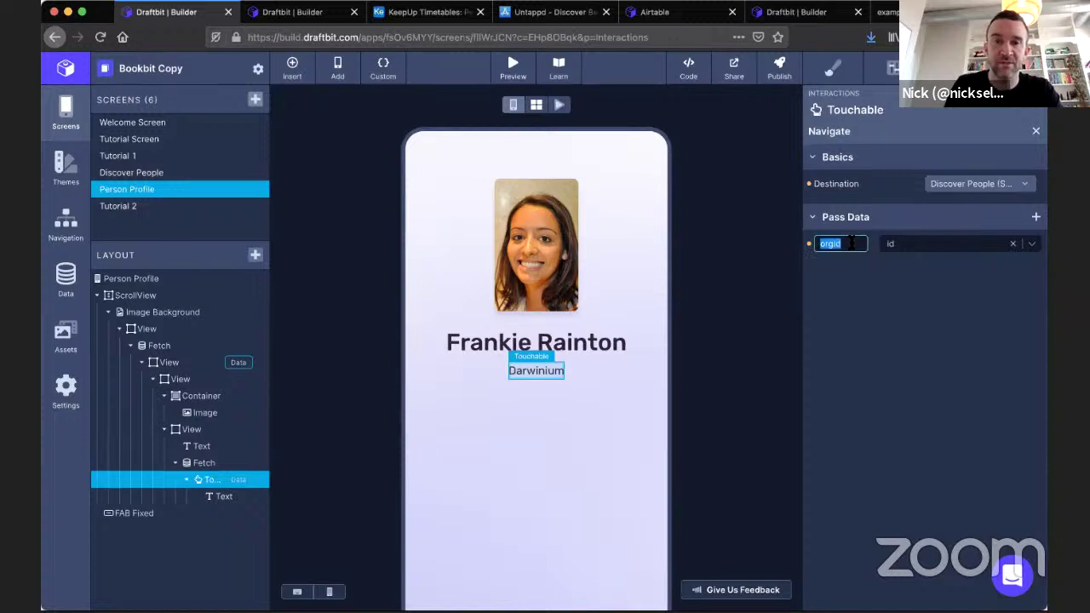
{"action": "left_click", "coordinate": [865, 317]}
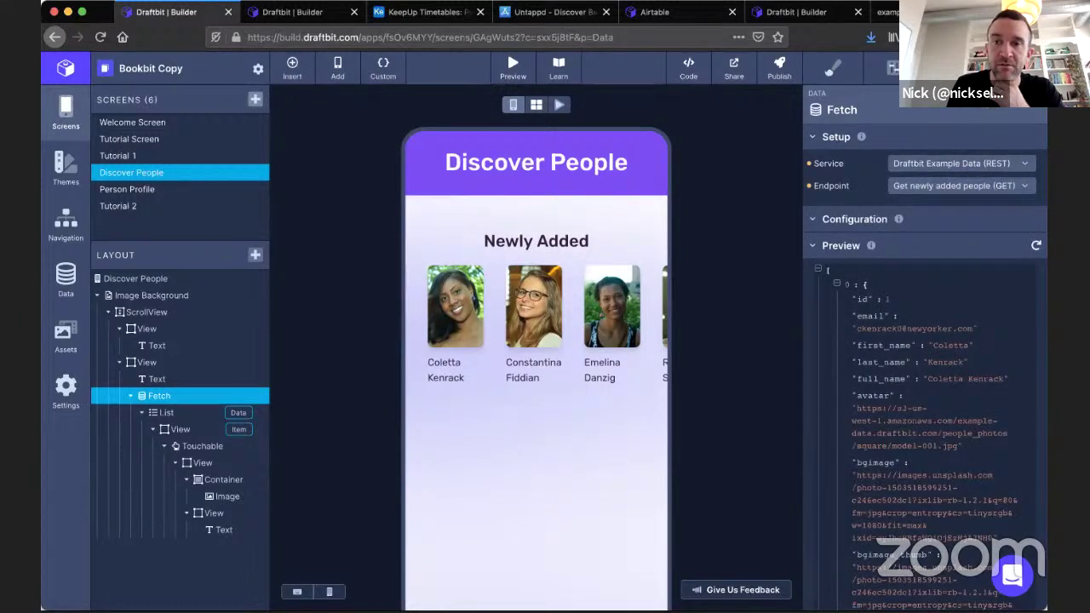
{"action": "left_click", "coordinate": [916, 186]}
{"action": "left_click", "coordinate": [837, 190]}
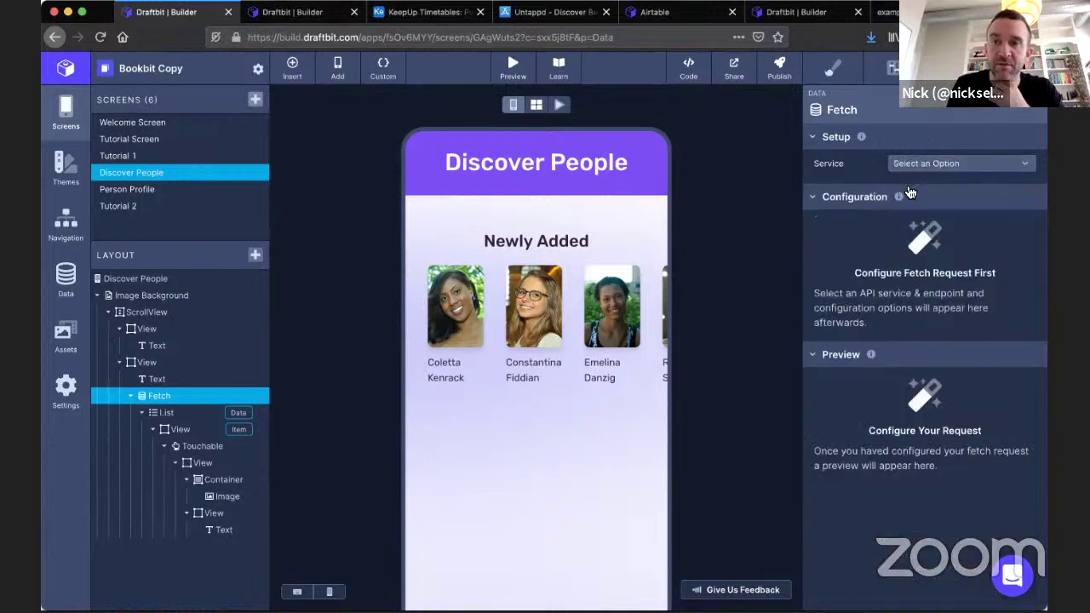
{"action": "left_click", "coordinate": [937, 164]}
{"action": "left_click", "coordinate": [939, 186]}
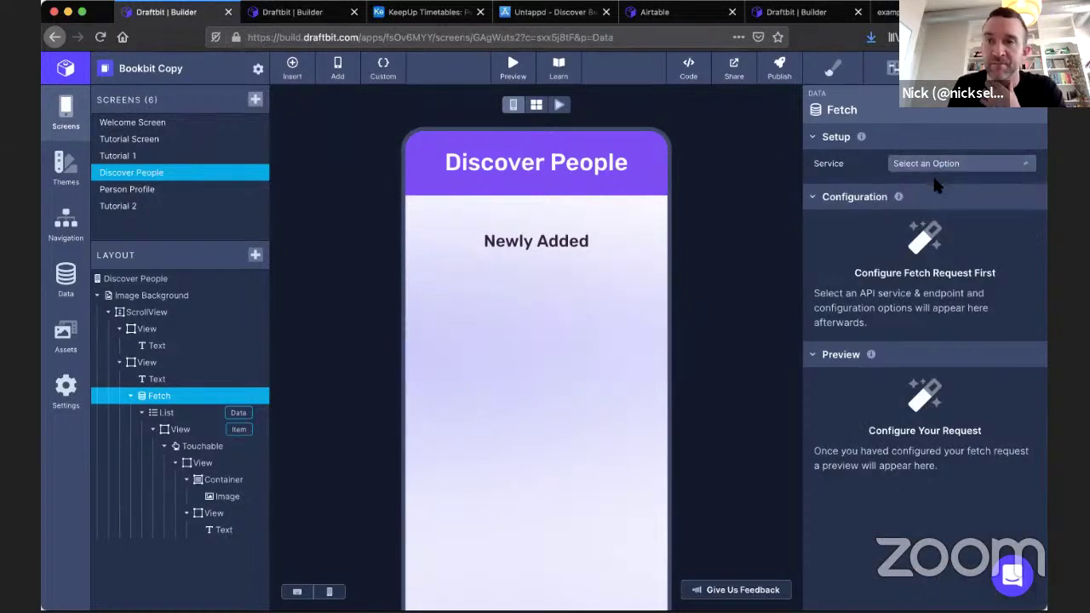
{"action": "left_click", "coordinate": [939, 190]}
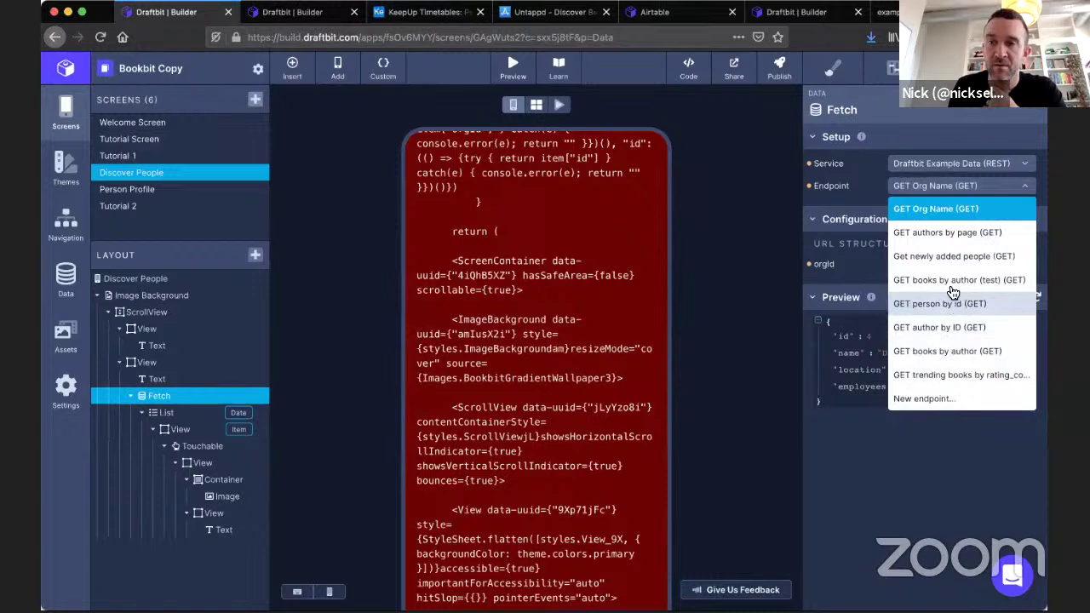
{"action": "key", "text": "Escape"}
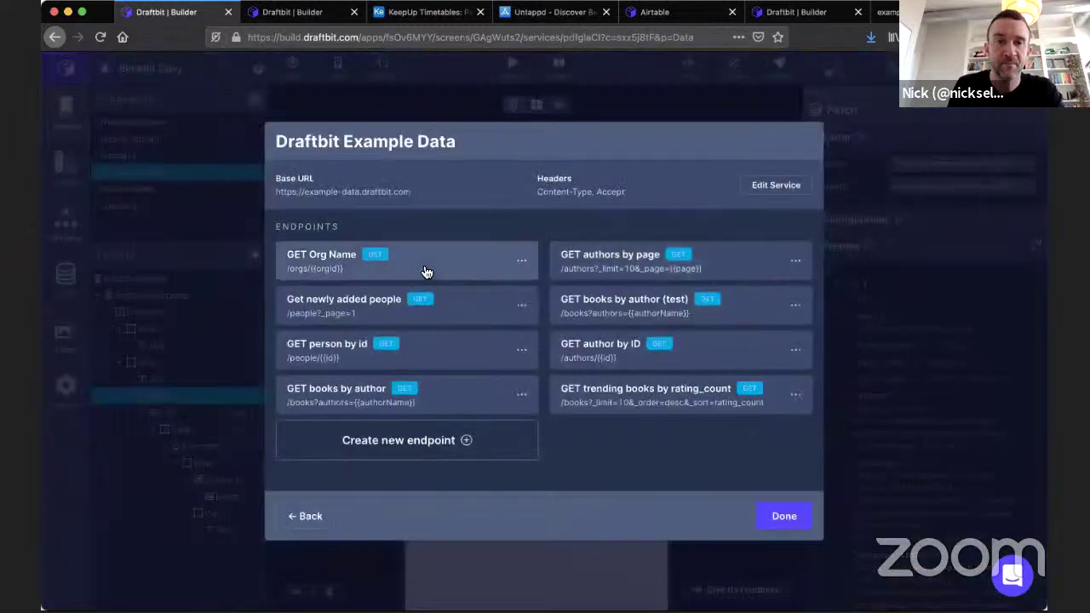
{"action": "left_click", "coordinate": [334, 307]}
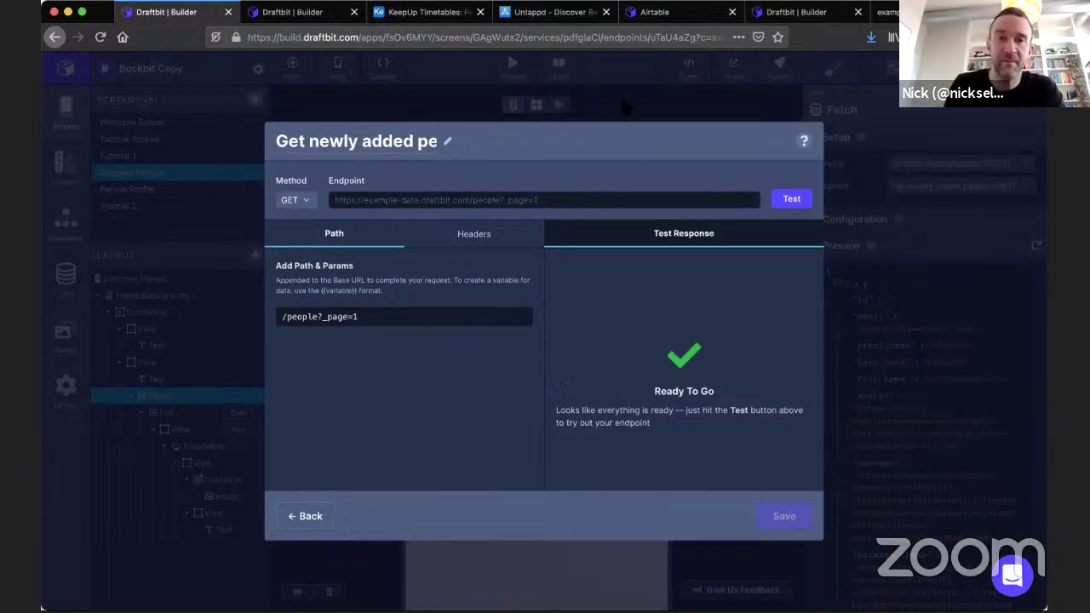
{"action": "left_click", "coordinate": [626, 107]}
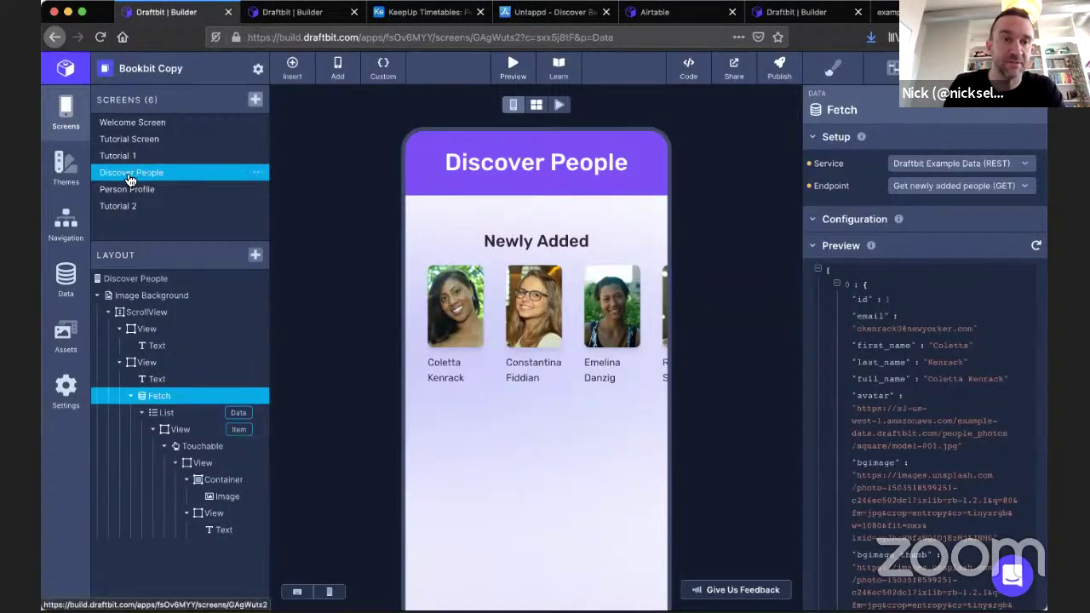
{"action": "left_click", "coordinate": [259, 173]}
Duplicate the Discover People screen, then look over the Tutorial 2 screen's settings and options.
{"action": "left_click", "coordinate": [290, 189]}
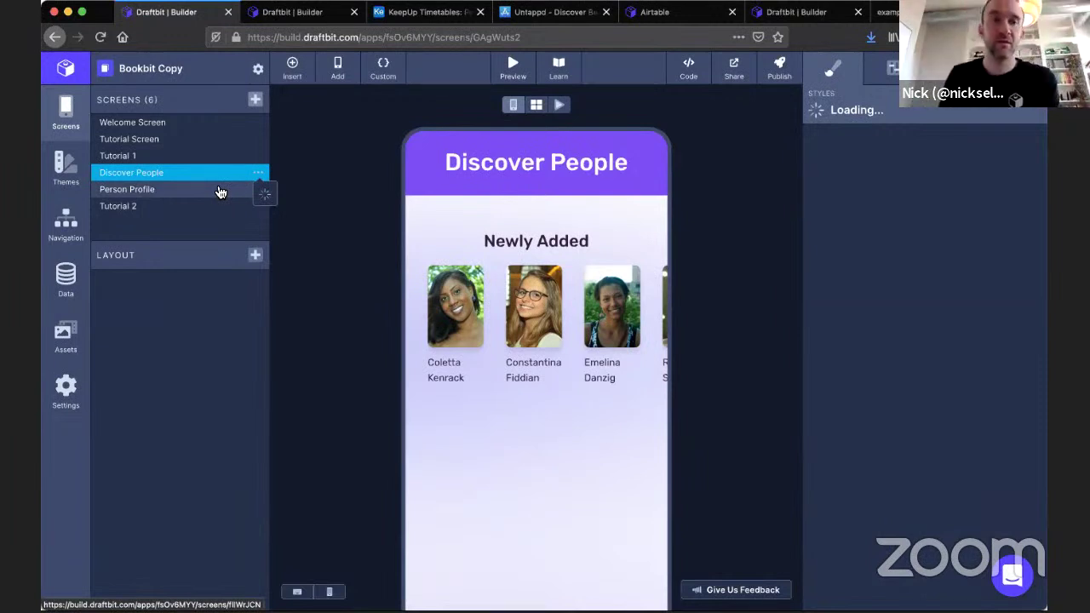
{"action": "left_click", "coordinate": [182, 207]}
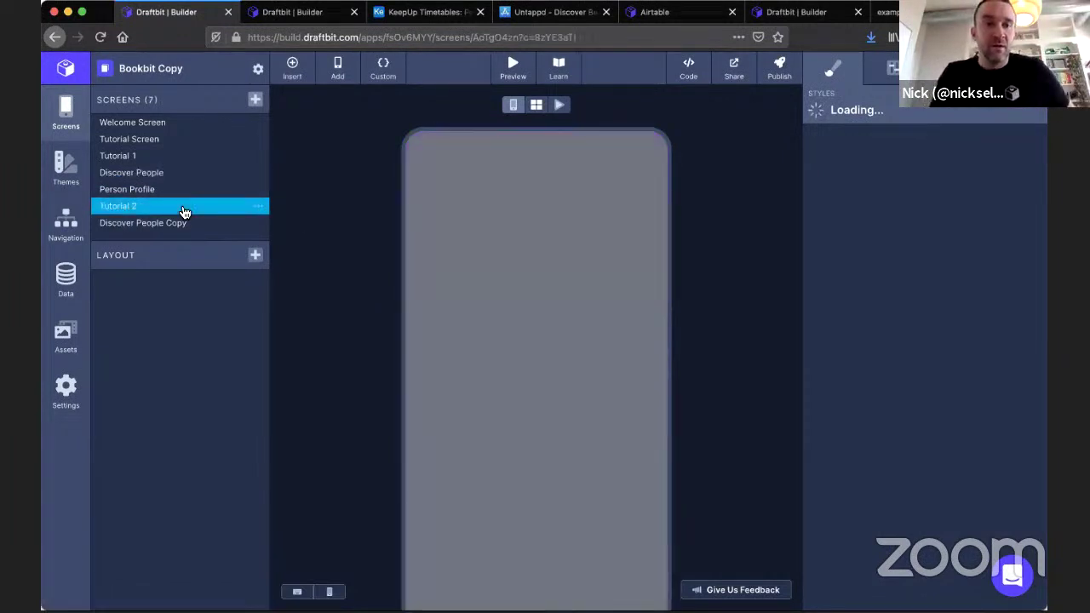
{"action": "left_click", "coordinate": [893, 71]}
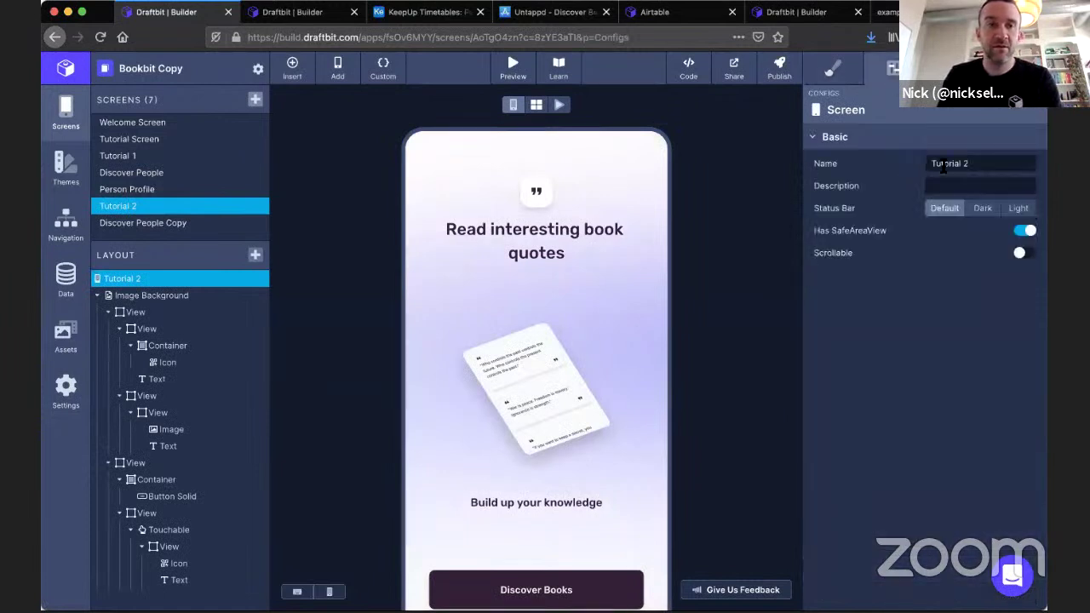
{"action": "left_click", "coordinate": [257, 206]}
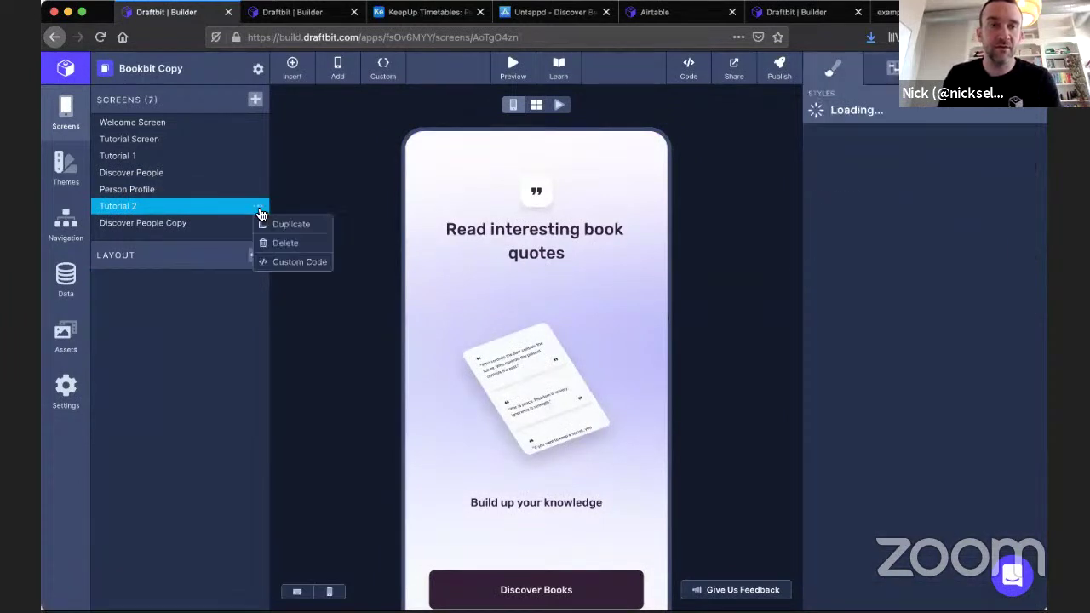
{"action": "left_click", "coordinate": [352, 184]}
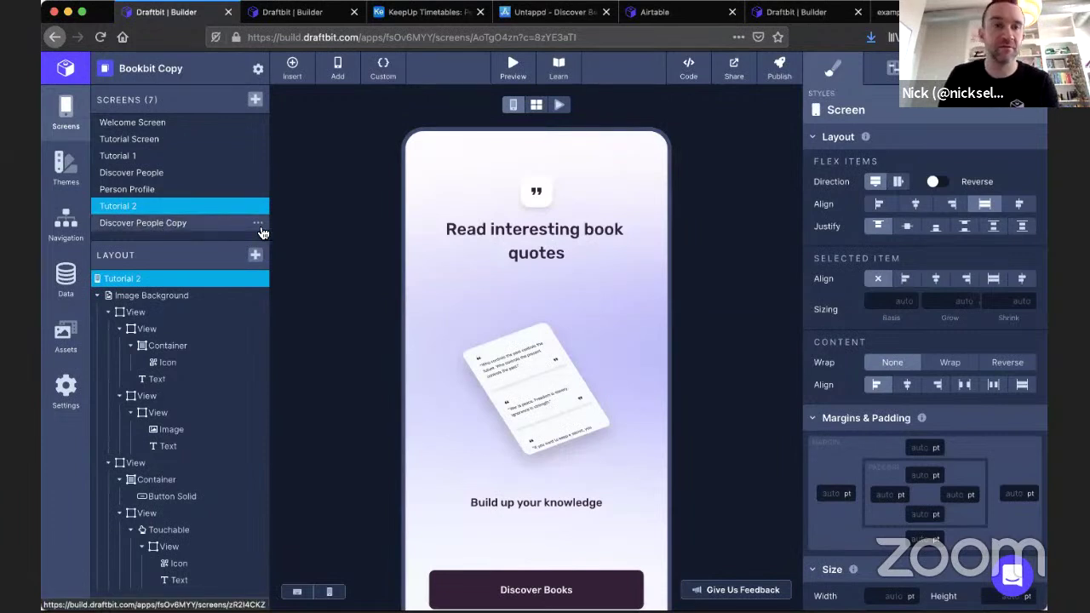
Rename the Discover People Copy screen to 'List of People'.
{"action": "left_click", "coordinate": [196, 224]}
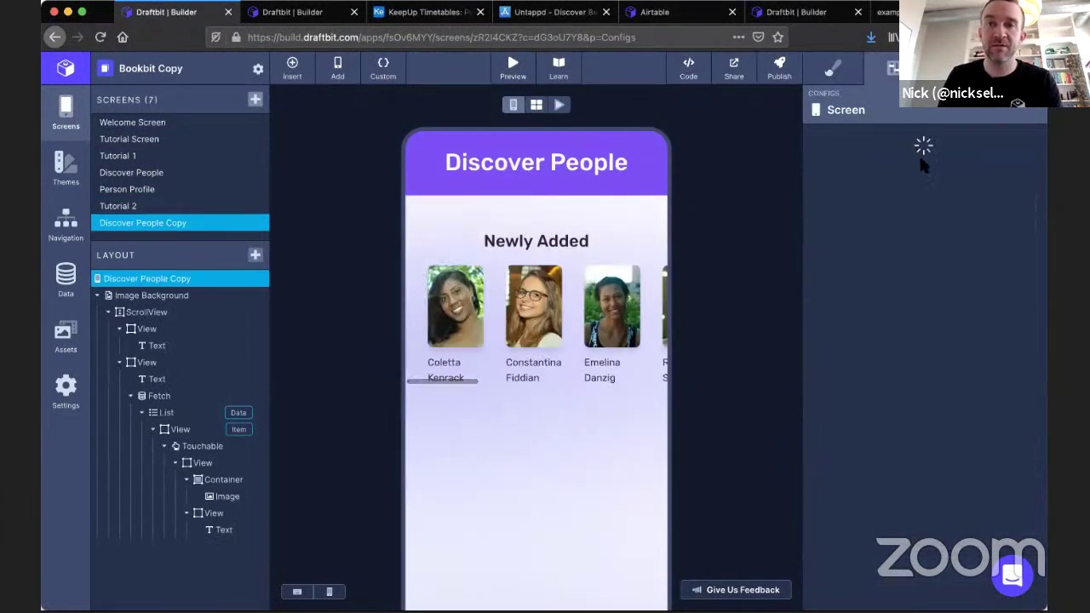
{"action": "left_click", "coordinate": [932, 162]}
{"action": "key", "text": "super+a"}
{"action": "type", "text": "List "}
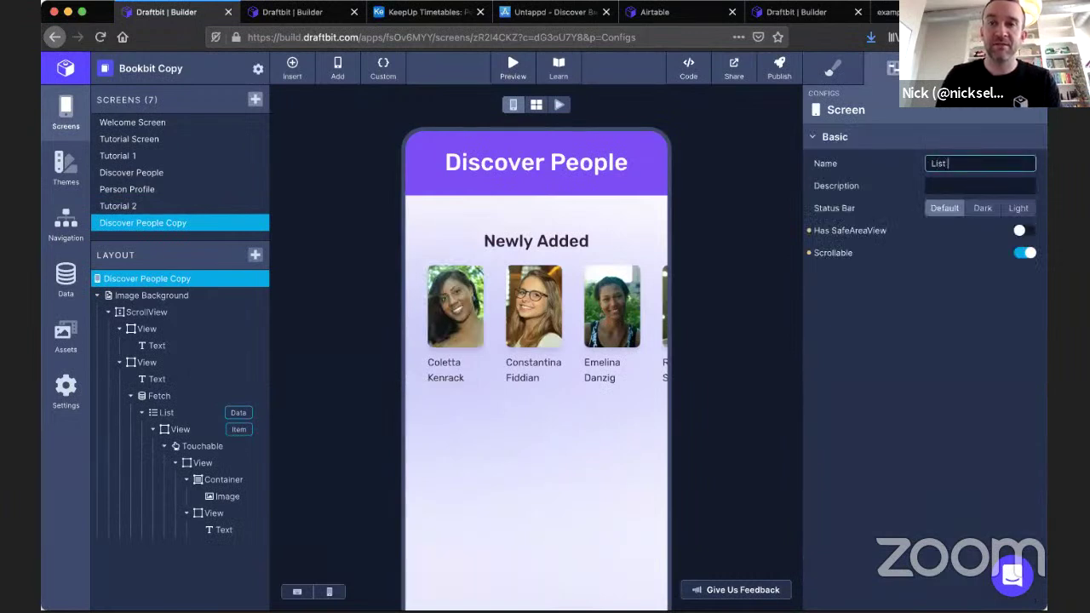
{"action": "type", "text": "of People"}
{"action": "left_click", "coordinate": [742, 187]}
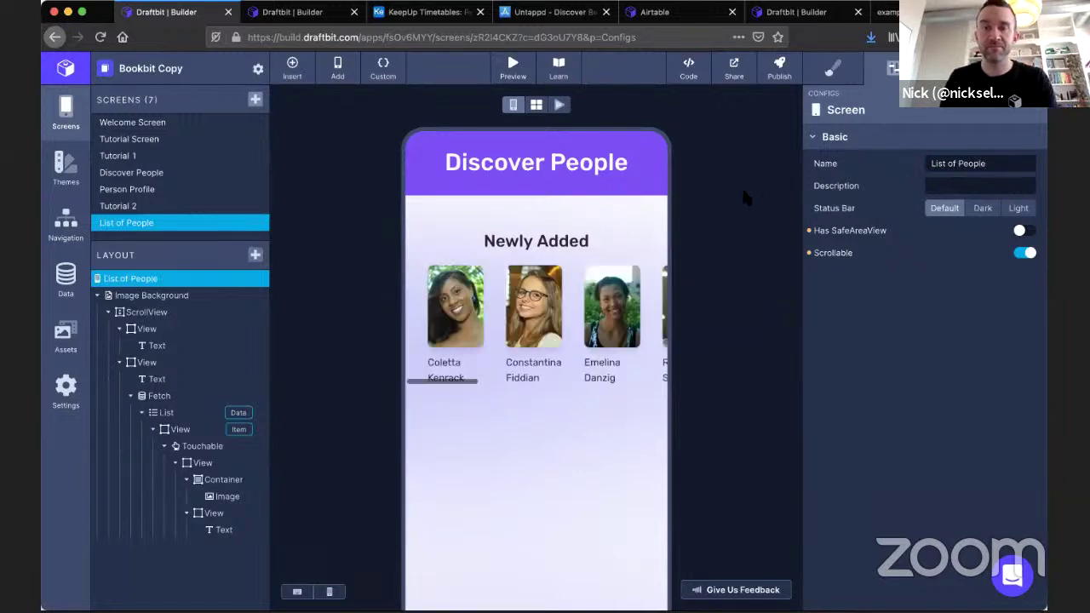
{"action": "left_click", "coordinate": [585, 171]}
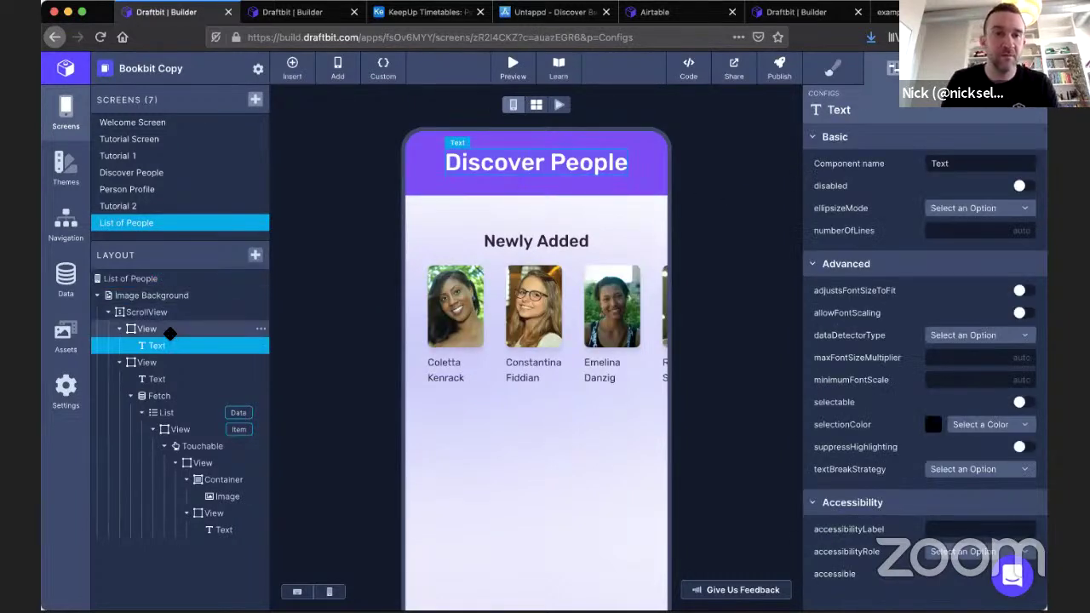
From the Fetch component, create a new Draftbit Example Data endpoint.
{"action": "left_click", "coordinate": [174, 395]}
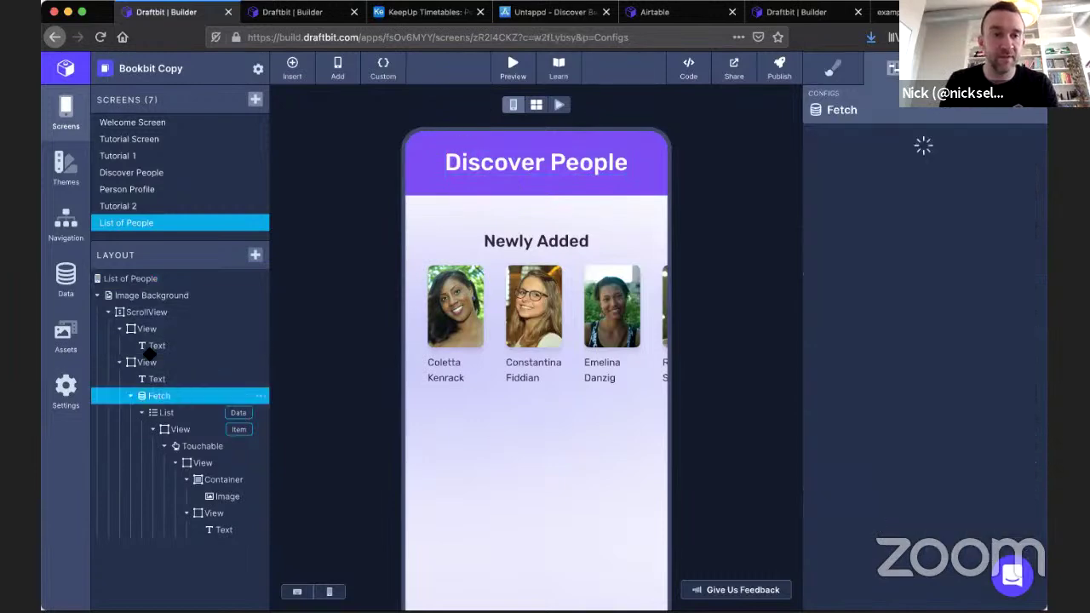
{"action": "left_click", "coordinate": [67, 285]}
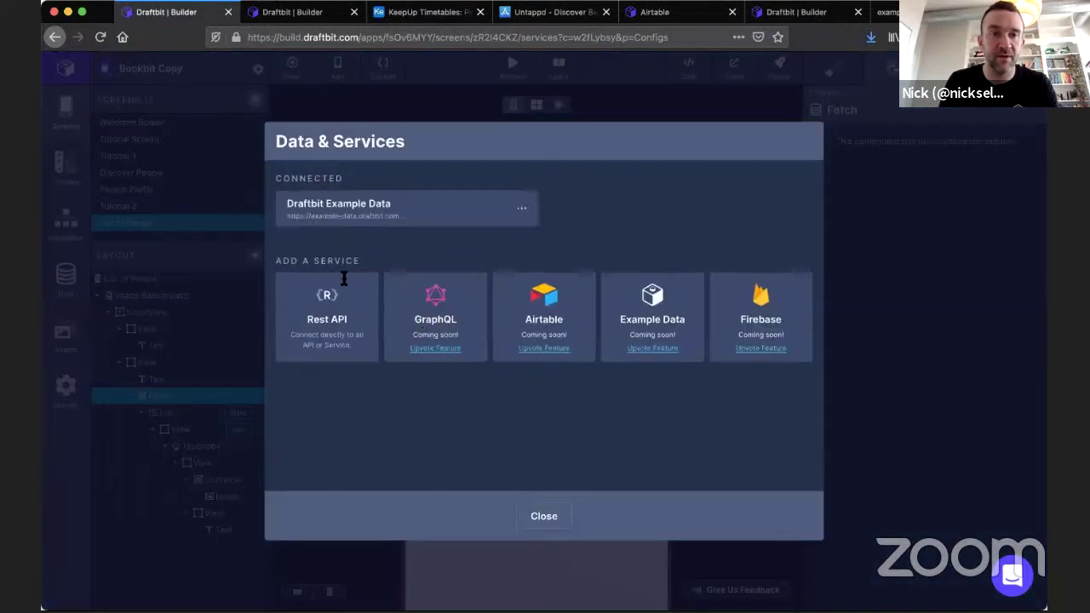
{"action": "left_click", "coordinate": [346, 220]}
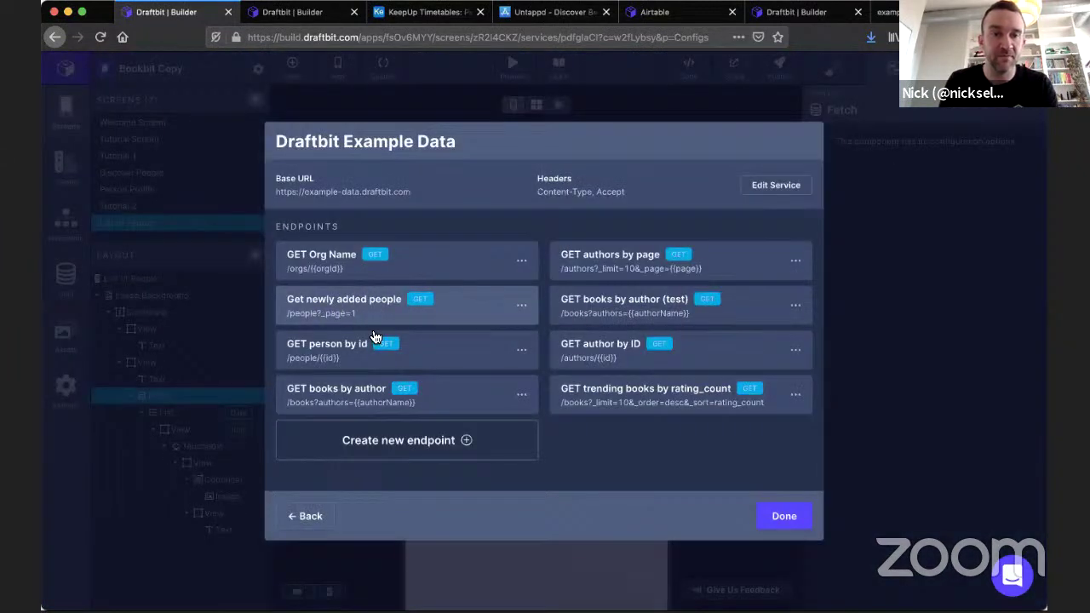
{"action": "left_click", "coordinate": [423, 448]}
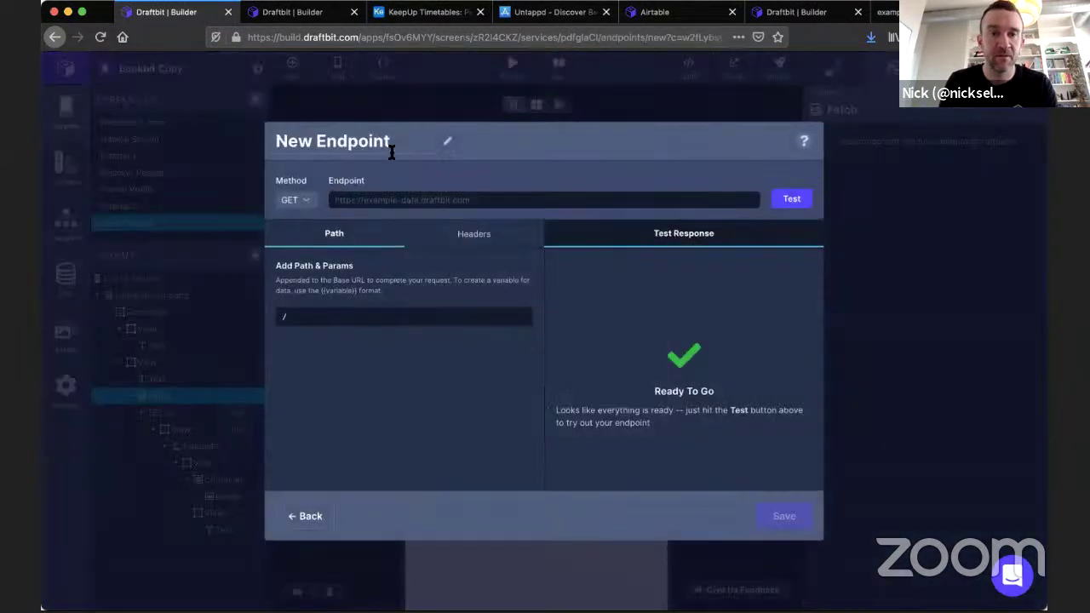
Title the endpoint 'Get list of people in Org' with path /people/.
{"action": "triple_click", "coordinate": [397, 145]}
{"action": "type", "text": "Get list of people"}
{"action": "left_click", "coordinate": [380, 313]}
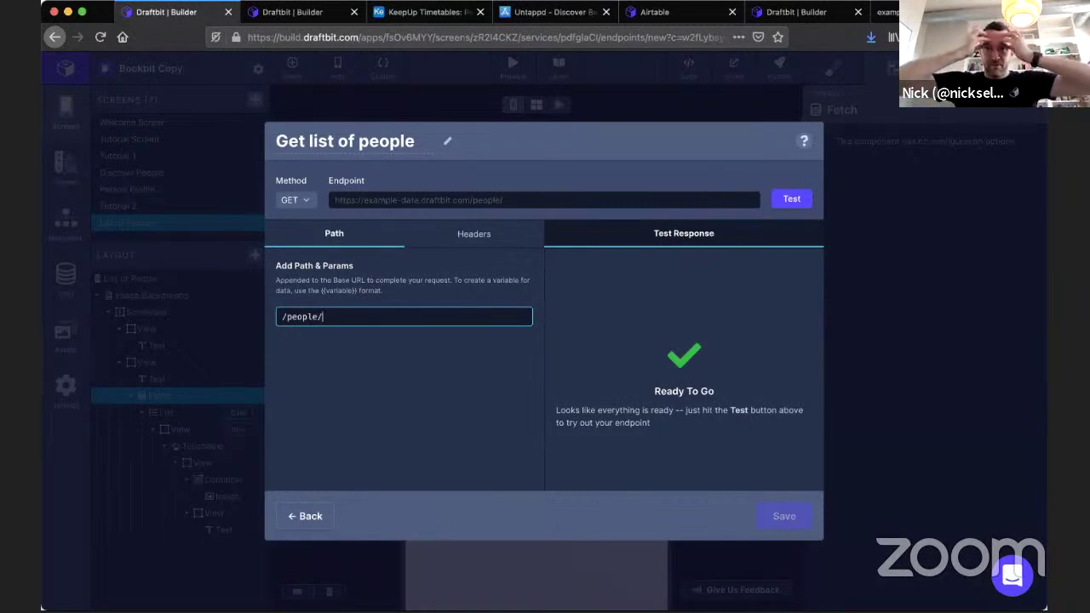
{"action": "left_click", "coordinate": [413, 142]}
{"action": "type", "text": "in Org"}
{"action": "left_click", "coordinate": [377, 313]}
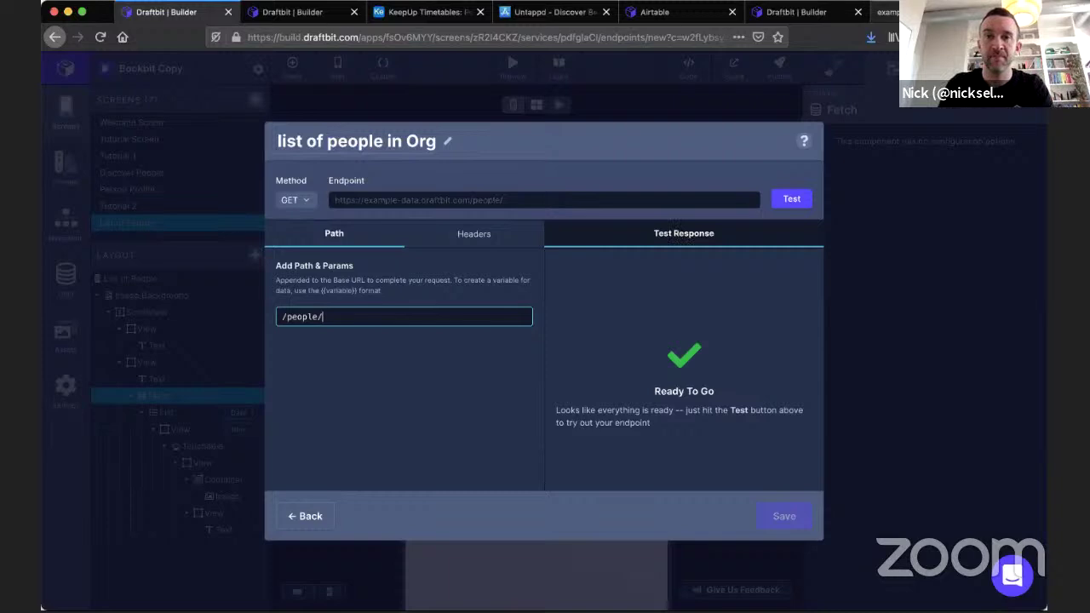
{"action": "key", "text": "ctrl+shift+Tab"}
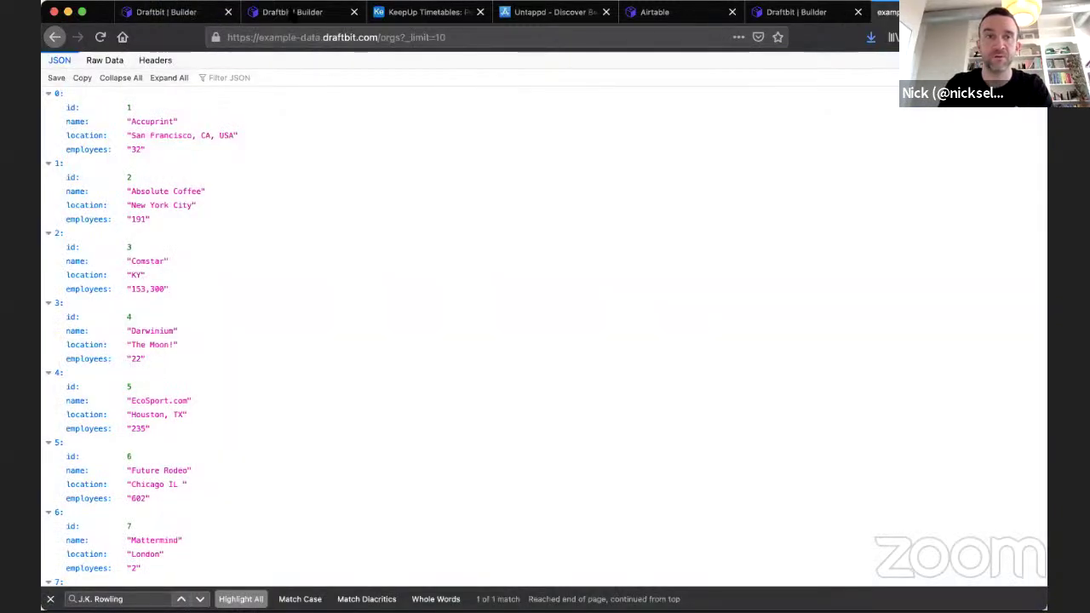
Go back to the example-data.draftbit.com home page and scroll through its documentation.
{"action": "left_click", "coordinate": [54, 39]}
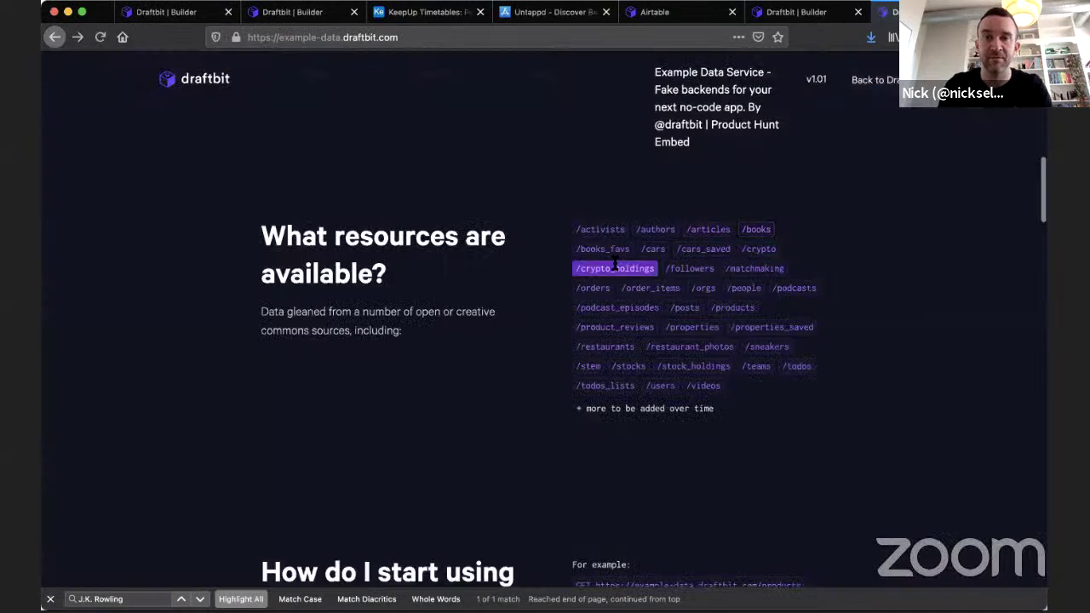
{"action": "scroll", "coordinate": [436, 325], "scroll_direction": "down", "scroll_amount": 5}
{"action": "scroll", "coordinate": [436, 324], "scroll_direction": "down", "scroll_amount": 10}
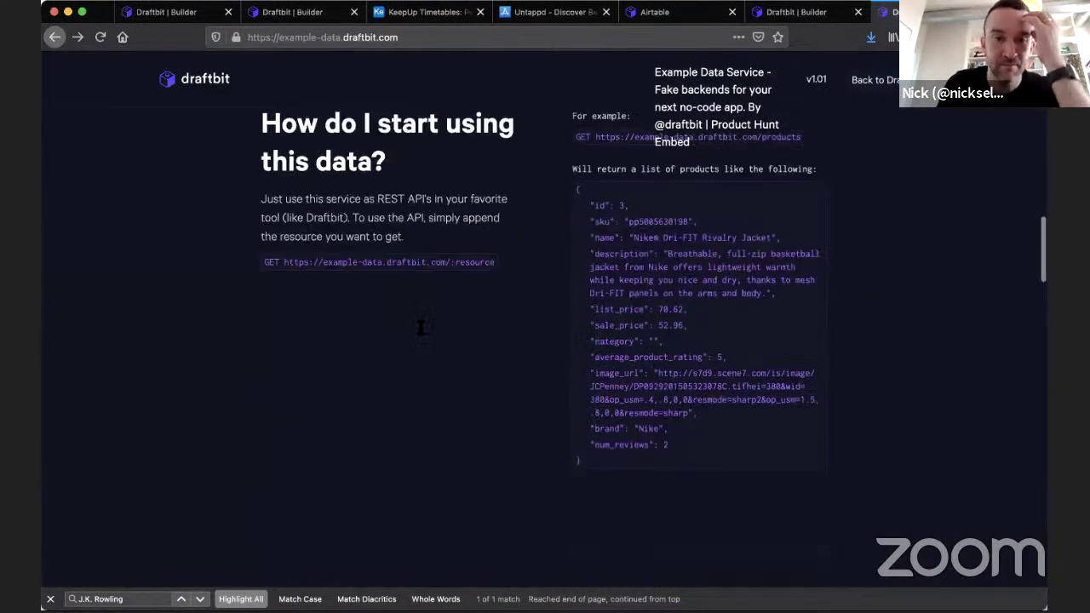
{"action": "scroll", "coordinate": [420, 328], "scroll_direction": "up", "scroll_amount": 1}
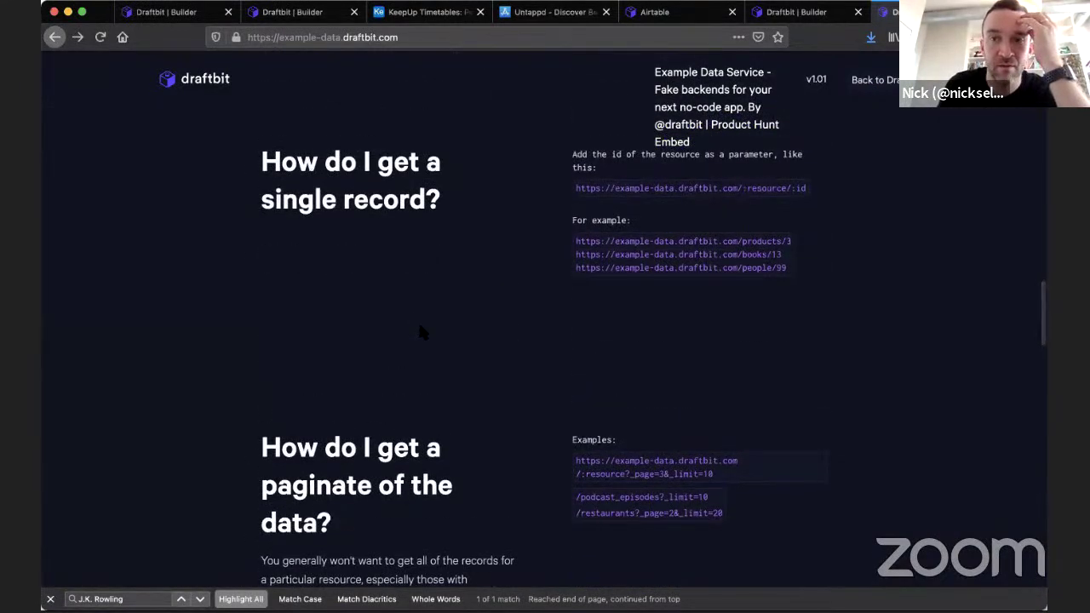
{"action": "scroll", "coordinate": [419, 332], "scroll_direction": "down", "scroll_amount": 5}
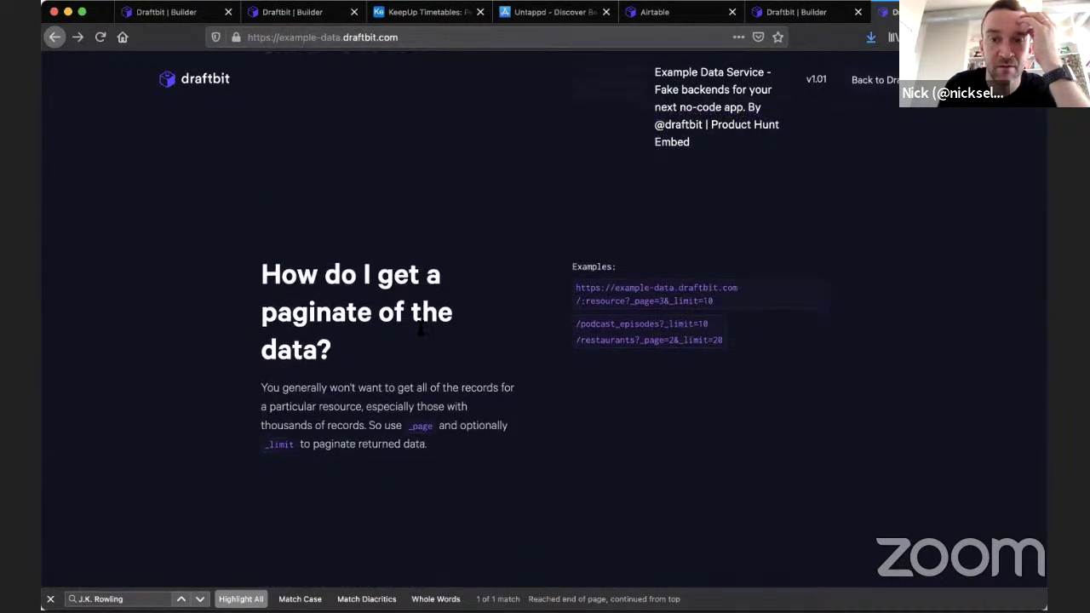
{"action": "scroll", "coordinate": [420, 330], "scroll_direction": "down", "scroll_amount": 2}
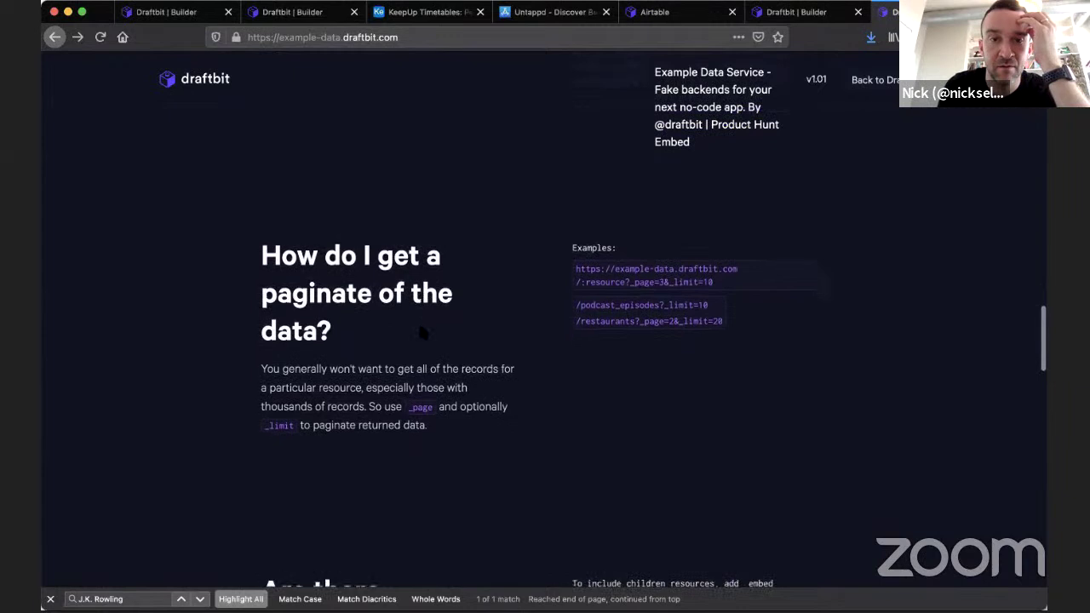
{"action": "scroll", "coordinate": [420, 332], "scroll_direction": "down", "scroll_amount": 10}
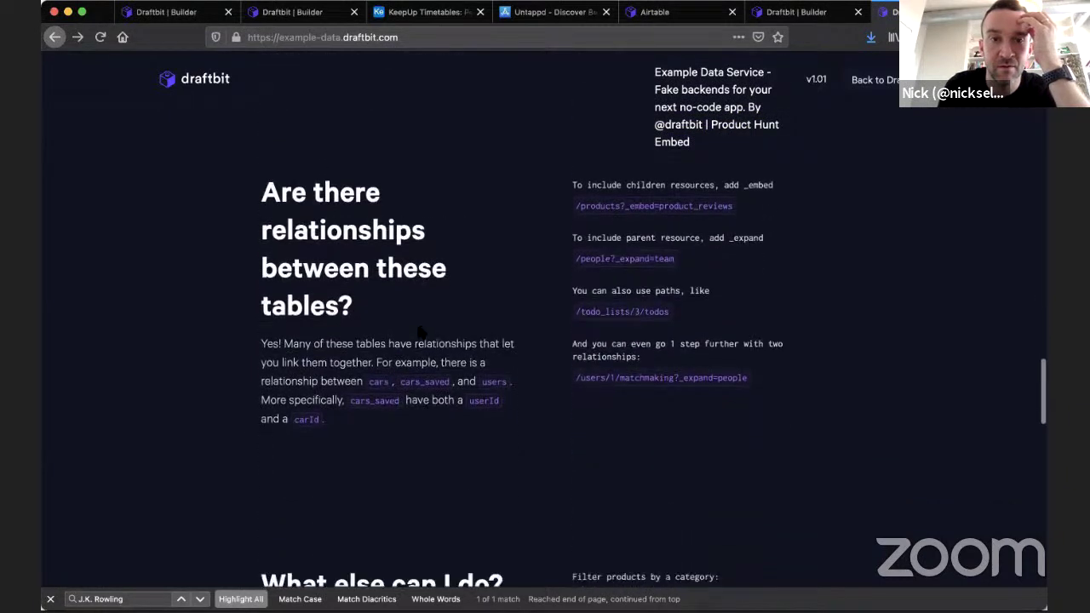
{"action": "scroll", "coordinate": [376, 330], "scroll_direction": "up", "scroll_amount": 1}
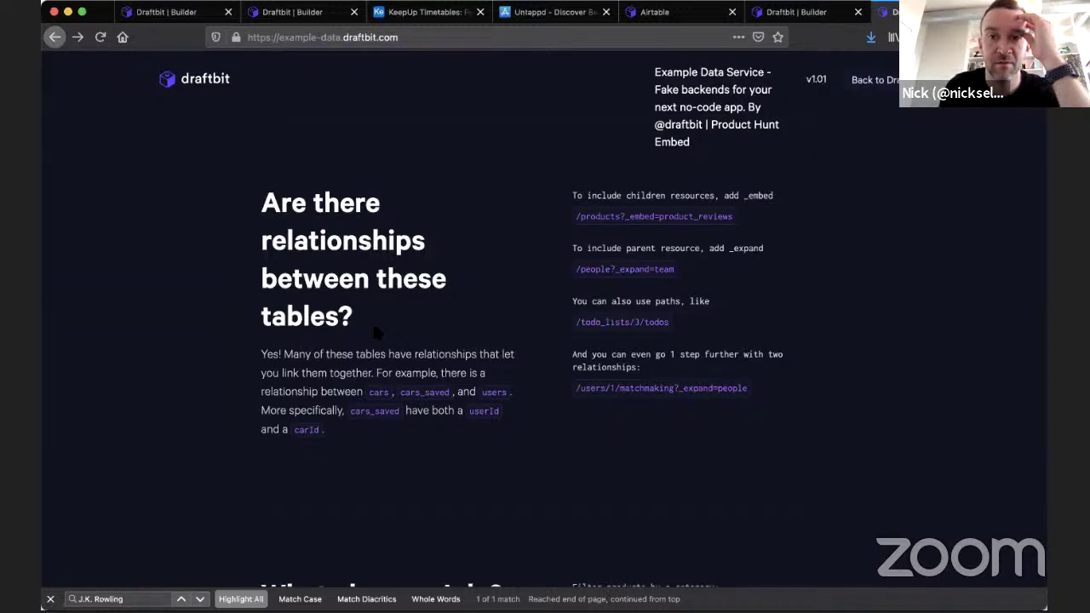
{"action": "scroll", "coordinate": [374, 331], "scroll_direction": "down", "scroll_amount": 1}
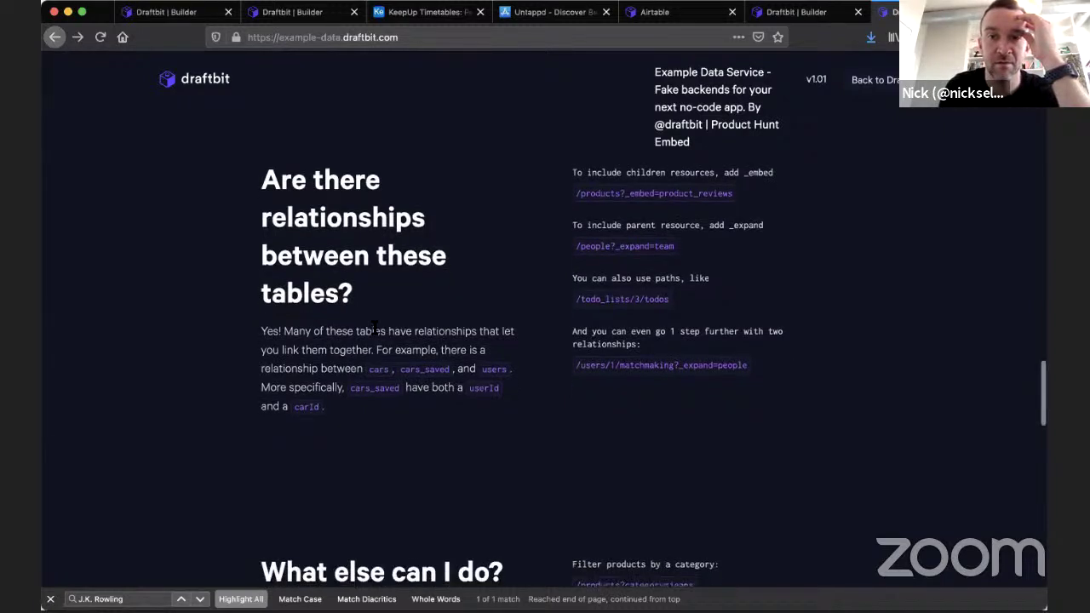
{"action": "scroll", "coordinate": [375, 314], "scroll_direction": "down", "scroll_amount": 1}
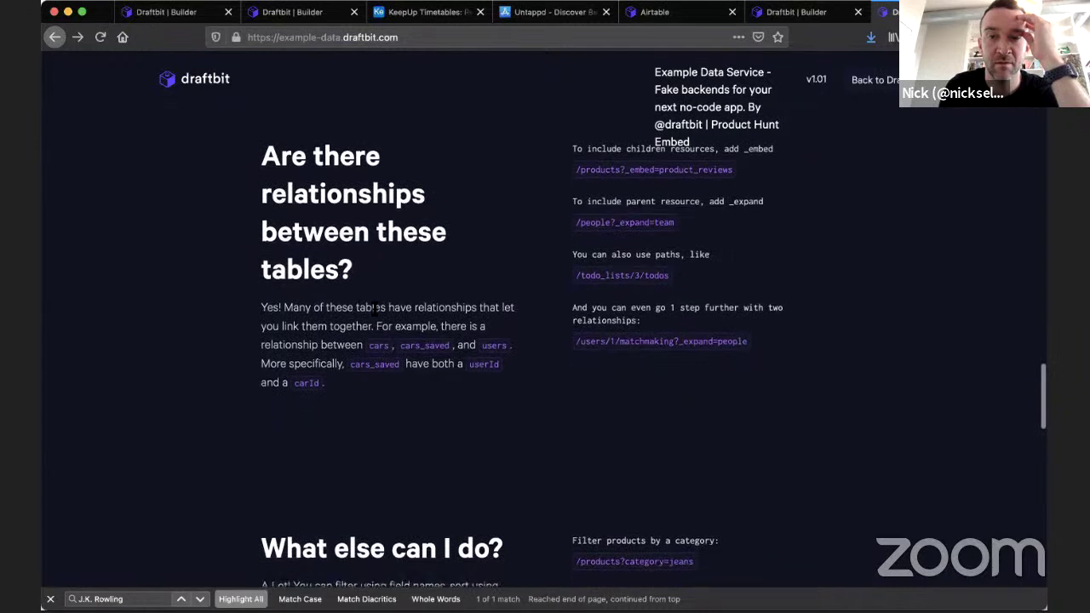
{"action": "scroll", "coordinate": [428, 409], "scroll_direction": "down", "scroll_amount": 1}
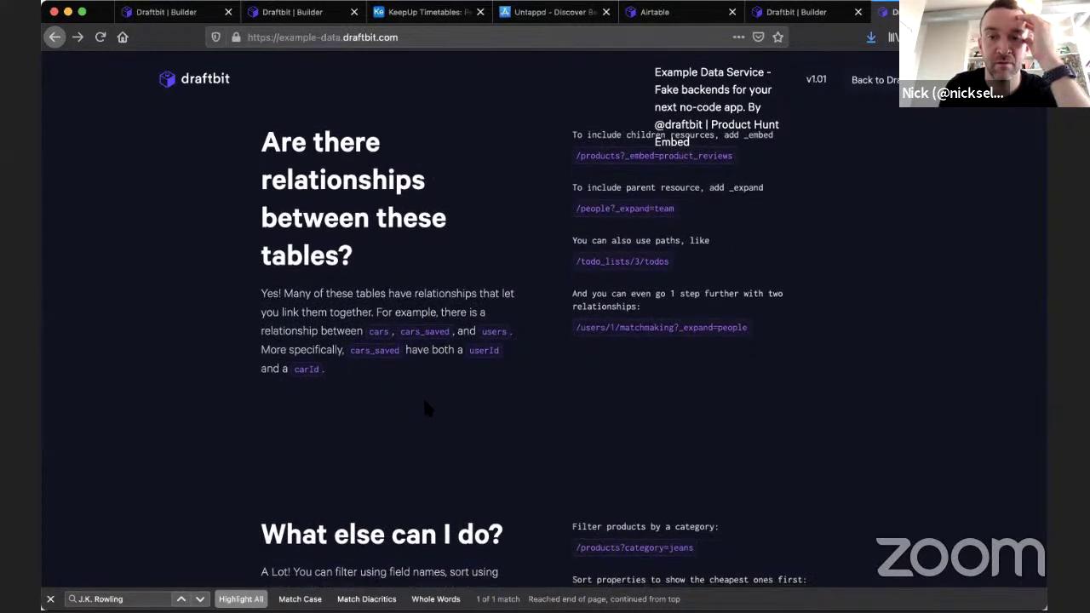
{"action": "scroll", "coordinate": [426, 409], "scroll_direction": "up", "scroll_amount": 3}
Highlight and read the table relationships explanation and its heading.
{"action": "left_click_drag", "start_coordinate": [261, 230], "coordinate": [605, 447]}
{"action": "left_click", "coordinate": [605, 447]}
{"action": "left_click_drag", "start_coordinate": [542, 419], "coordinate": [261, 230]}
{"action": "left_click", "coordinate": [265, 226]}
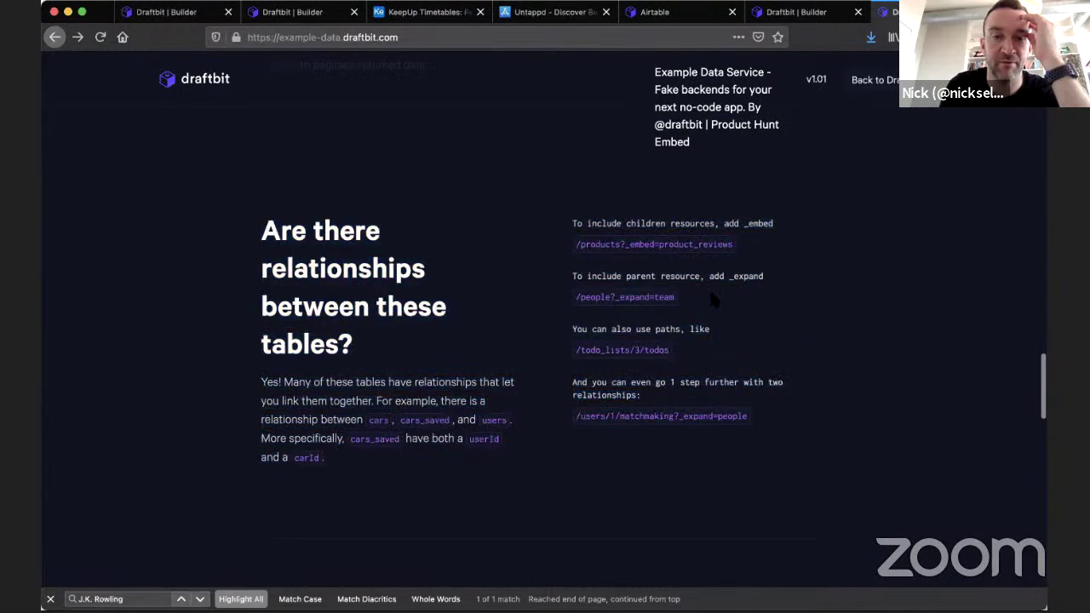
{"action": "scroll", "coordinate": [505, 374], "scroll_direction": "down", "scroll_amount": 4}
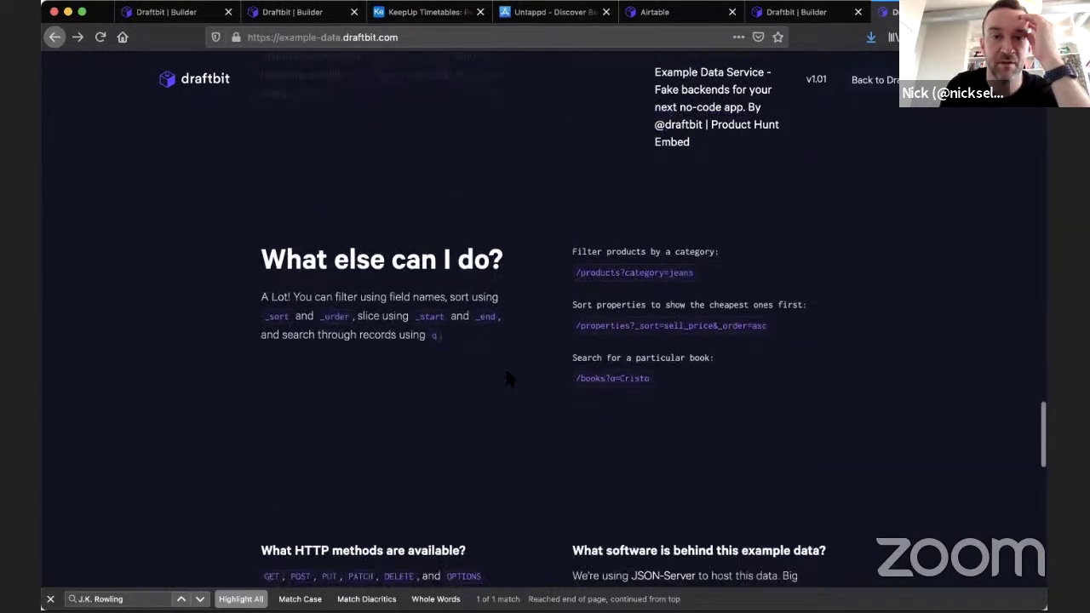
{"action": "scroll", "coordinate": [505, 374], "scroll_direction": "up", "scroll_amount": 1}
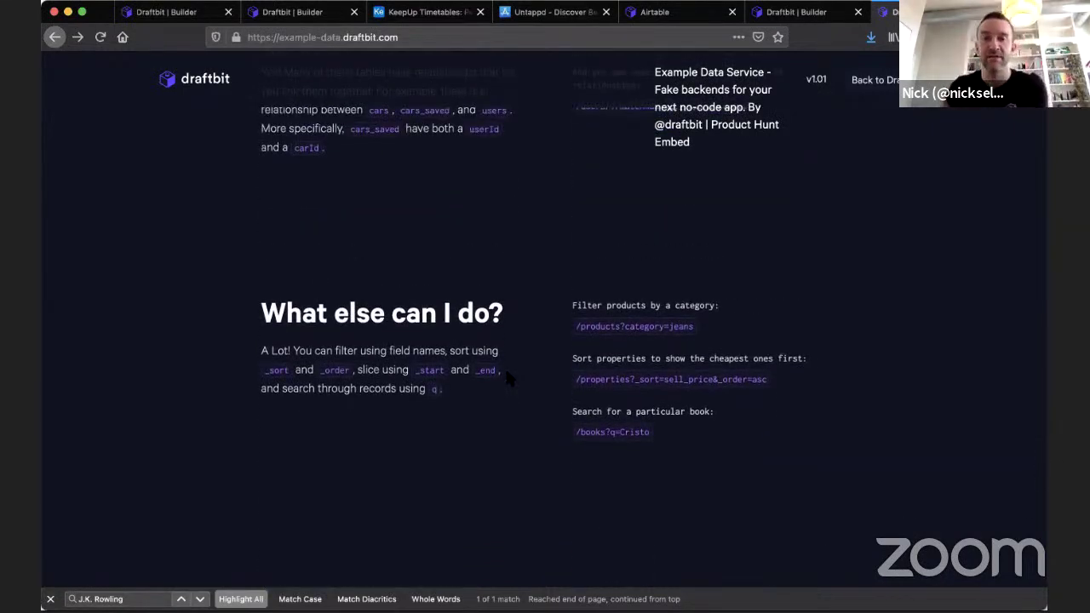
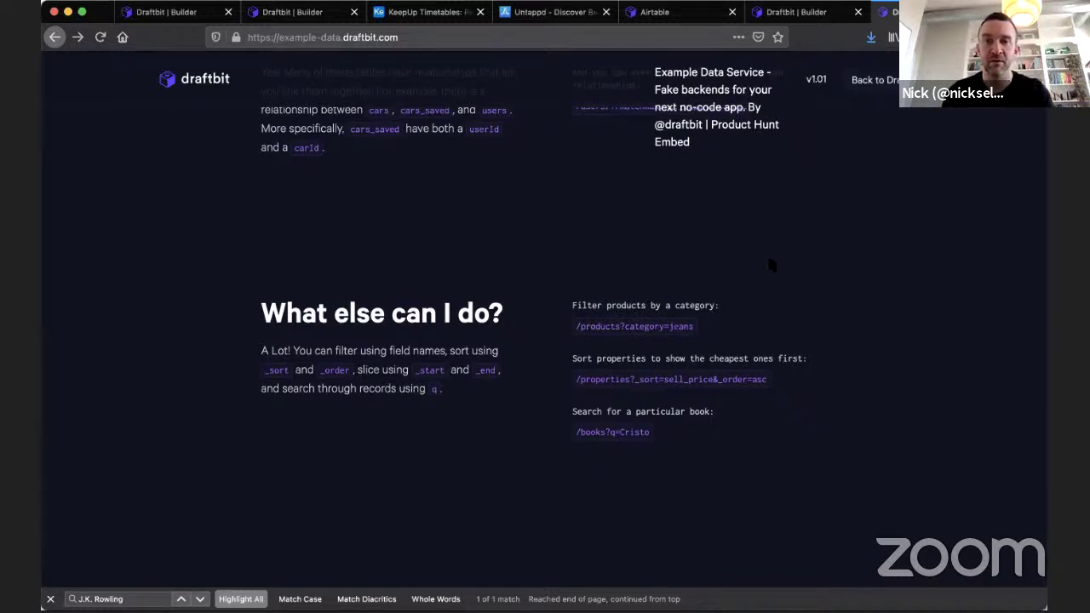
View the /people sample records as JSON, then go back to the Draftbit endpoint dialog.
{"action": "scroll", "coordinate": [770, 266], "scroll_direction": "up", "scroll_amount": 15}
{"action": "scroll", "coordinate": [770, 266], "scroll_direction": "up", "scroll_amount": 5}
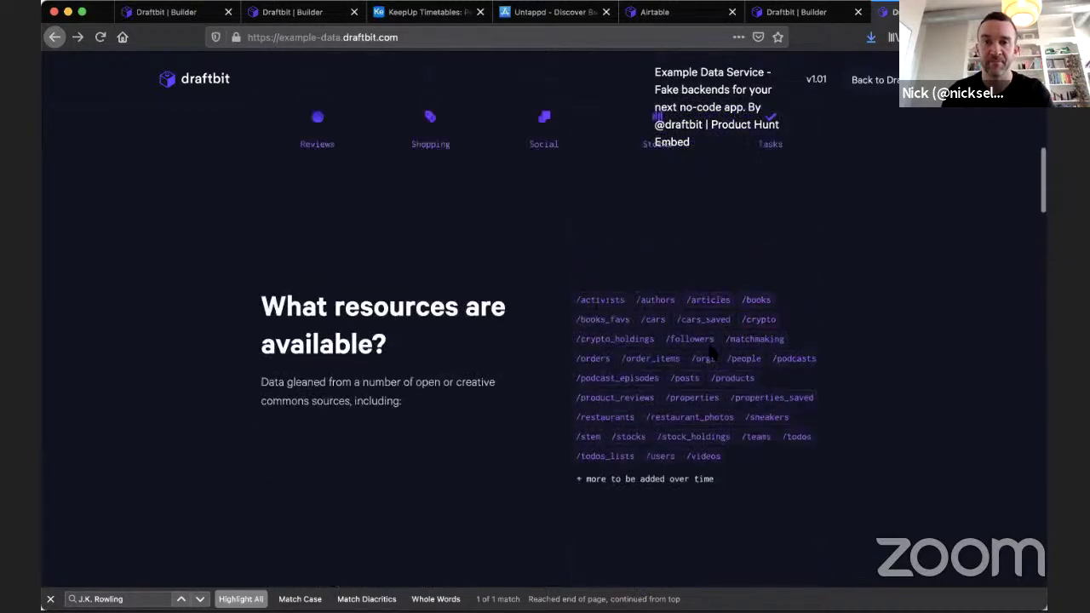
{"action": "left_click", "coordinate": [740, 359]}
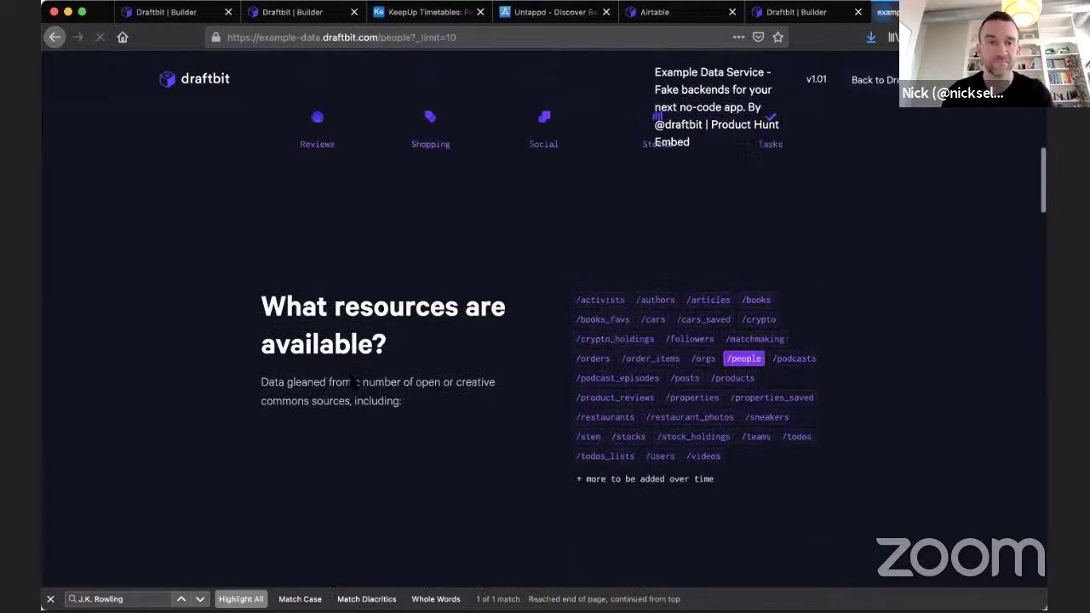
{"action": "scroll", "coordinate": [352, 381], "scroll_direction": "down", "scroll_amount": 1}
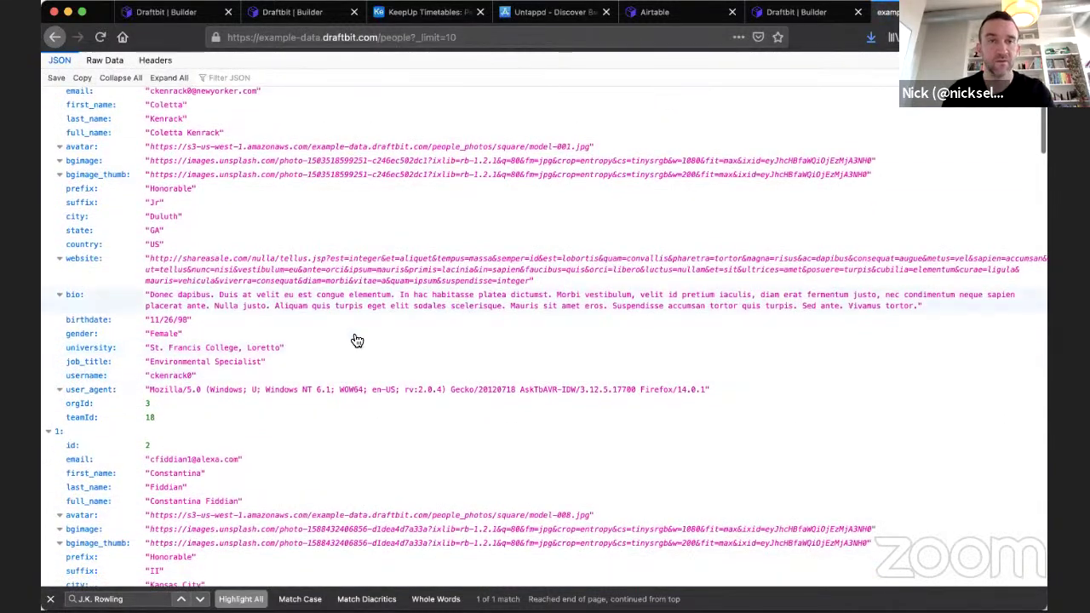
{"action": "left_click", "coordinate": [166, 12]}
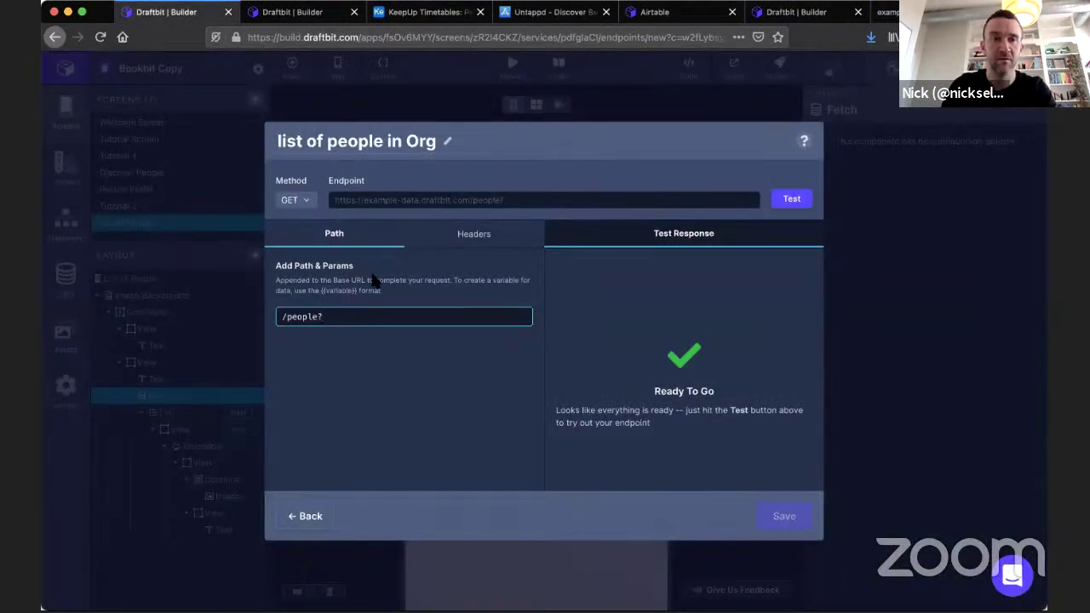
Set the endpoint path to /people?orgId={{orgId}} with test value 6.
{"action": "left_click", "coordinate": [888, 12]}
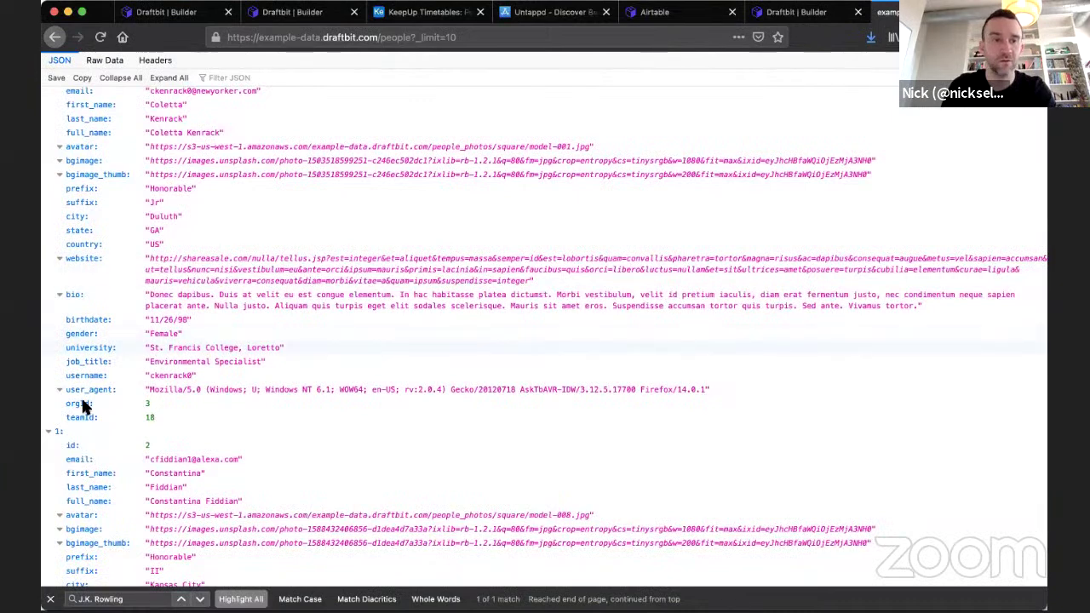
{"action": "left_click", "coordinate": [170, 12]}
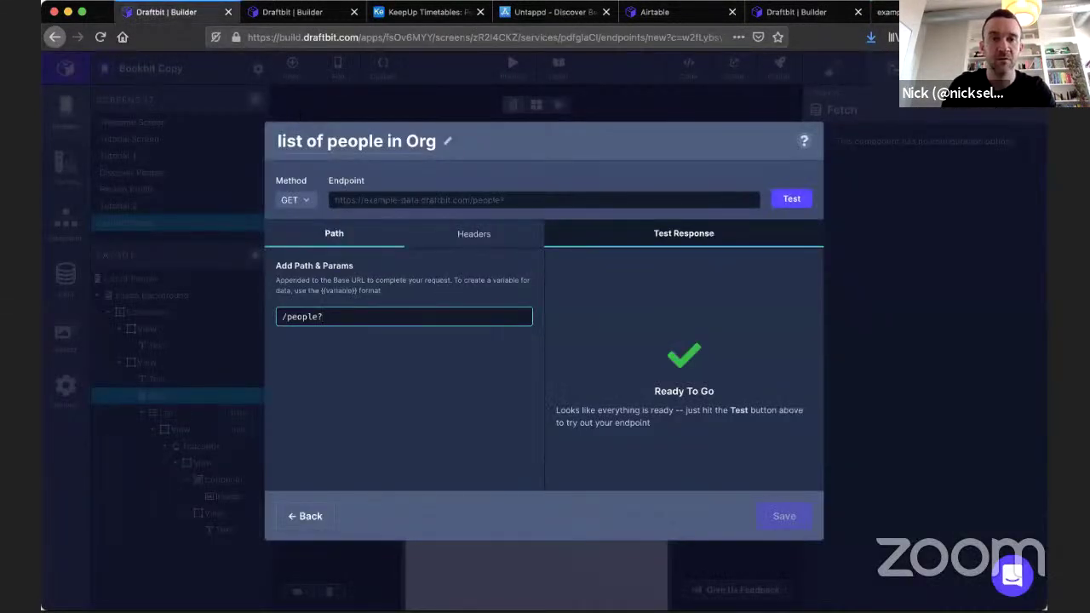
{"action": "type", "text": "={{orgId"}
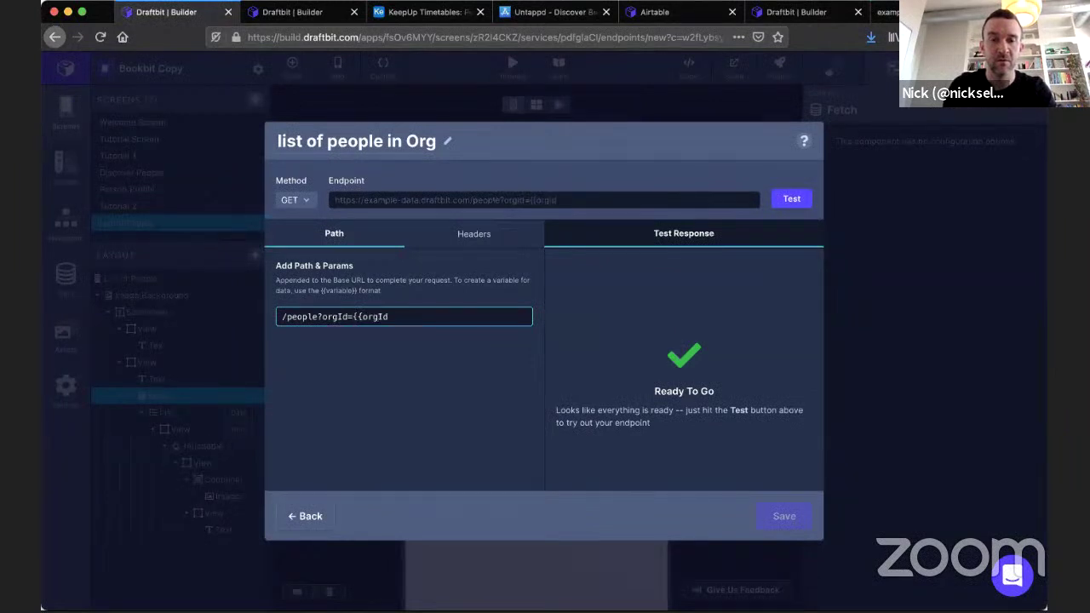
{"action": "left_click", "coordinate": [459, 398]}
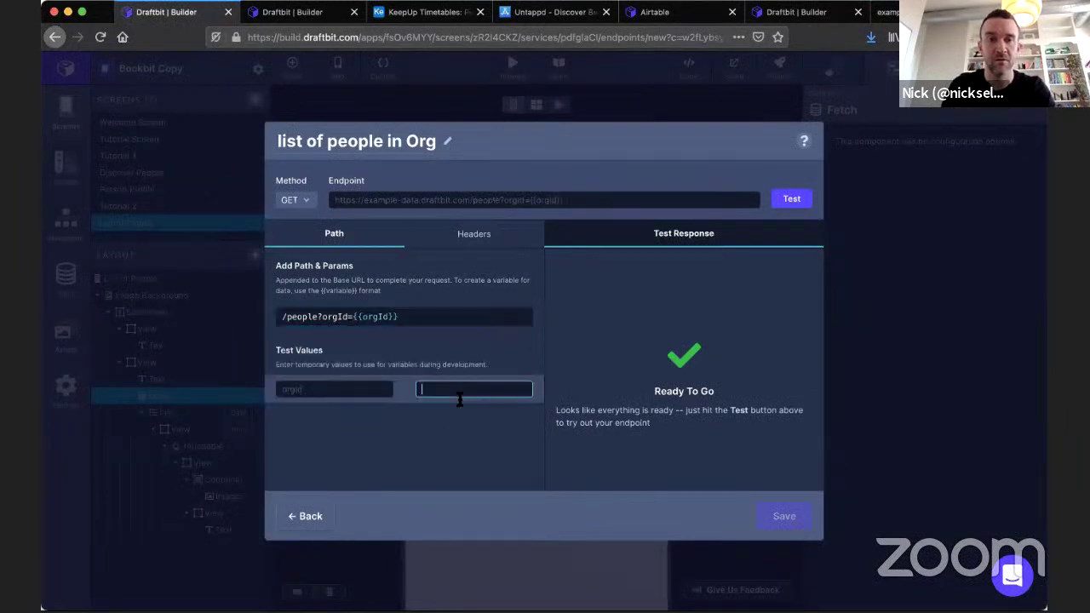
Test the endpoint and scroll through the 200 OK response of org 6's people.
{"action": "left_click", "coordinate": [800, 202]}
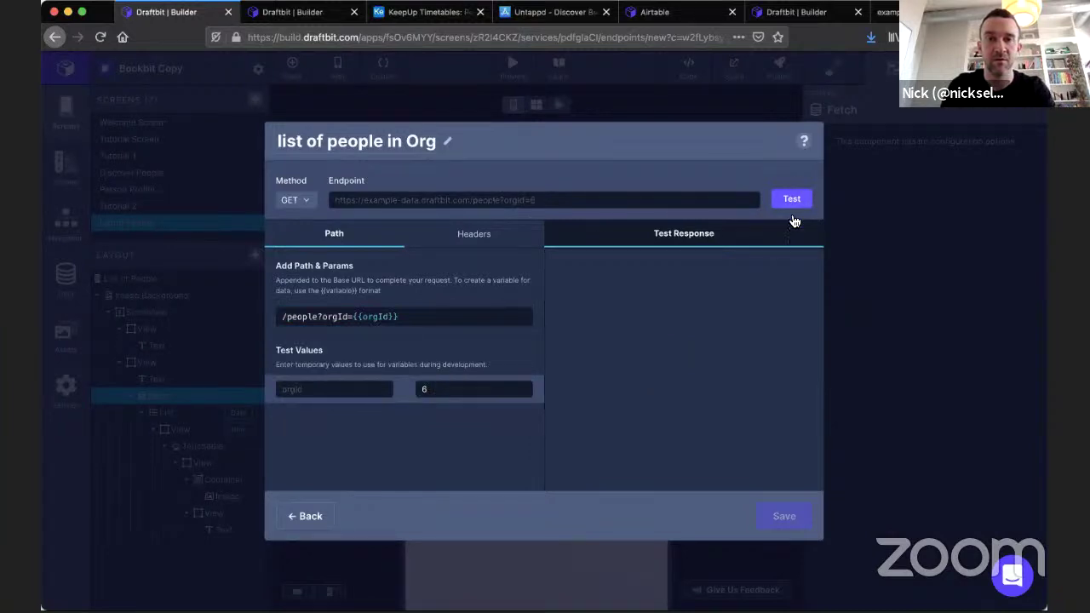
{"action": "scroll", "coordinate": [730, 375], "scroll_direction": "down", "scroll_amount": 5}
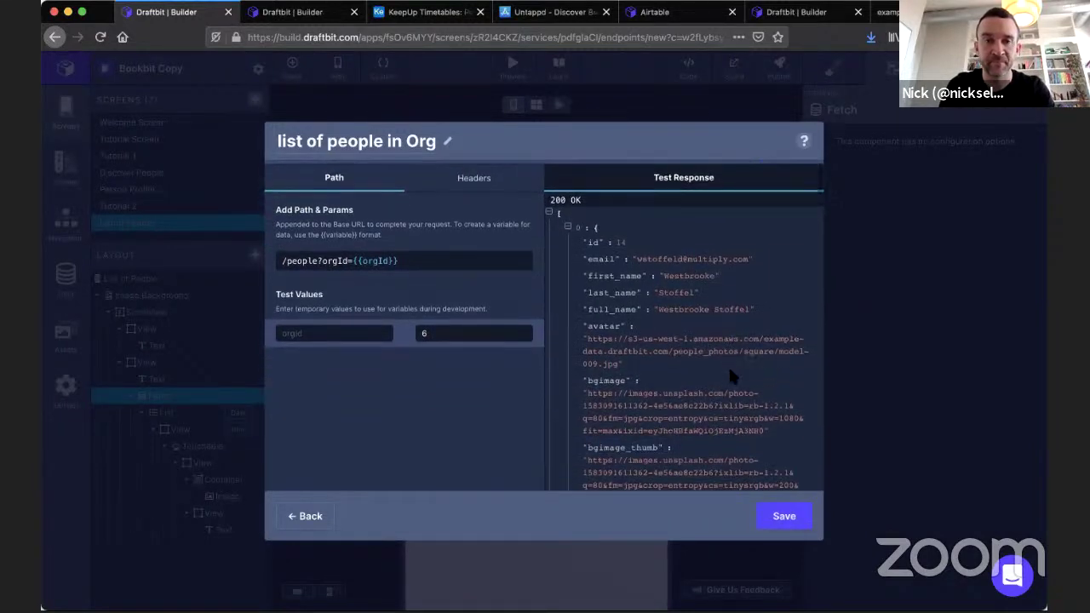
{"action": "scroll", "coordinate": [730, 375], "scroll_direction": "down", "scroll_amount": 8}
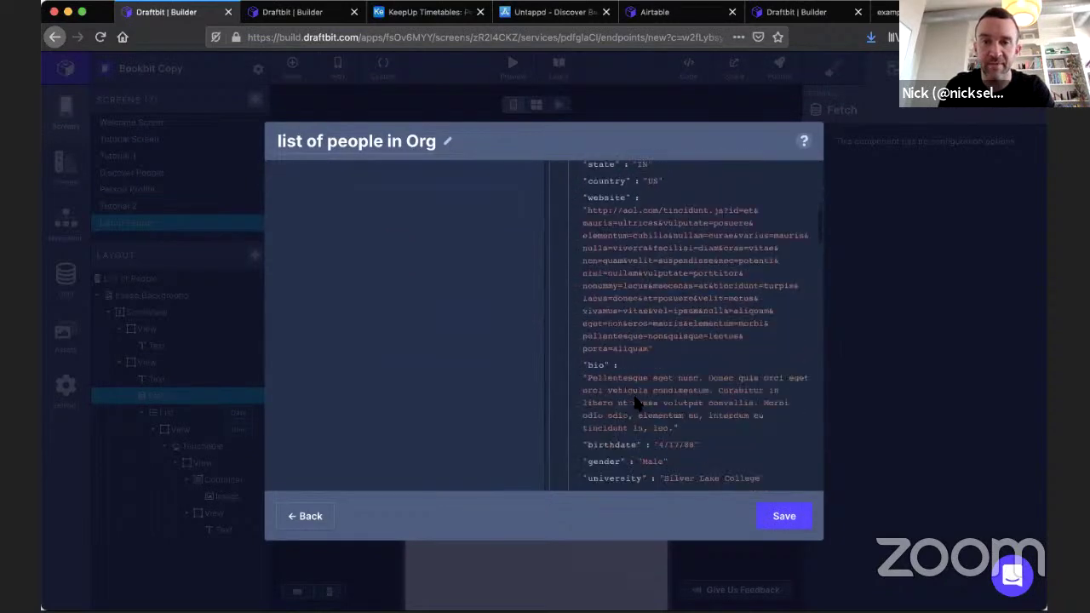
{"action": "scroll", "coordinate": [645, 392], "scroll_direction": "down", "scroll_amount": 10}
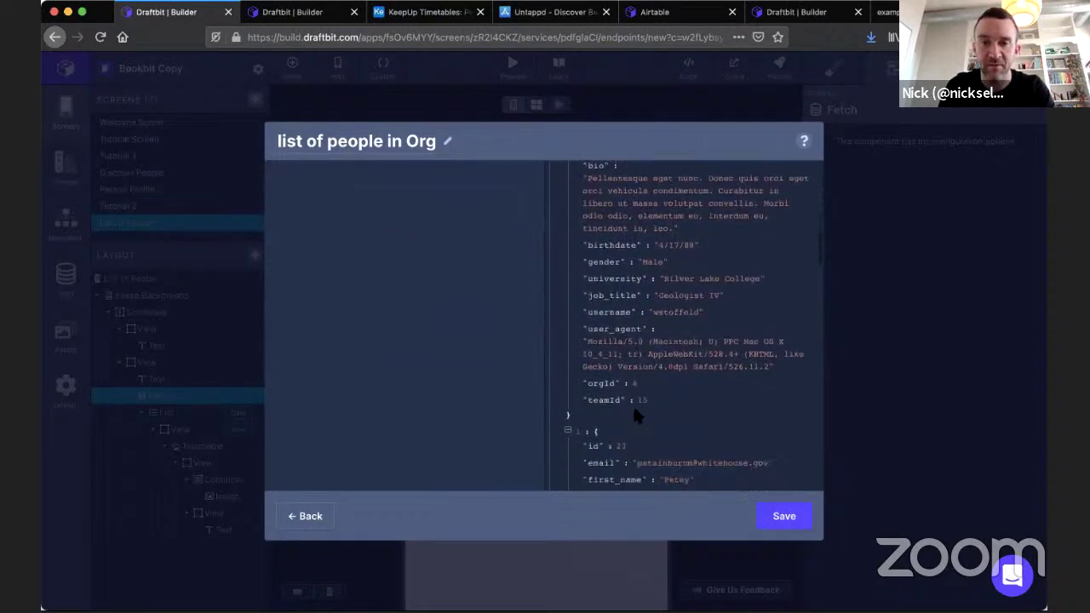
{"action": "scroll", "coordinate": [646, 349], "scroll_direction": "down", "scroll_amount": 8}
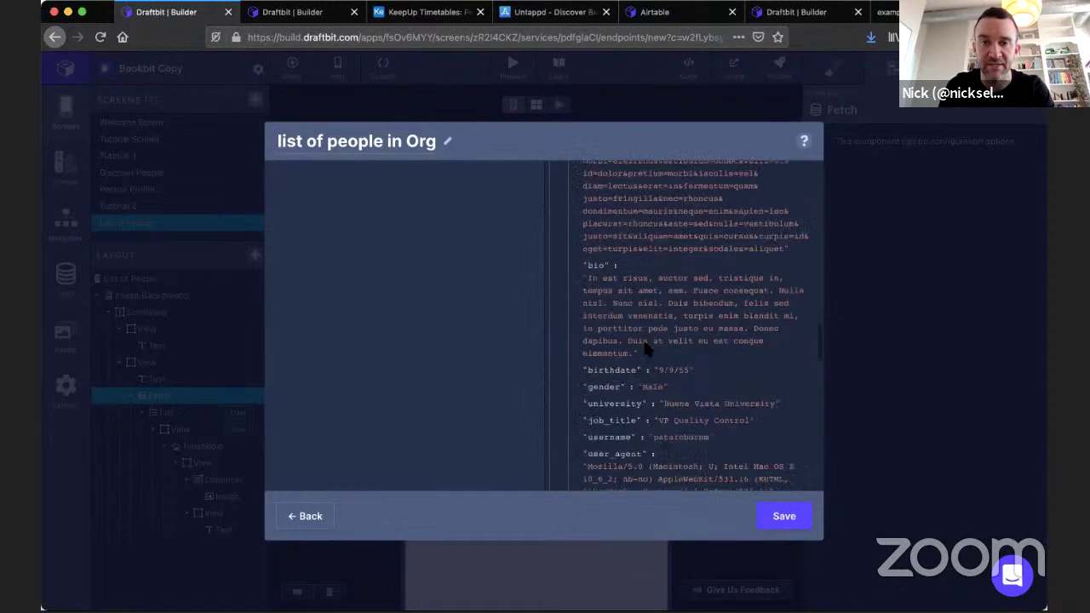
{"action": "scroll", "coordinate": [639, 413], "scroll_direction": "down", "scroll_amount": 10}
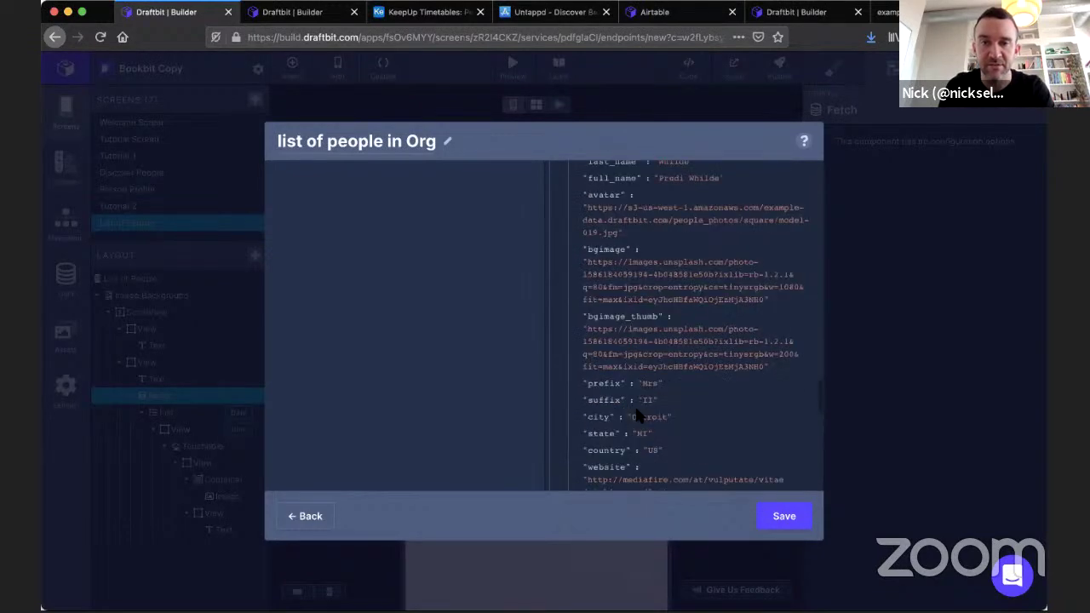
{"action": "scroll", "coordinate": [638, 415], "scroll_direction": "down", "scroll_amount": 4}
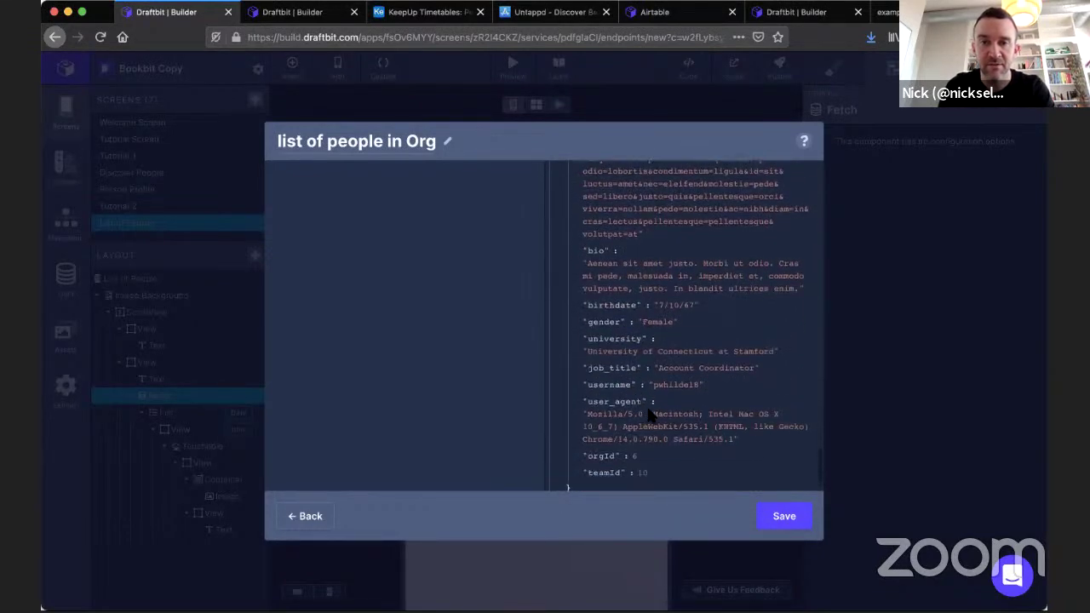
{"action": "scroll", "coordinate": [615, 377], "scroll_direction": "down", "scroll_amount": 10}
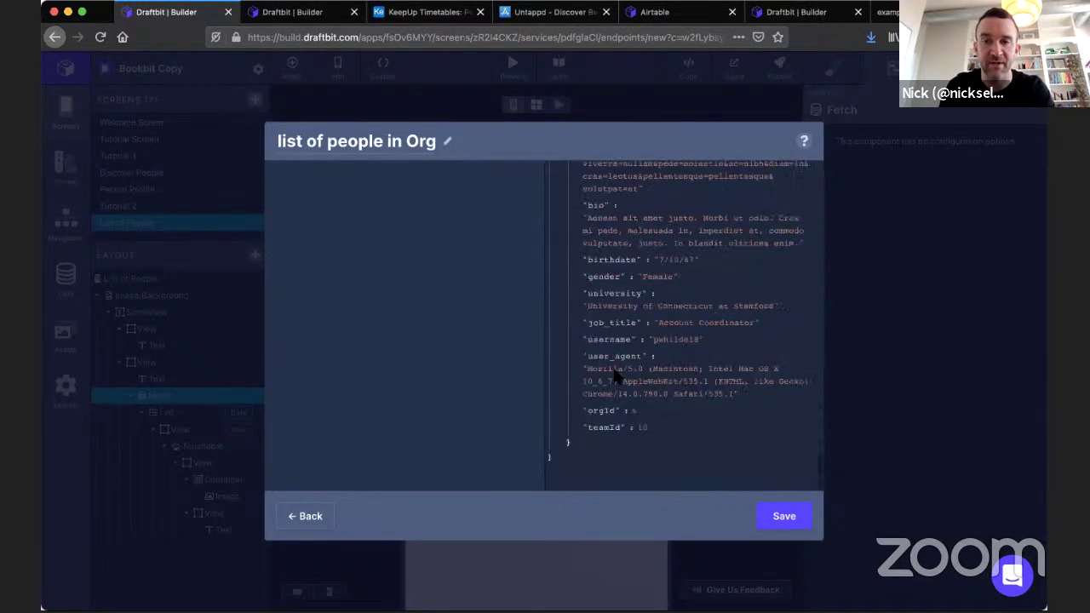
{"action": "scroll", "coordinate": [615, 377], "scroll_direction": "up", "scroll_amount": 5}
{"action": "scroll", "coordinate": [614, 377], "scroll_direction": "up", "scroll_amount": 15}
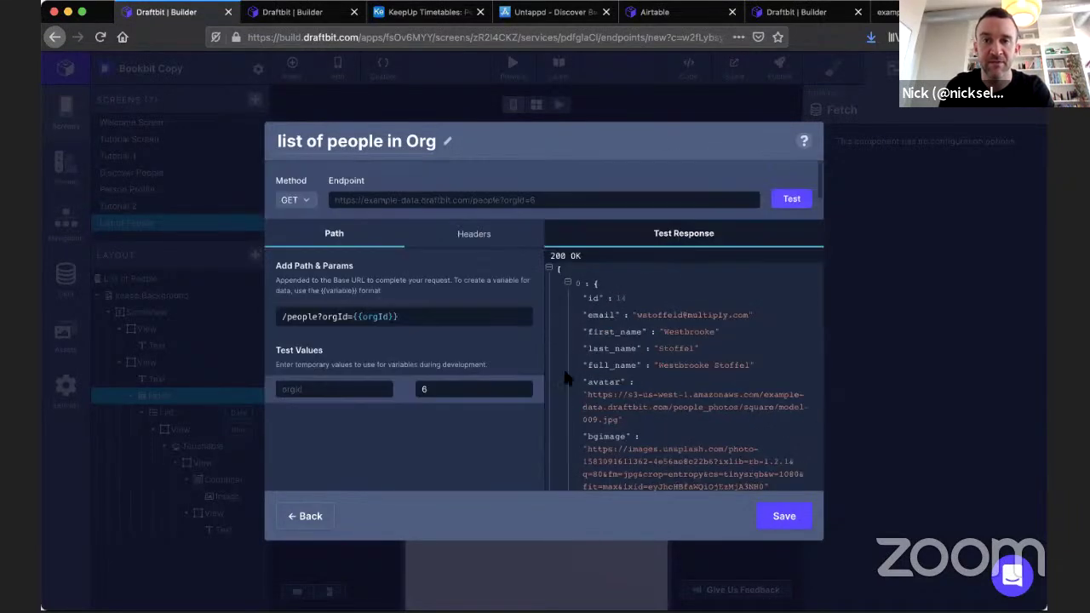
Append &_limit to the endpoint path, retest it, and close the dialog.
{"action": "left_click", "coordinate": [443, 314]}
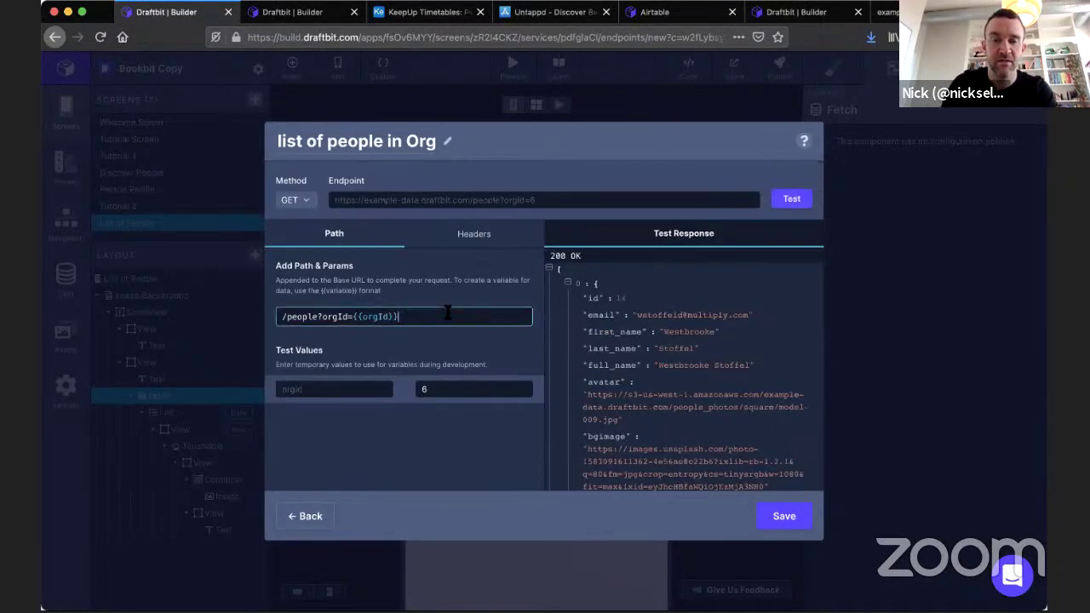
{"action": "type", "text": "&_limit=5"}
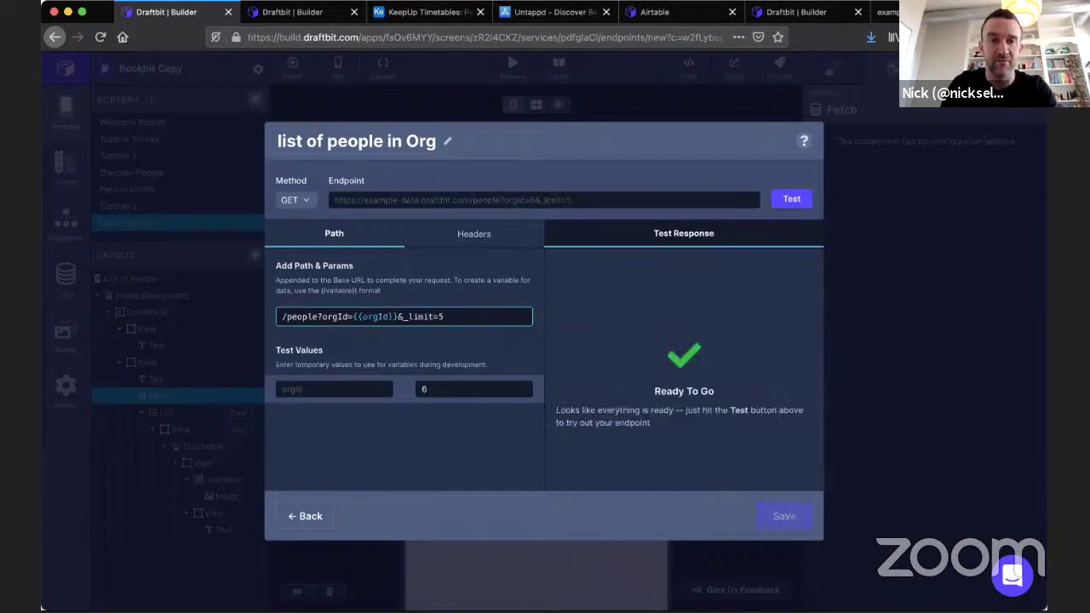
{"action": "left_click", "coordinate": [792, 201]}
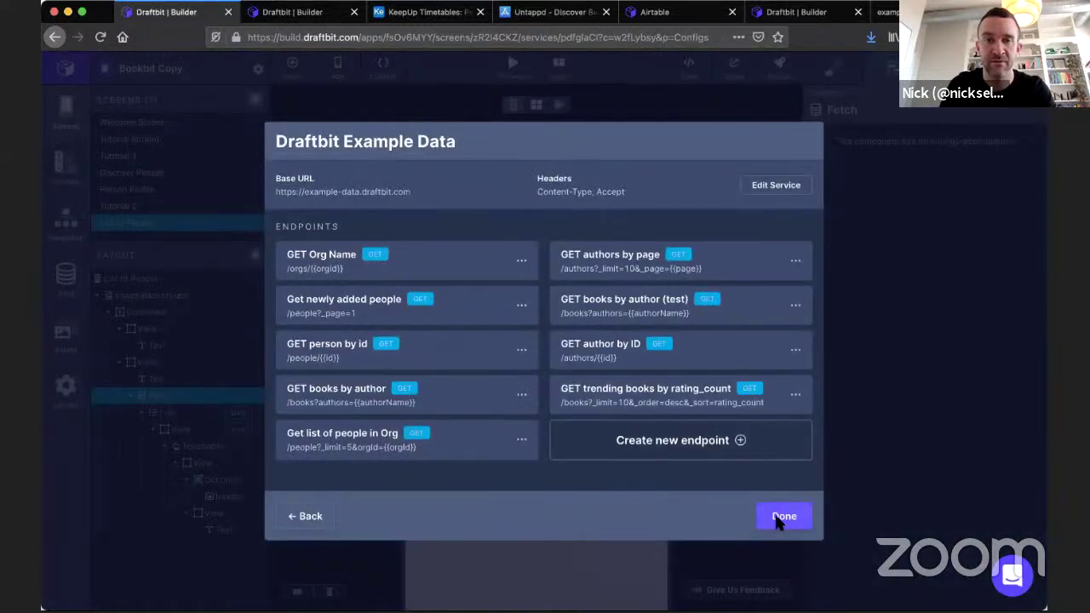
{"action": "left_click", "coordinate": [776, 516]}
Set the List of People fetch endpoint to 'Get list of people in Org', then open Person Profile.
{"action": "left_click", "coordinate": [955, 68]}
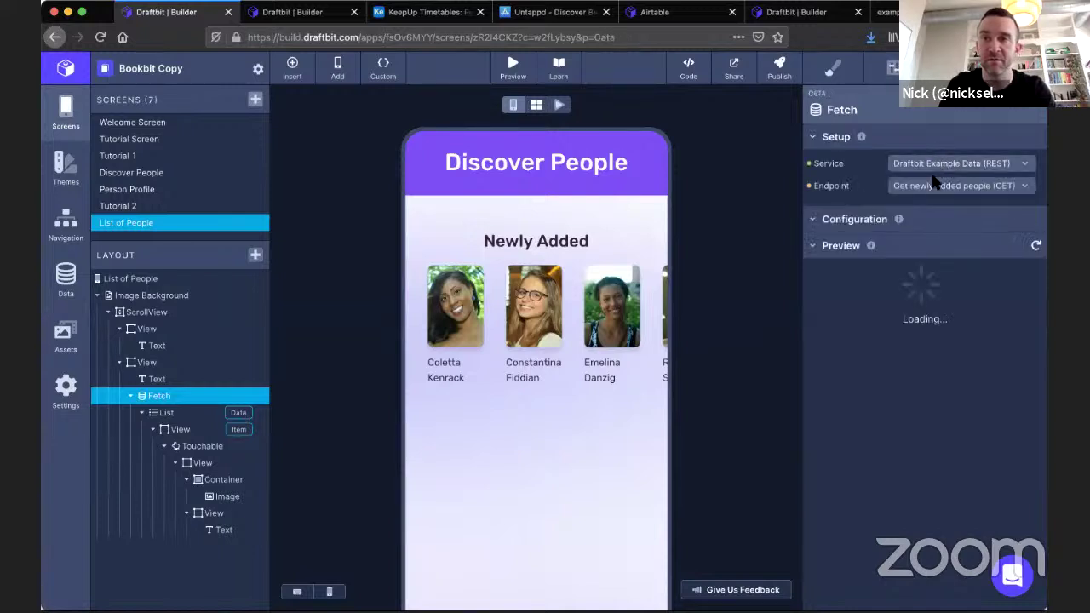
{"action": "left_click", "coordinate": [956, 186]}
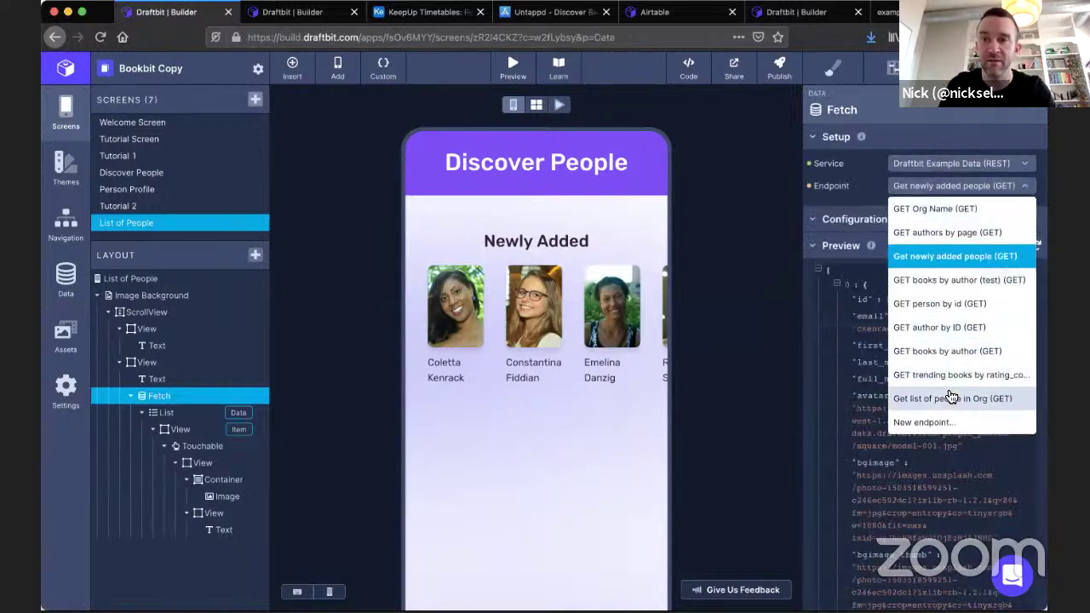
{"action": "key", "text": "Escape"}
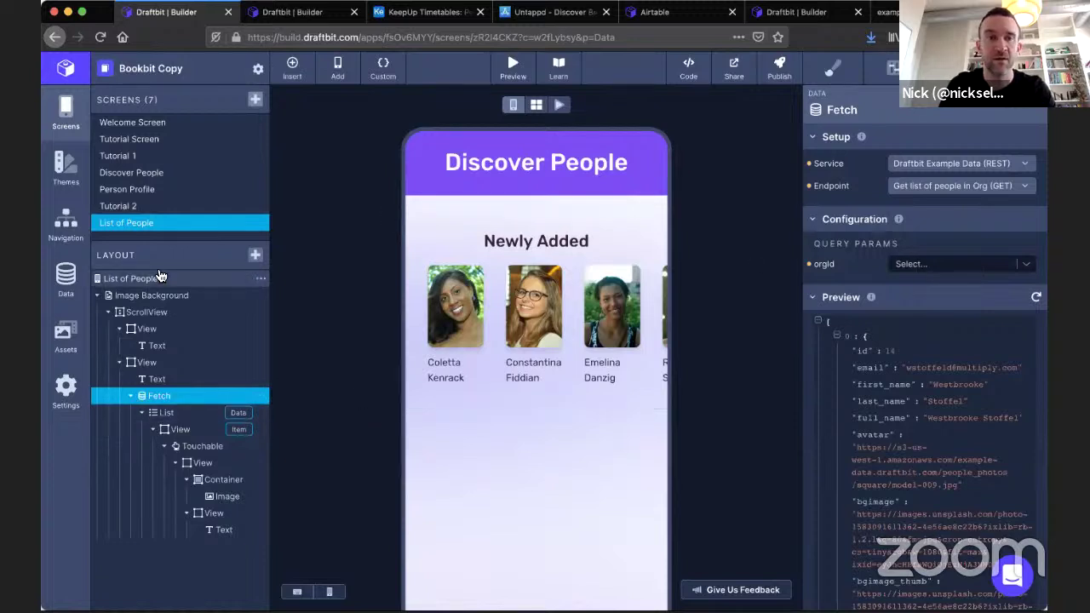
{"action": "left_click", "coordinate": [129, 189]}
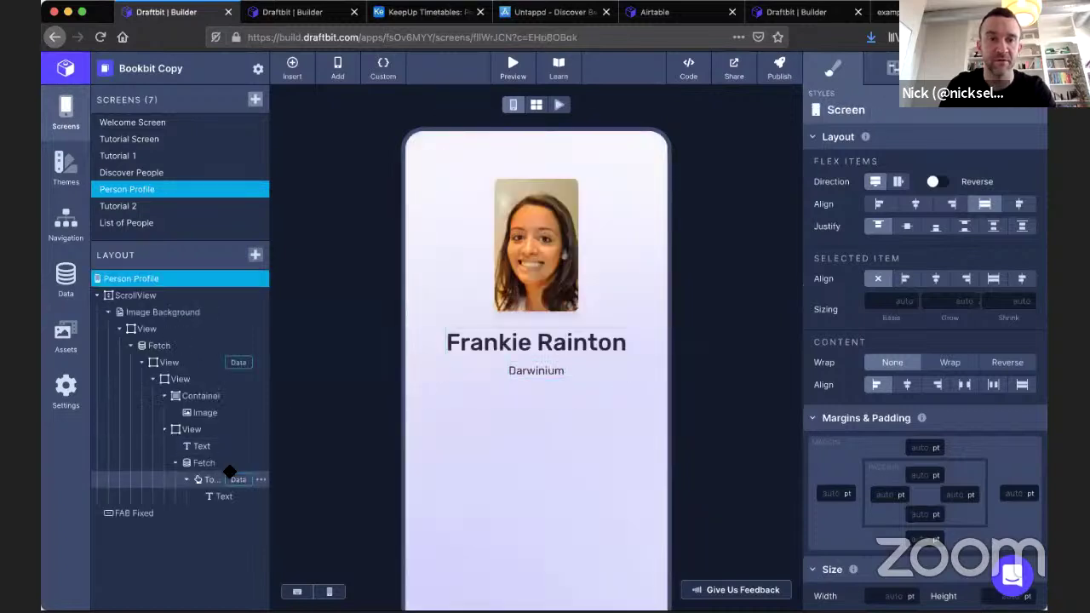
Make tapping Darwinium navigate to List of People passing id as orgId, then open that screen.
{"action": "left_click", "coordinate": [224, 479]}
{"action": "left_click", "coordinate": [891, 68]}
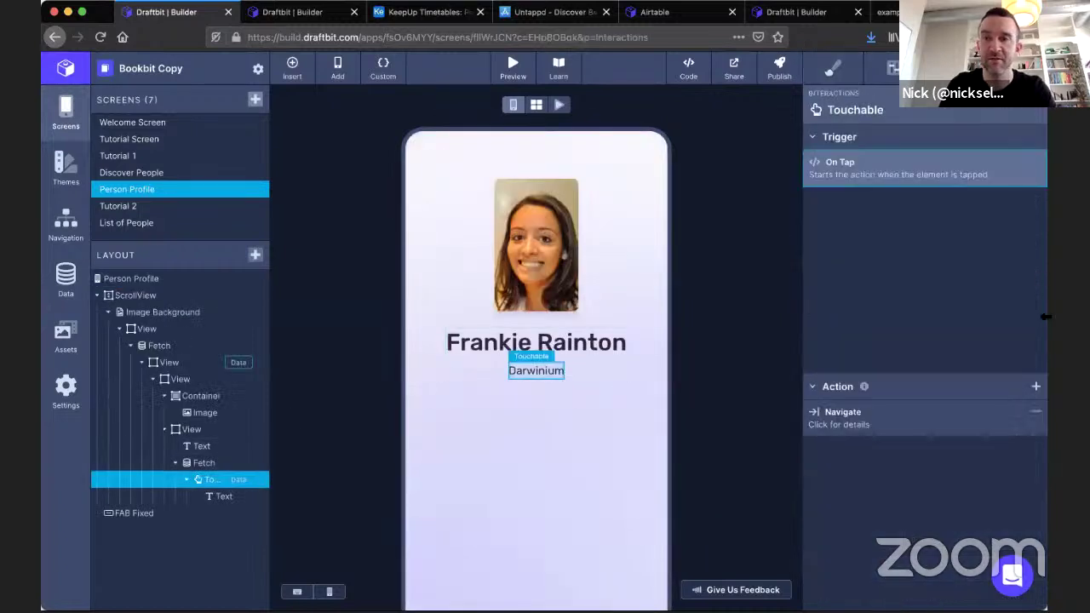
{"action": "left_click", "coordinate": [914, 422]}
{"action": "left_click", "coordinate": [962, 184]}
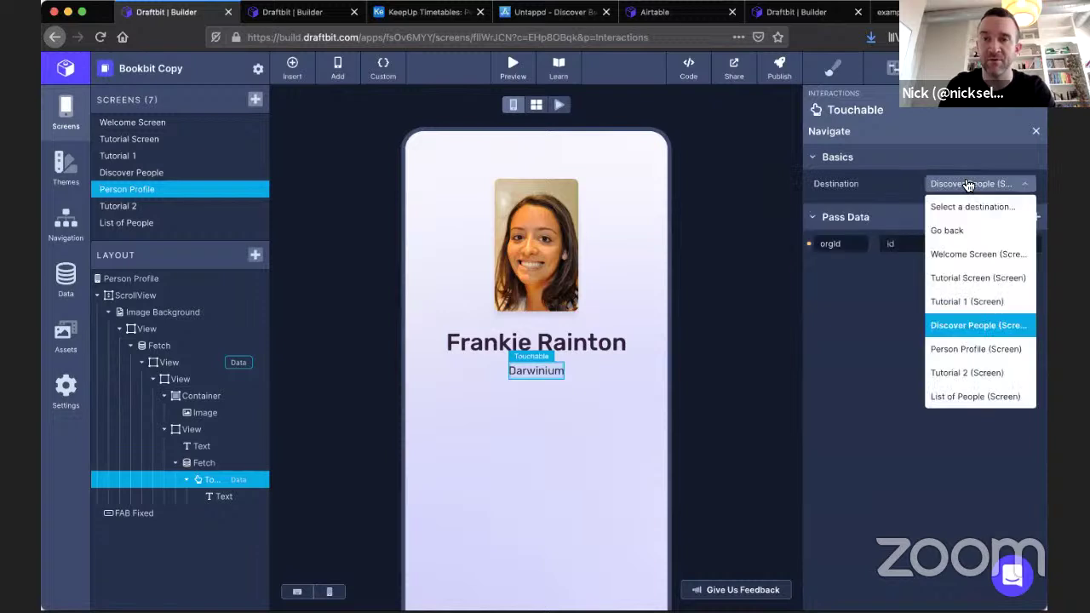
{"action": "left_click", "coordinate": [971, 397]}
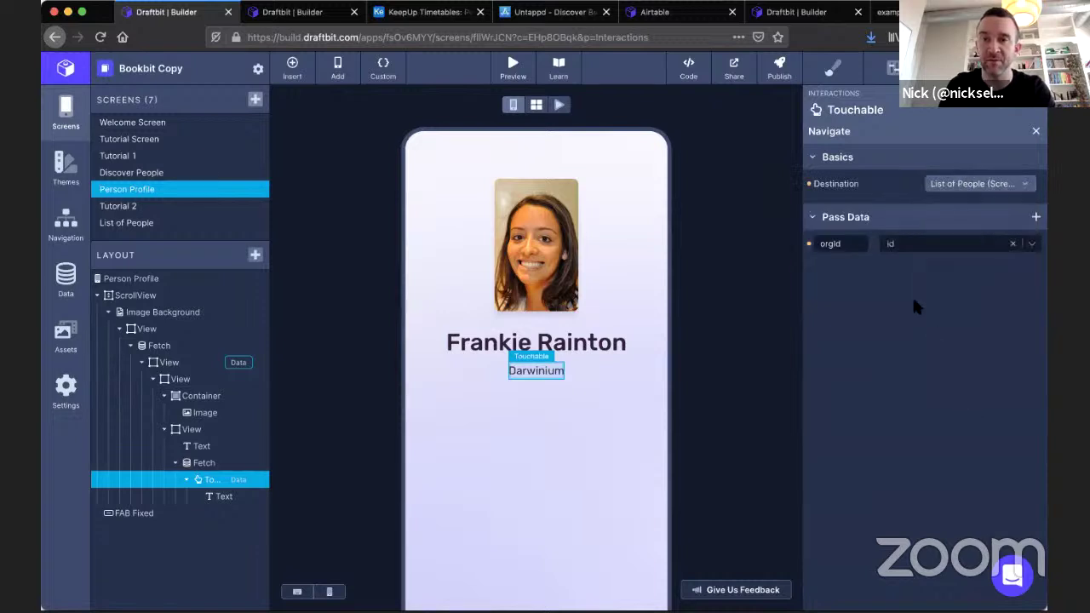
{"action": "left_click", "coordinate": [907, 245]}
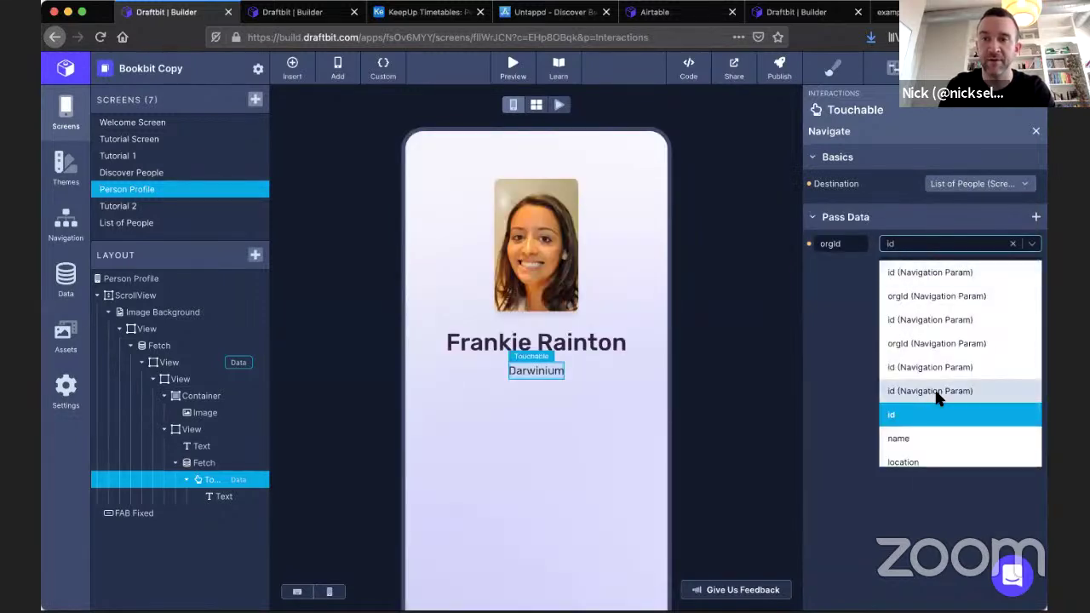
{"action": "scroll", "coordinate": [937, 392], "scroll_direction": "down", "scroll_amount": 1}
{"action": "left_click", "coordinate": [903, 360]}
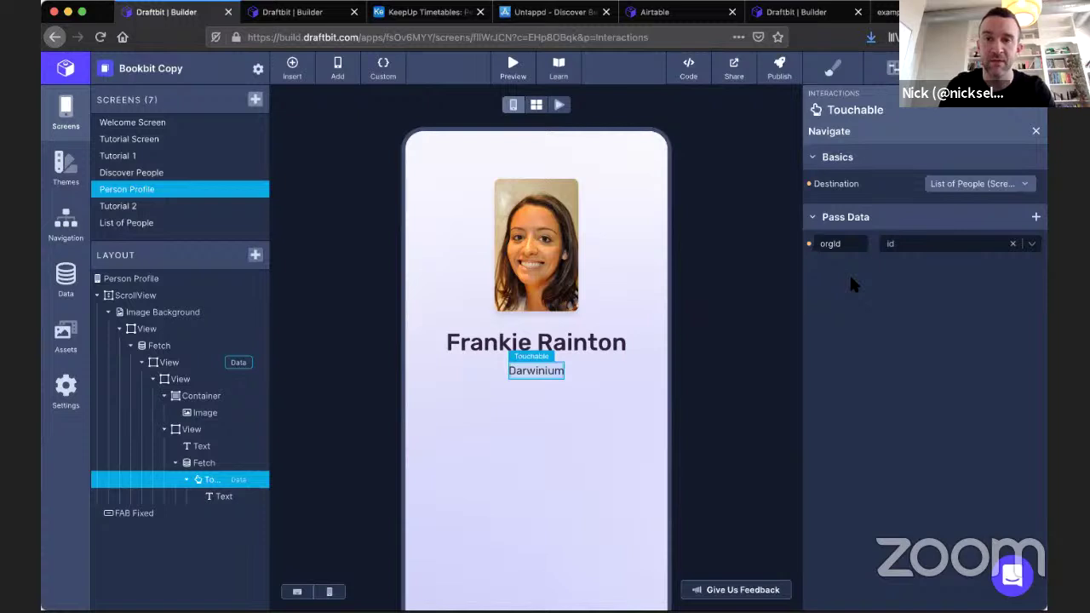
{"action": "left_click", "coordinate": [162, 225]}
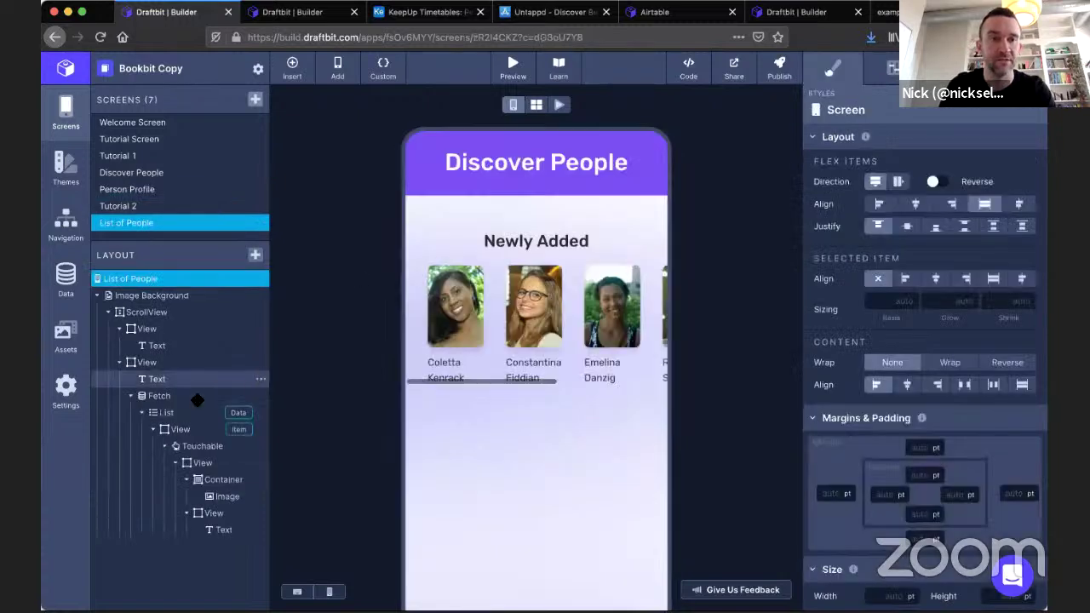
Set the people fetch's orgId to the orgId navigation param and refresh the preview.
{"action": "left_click", "coordinate": [167, 396]}
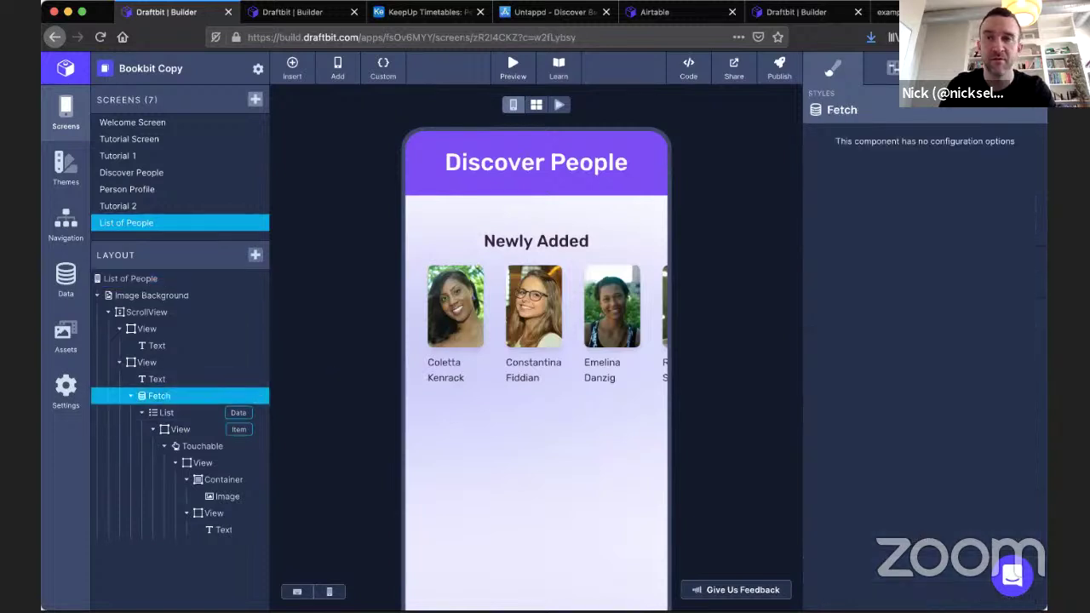
{"action": "left_click", "coordinate": [950, 68]}
{"action": "left_click", "coordinate": [959, 264]}
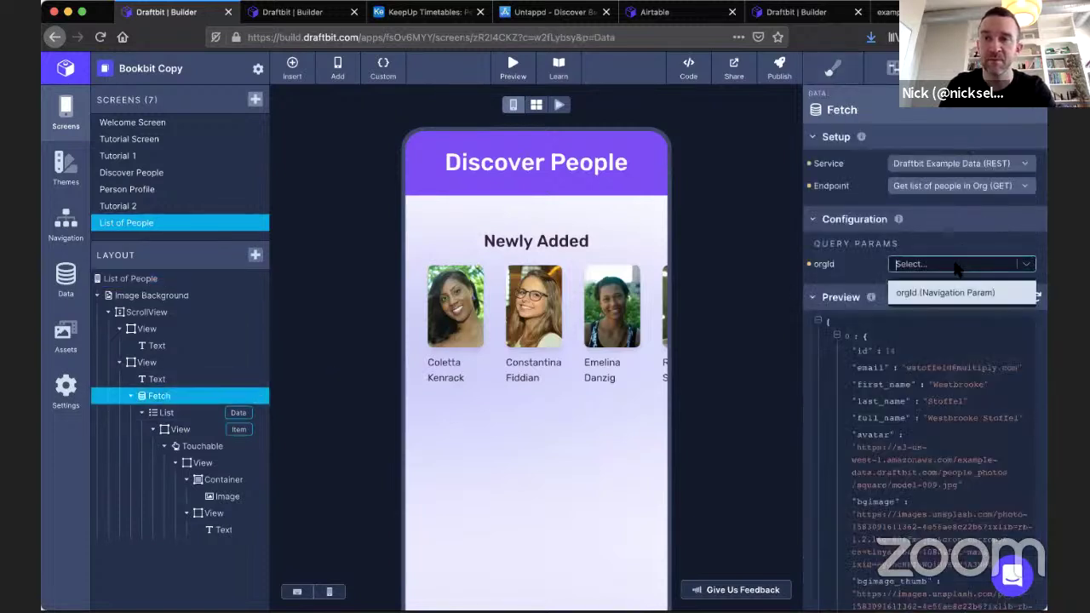
{"action": "left_click", "coordinate": [944, 292]}
{"action": "left_click", "coordinate": [1036, 299]}
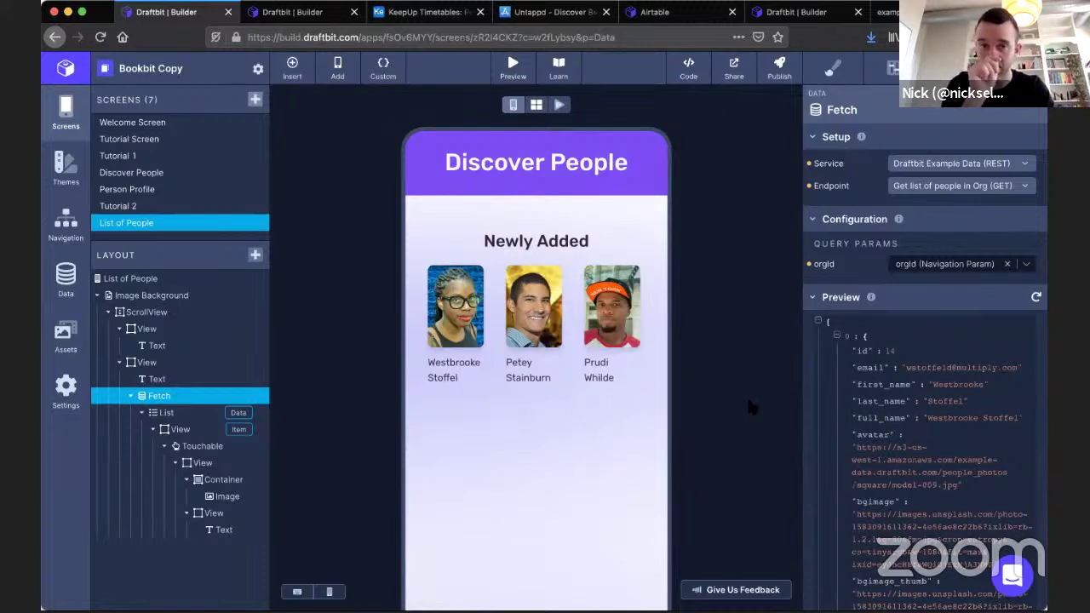
{"action": "left_click", "coordinate": [166, 330]}
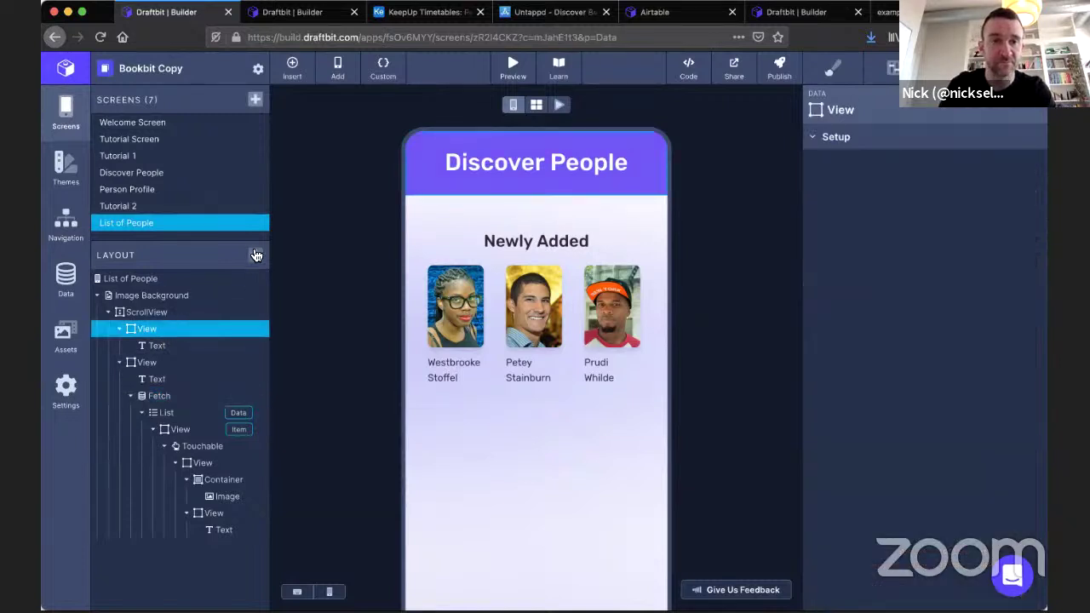
Add a Fetch inside the header View and move it to wrap the header Text.
{"action": "left_click", "coordinate": [255, 255]}
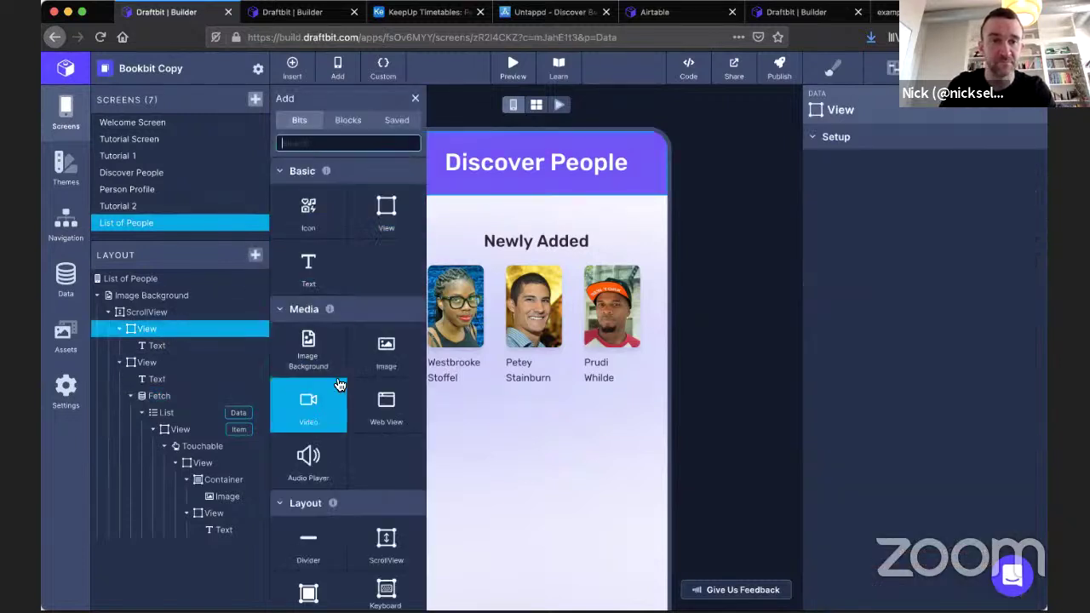
{"action": "scroll", "coordinate": [340, 384], "scroll_direction": "down", "scroll_amount": 1}
{"action": "scroll", "coordinate": [340, 383], "scroll_direction": "down", "scroll_amount": 2}
{"action": "scroll", "coordinate": [341, 375], "scroll_direction": "down", "scroll_amount": 5}
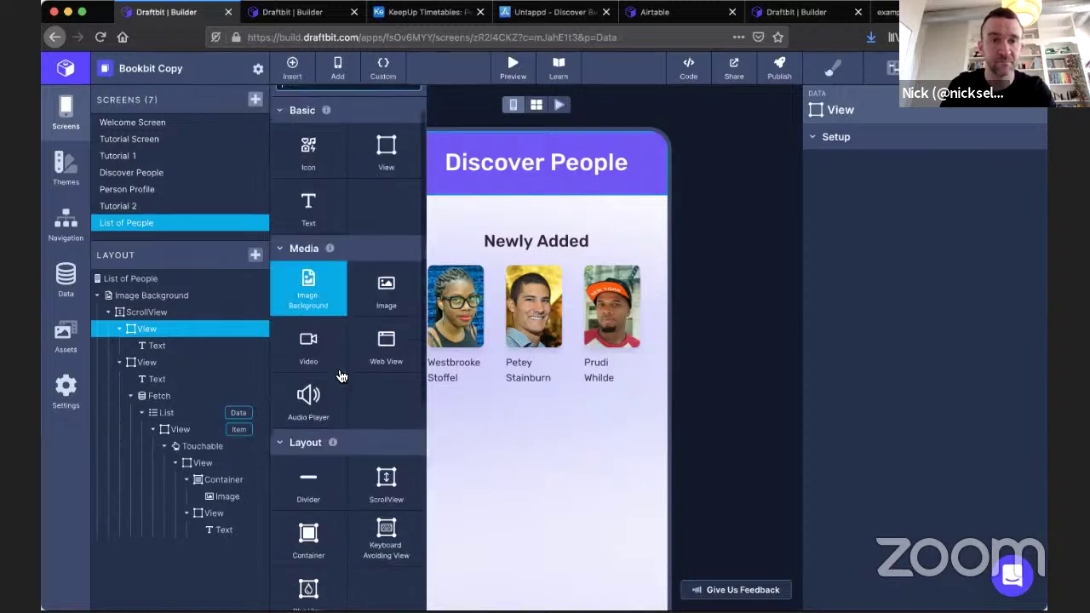
{"action": "left_click", "coordinate": [386, 337]}
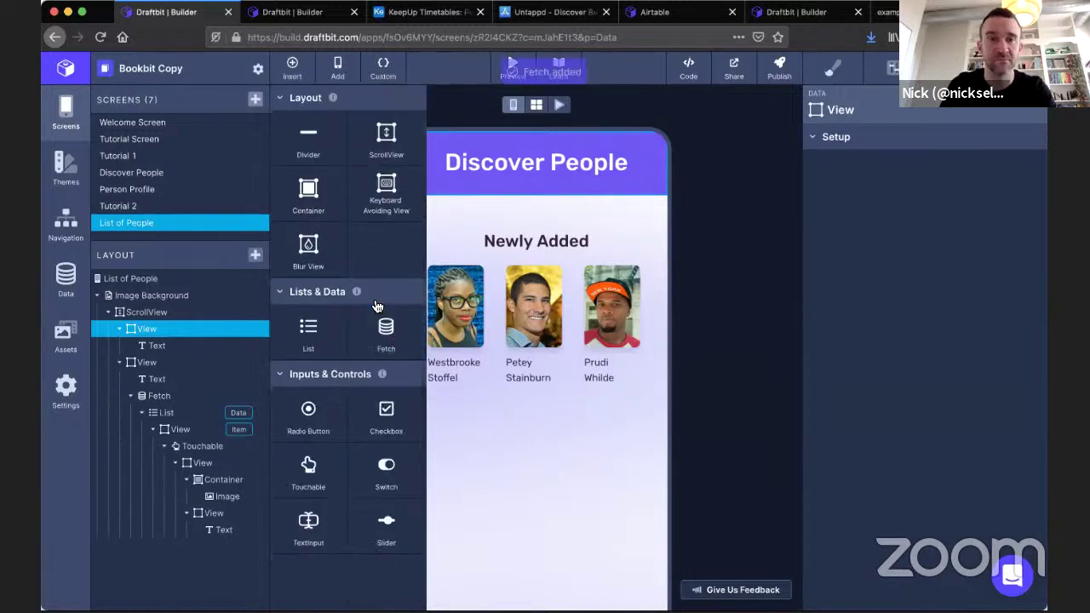
{"action": "left_click_drag", "start_coordinate": [163, 364], "coordinate": [164, 347]}
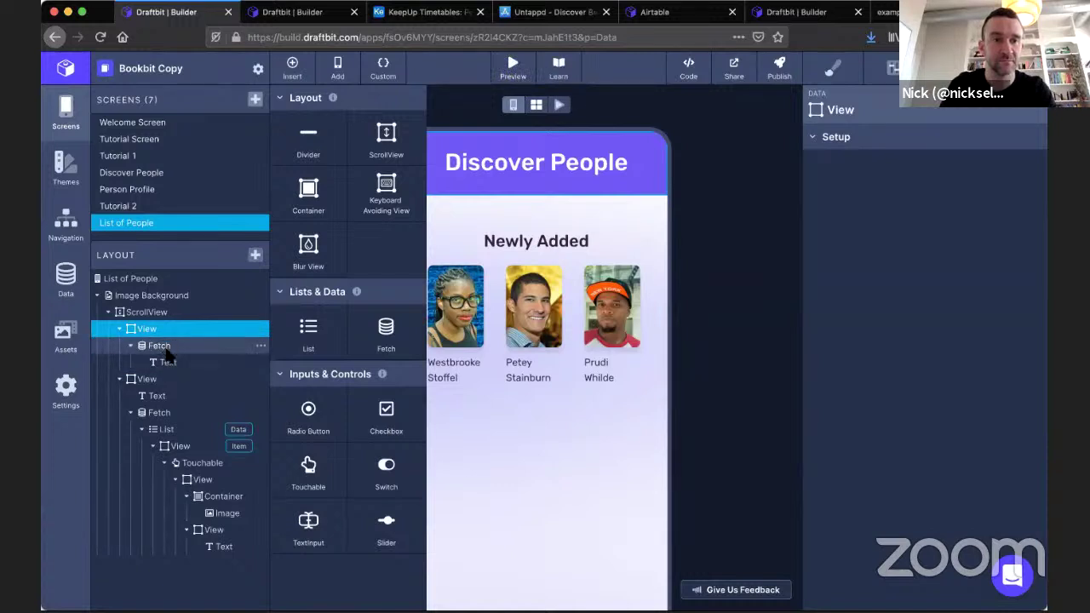
{"action": "left_click", "coordinate": [163, 345]}
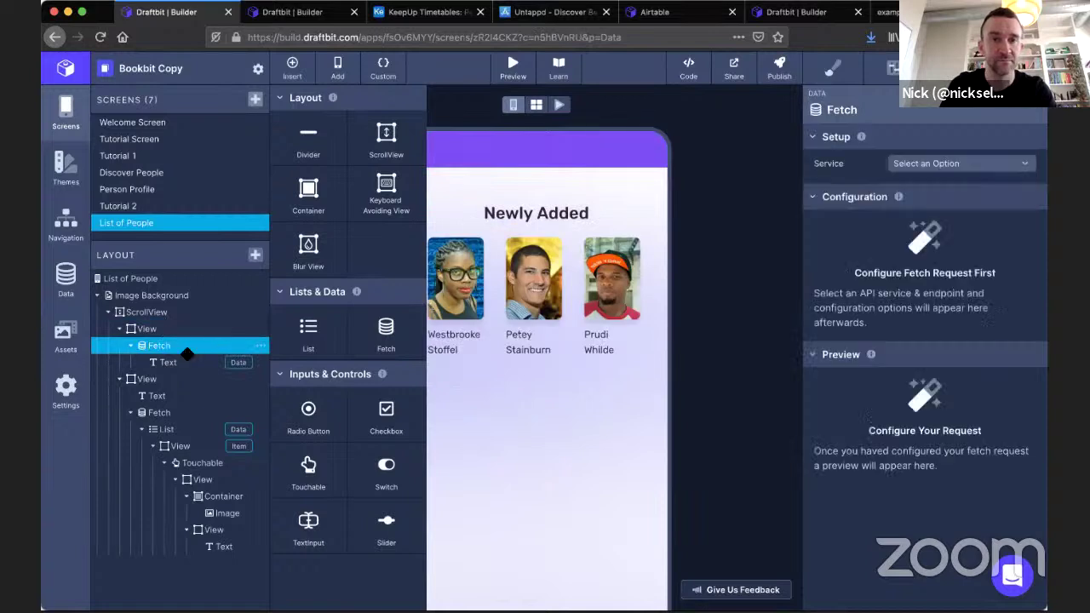
Set the new Fetch to Draftbit Example Data's GET Org Name with orgId from navigation param.
{"action": "left_click", "coordinate": [950, 165]}
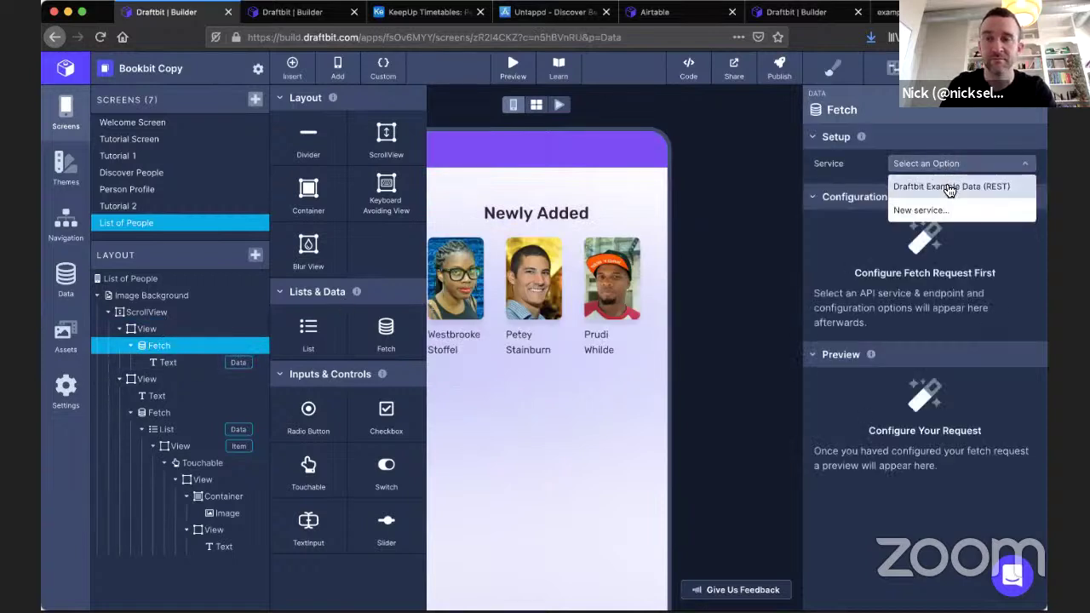
{"action": "left_click", "coordinate": [945, 187]}
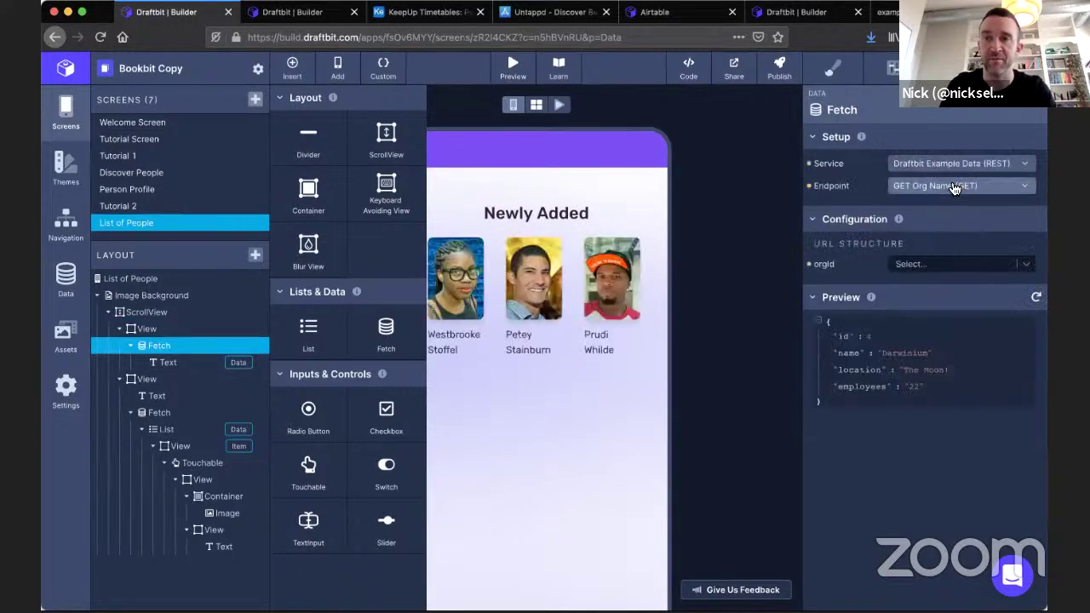
{"action": "left_click", "coordinate": [957, 185]}
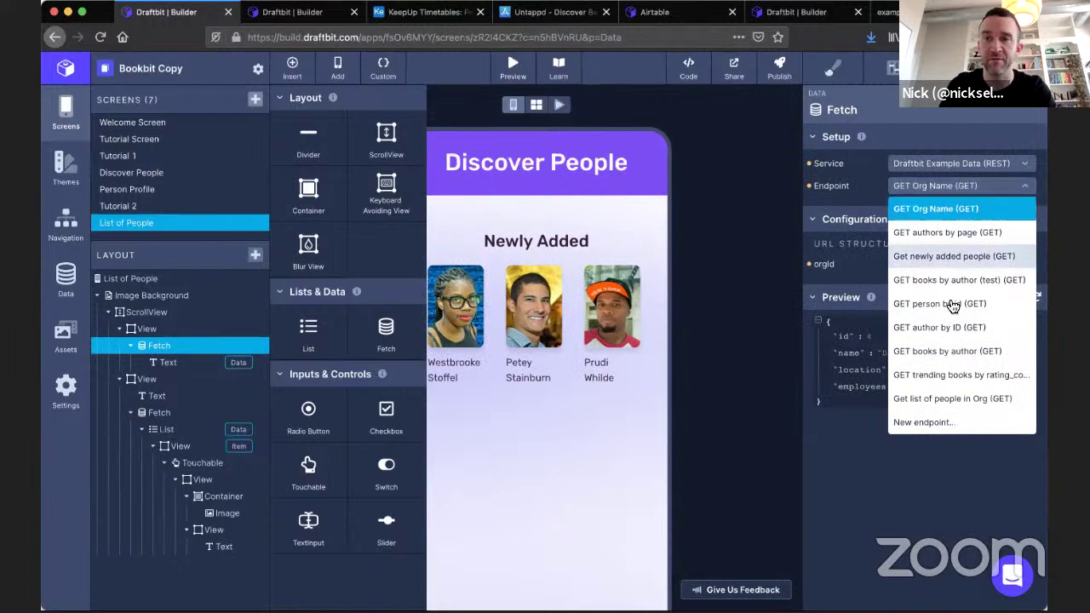
{"action": "left_click", "coordinate": [955, 211]}
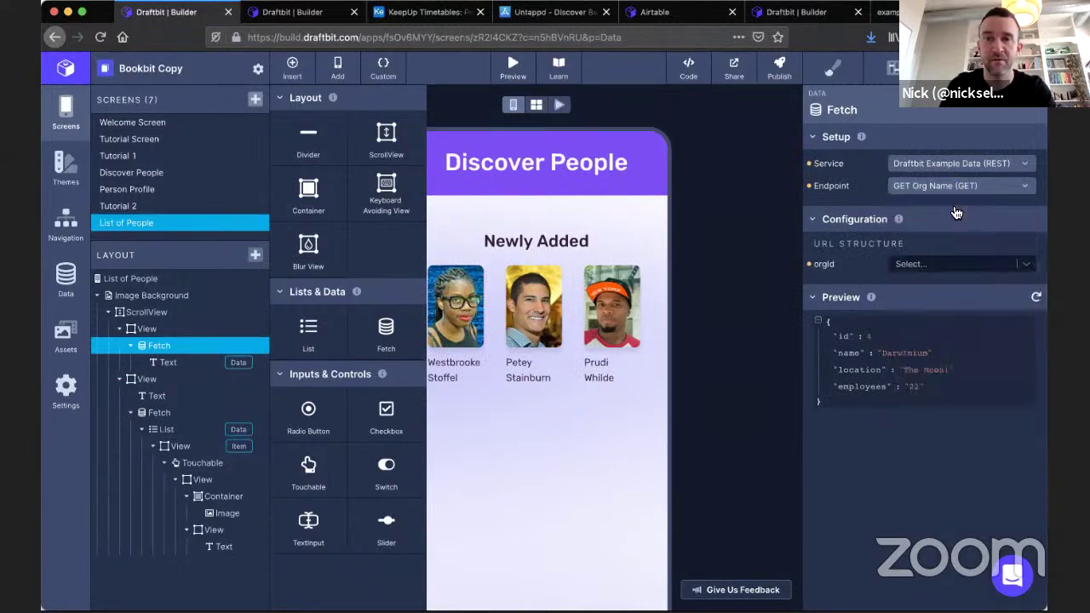
{"action": "left_click", "coordinate": [955, 266]}
{"action": "left_click", "coordinate": [943, 293]}
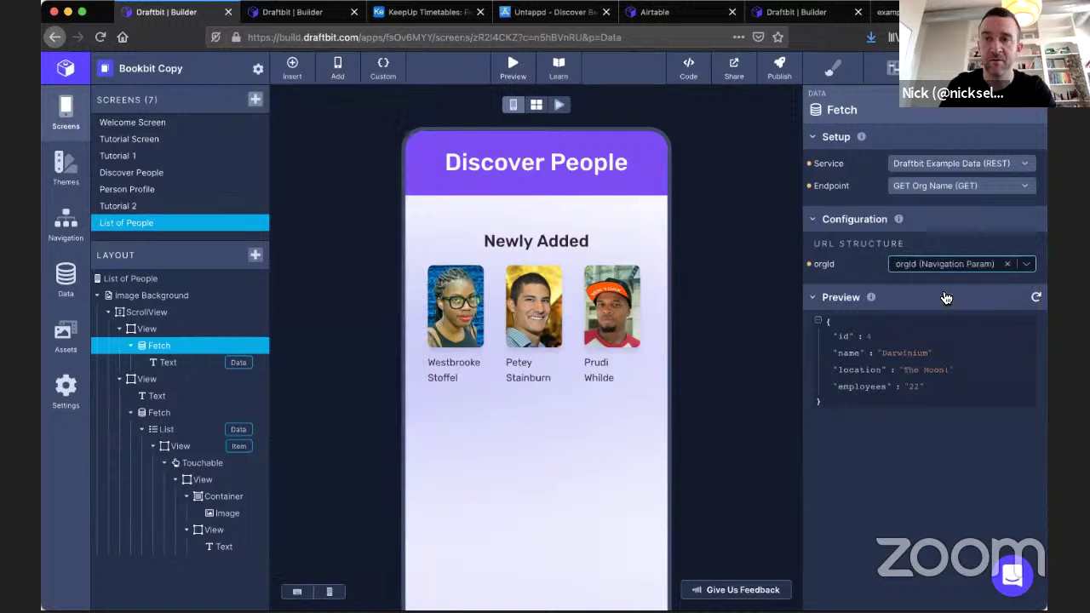
{"action": "left_click", "coordinate": [168, 362]}
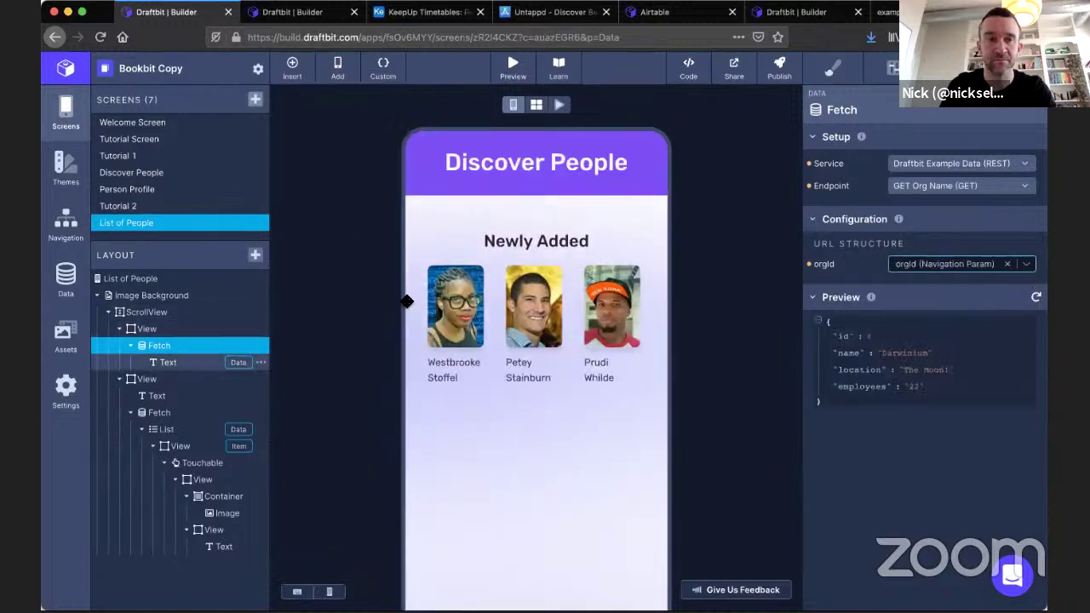
{"action": "left_click", "coordinate": [939, 164]}
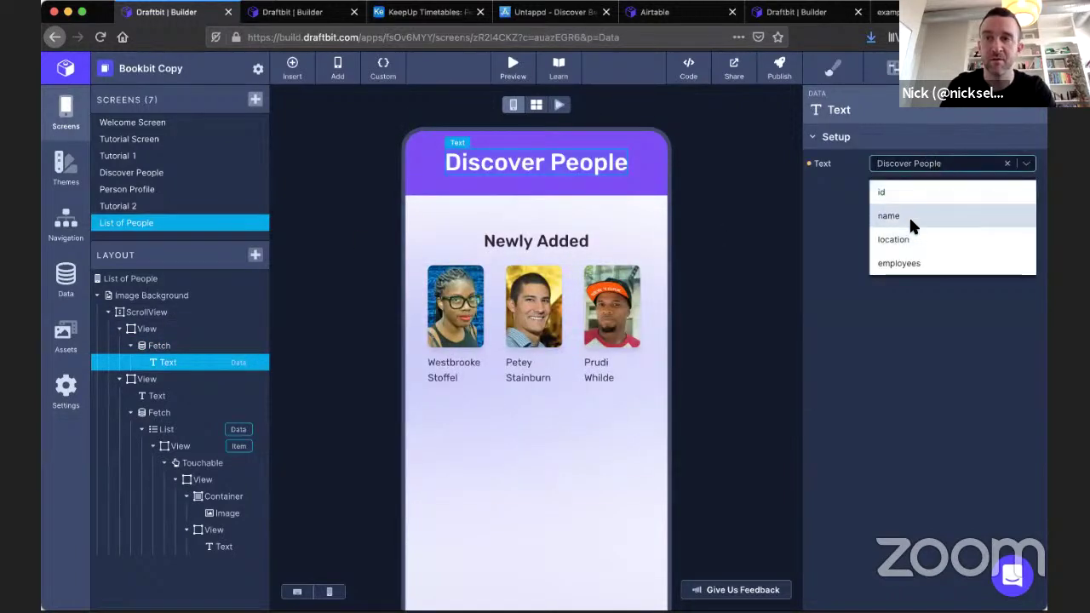
Bind the header Text to the fetched 'name' so it shows Darwinium, then open Navigation.
{"action": "left_click", "coordinate": [909, 215]}
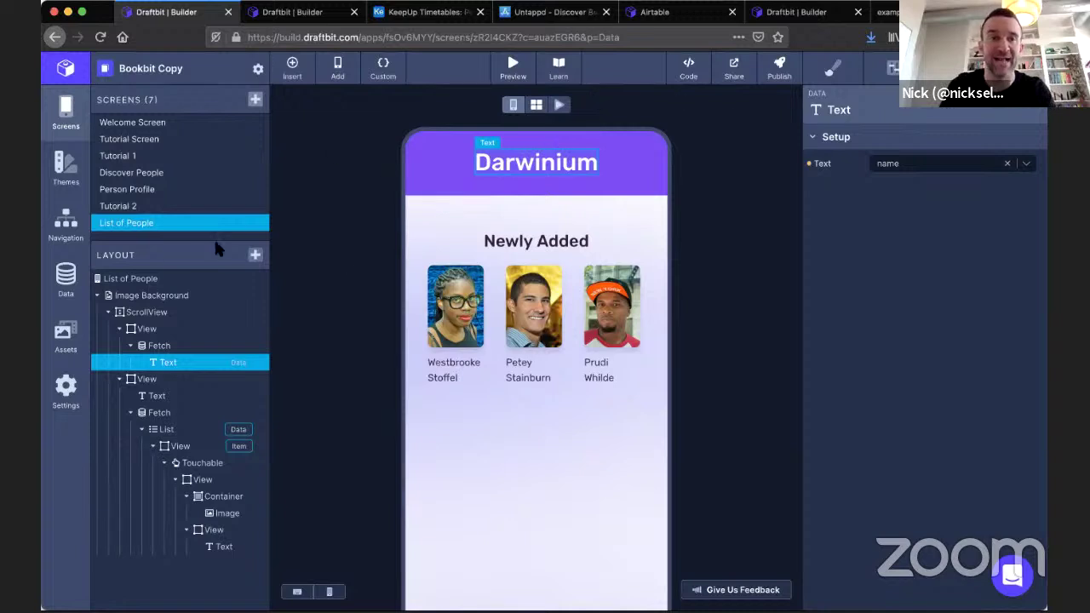
{"action": "left_click", "coordinate": [66, 235]}
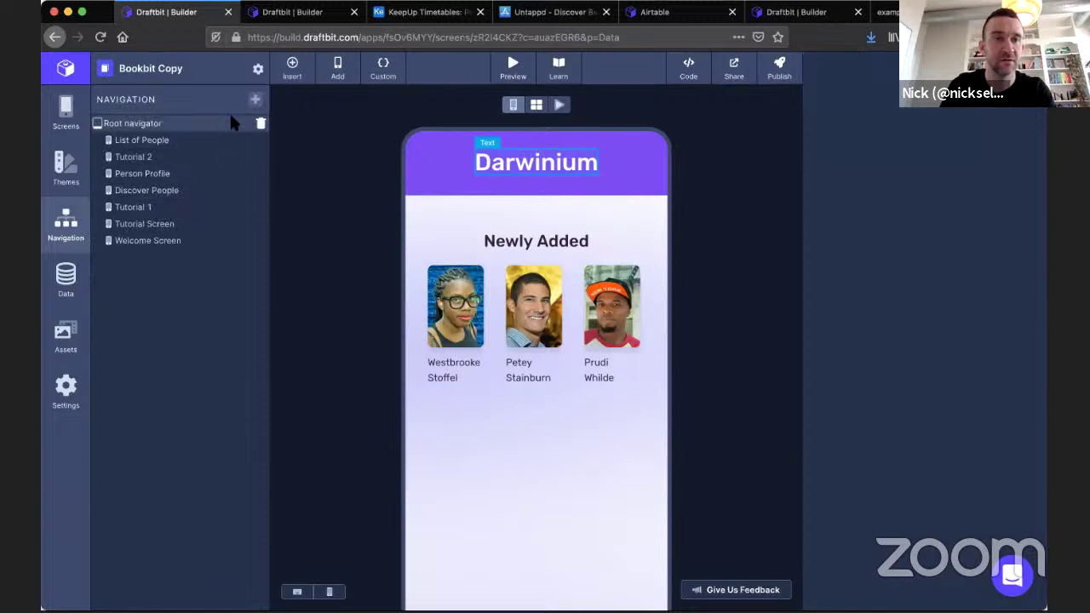
Set the Root navigator's initial route to Discover People and reload the builder.
{"action": "left_click", "coordinate": [152, 122]}
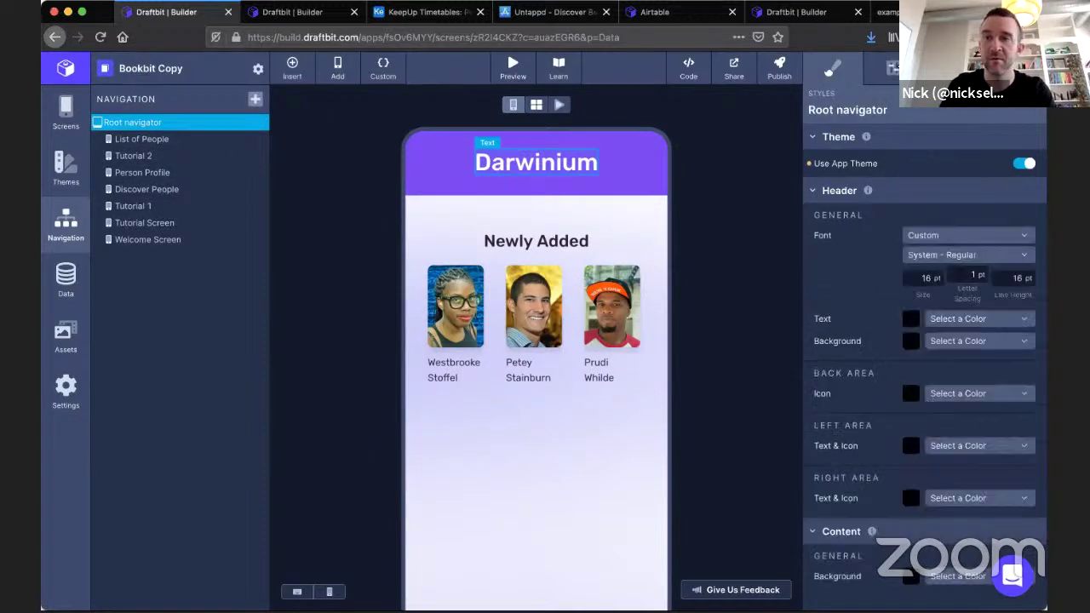
{"action": "left_click", "coordinate": [893, 68]}
{"action": "left_click", "coordinate": [949, 205]}
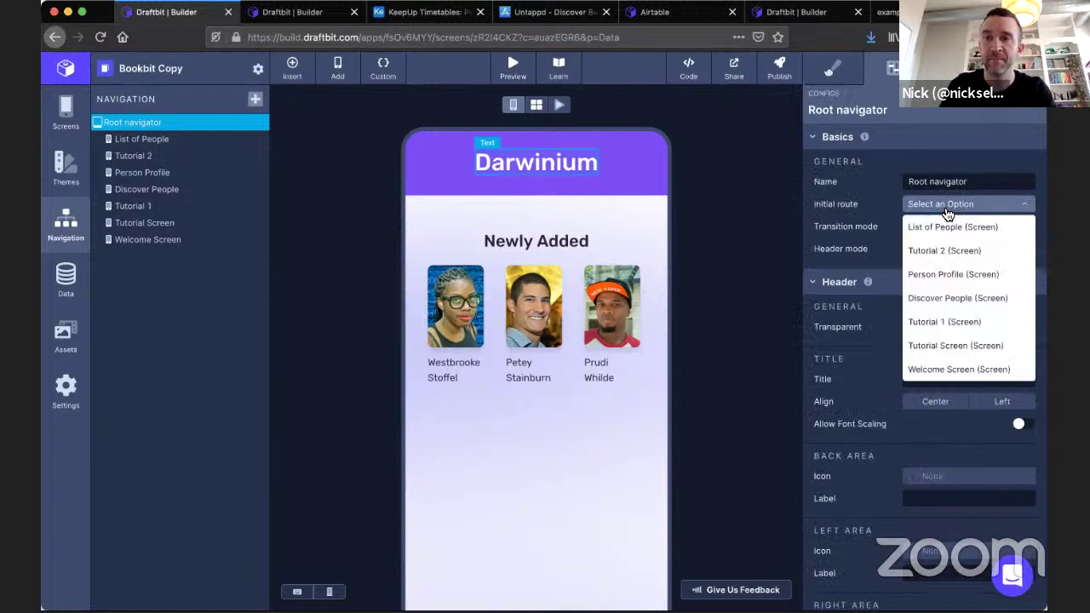
{"action": "left_click", "coordinate": [941, 299]}
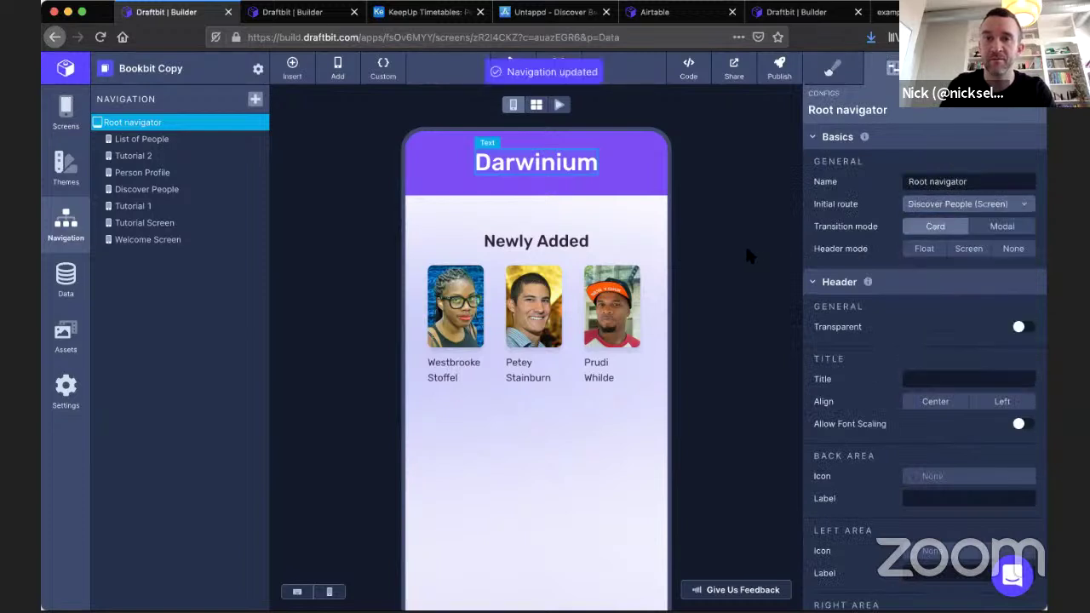
{"action": "key", "text": "super+r"}
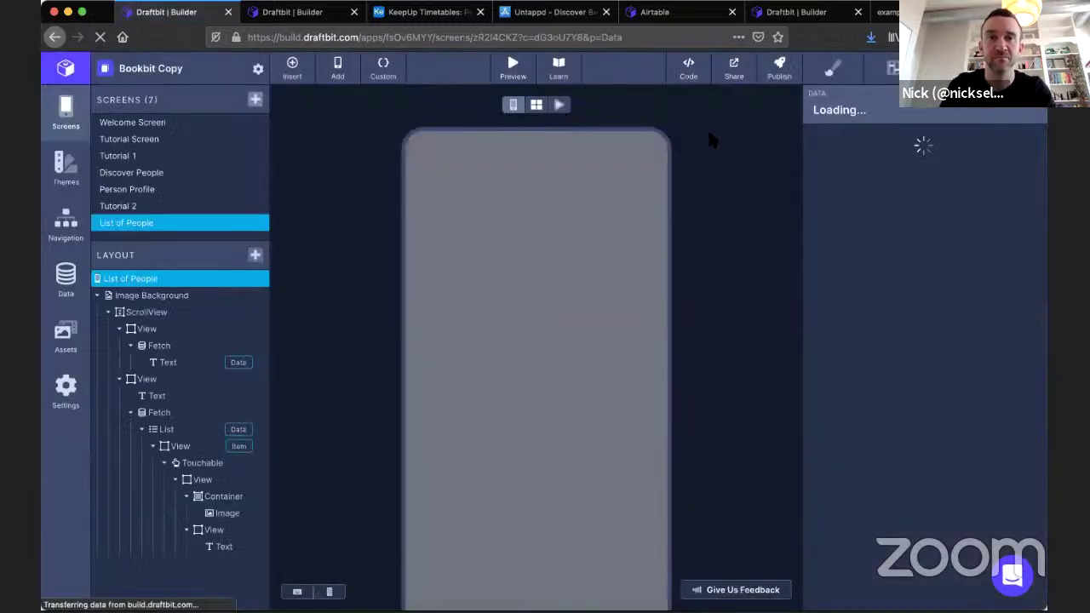
Create a public shared link for the app and open the shared page.
{"action": "left_click", "coordinate": [733, 68]}
{"action": "left_click", "coordinate": [791, 151]}
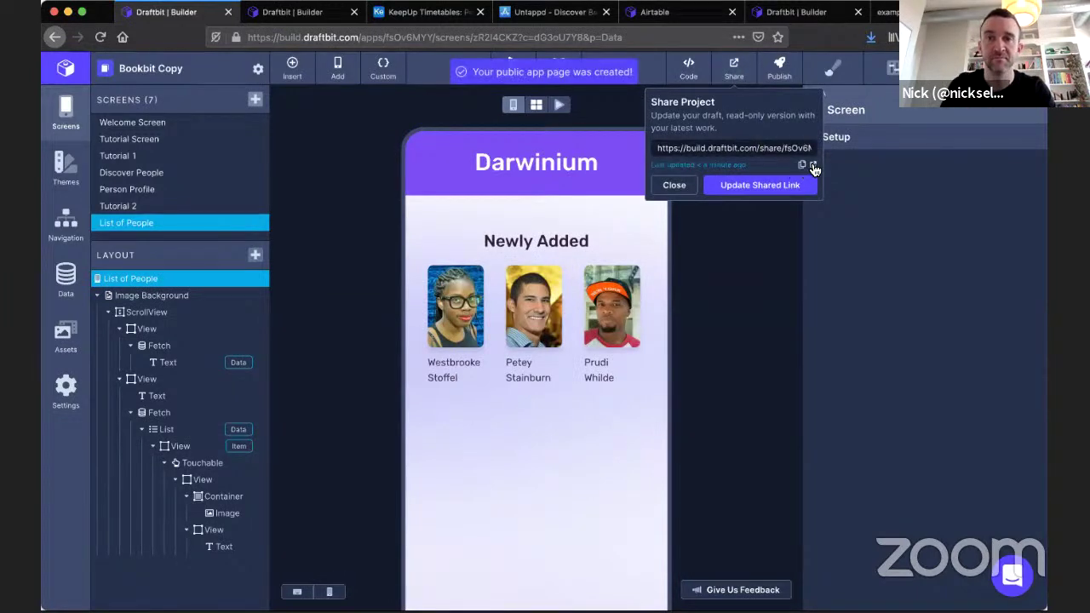
{"action": "left_click", "coordinate": [811, 164]}
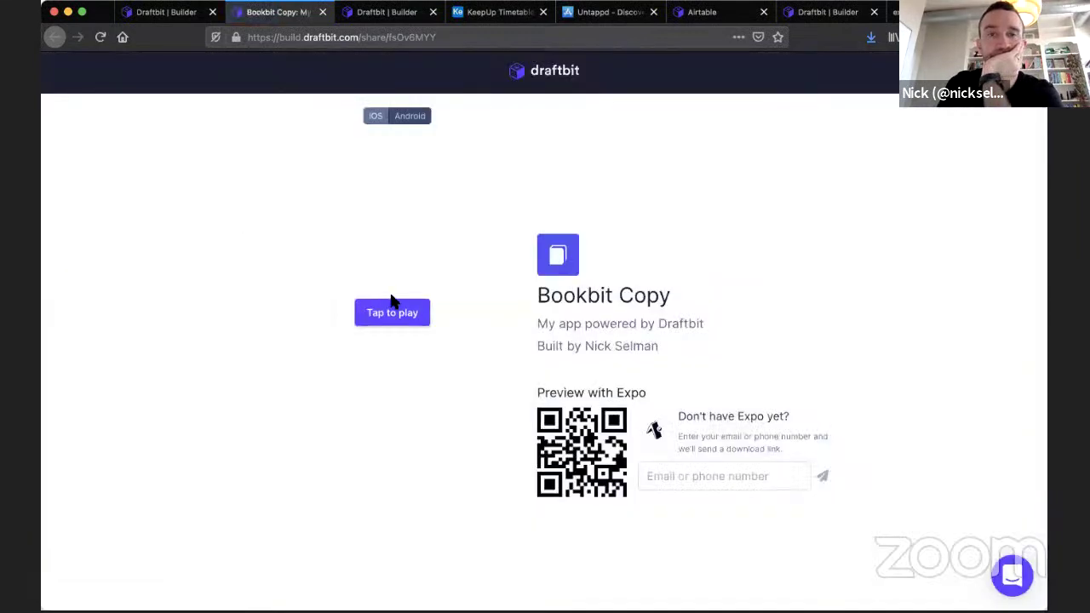
Play the shared app on iOS, then on Android, and close the shared page.
{"action": "left_click", "coordinate": [392, 314]}
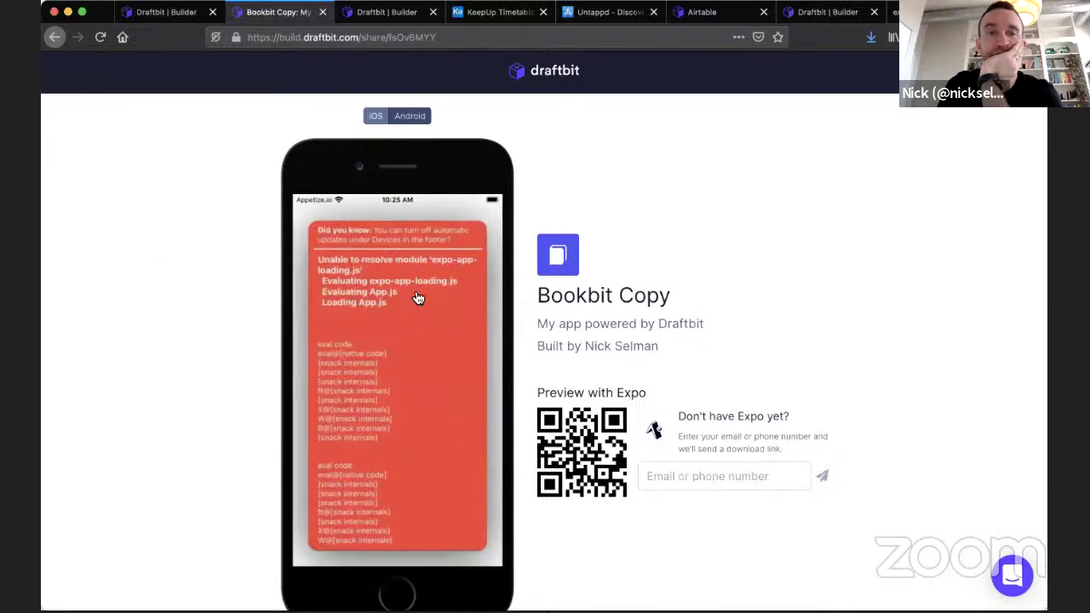
{"action": "left_click", "coordinate": [413, 116]}
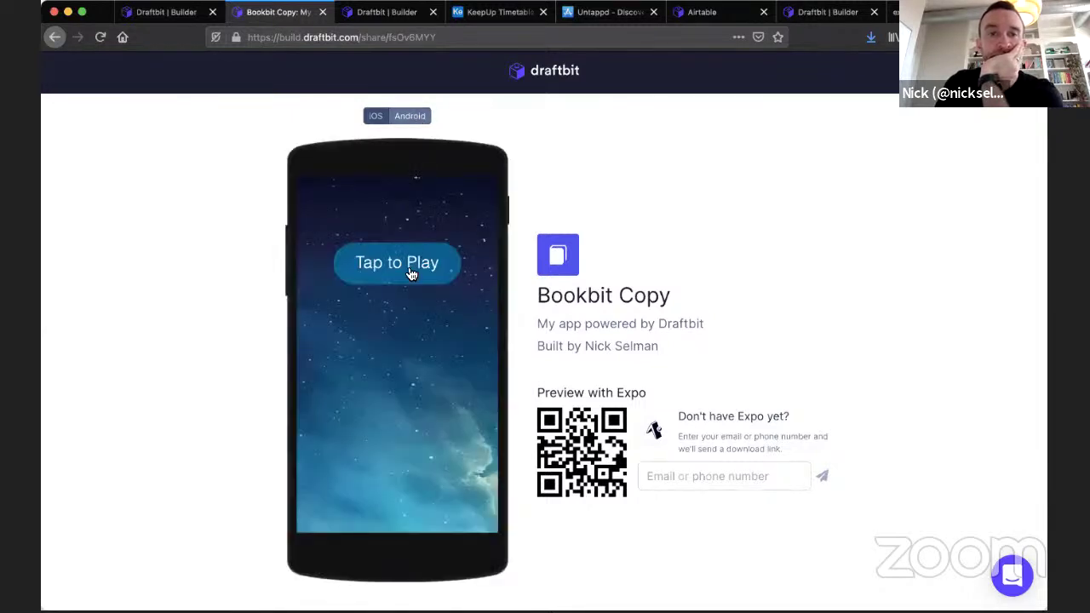
{"action": "left_click", "coordinate": [411, 271]}
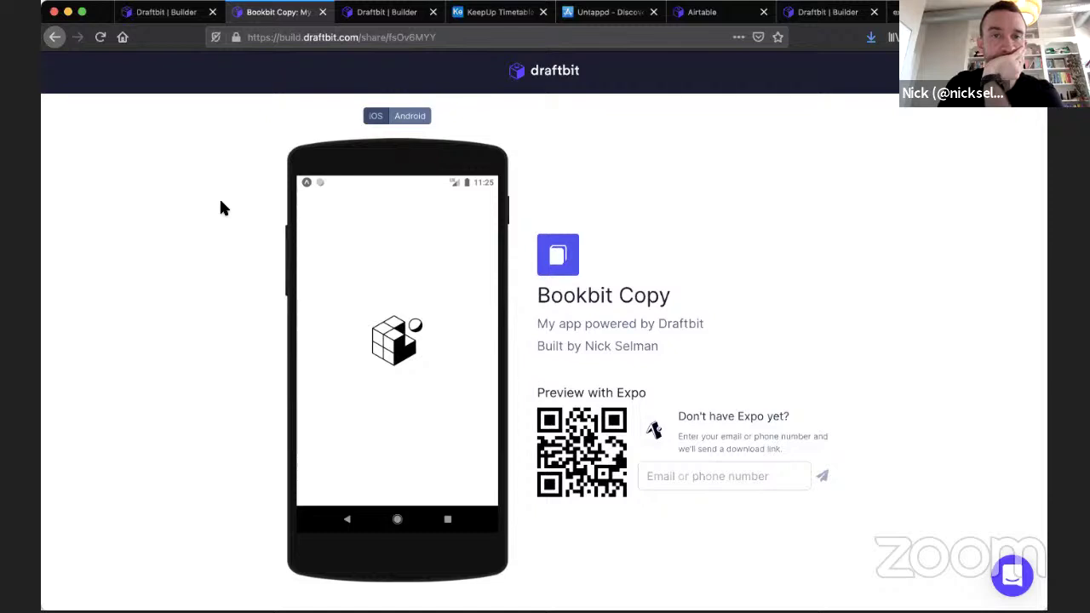
{"action": "left_click", "coordinate": [323, 12]}
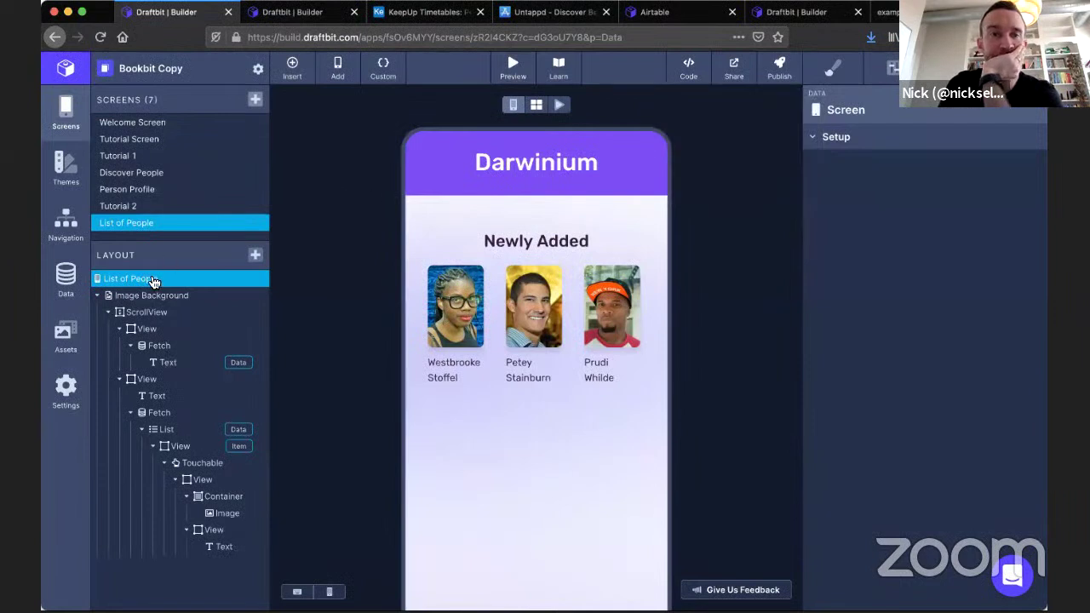
Open the Discover People screen and bring up the Live Preview QR code.
{"action": "left_click", "coordinate": [142, 172]}
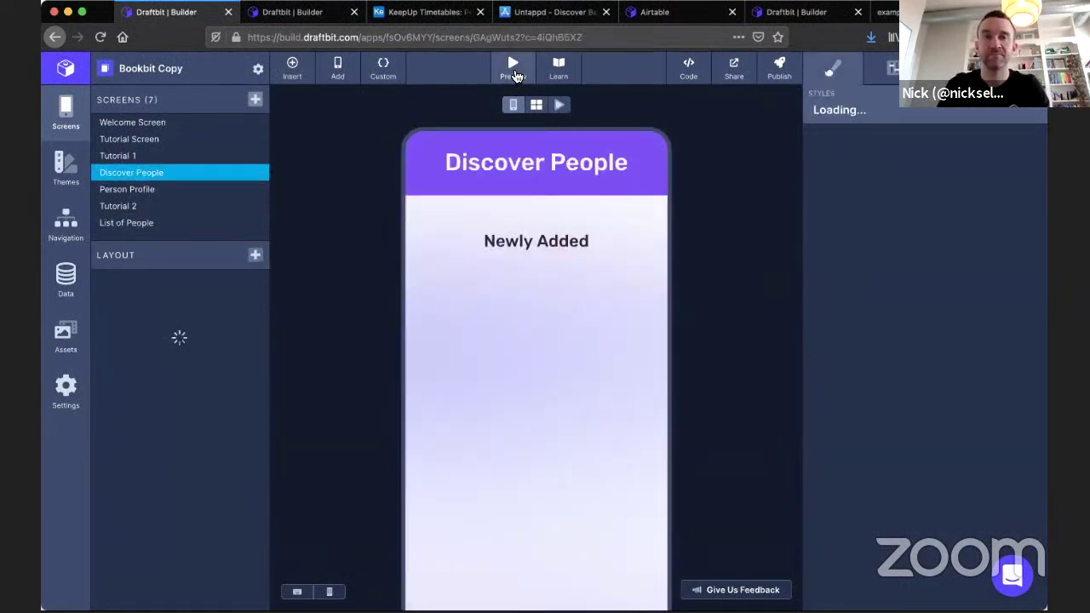
{"action": "left_click", "coordinate": [514, 73]}
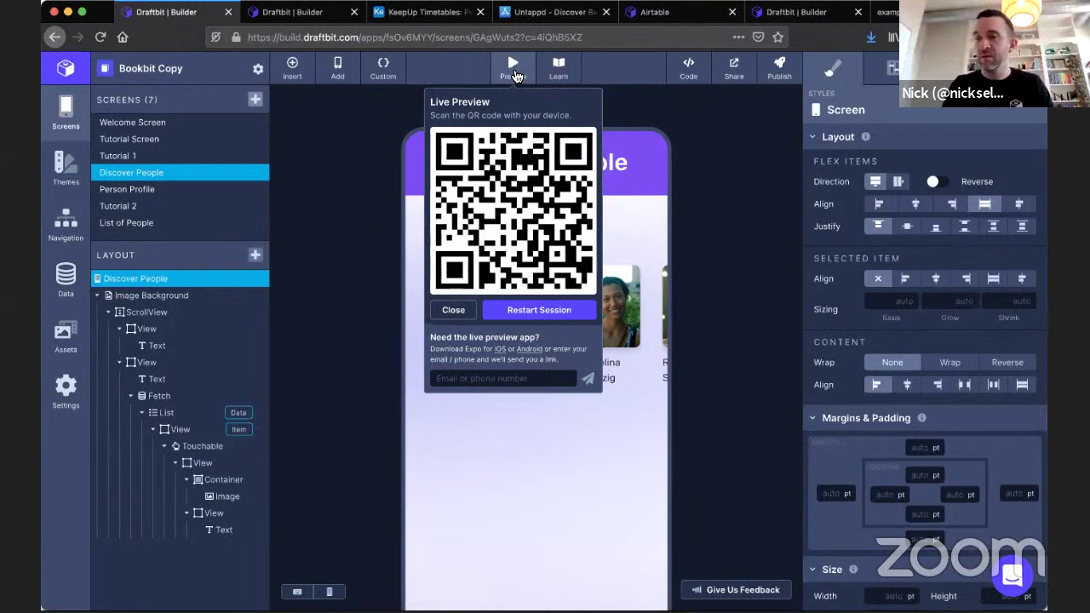
Dismiss the Live Preview QR code popup to reveal the Discover People screen.
{"action": "left_click", "coordinate": [453, 310]}
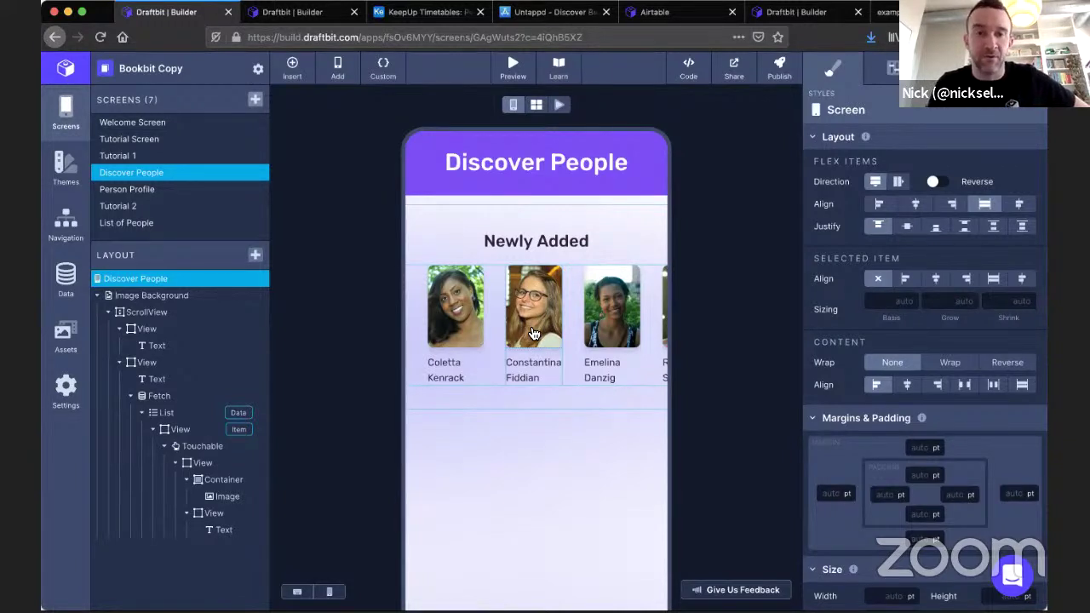
Confirm Person Profile shows Darwinium, then view List of People's Darwinium header and three people.
{"action": "left_click", "coordinate": [167, 197]}
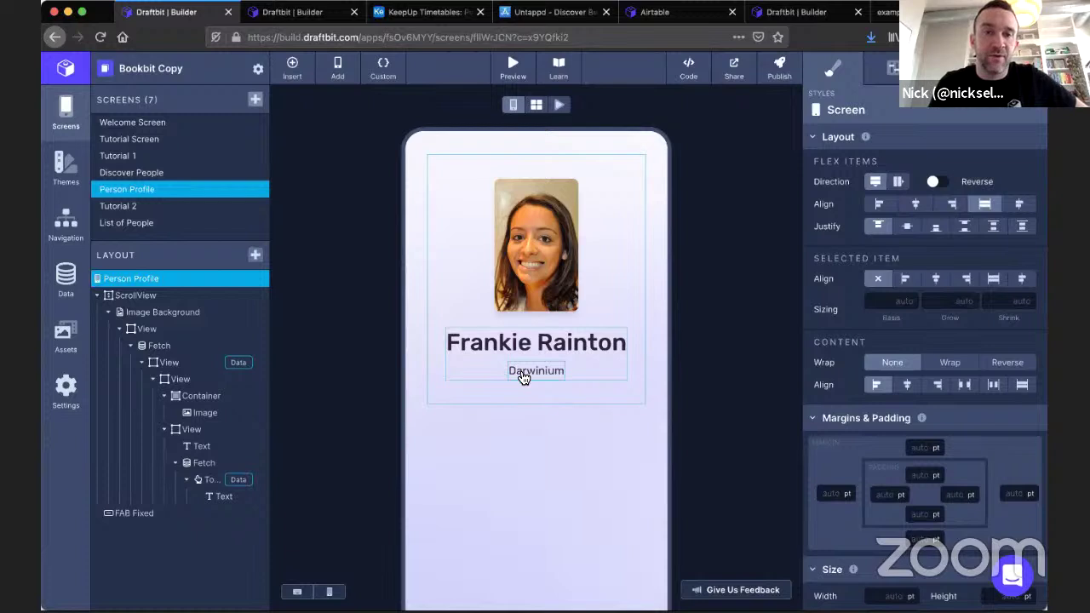
{"action": "left_click", "coordinate": [131, 225]}
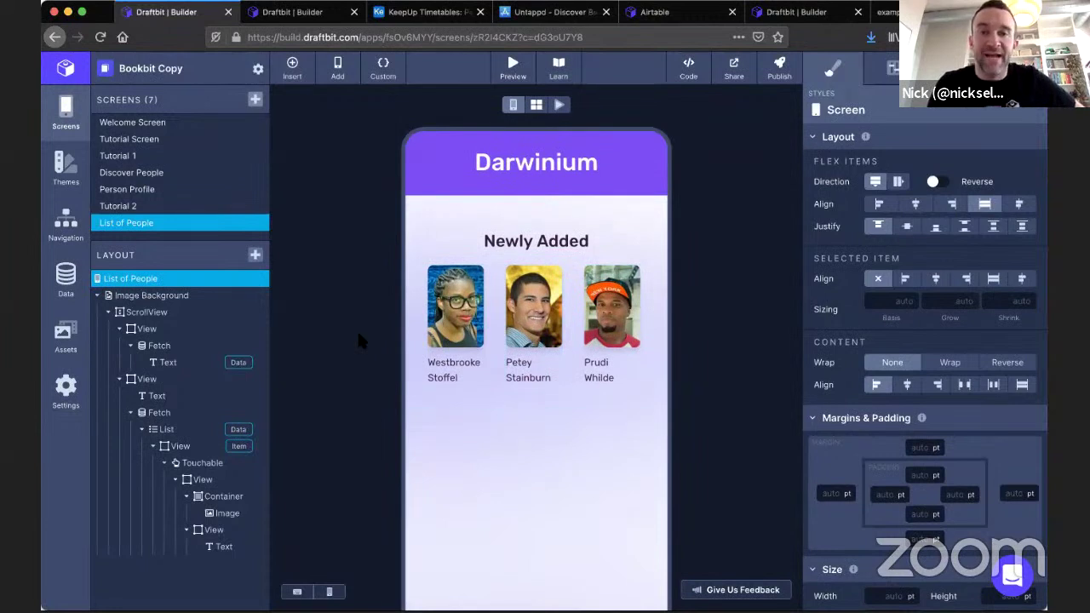
{"action": "scroll", "coordinate": [357, 329], "scroll_direction": "down", "scroll_amount": 3}
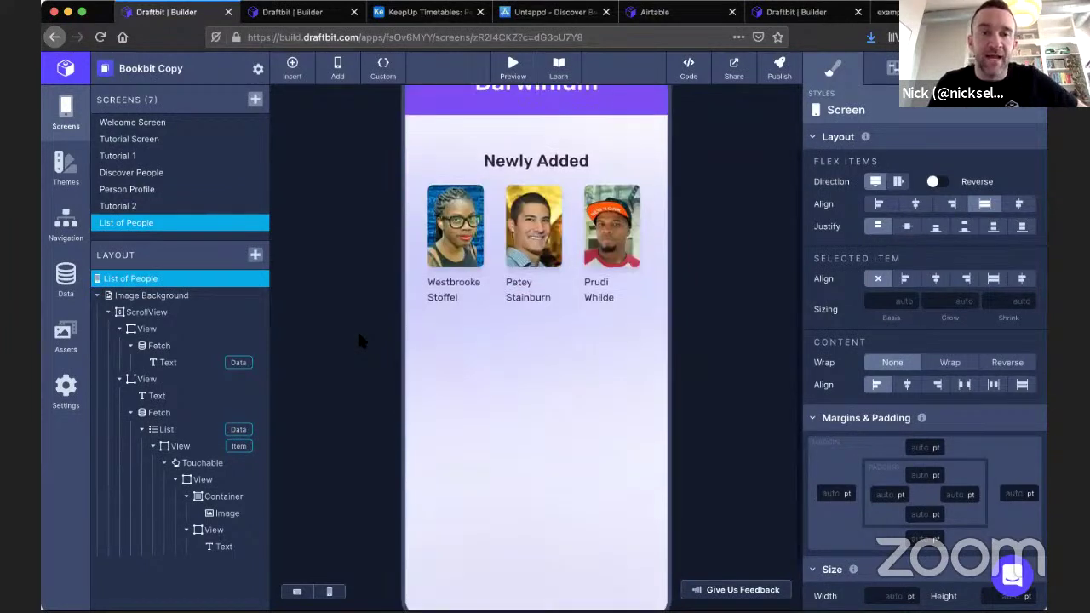